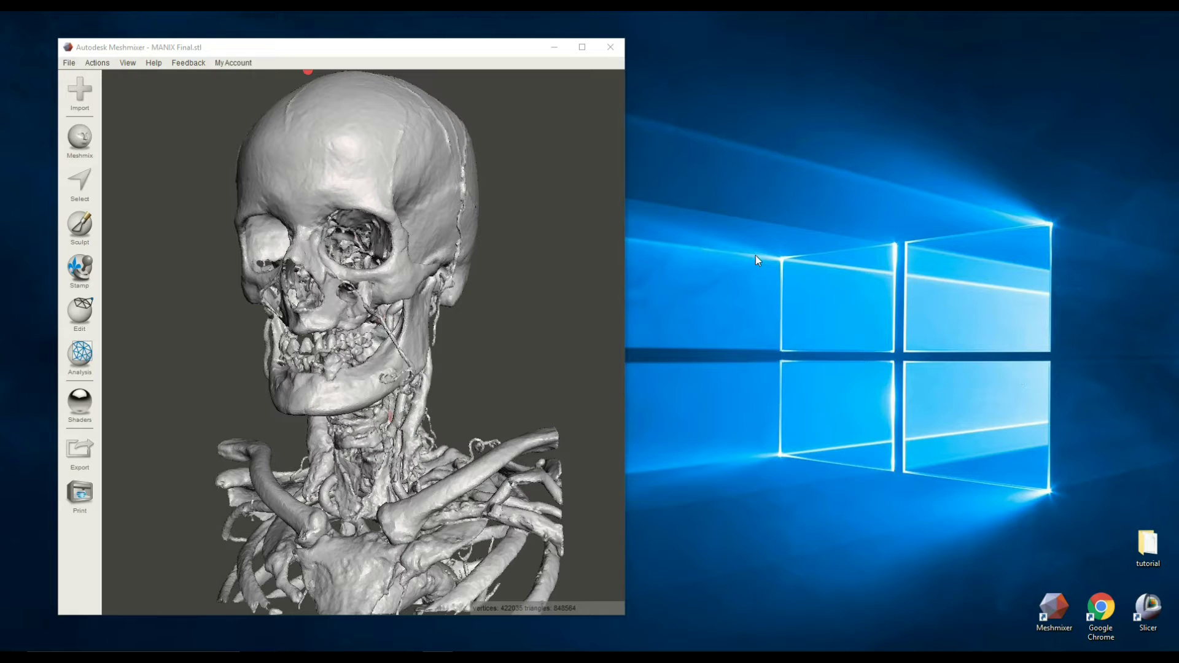
# Examine the MANIX Final skull and neck model from several sides in Meshmixer, and close it
pyautogui.click(223, 382)
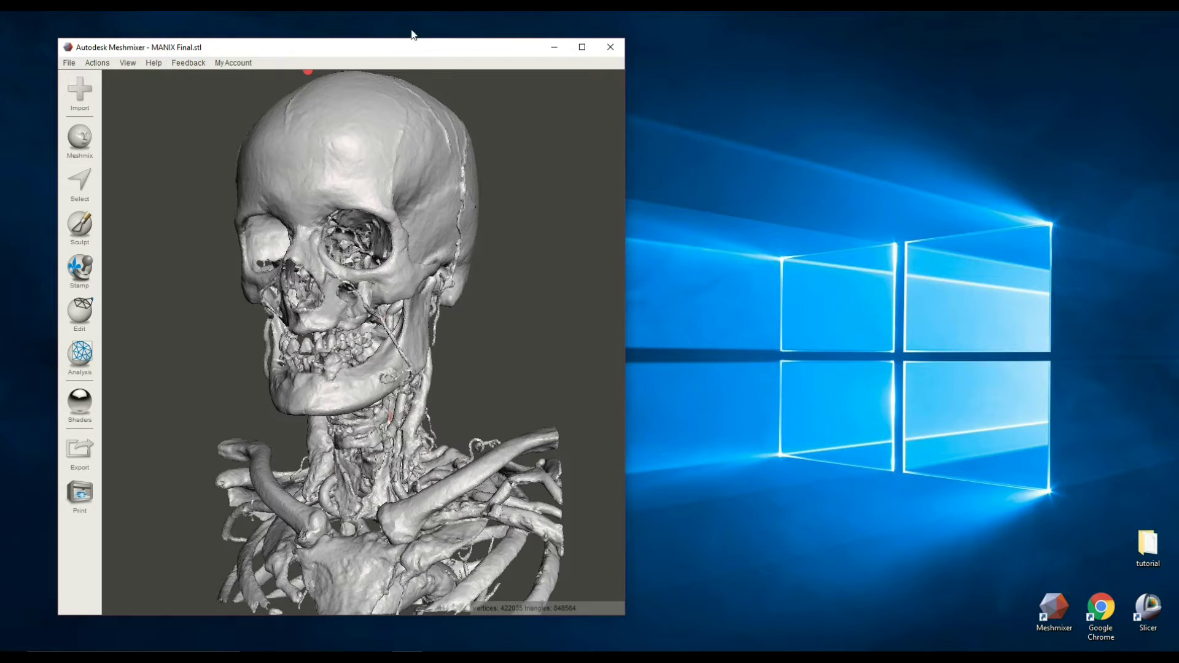
pyautogui.moveTo(228, 433); pyautogui.dragTo(311, 460, button='right')
pyautogui.moveTo(399, 529); pyautogui.dragTo(273, 454, button='right')
pyautogui.moveTo(129, 417); pyautogui.dragTo(517, 433, button='right')
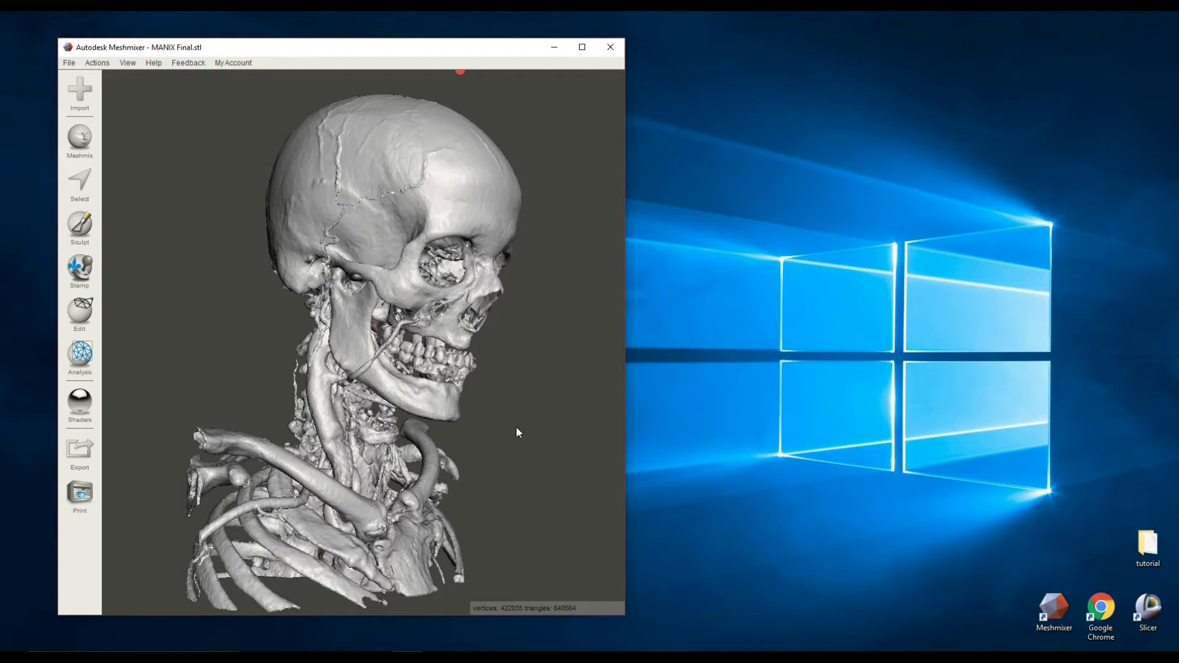
pyautogui.moveTo(488, 455); pyautogui.dragTo(410, 425, button='right')
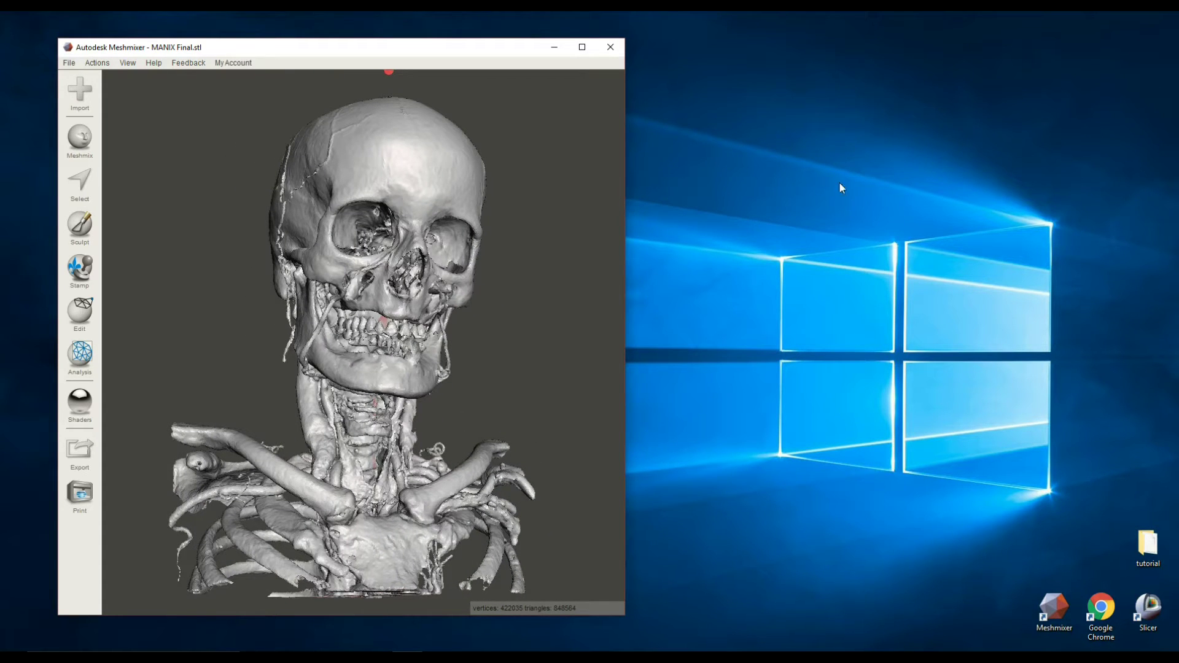
pyautogui.click(611, 48)
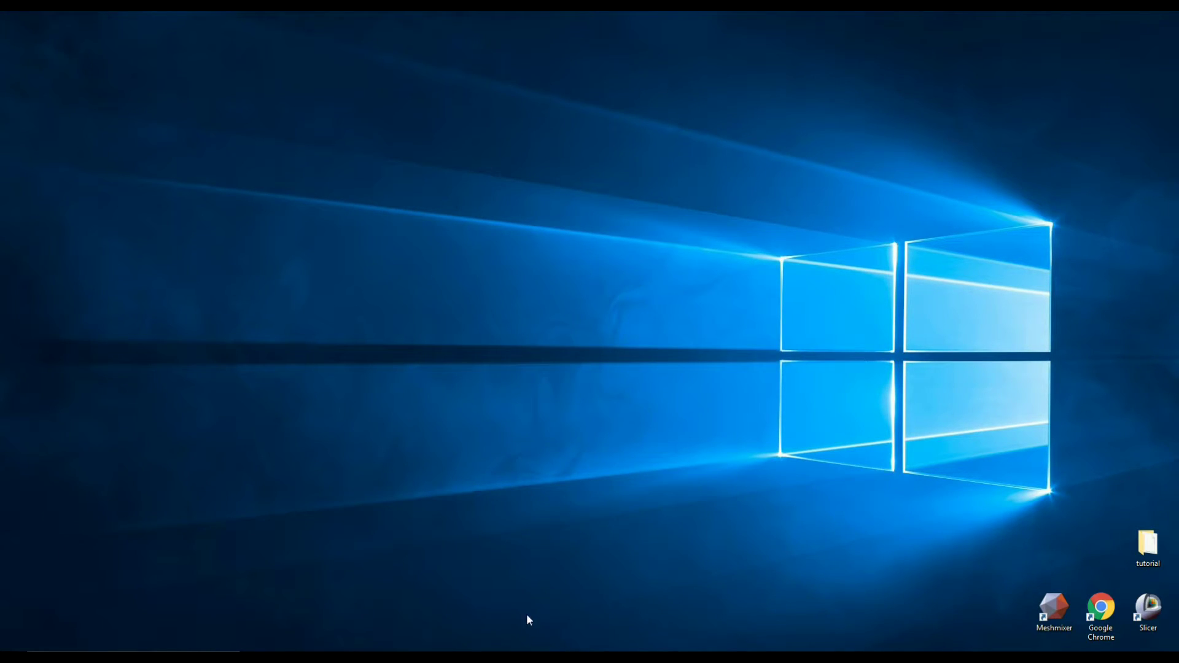
# Open the tutorial folder from the desktop, minimize the Embodi3D browser window, and select MANIX Angio CT.nrrd
pyautogui.click(378, 656)
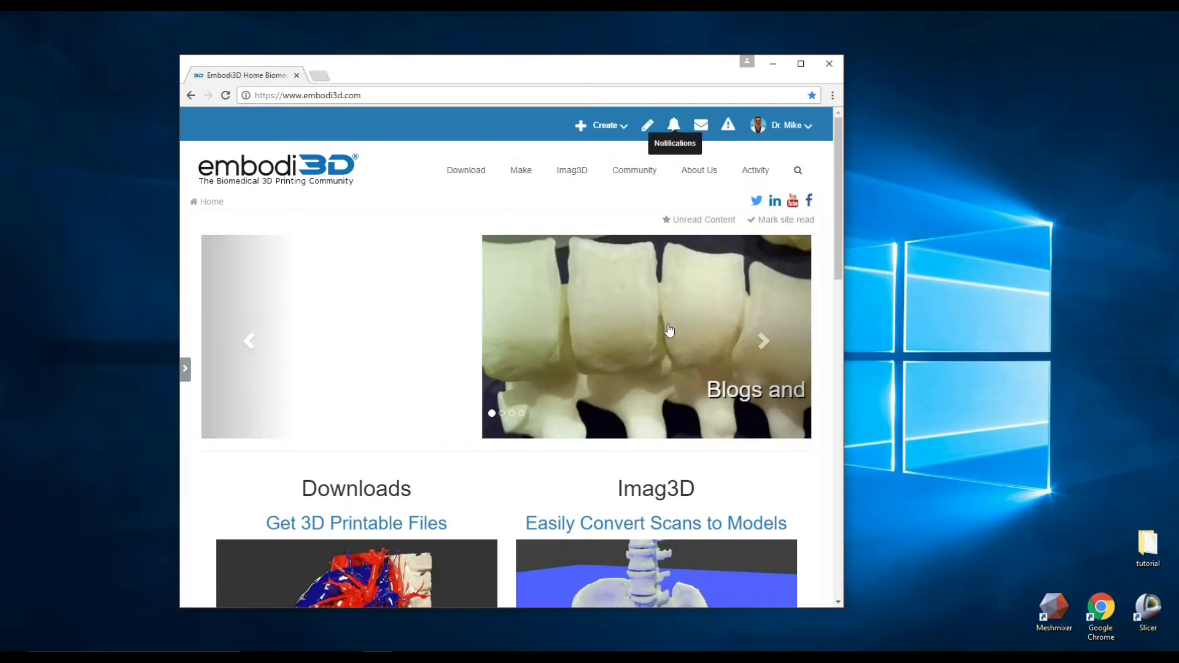
pyautogui.moveTo(676, 68); pyautogui.dragTo(647, 62)
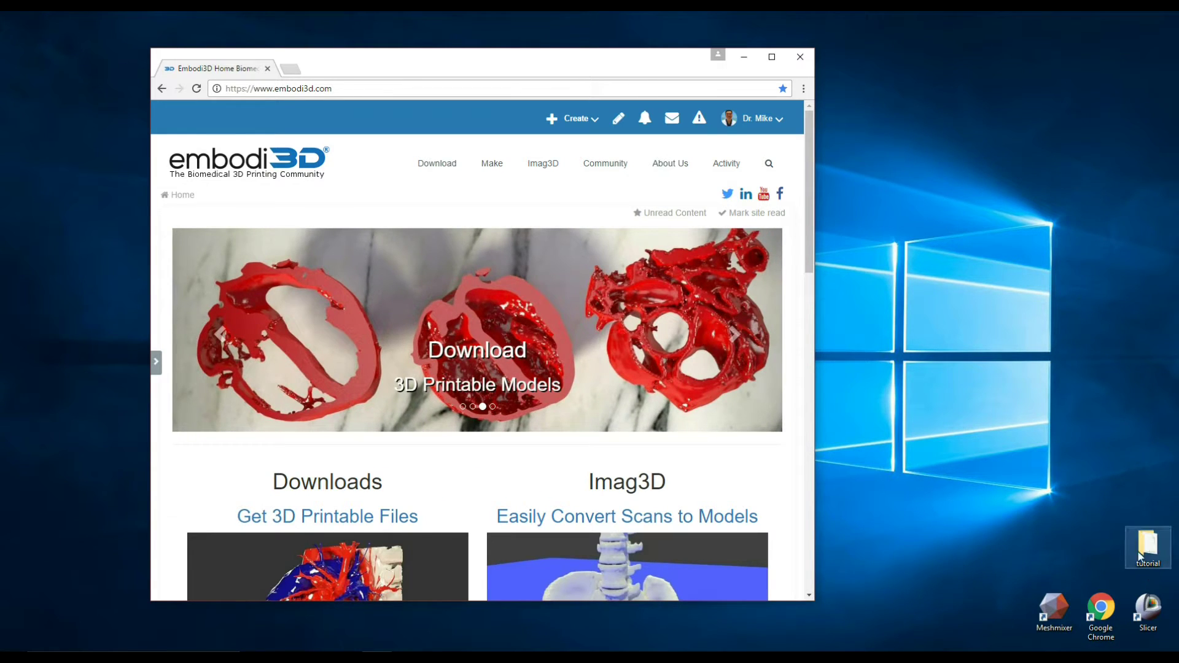
pyautogui.doubleClick(1136, 551)
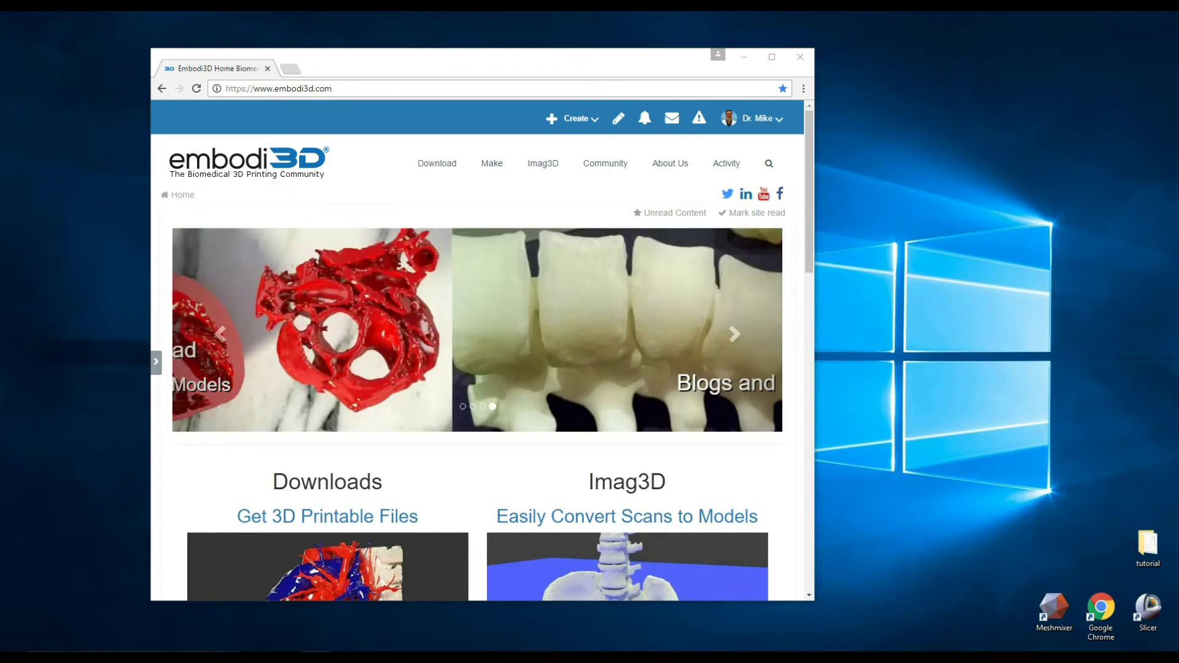
pyautogui.moveTo(1178, 17); pyautogui.dragTo(917, 123)
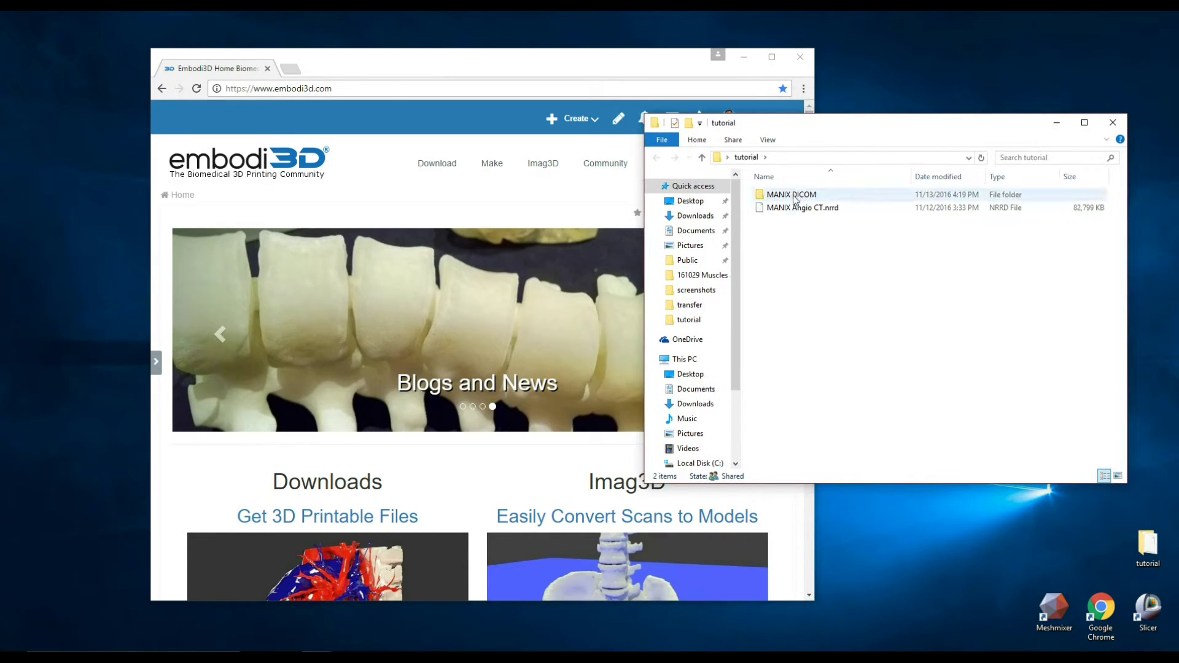
pyautogui.click(741, 63)
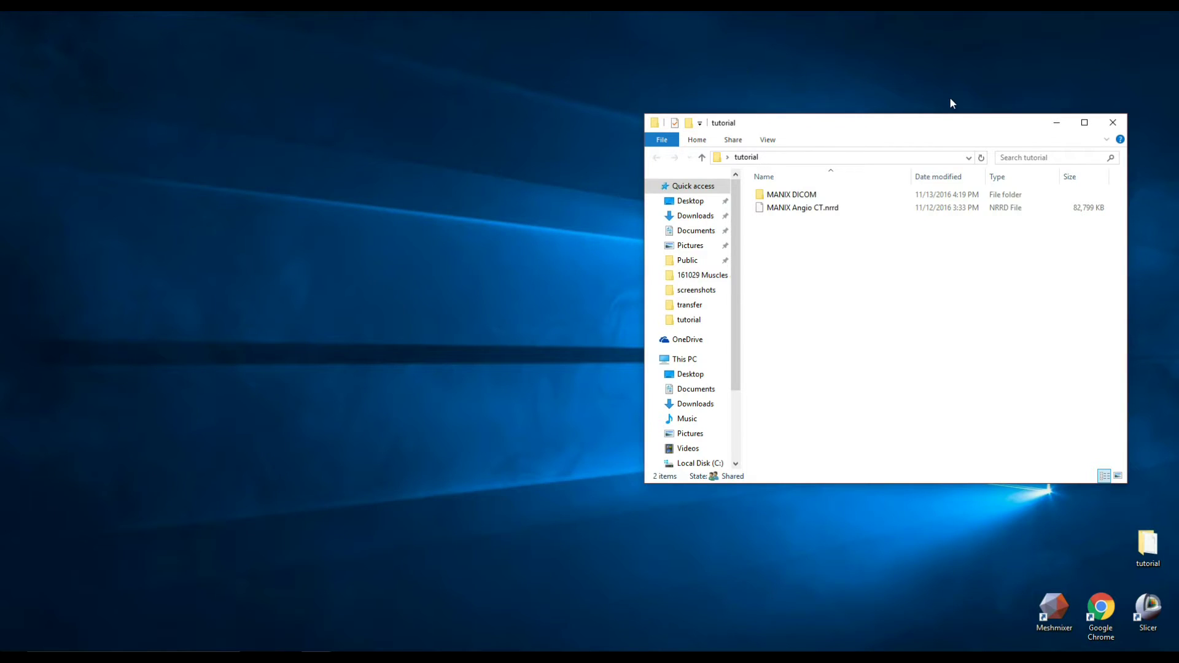
pyautogui.click(800, 211)
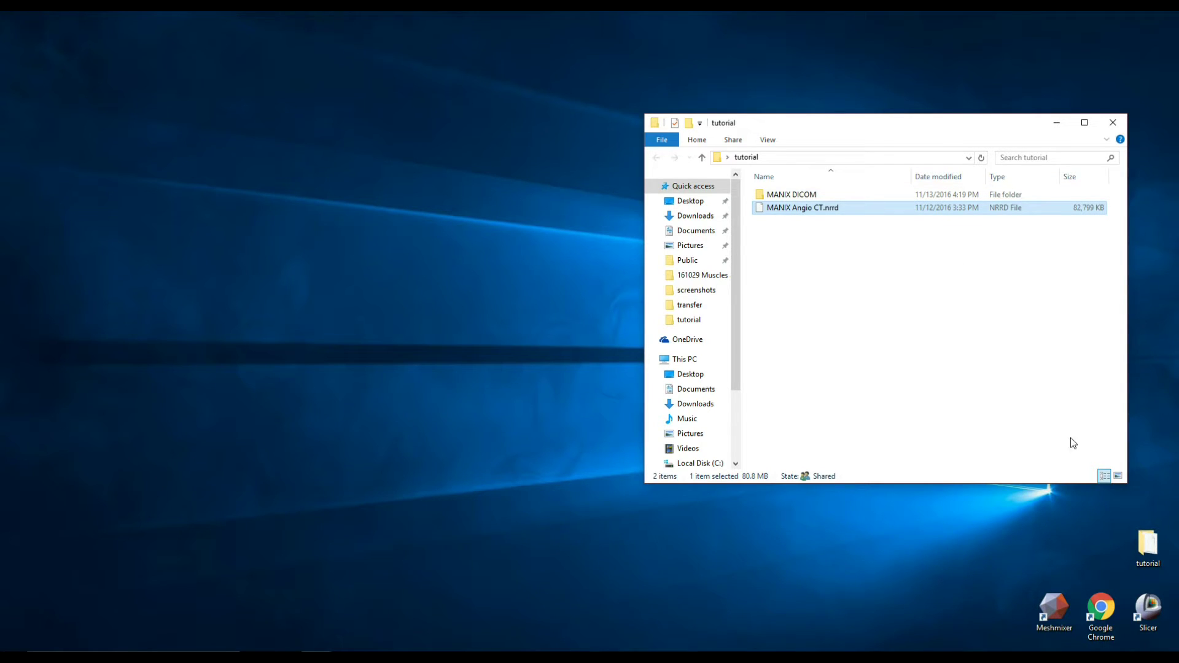
# Launch 3D Slicer and load MANIX Angio CT.nrrd from the tutorial folder into the scene as a volume
pyautogui.doubleClick(1148, 611)
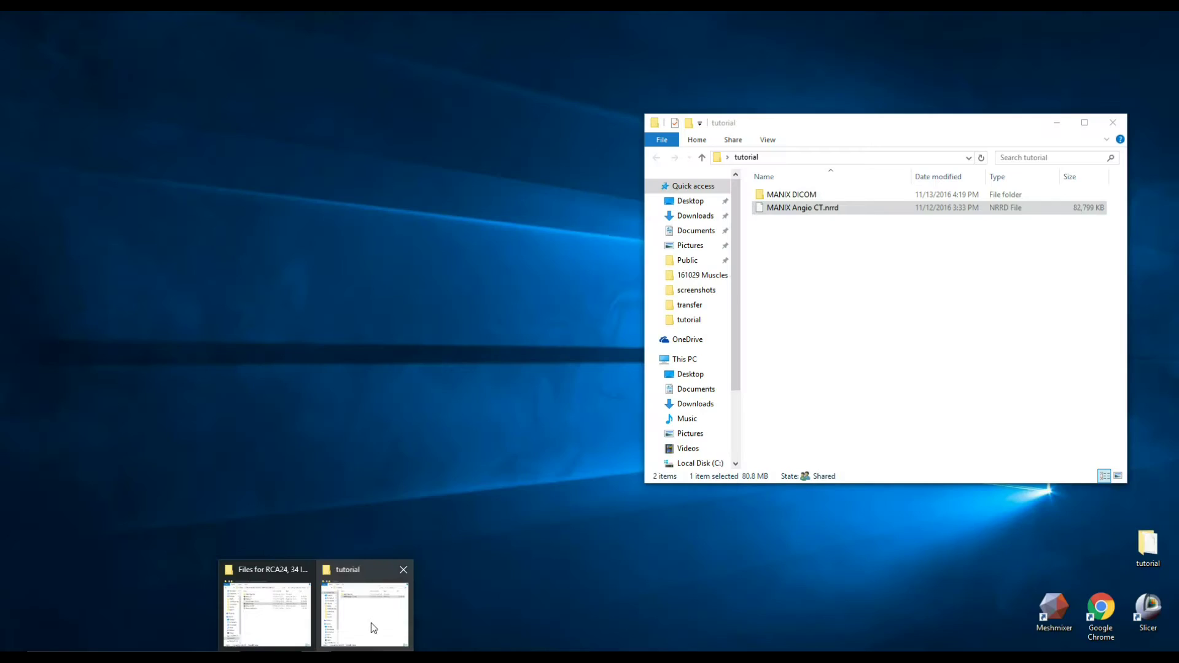
pyautogui.click(374, 623)
pyautogui.click(798, 213)
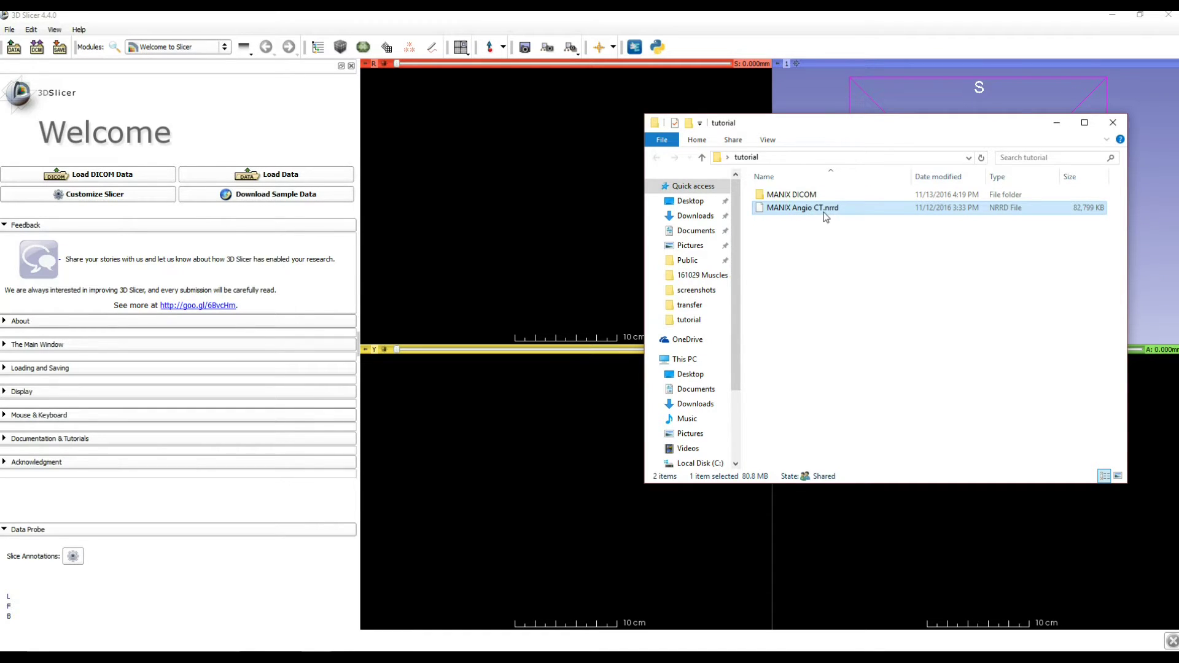
pyautogui.moveTo(819, 212); pyautogui.dragTo(301, 213)
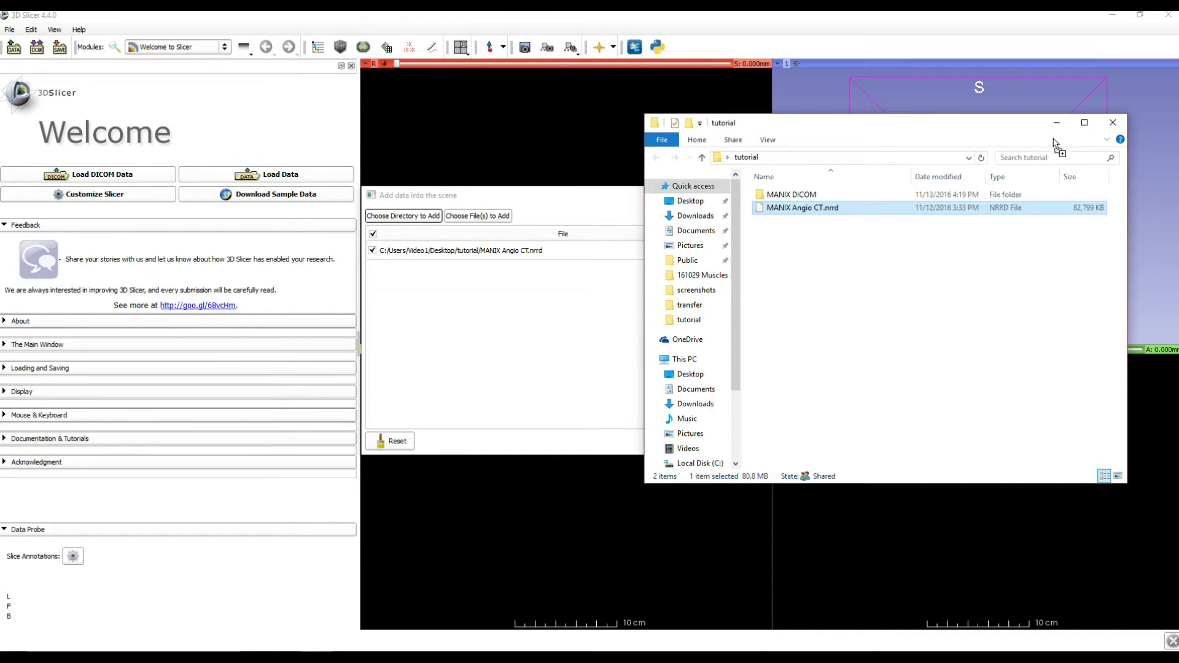
pyautogui.click(610, 389)
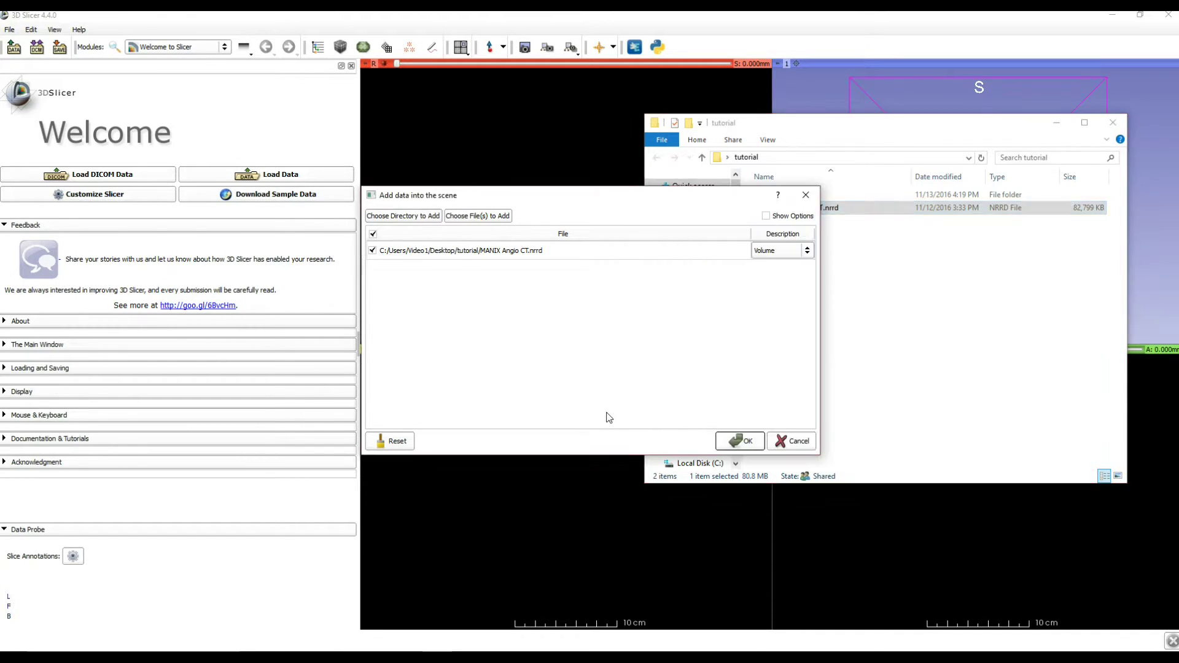
pyautogui.click(752, 440)
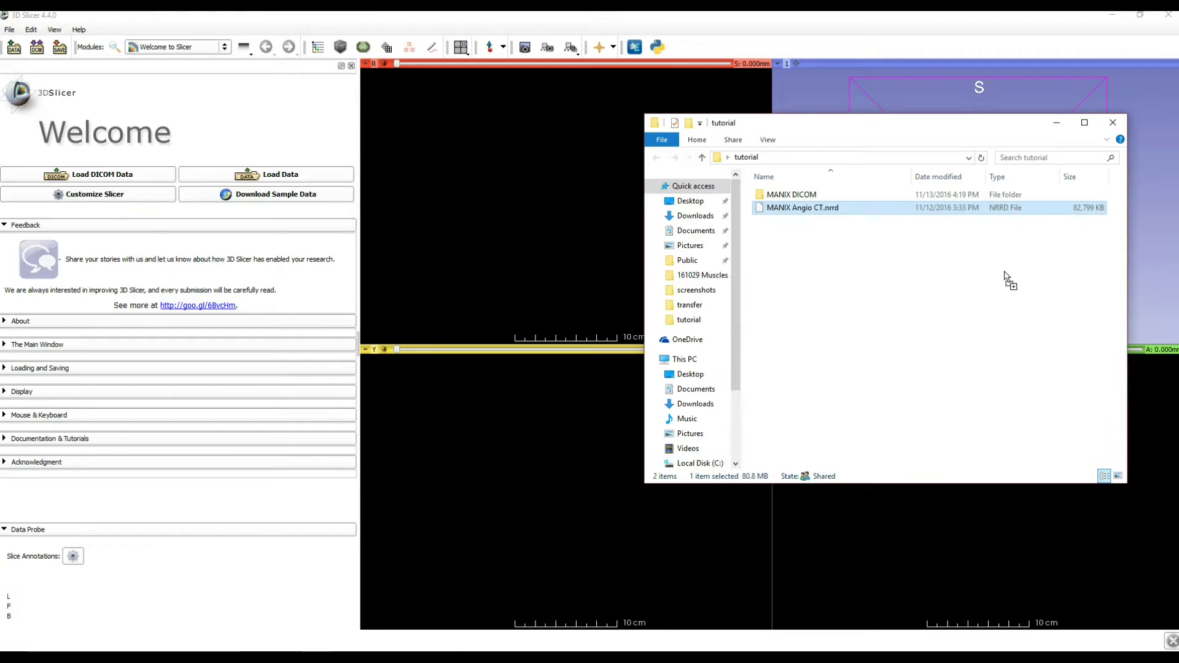
pyautogui.click(930, 51)
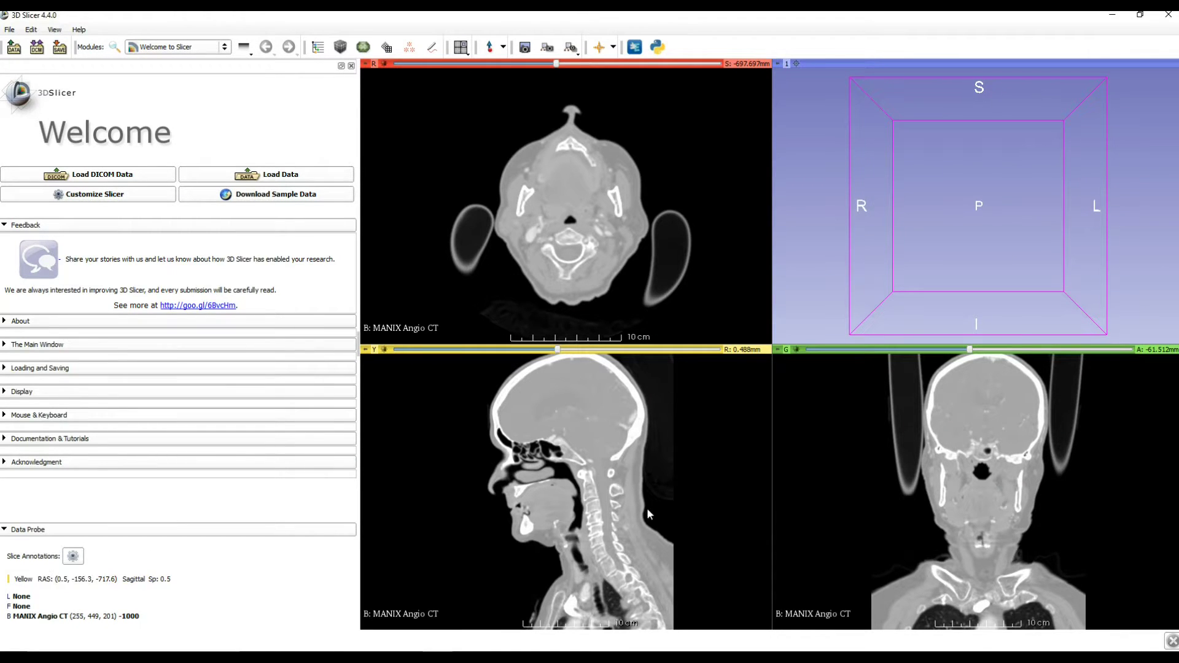
# Adjust the CT's brightness and contrast to distinguish bone from soft tissue, and examine lower axial slices of the head
pyautogui.moveTo(665, 259); pyautogui.dragTo(587, 235)
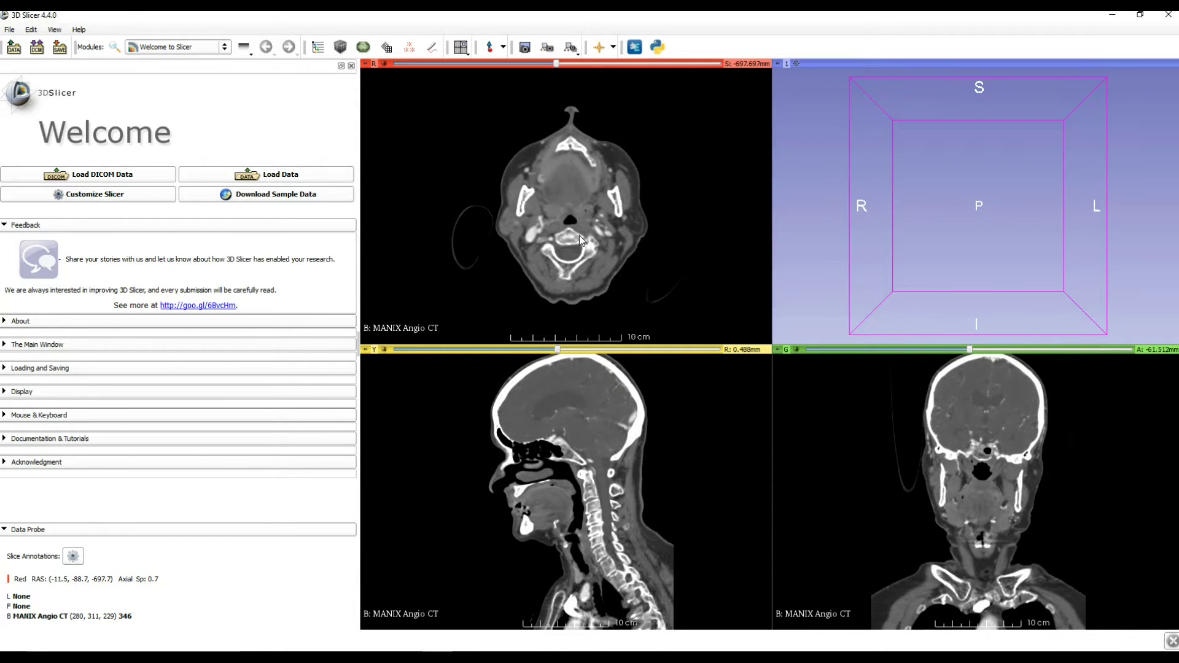
pyautogui.moveTo(612, 237); pyautogui.dragTo(607, 245)
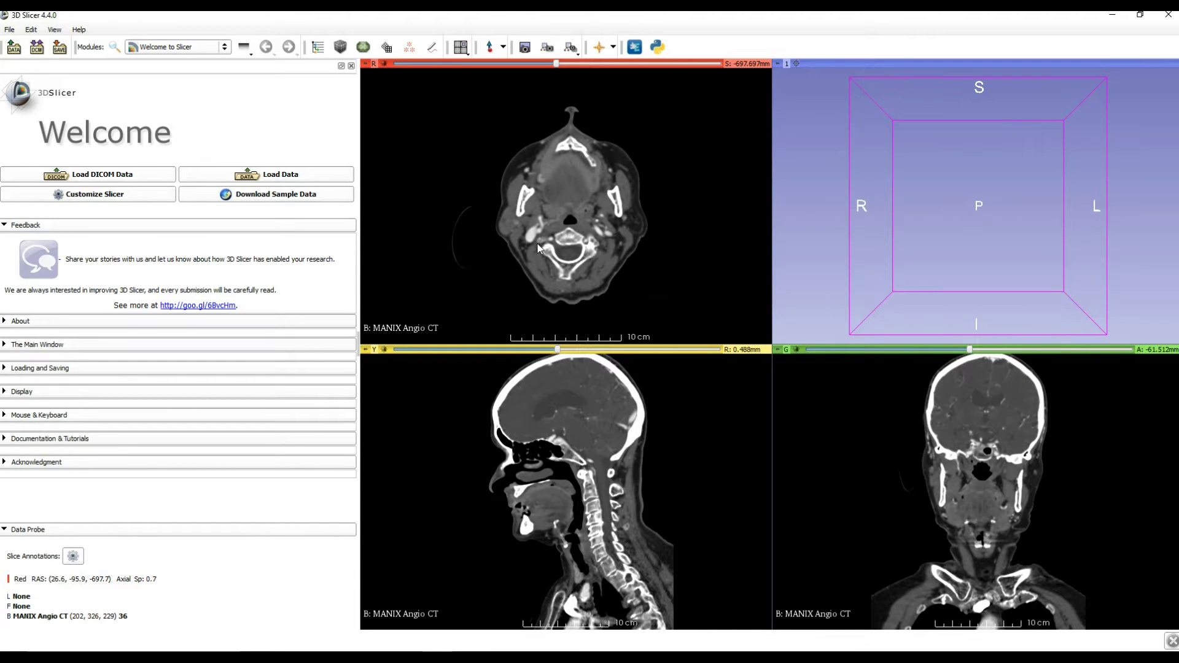
pyautogui.scroll(-5, 599, 239)
pyautogui.scroll(-2, 599, 238)
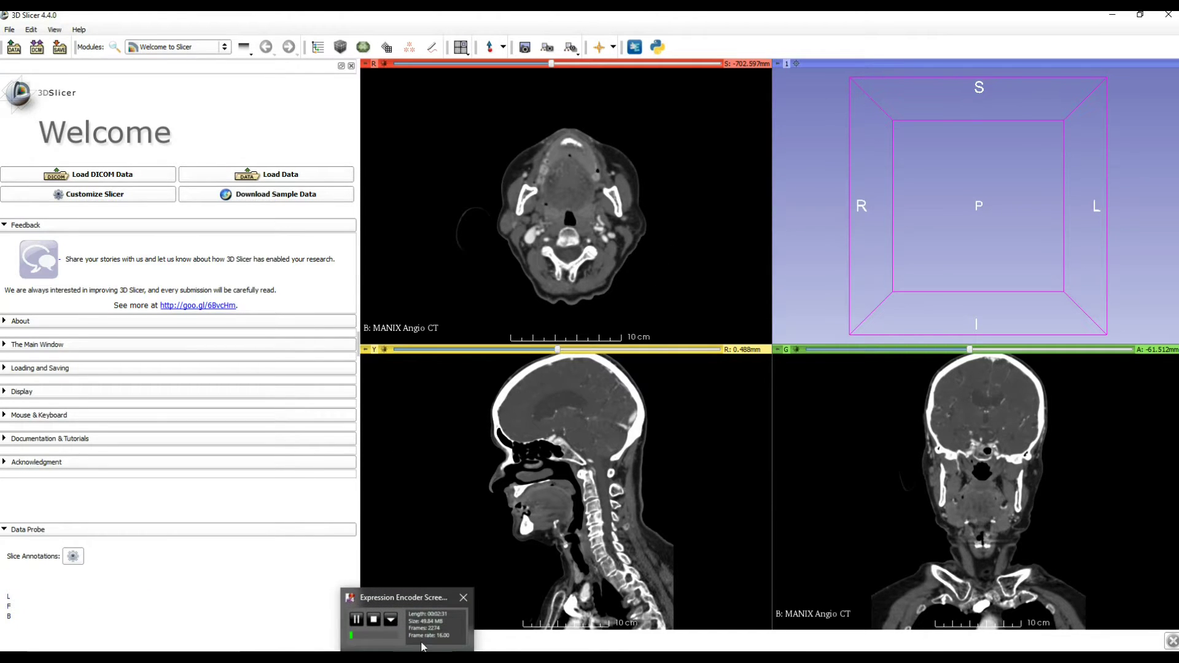
# Switch to the Embodi3D site in Chrome and arrange its window beside the tutorial folder
pyautogui.click(377, 658)
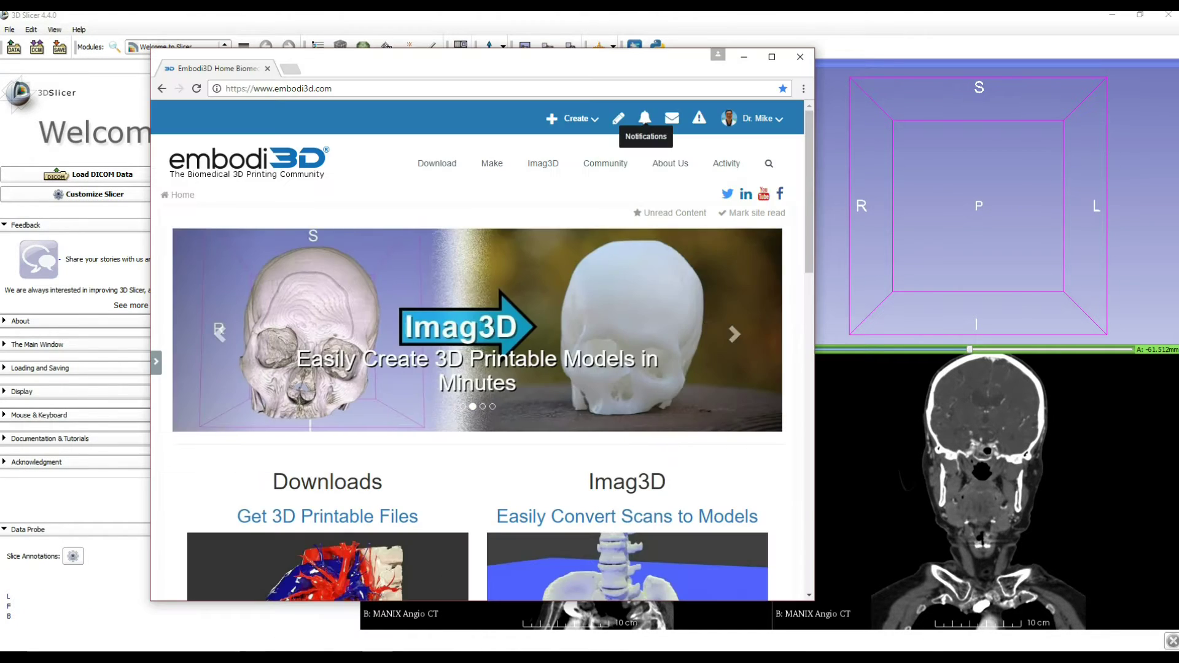
pyautogui.moveTo(353, 658)
pyautogui.click(387, 626)
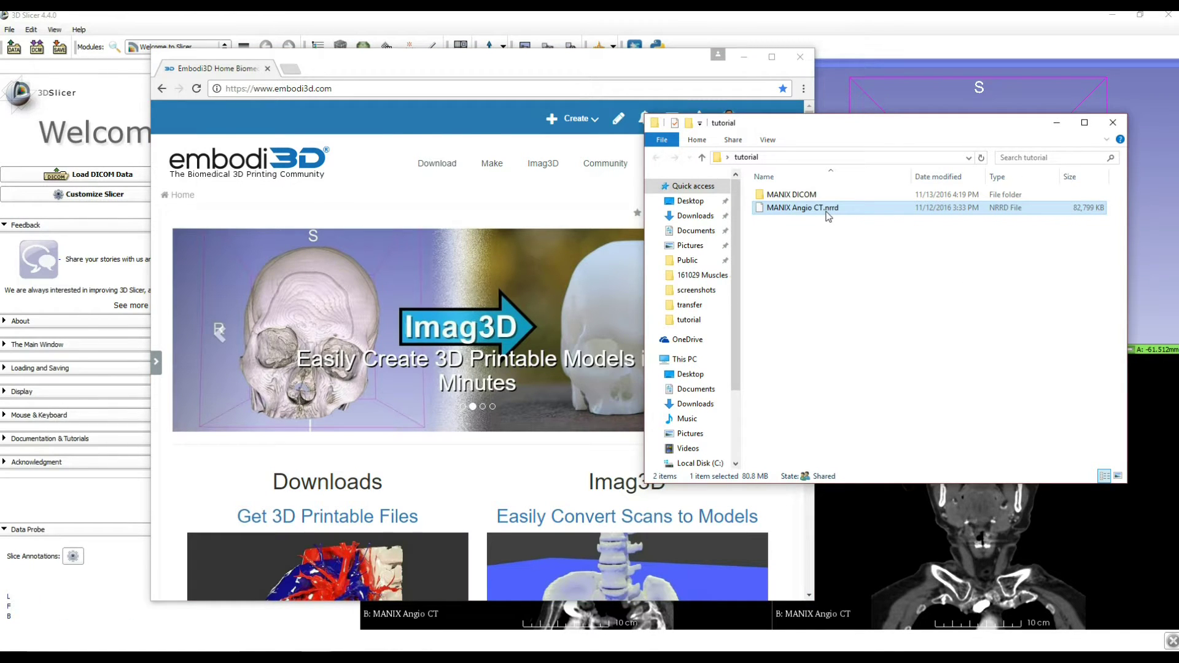
pyautogui.moveTo(603, 63); pyautogui.dragTo(549, 51)
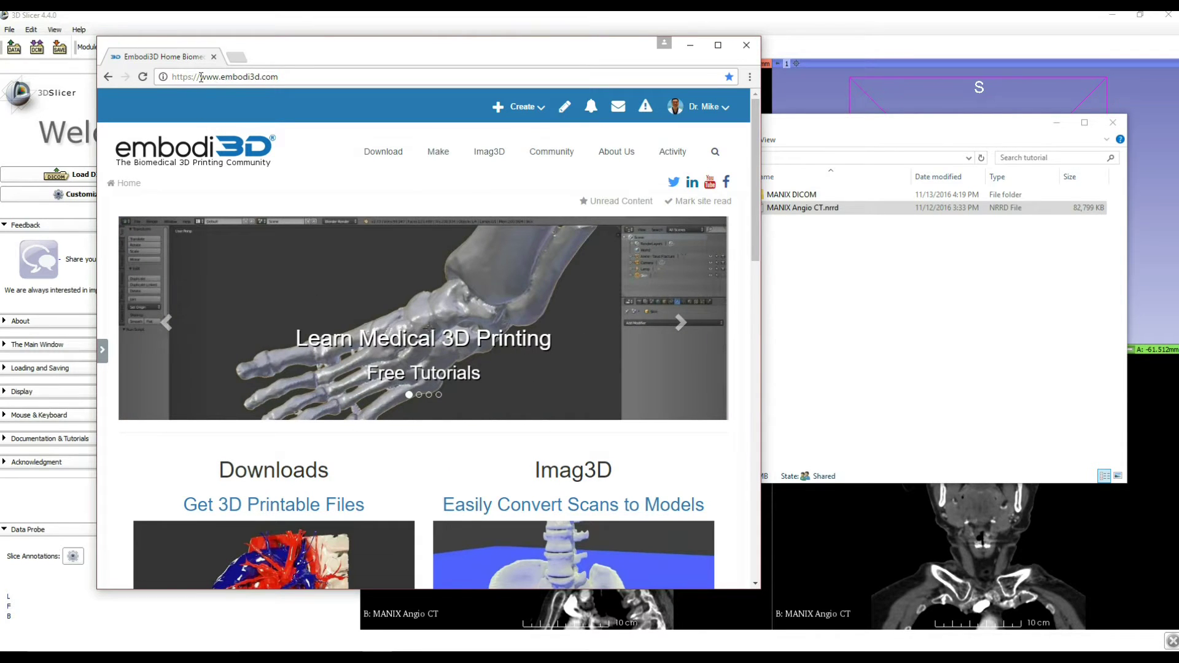
# Go to the Imag3D page of embodi3d.com and launch Imag3D to reach its file submission form
pyautogui.click(292, 78)
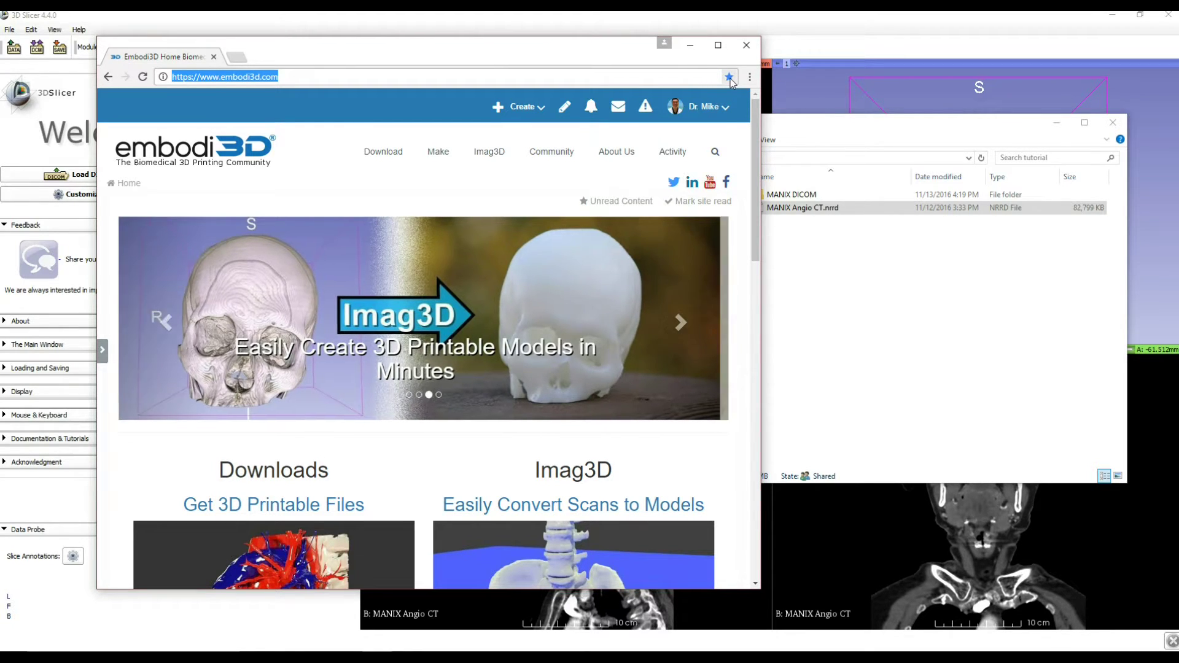
pyautogui.click(489, 157)
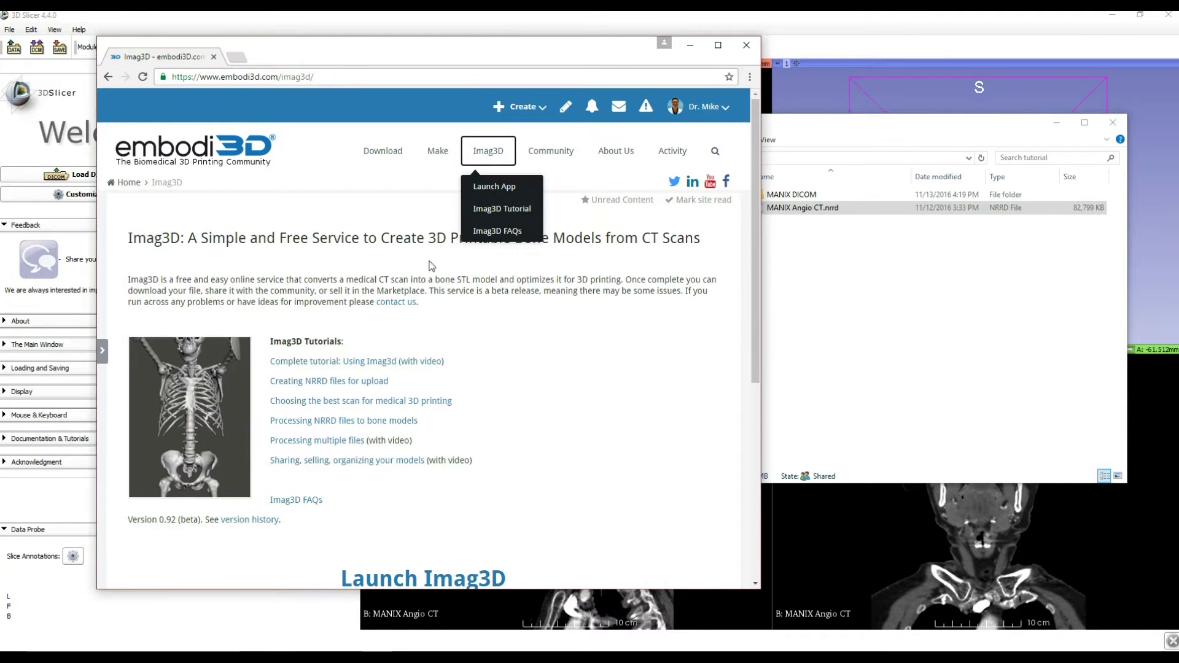
pyautogui.scroll(-4, 509, 421)
pyautogui.click(489, 335)
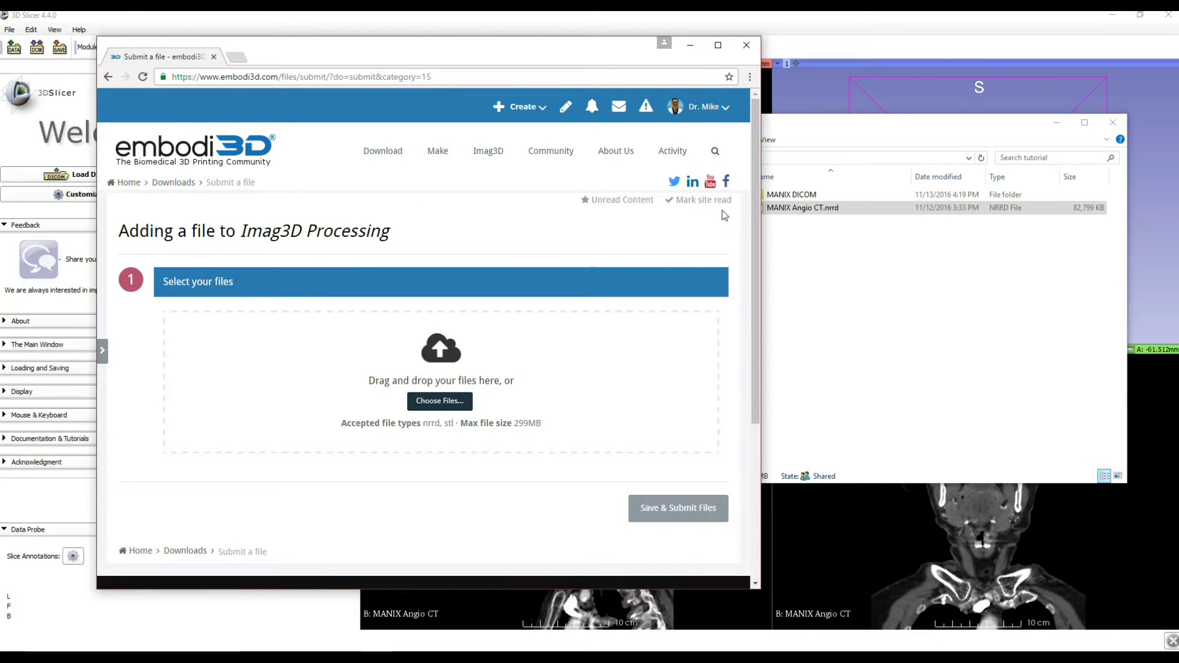
# Upload MANIX Angio CT.nrrd from the tutorial folder to the Imag3D submission form and check the upload progress
pyautogui.click(935, 131)
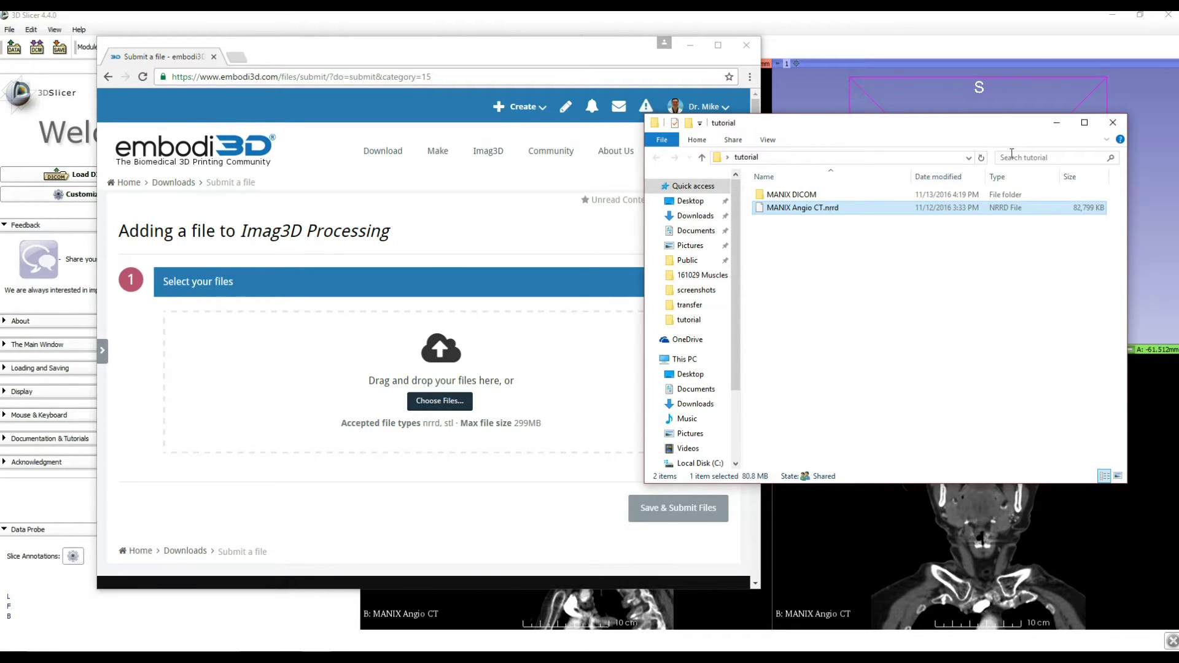
pyautogui.moveTo(810, 208); pyautogui.dragTo(337, 383)
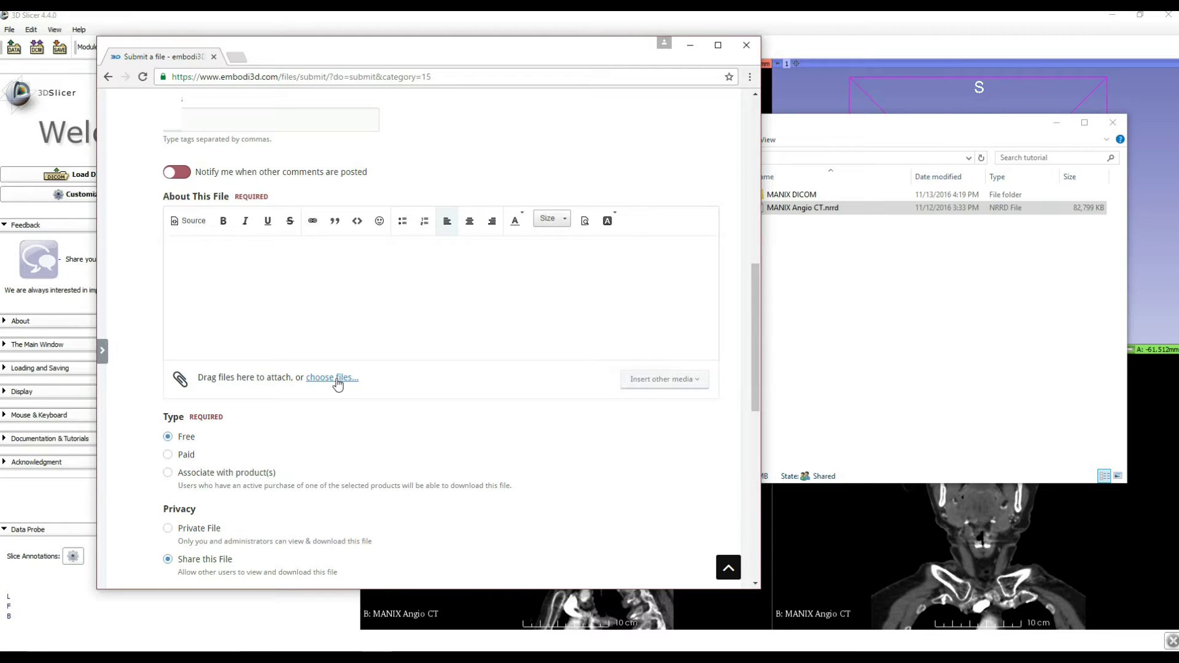
pyautogui.scroll(1, 337, 384)
pyautogui.scroll(2, 337, 378)
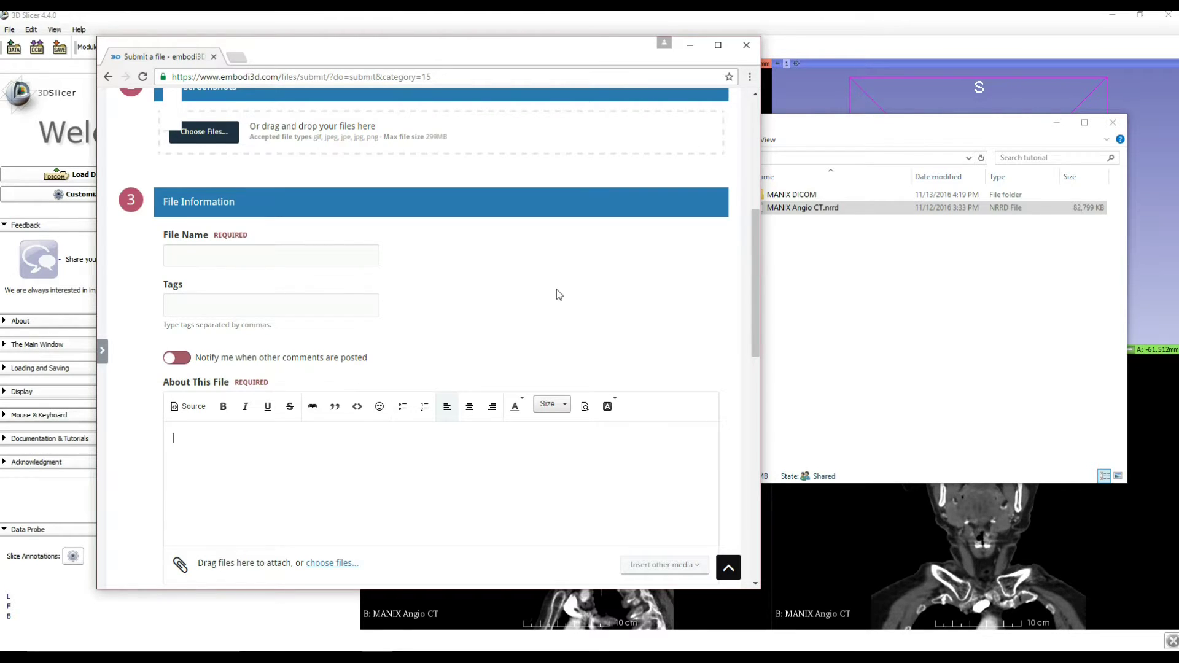
pyautogui.scroll(3, 557, 291)
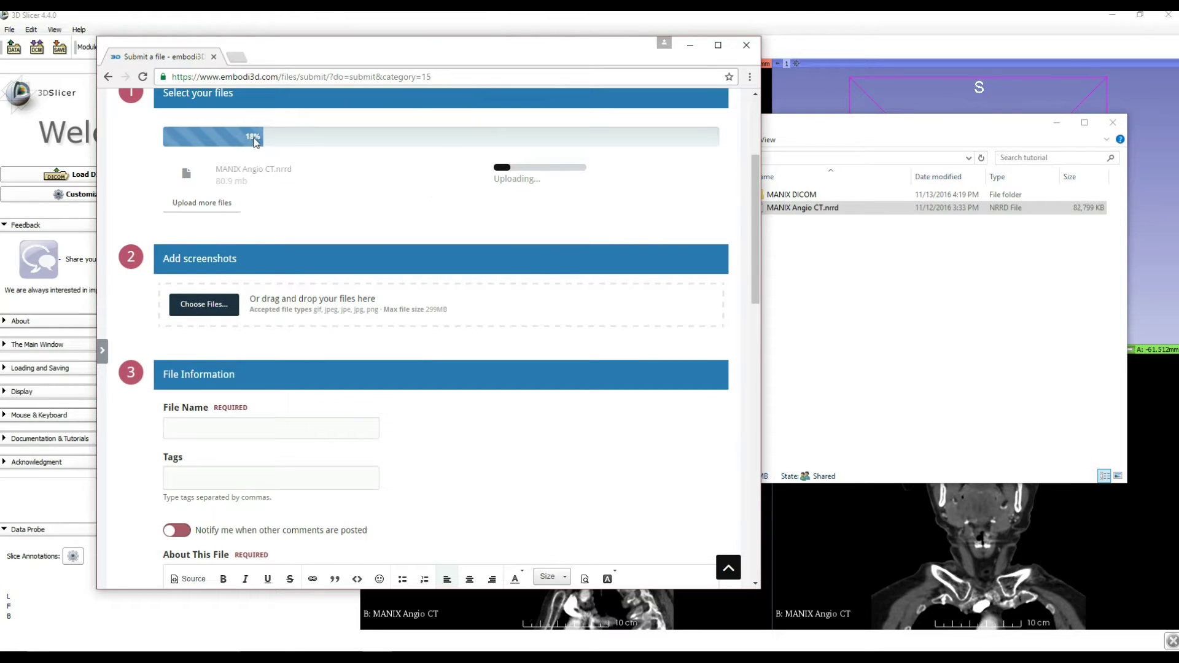
# Enter "RSNA tutorial intro medium quality" as the file name in the submission's file information
pyautogui.scroll(-3, 245, 141)
pyautogui.click(245, 323)
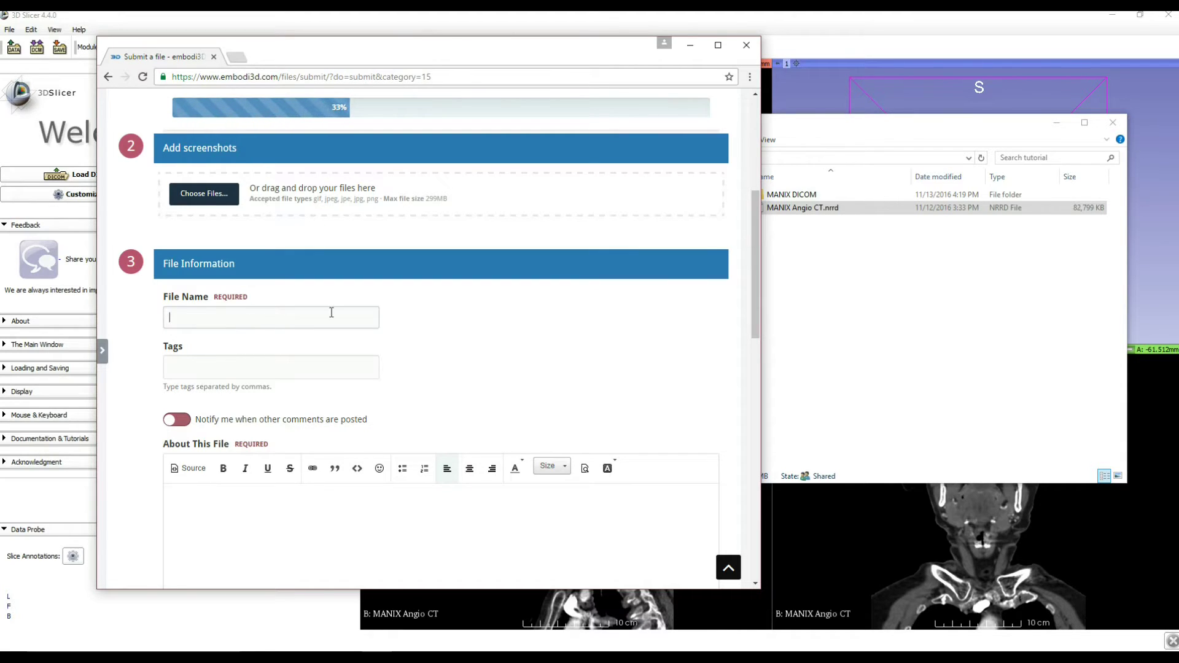
pyautogui.moveTo(756, 268); pyautogui.dragTo(735, 284)
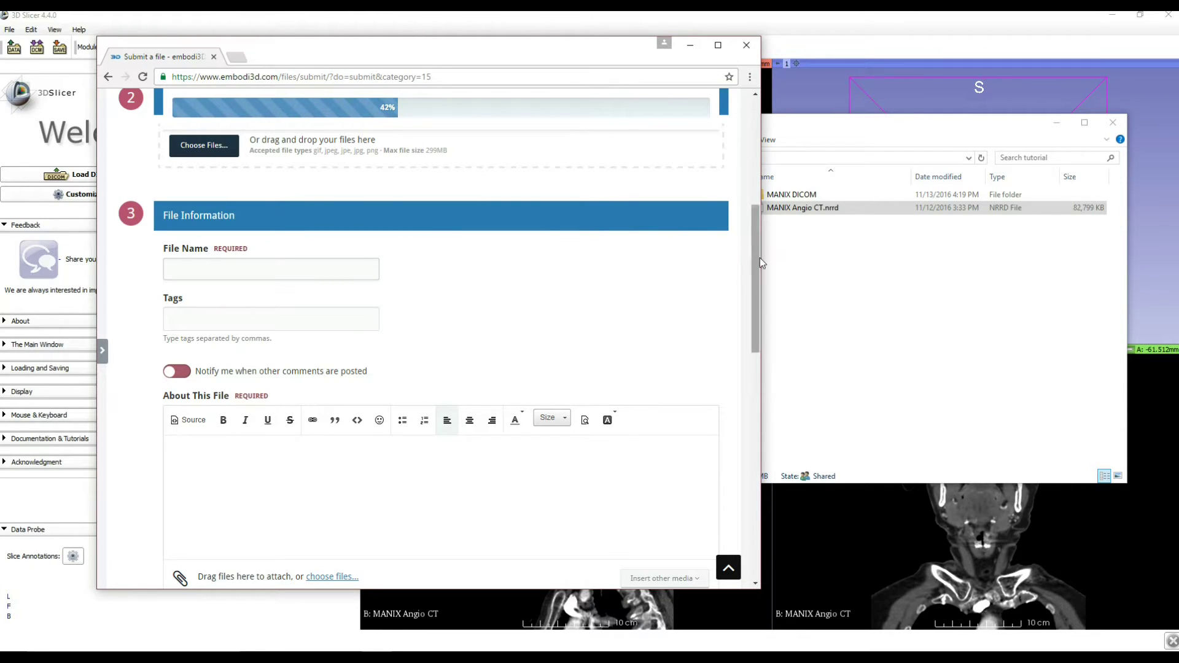
pyautogui.moveTo(760, 280)
pyautogui.mouseDown()
pyautogui.moveTo(756, 293)
pyautogui.moveTo(753, 269)
pyautogui.moveTo(754, 292)
pyautogui.mouseUp()
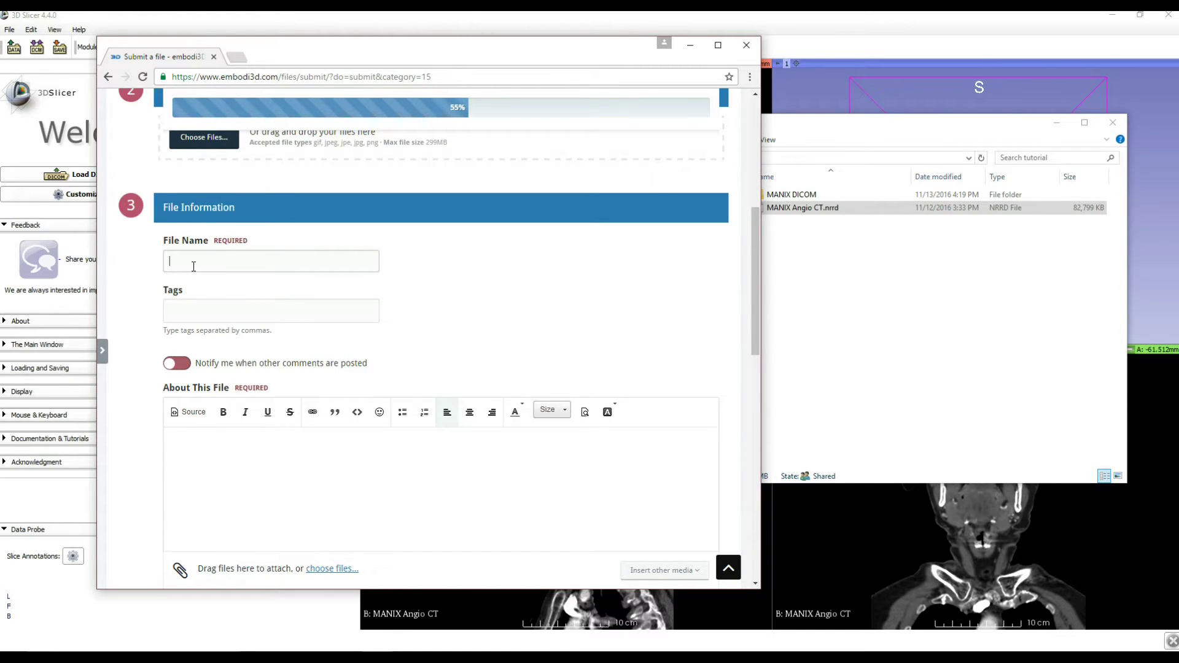
pyautogui.write('RSNA tutorial')
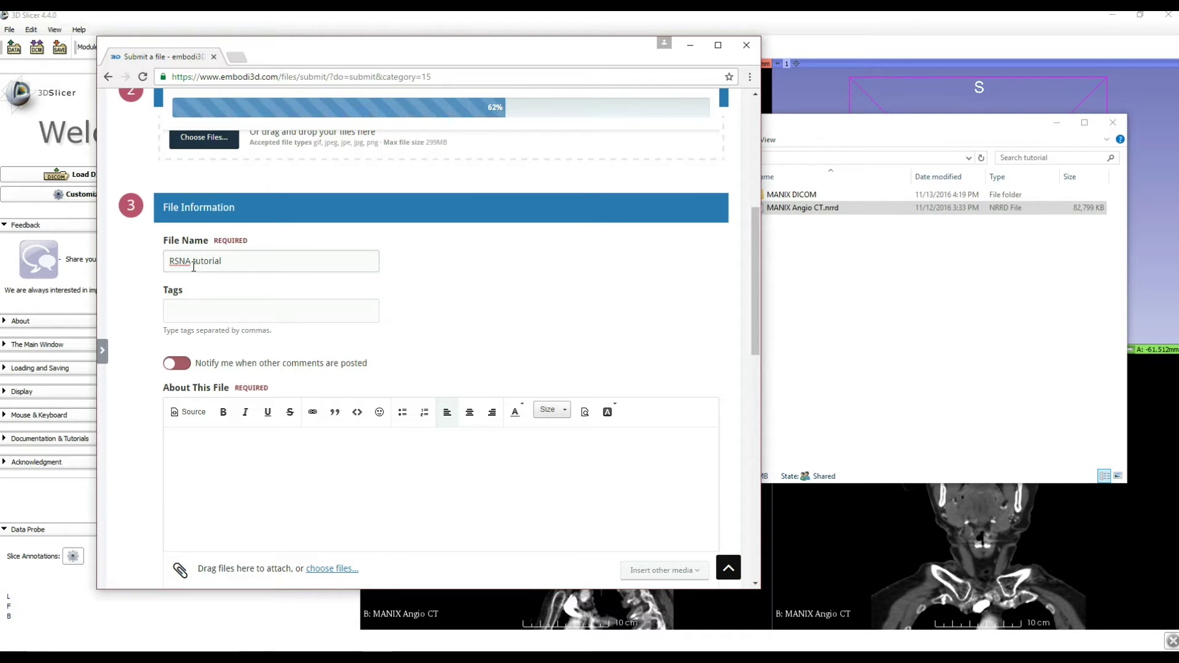
pyautogui.write(' intro medium quality')
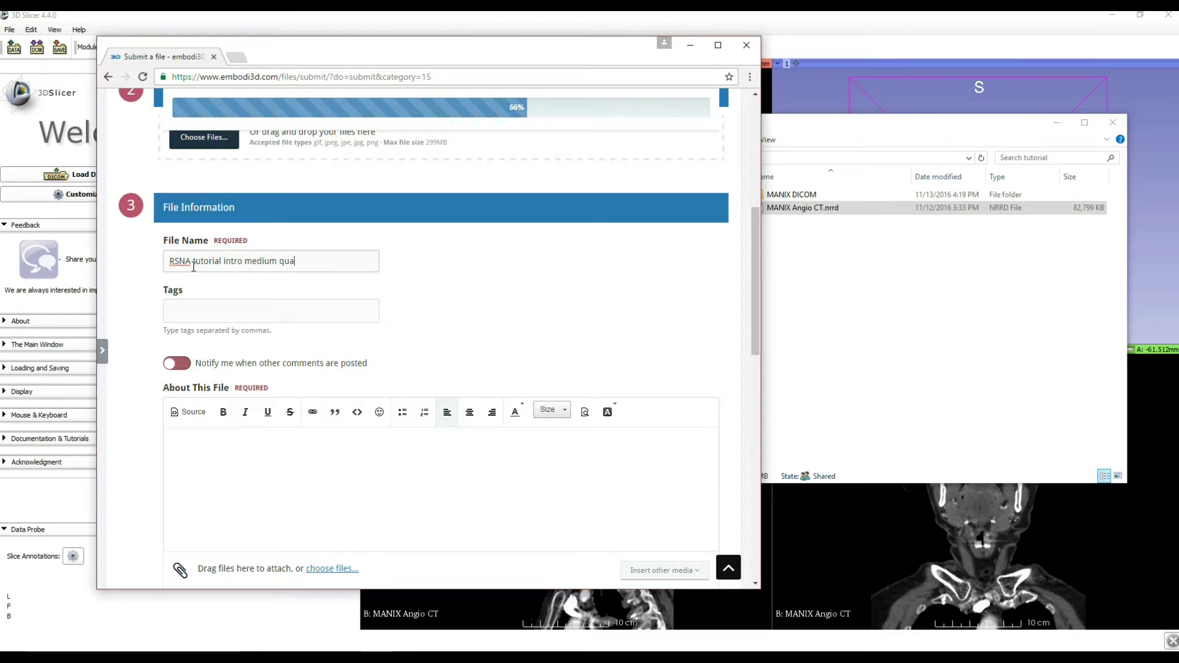
# Enter "Head and Neck model from CT with contrast" as the description of the file being submitted
pyautogui.moveTo(320, 265); pyautogui.dragTo(138, 284)
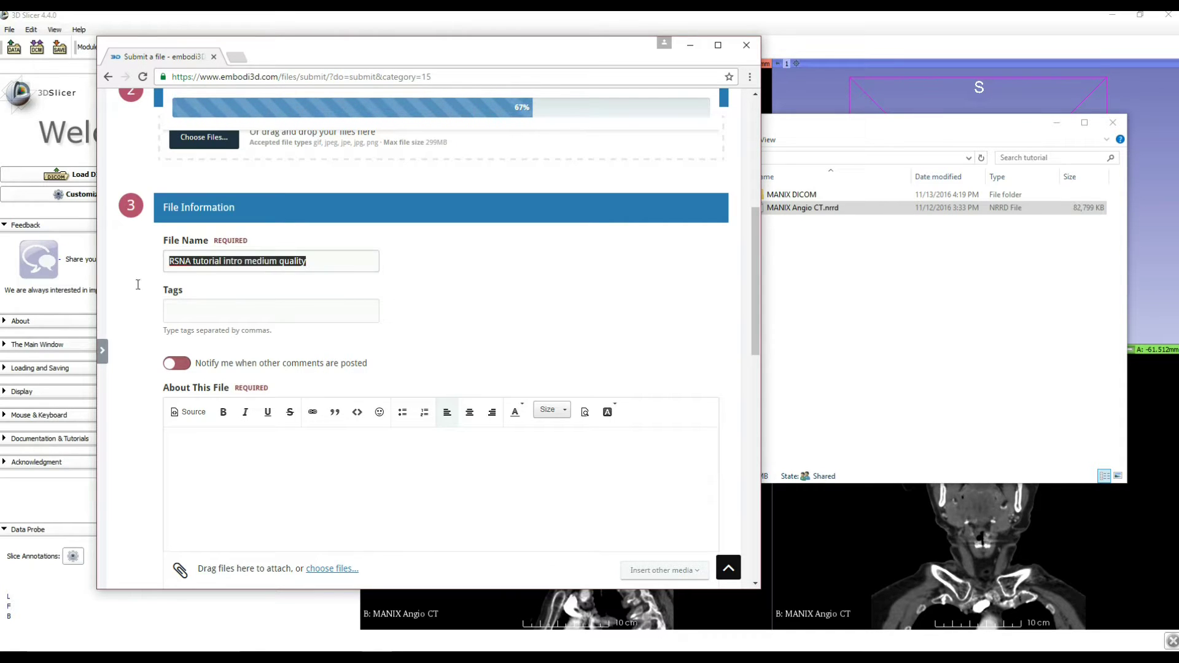
pyautogui.click(294, 480)
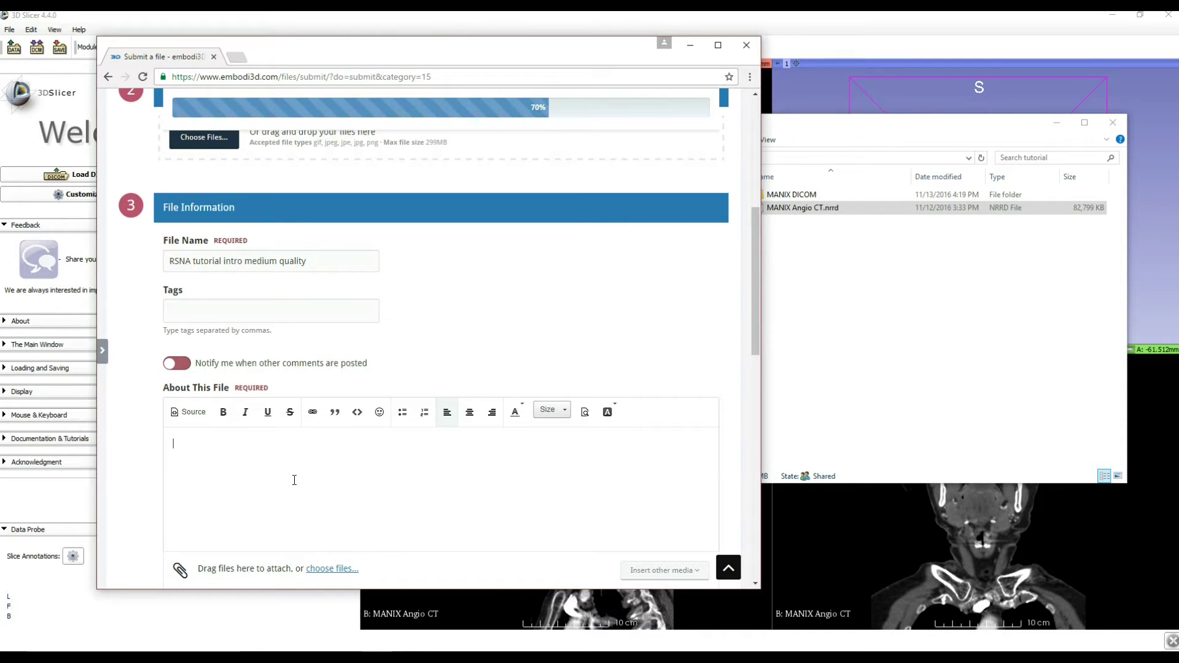
pyautogui.write('Head and Neck model')
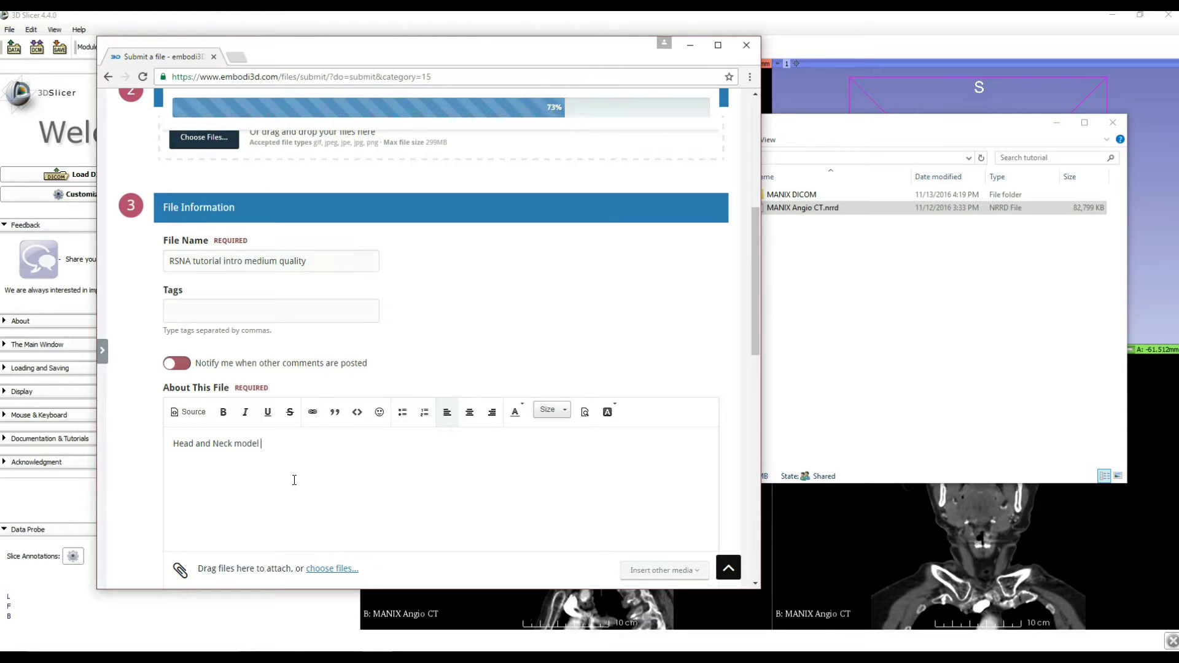
pyautogui.write(' from CT with contrast')
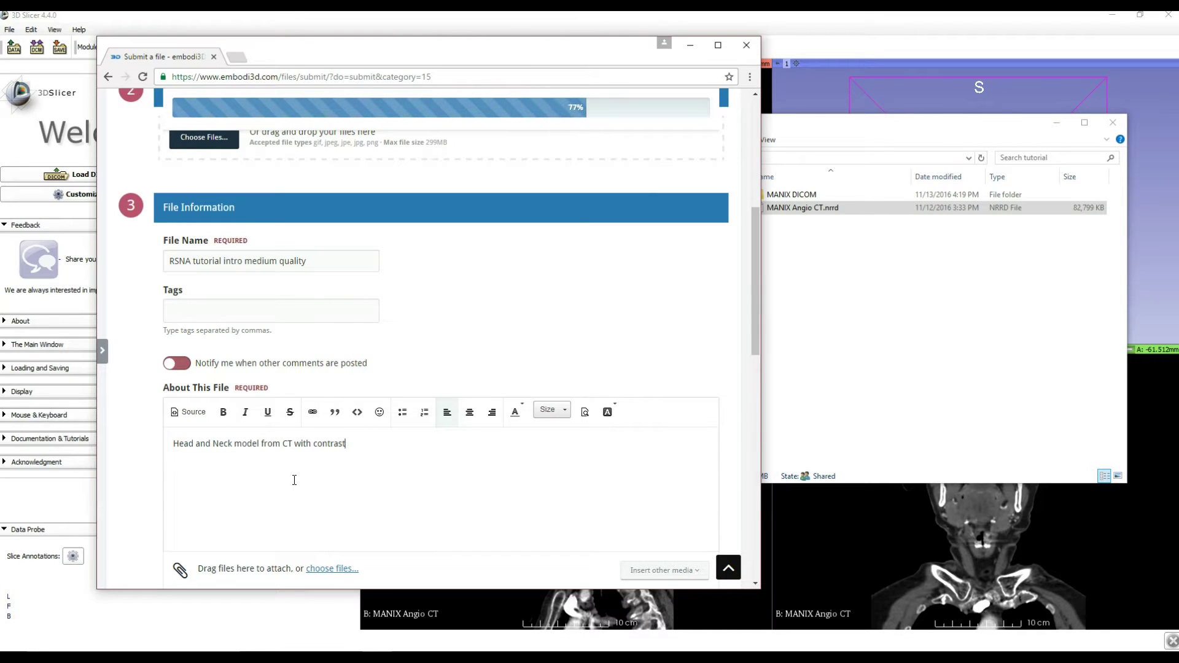
# Make the uploaded file private, license it as Free Files: CC – Attribution – NonCommercial – NoDerivs, and accept the terms of use
pyautogui.scroll(-7, 294, 480)
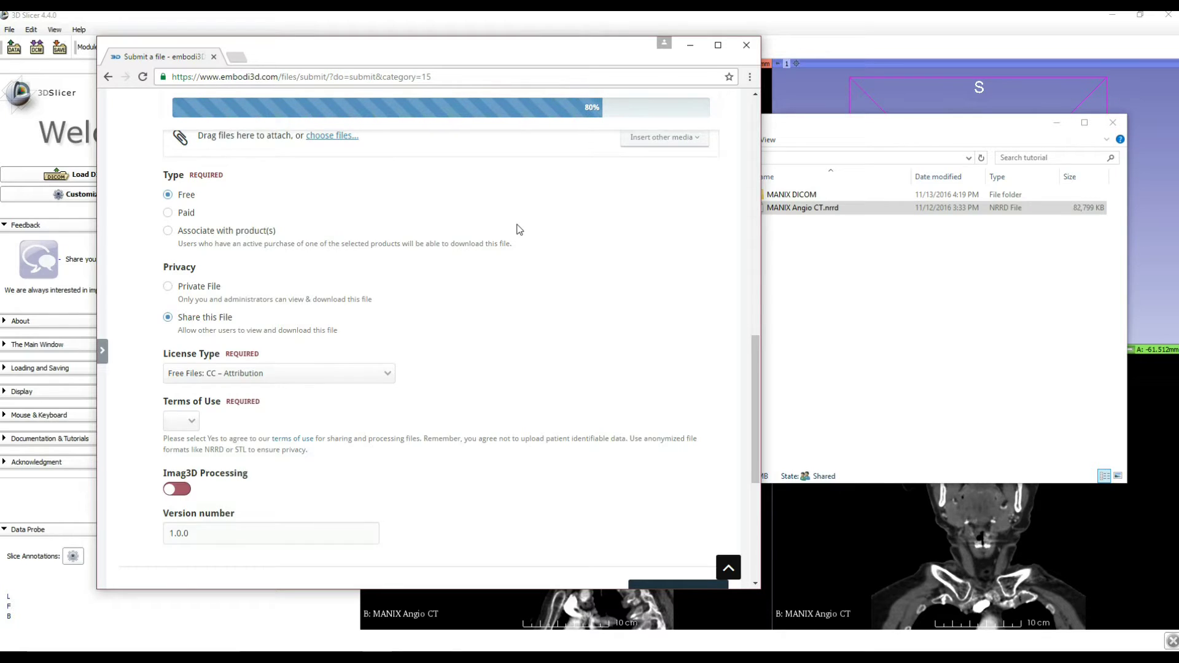
pyautogui.scroll(1, 518, 230)
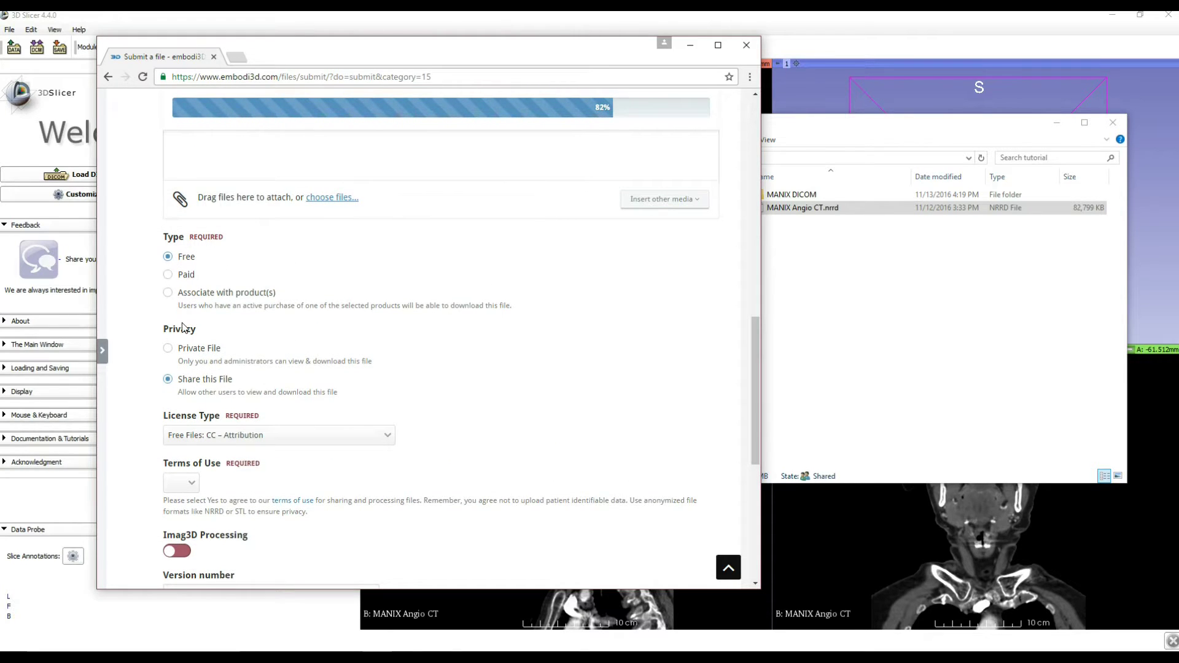
pyautogui.click(168, 348)
pyautogui.click(241, 436)
pyautogui.click(286, 481)
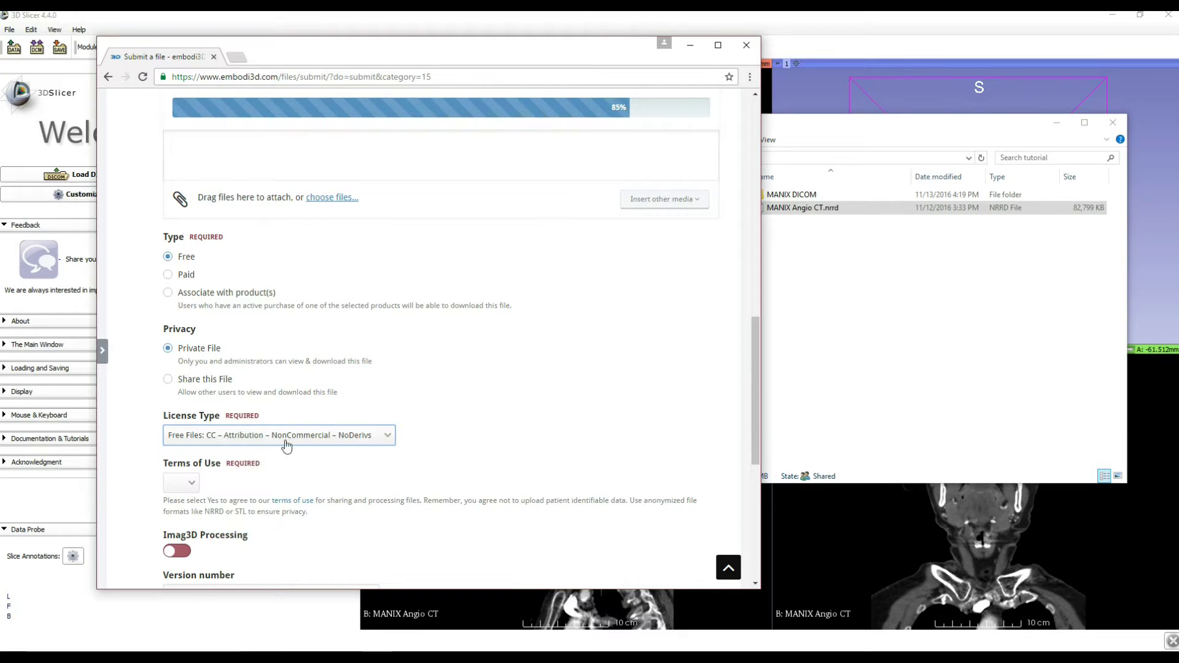
pyautogui.click(184, 485)
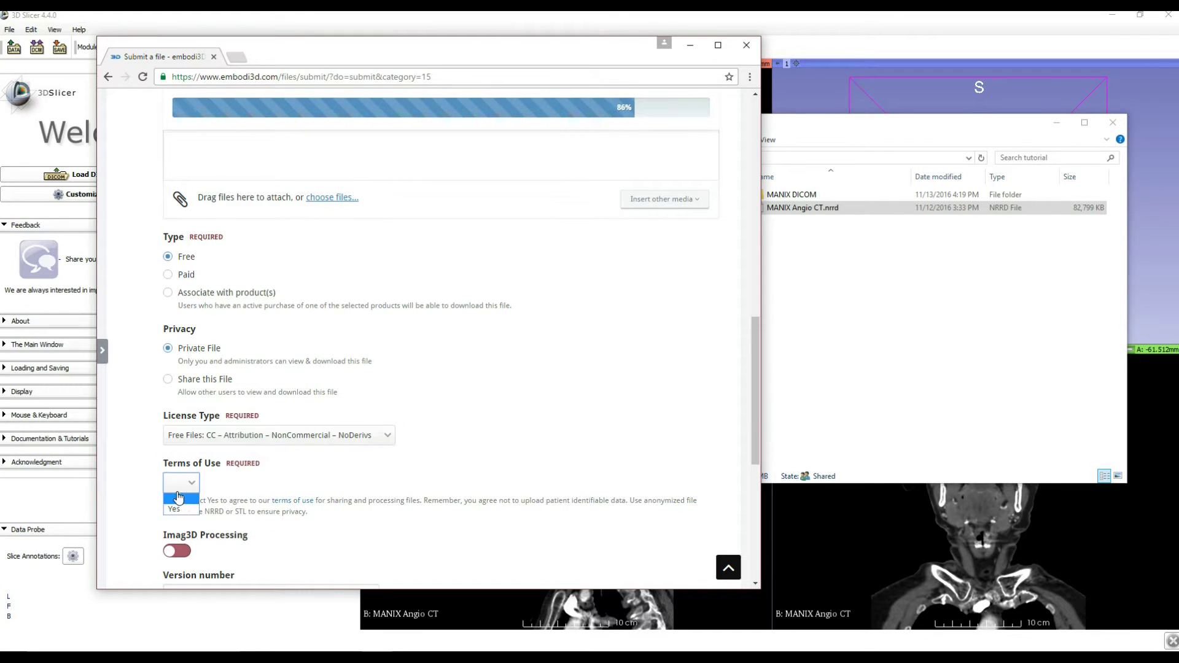
pyautogui.click(178, 509)
# Enable Imag3D processing with the CT NRRD to Bone STL Detailed operation and Medium quality
pyautogui.scroll(-4, 193, 515)
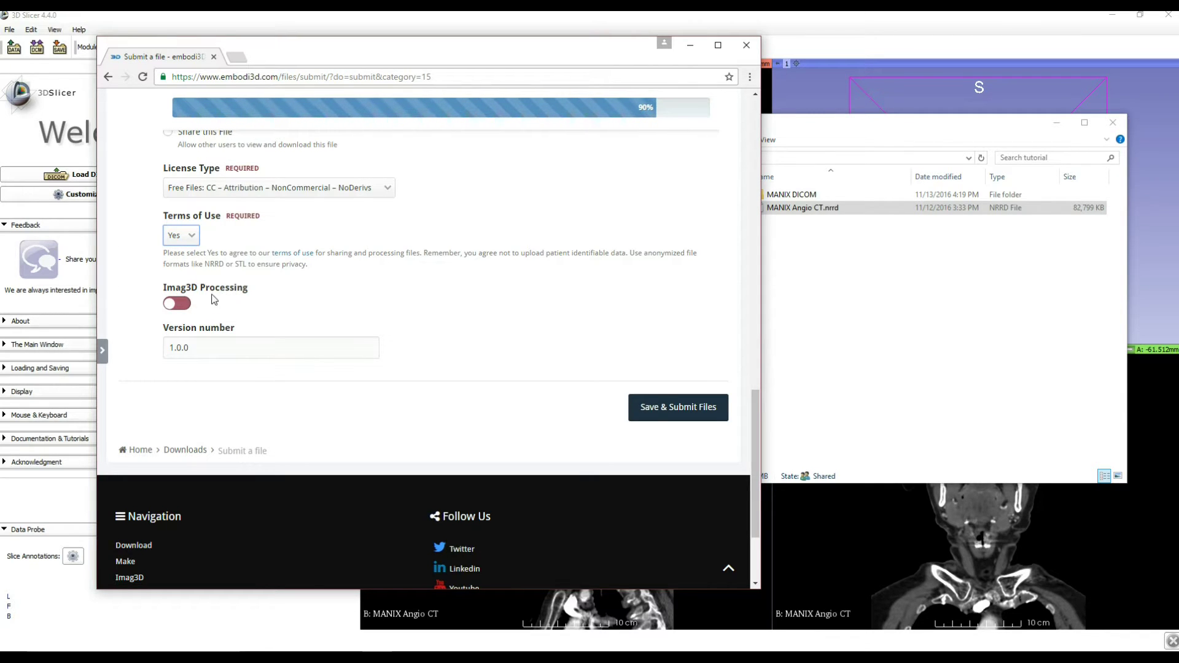
pyautogui.click(178, 304)
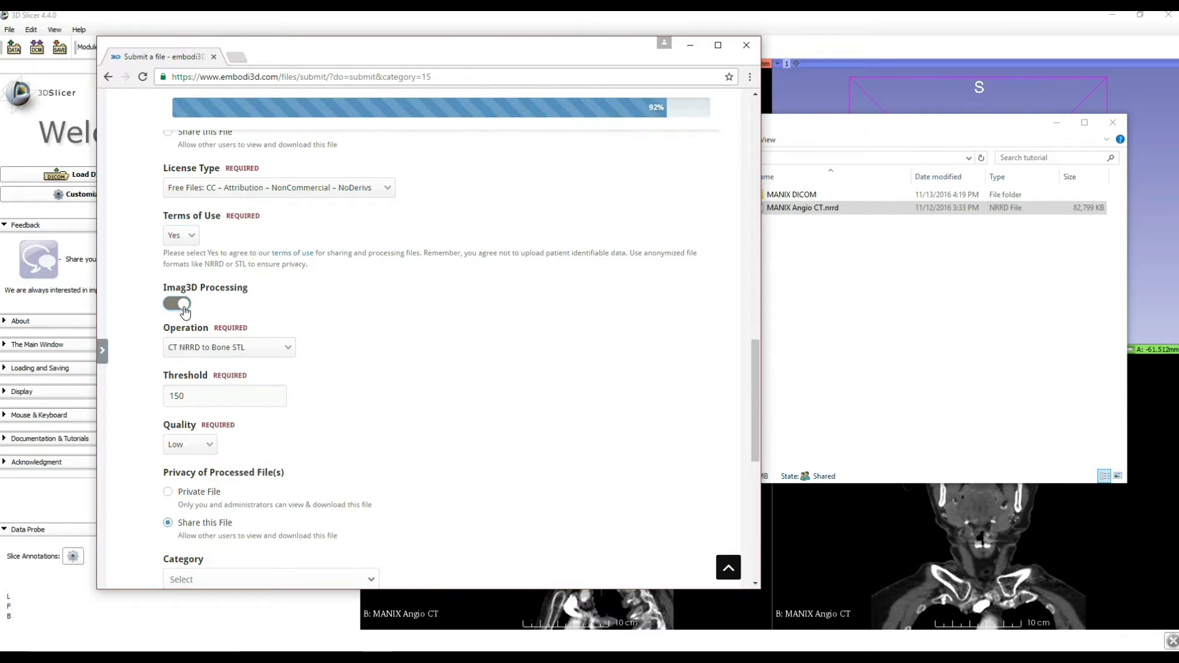
pyautogui.click(218, 348)
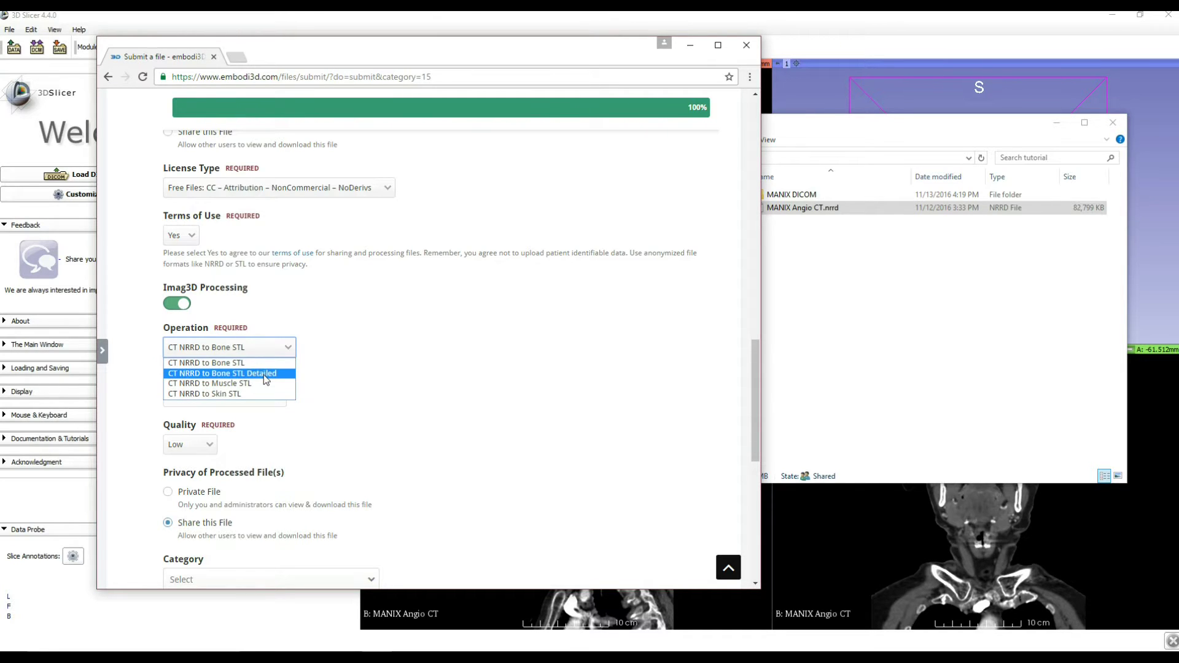
pyautogui.click(264, 374)
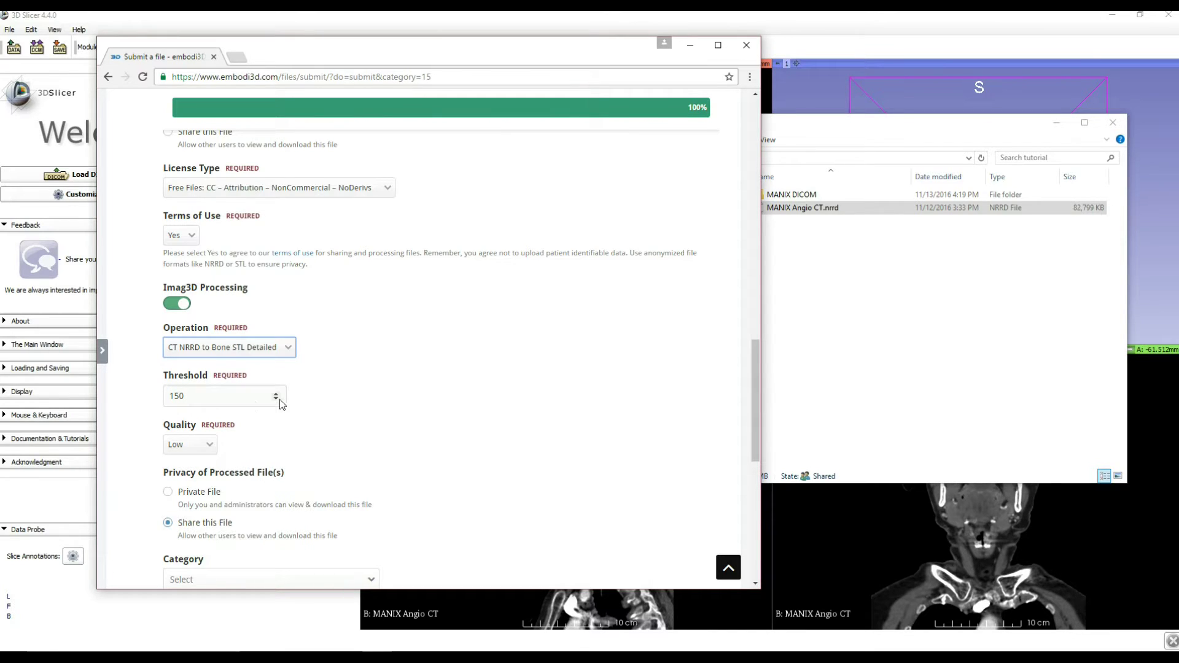
pyautogui.click(207, 448)
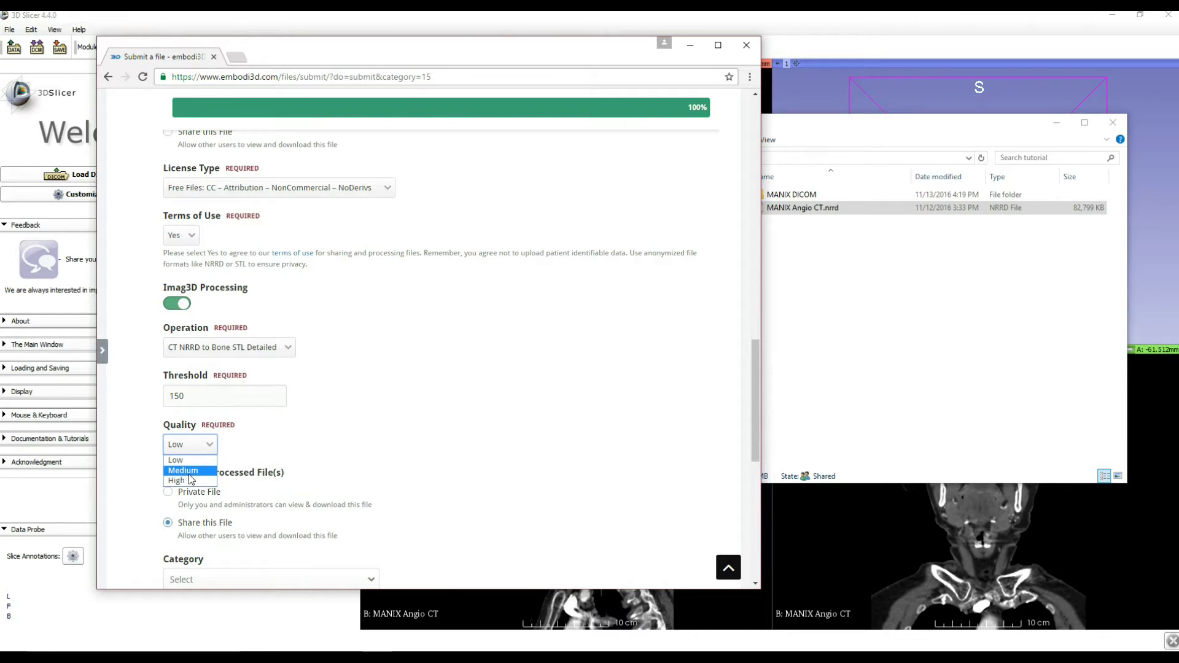
pyautogui.click(187, 473)
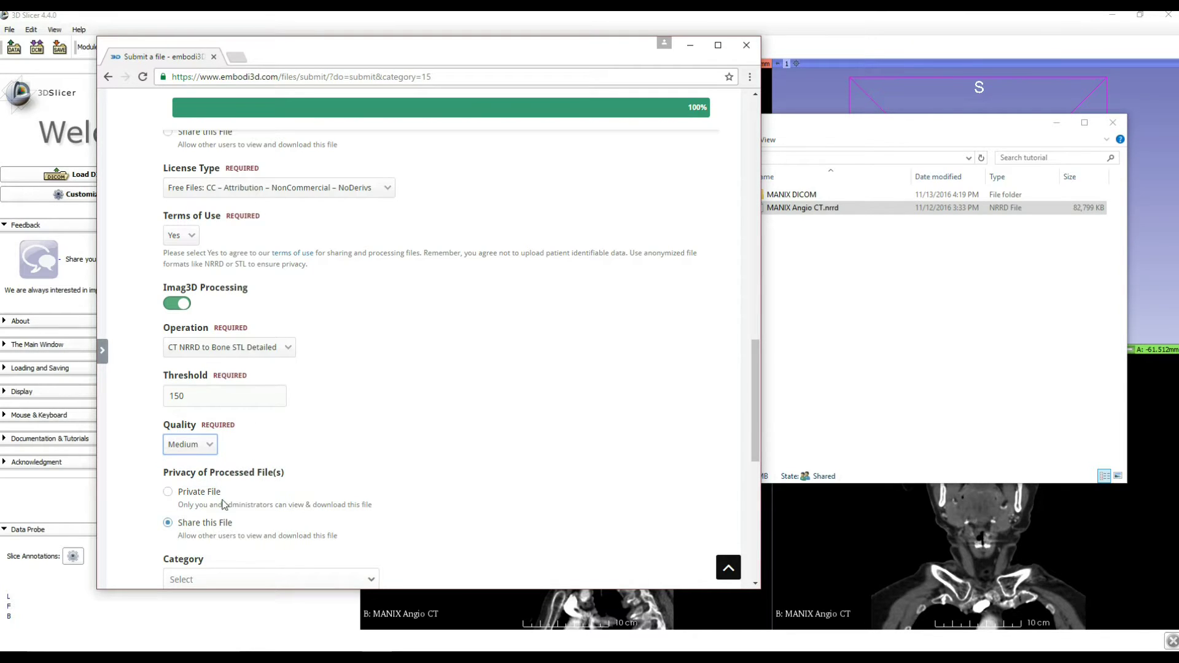
# Make the processed files private, submit the file for processing and dismiss the resulting notification
pyautogui.click(168, 492)
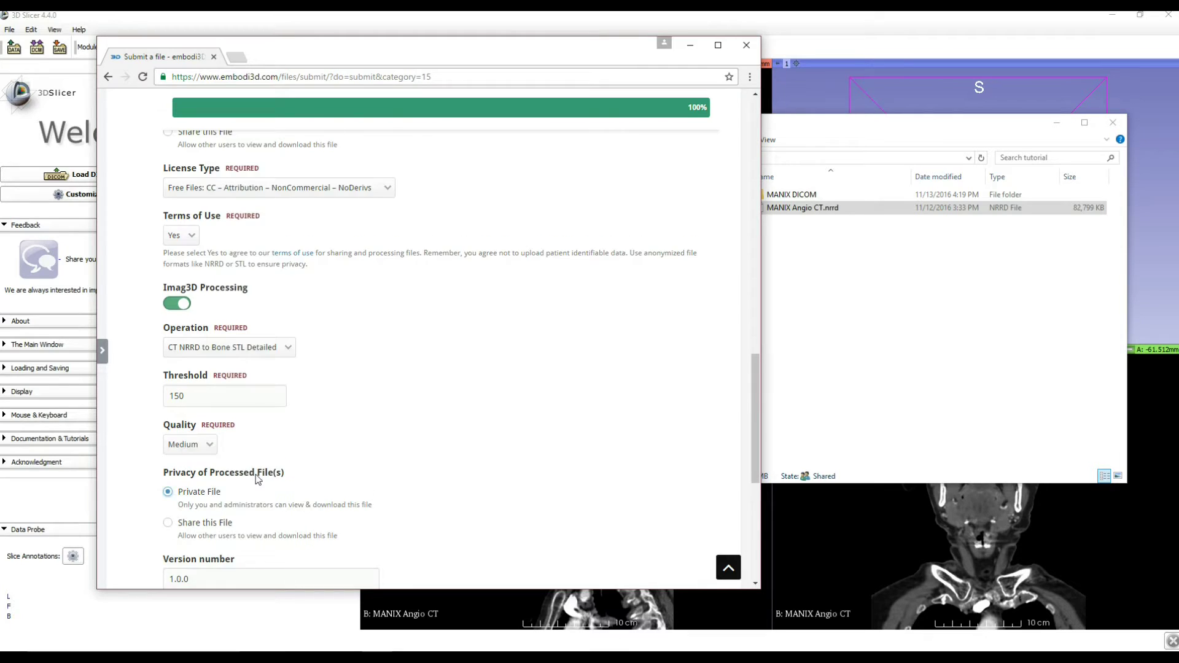
pyautogui.scroll(-2, 258, 476)
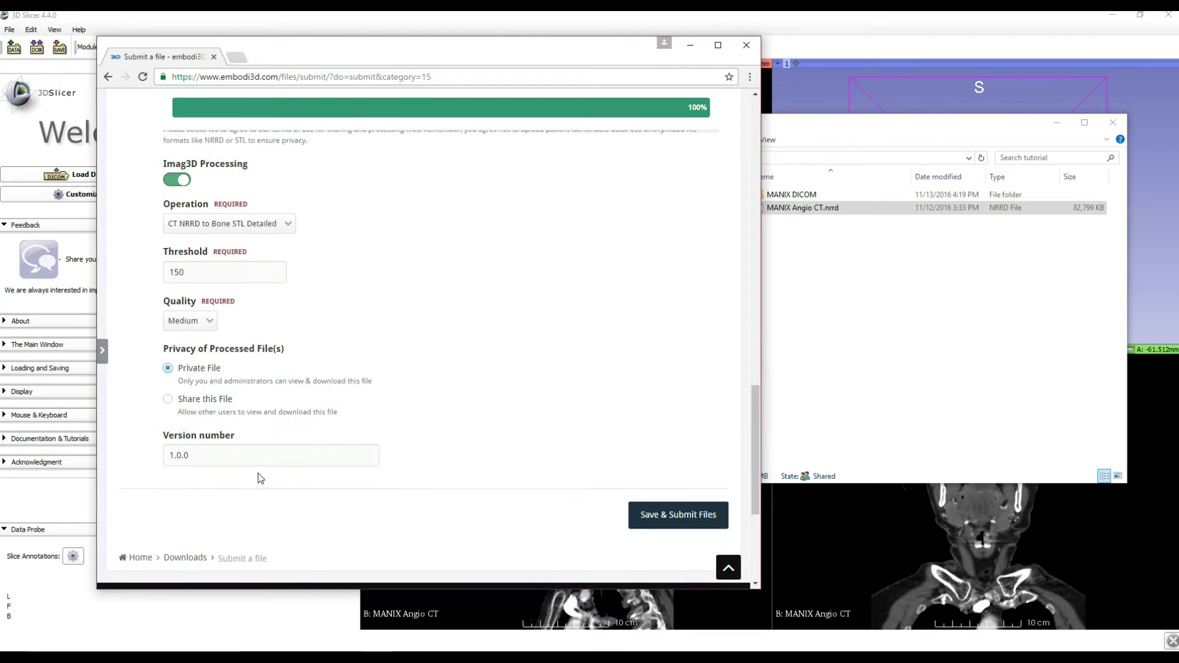
pyautogui.click(673, 519)
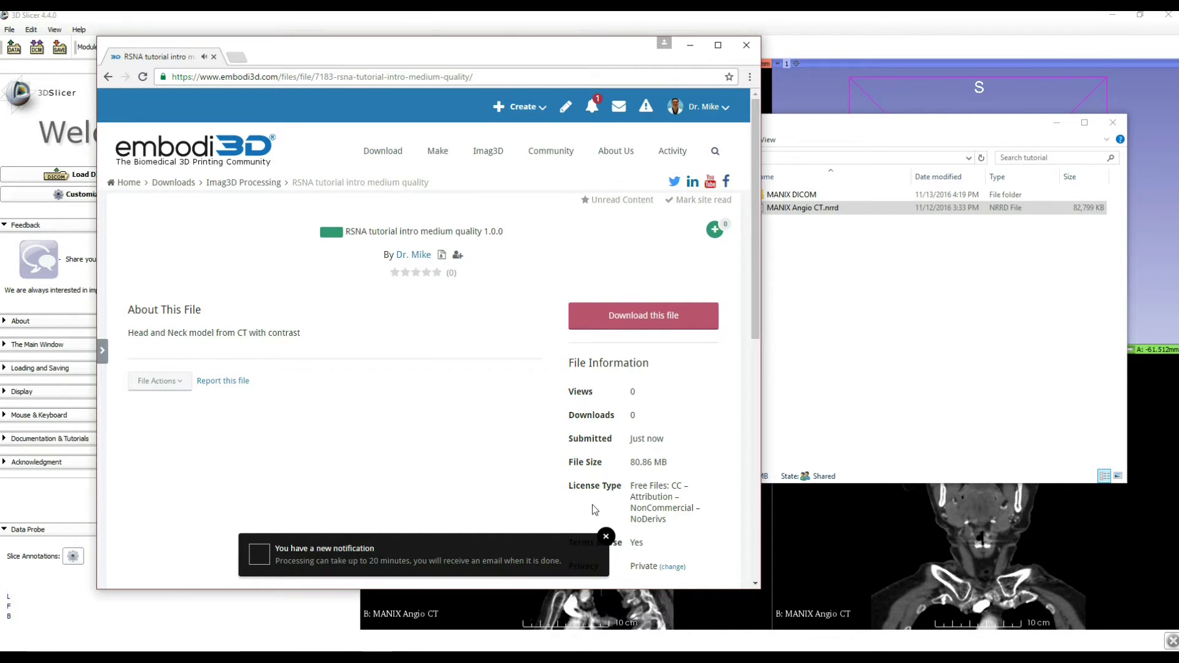
pyautogui.click(606, 538)
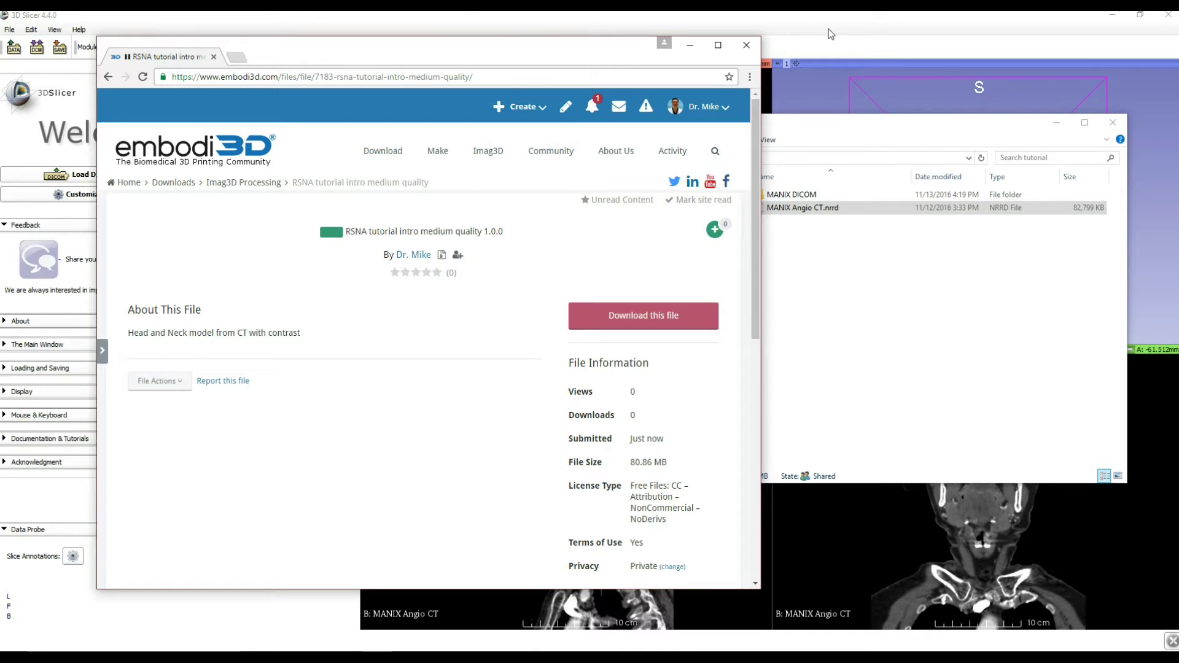
# Minimize the browser and tutorial folder to return to 3D Slicer, and open its Volume Rendering module
pyautogui.click(690, 45)
pyautogui.click(1056, 123)
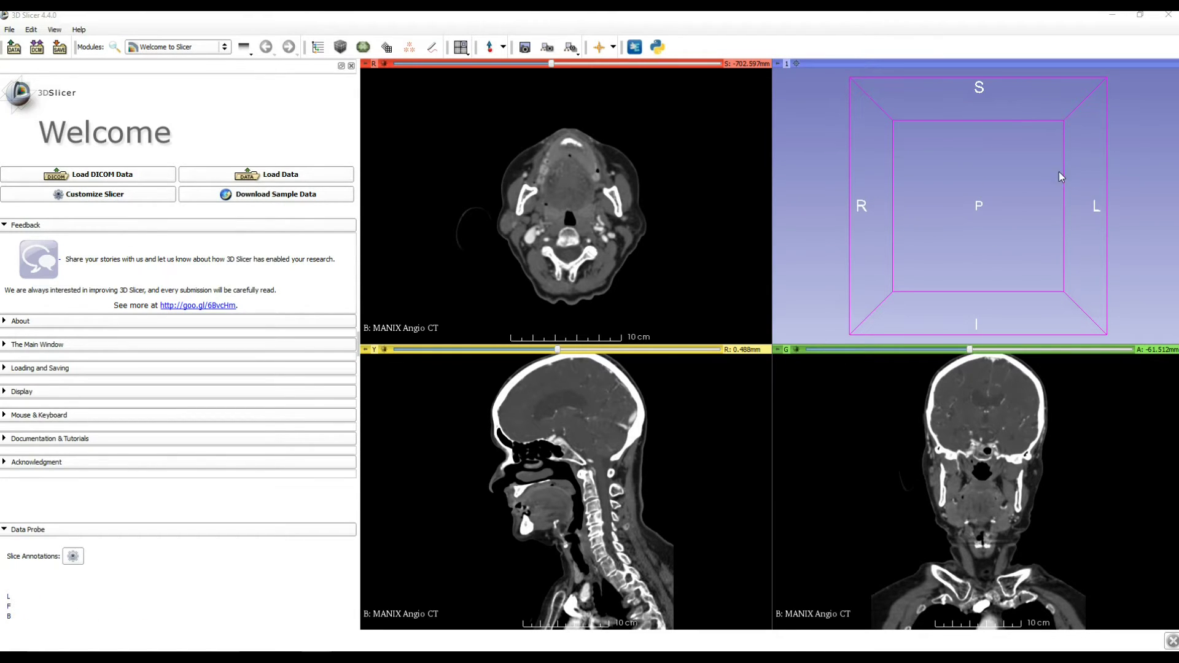
pyautogui.click(170, 49)
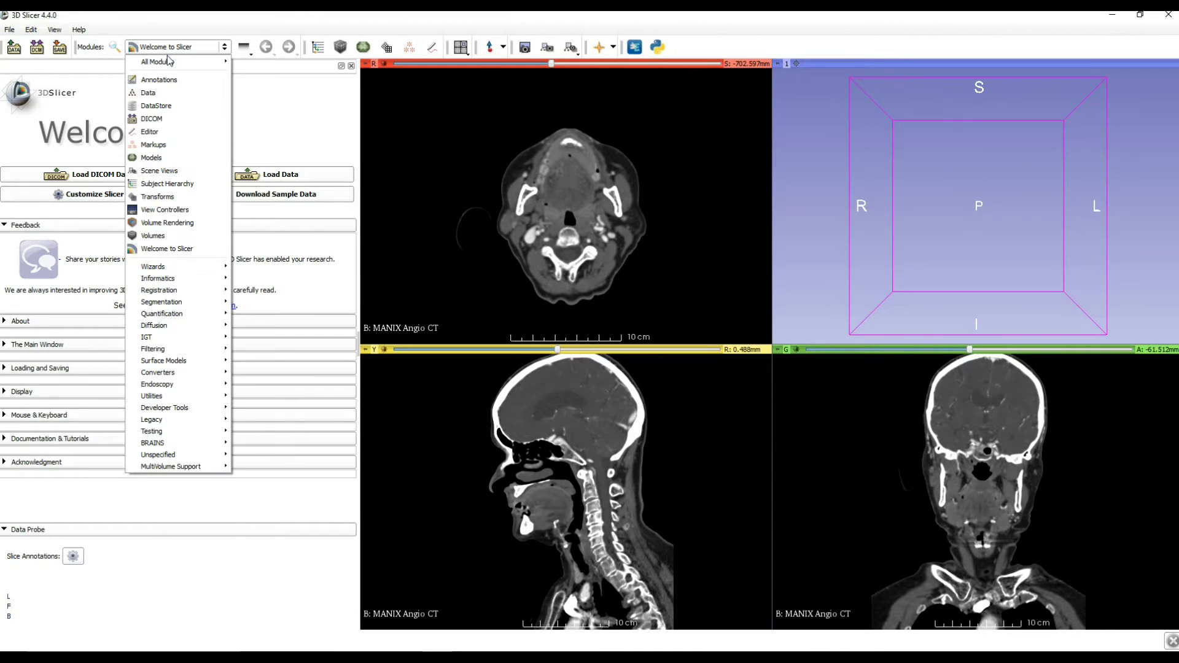
pyautogui.click(178, 223)
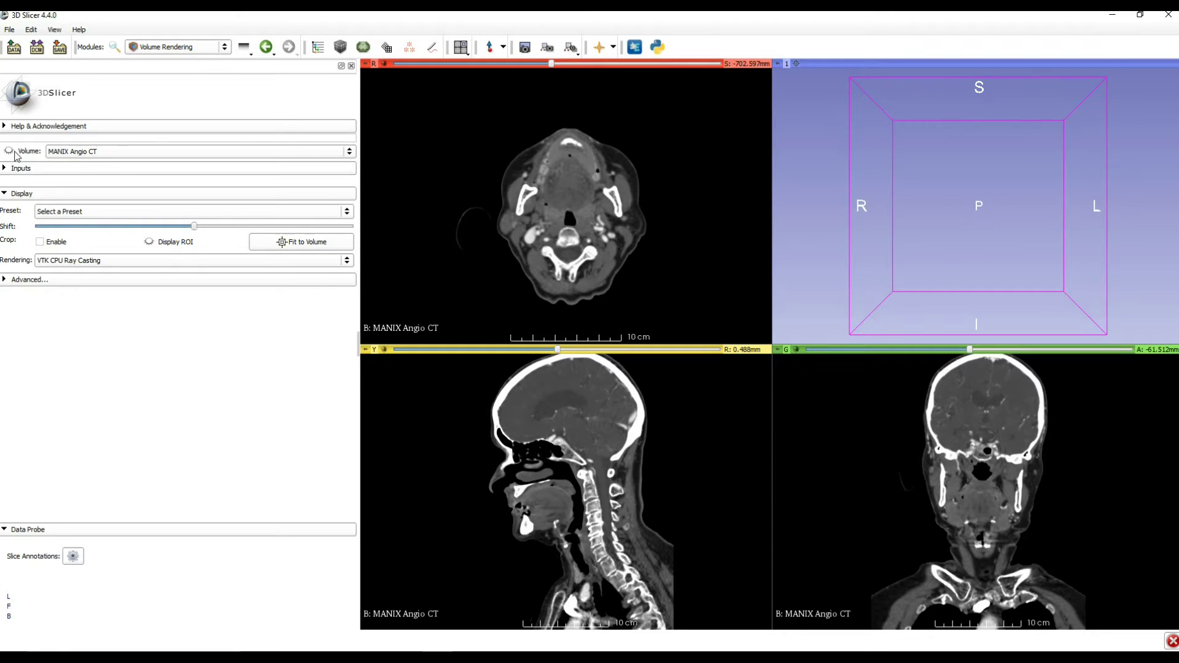
# Show the volume rendering of MANIX Angio CT, centered in the 3D view with the face toward the front
pyautogui.click(8, 153)
pyautogui.click(796, 68)
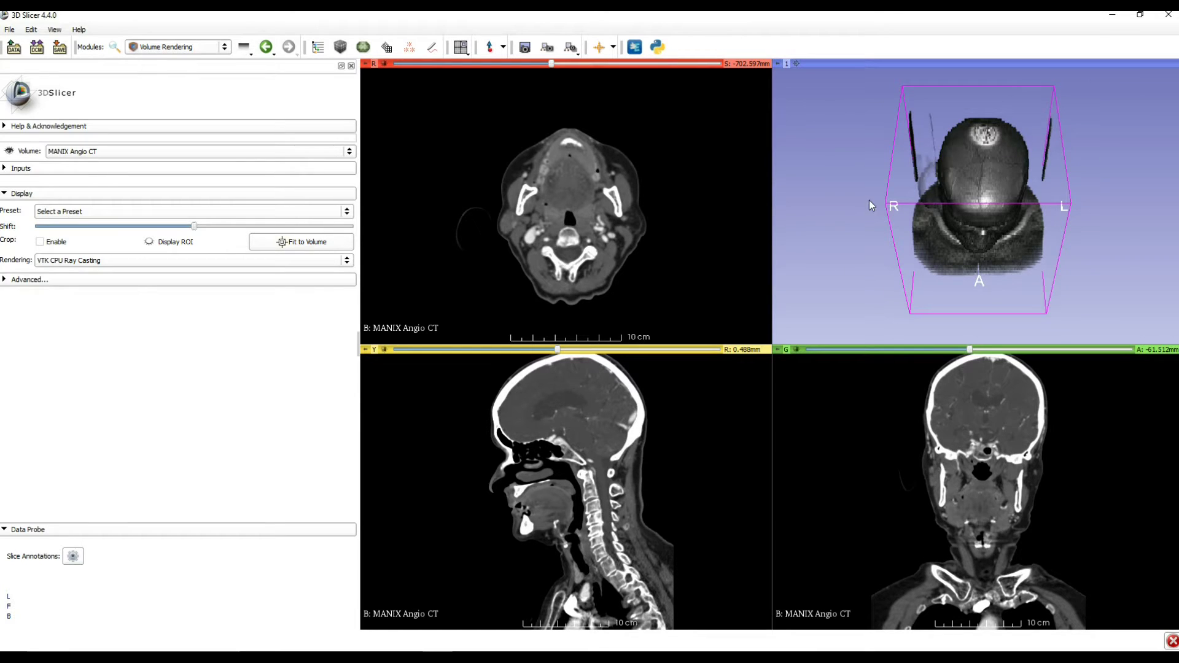
pyautogui.moveTo(879, 318); pyautogui.dragTo(867, 248)
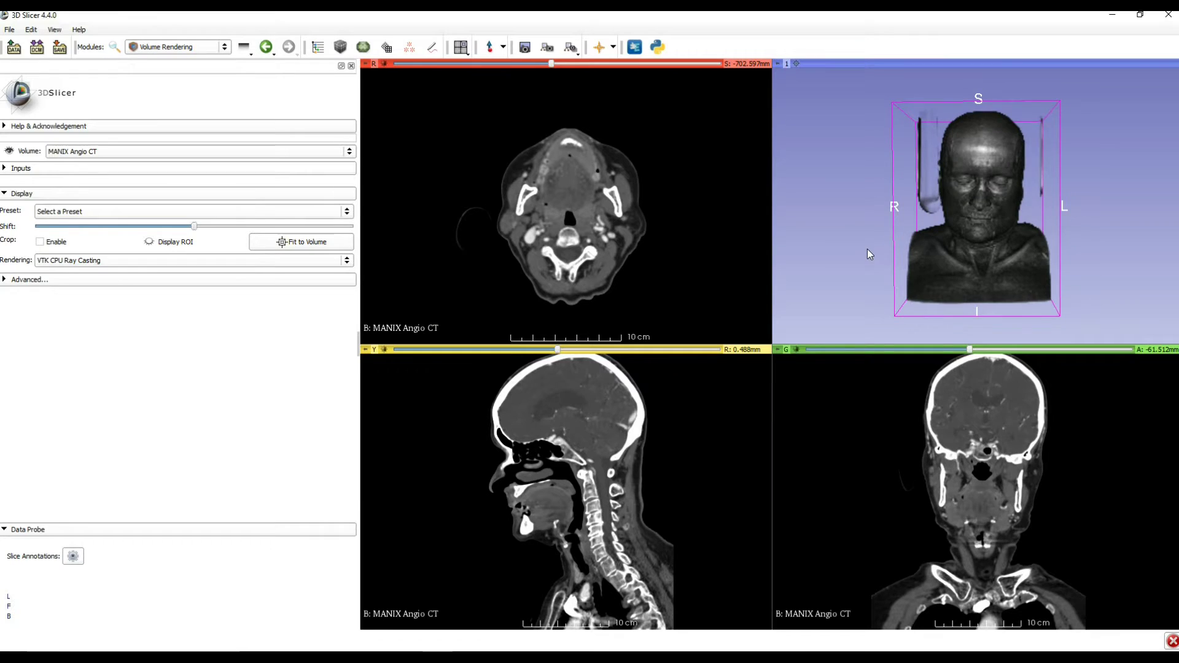
pyautogui.moveTo(896, 254); pyautogui.dragTo(890, 278, button='right')
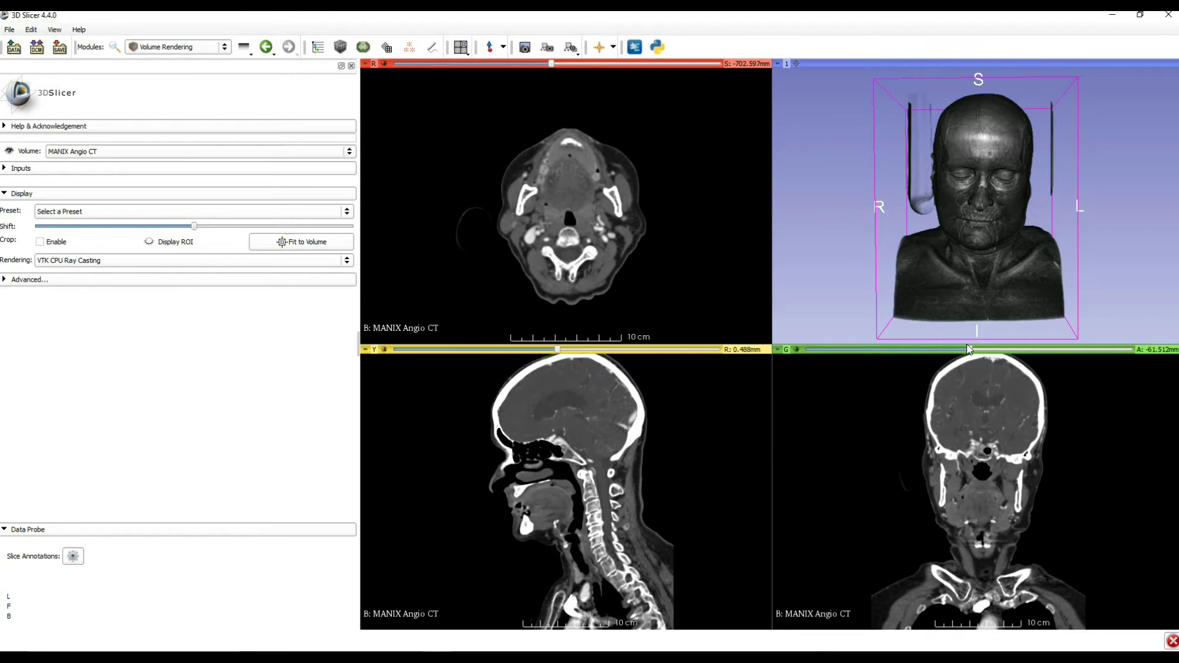
# Preview the Conventional and Conventional Widescreen layouts, and return to the Four-Up layout
pyautogui.click(467, 53)
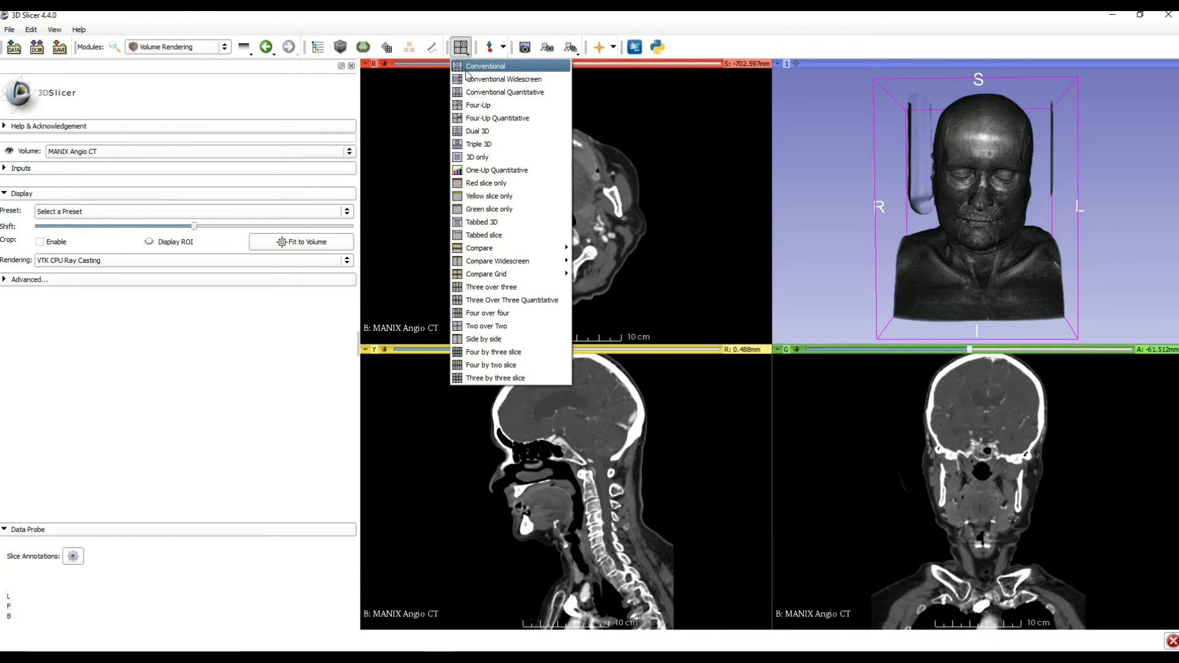
pyautogui.click(470, 69)
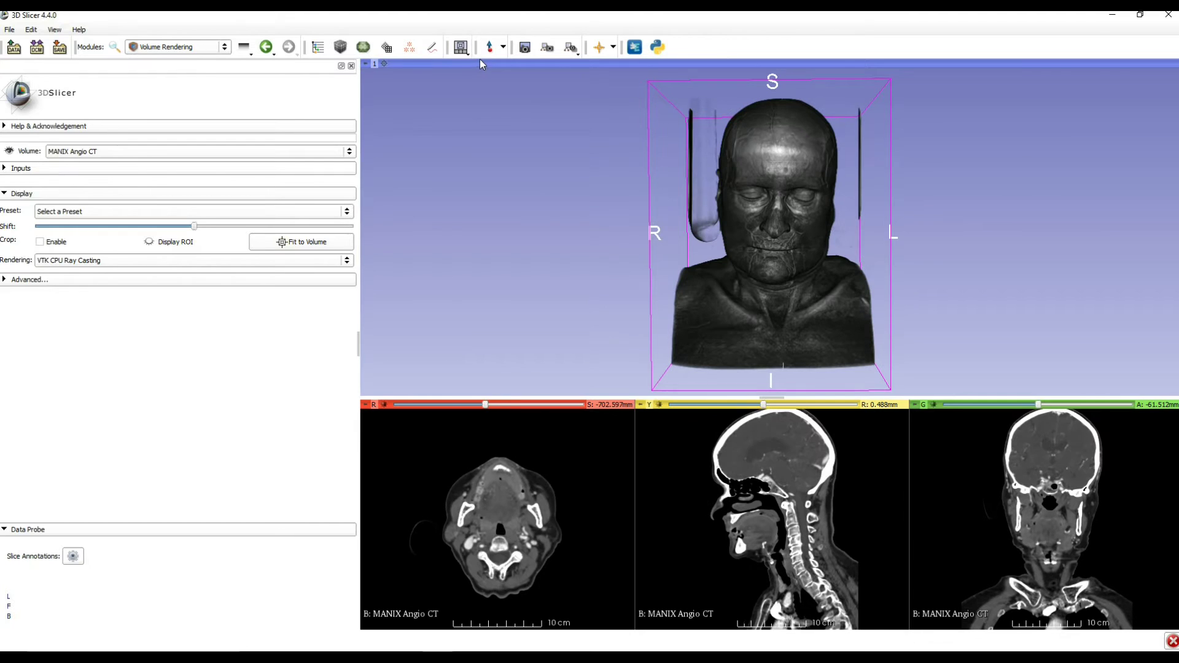
pyautogui.click(462, 50)
pyautogui.click(464, 80)
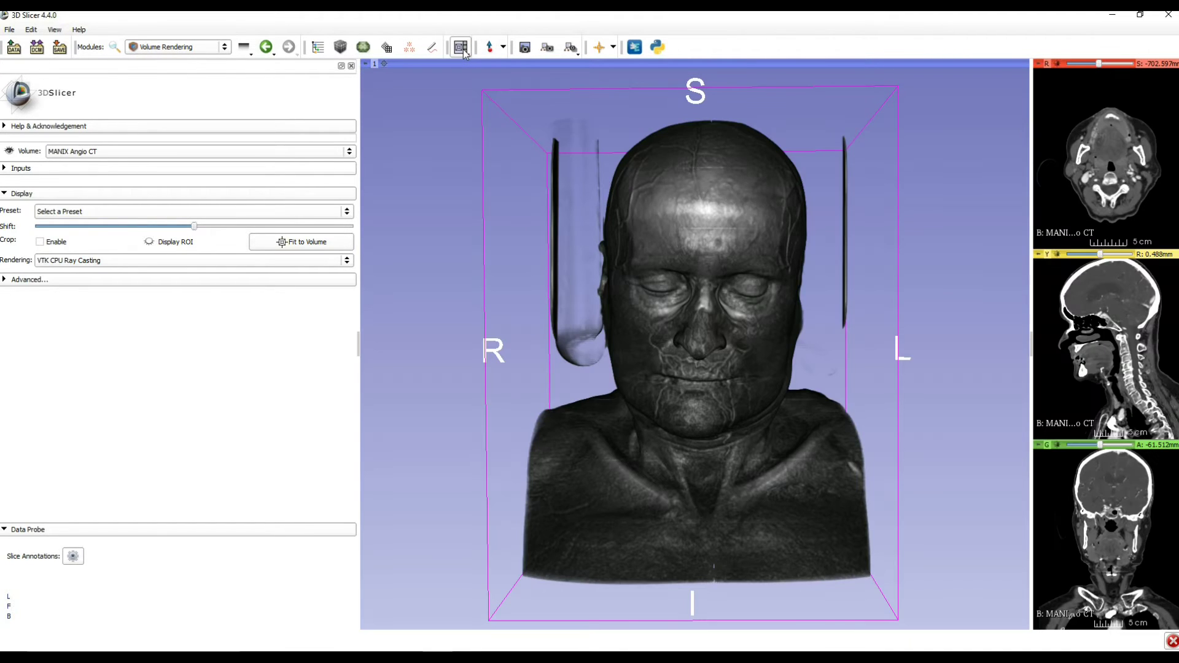
pyautogui.click(462, 50)
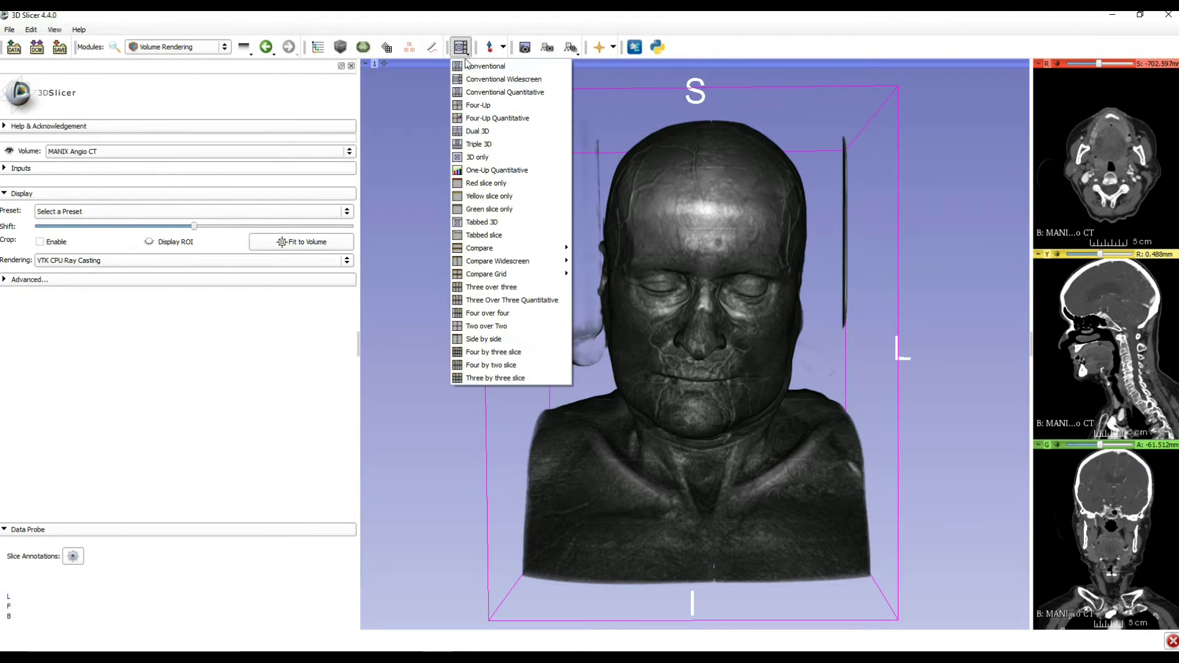
pyautogui.click(475, 106)
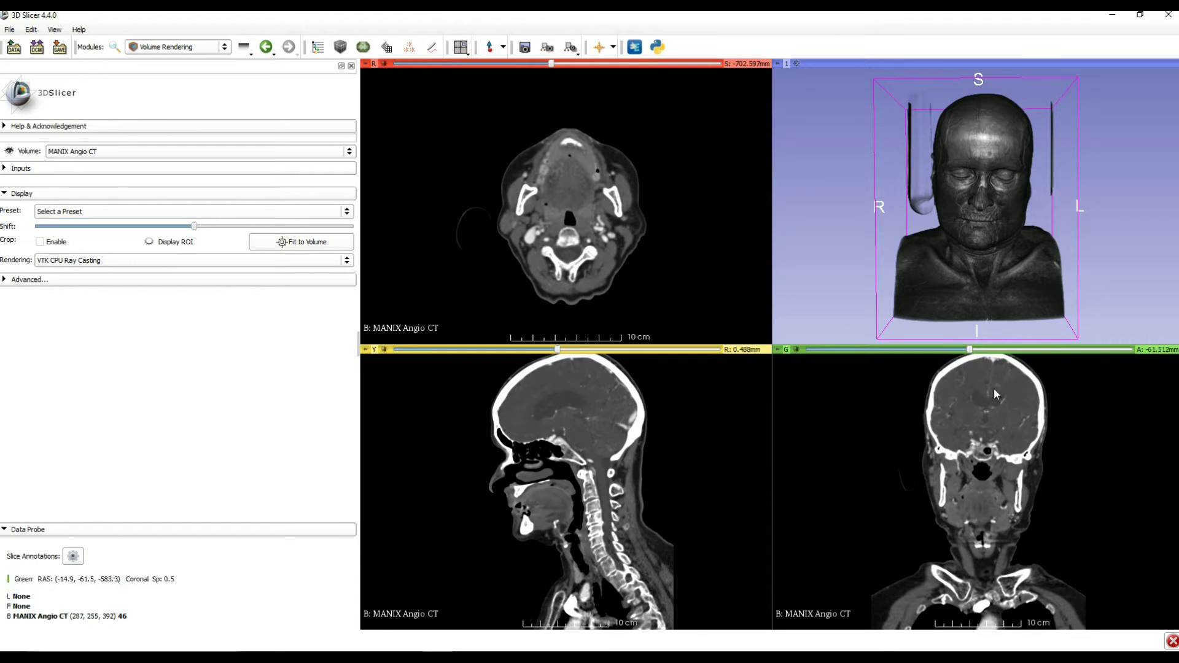
pyautogui.click(461, 47)
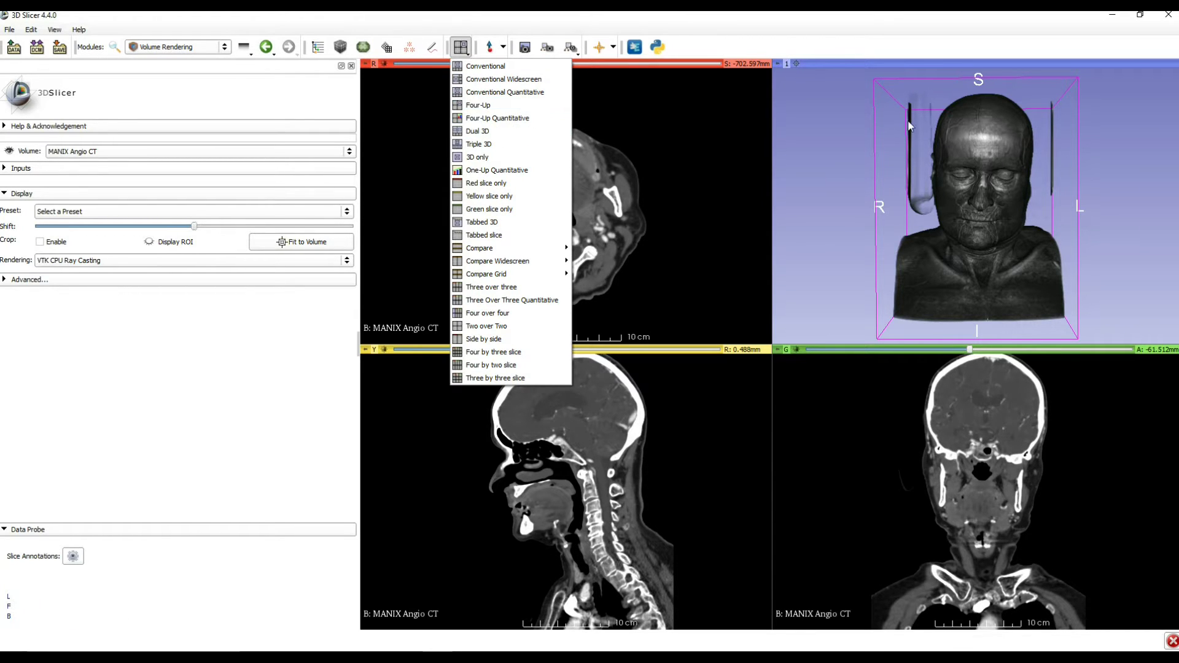
pyautogui.click(820, 26)
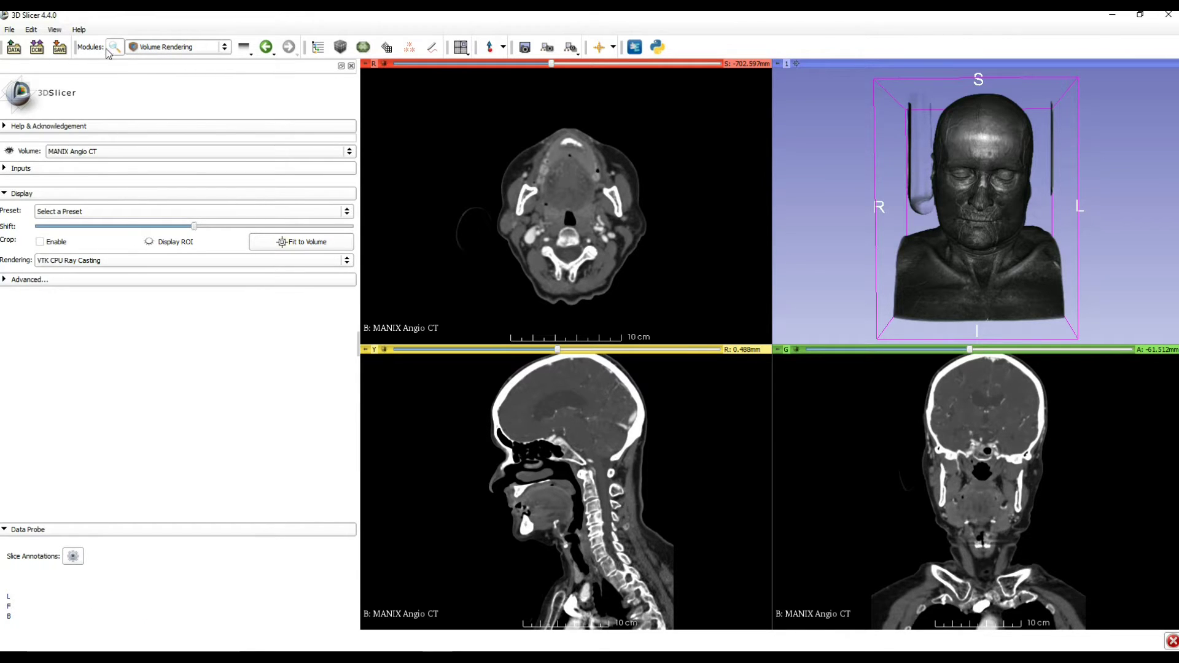
# Open the Grayscale Model Maker module from the full list of modules
pyautogui.click(148, 51)
pyautogui.moveTo(155, 66)
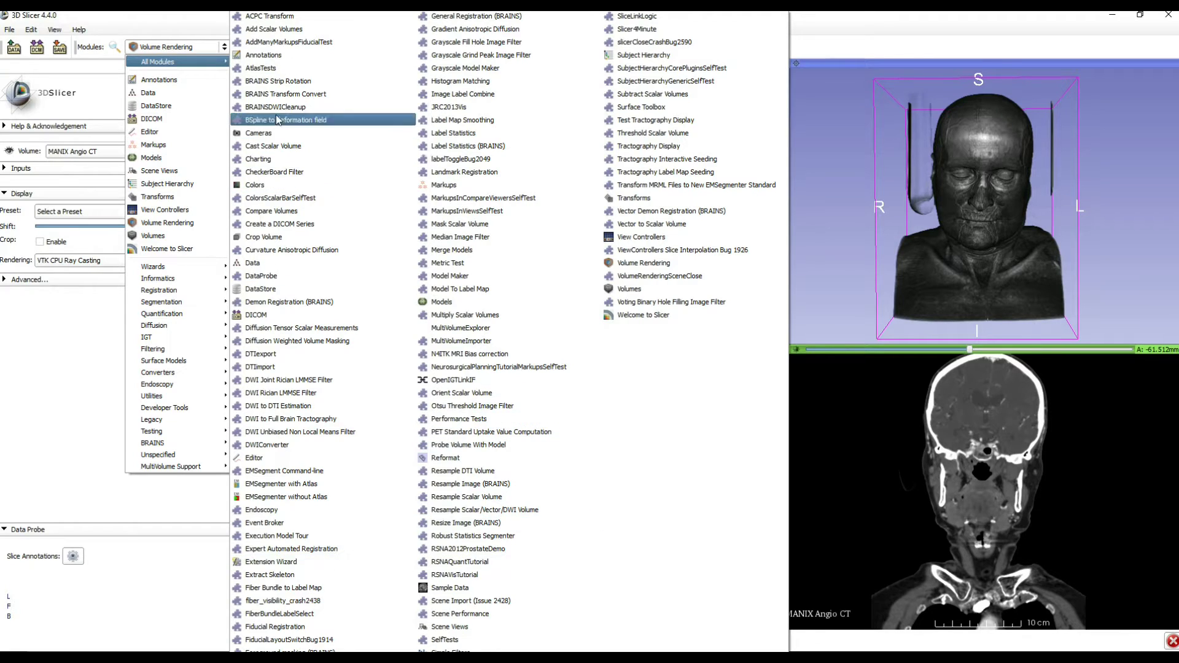
pyautogui.click(513, 72)
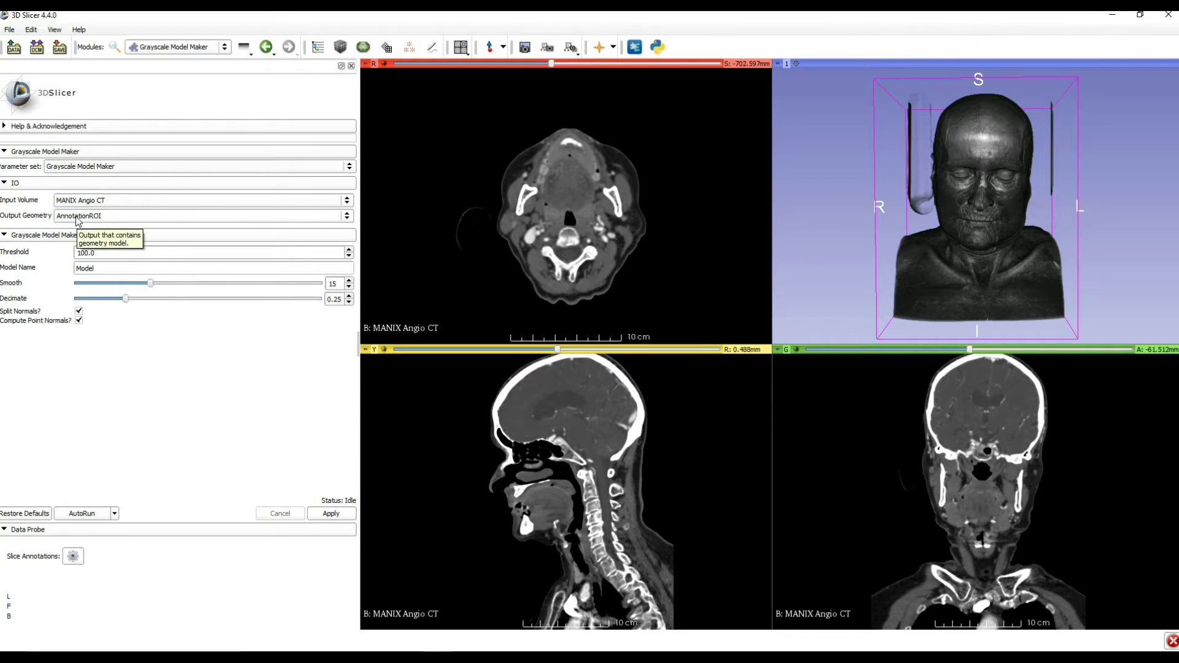
# Rename the output geometry model to "RSNA model"
pyautogui.click(78, 217)
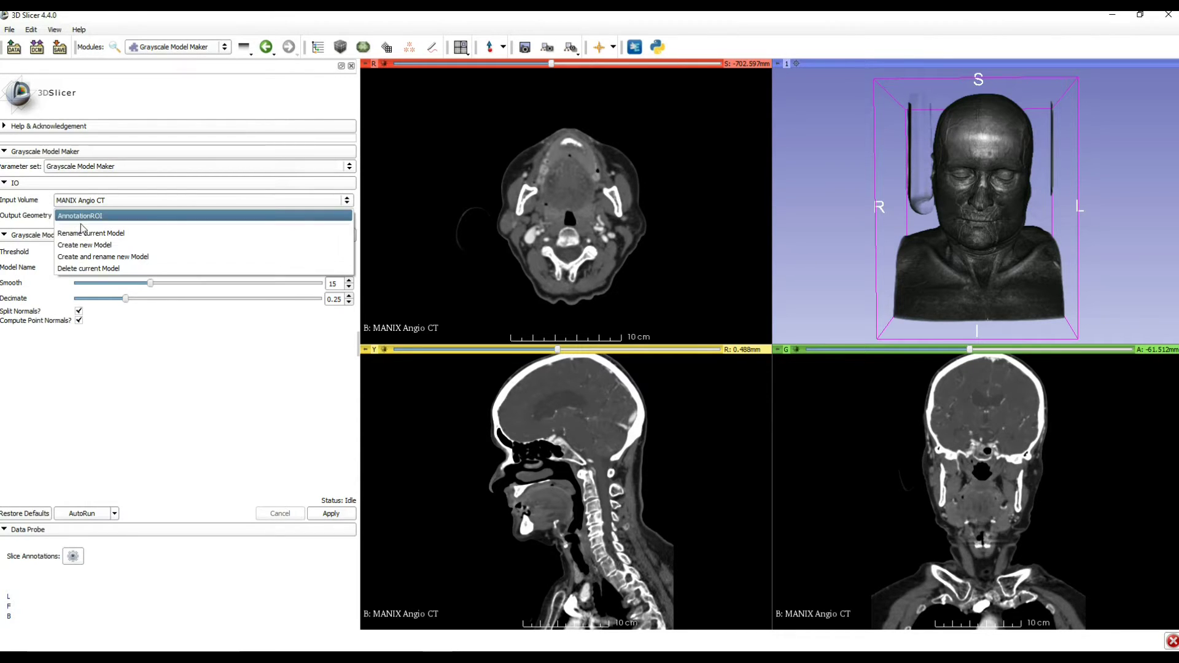
pyautogui.click(86, 238)
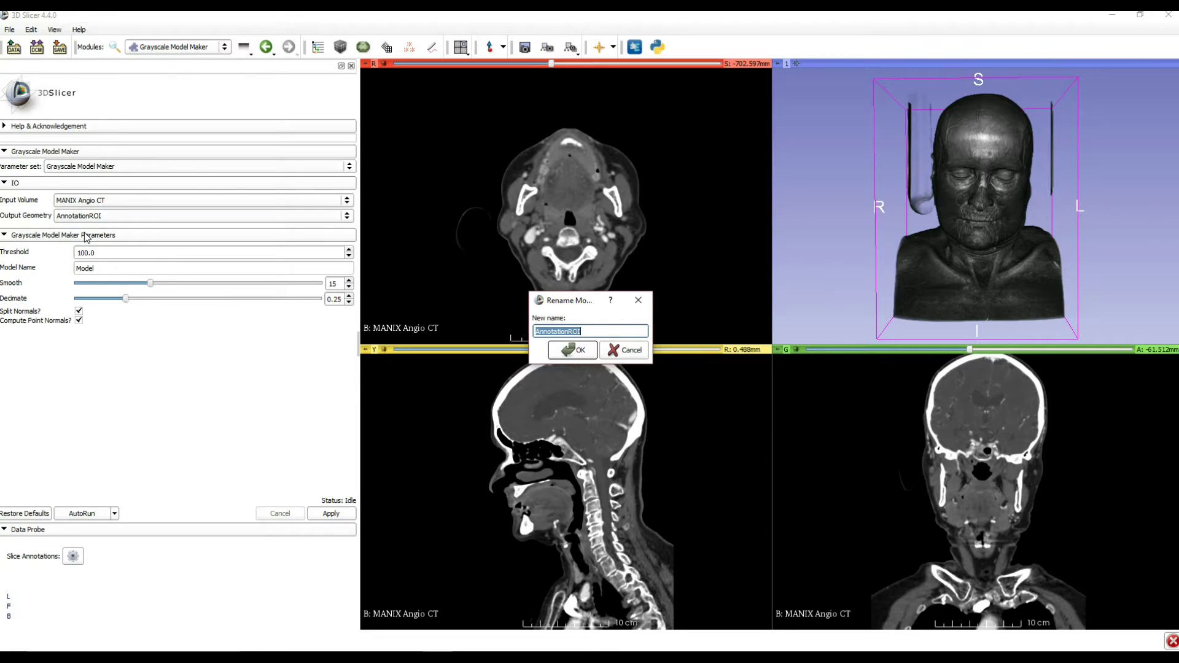
pyautogui.write('RSNA model')
pyautogui.click(583, 352)
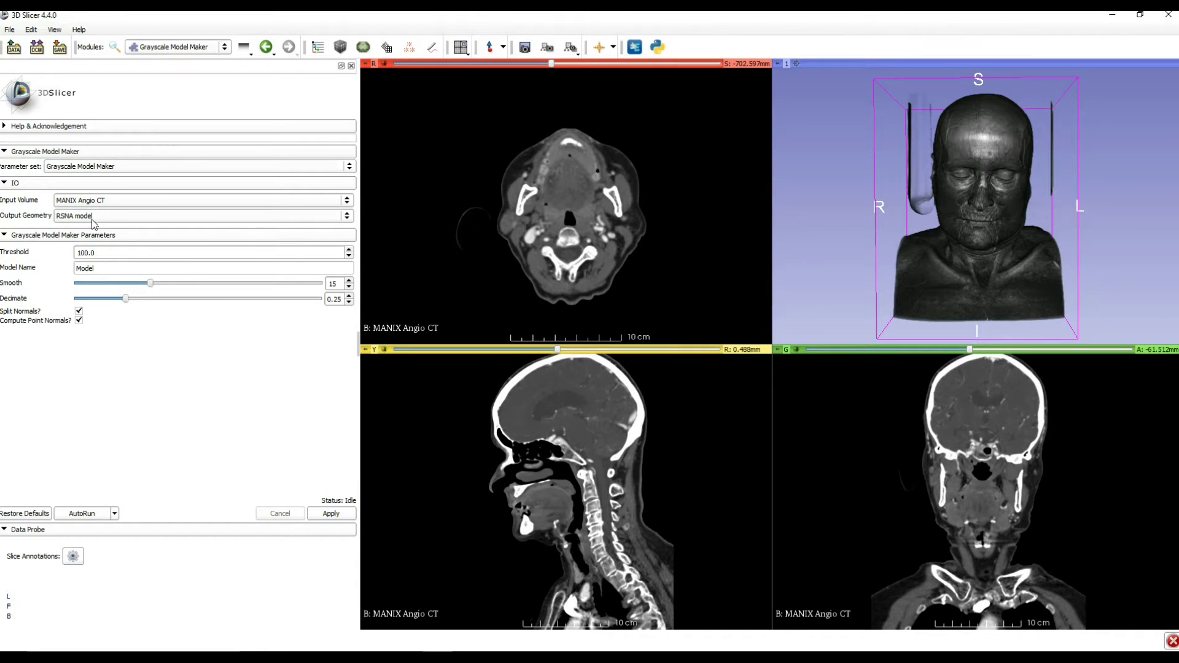
# Set the threshold to 150.0 and Decimate to 0.75, and run the Grayscale Model Maker
pyautogui.click(86, 253)
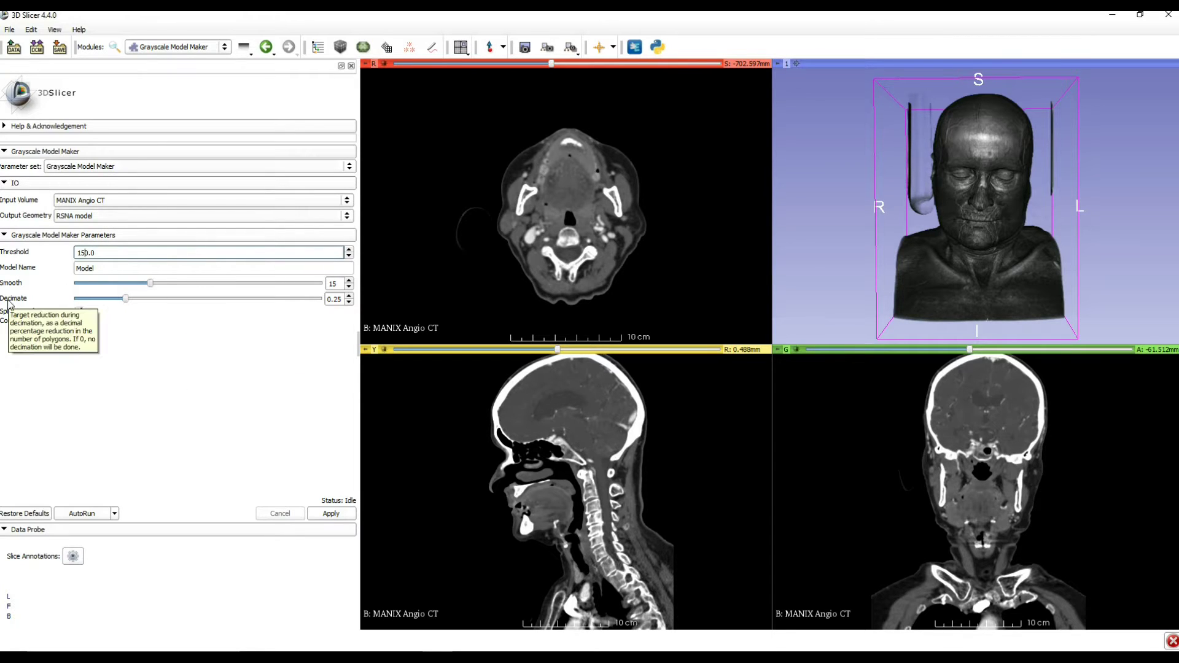
pyautogui.doubleClick(336, 300)
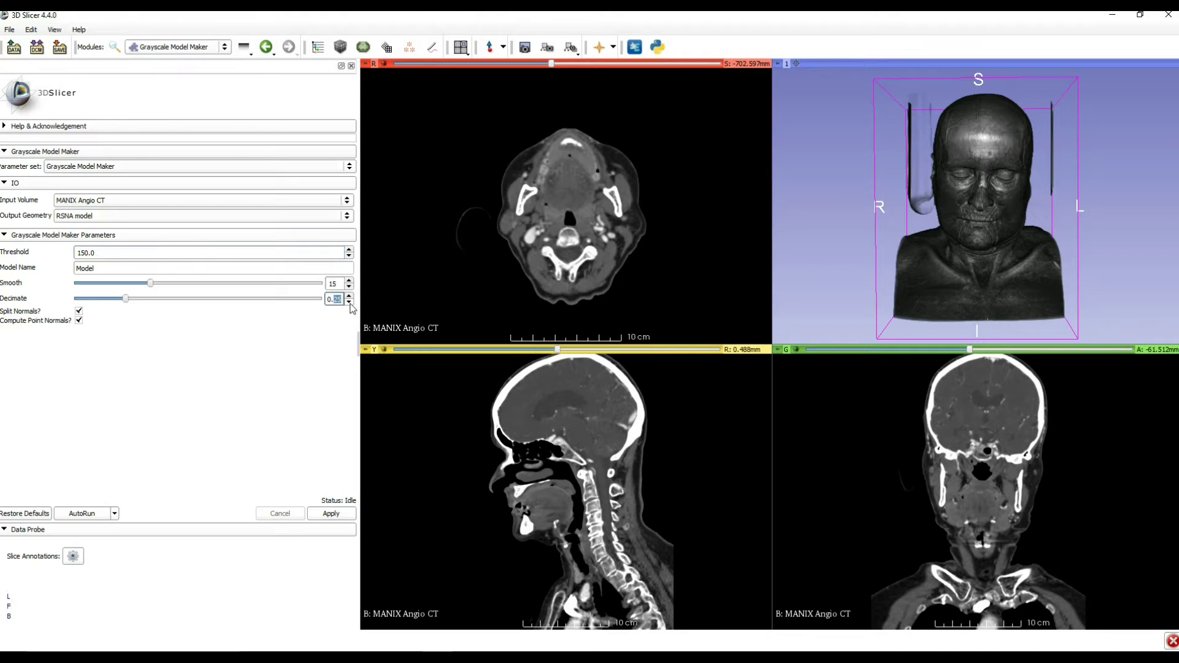
pyautogui.write('75')
pyautogui.click(331, 514)
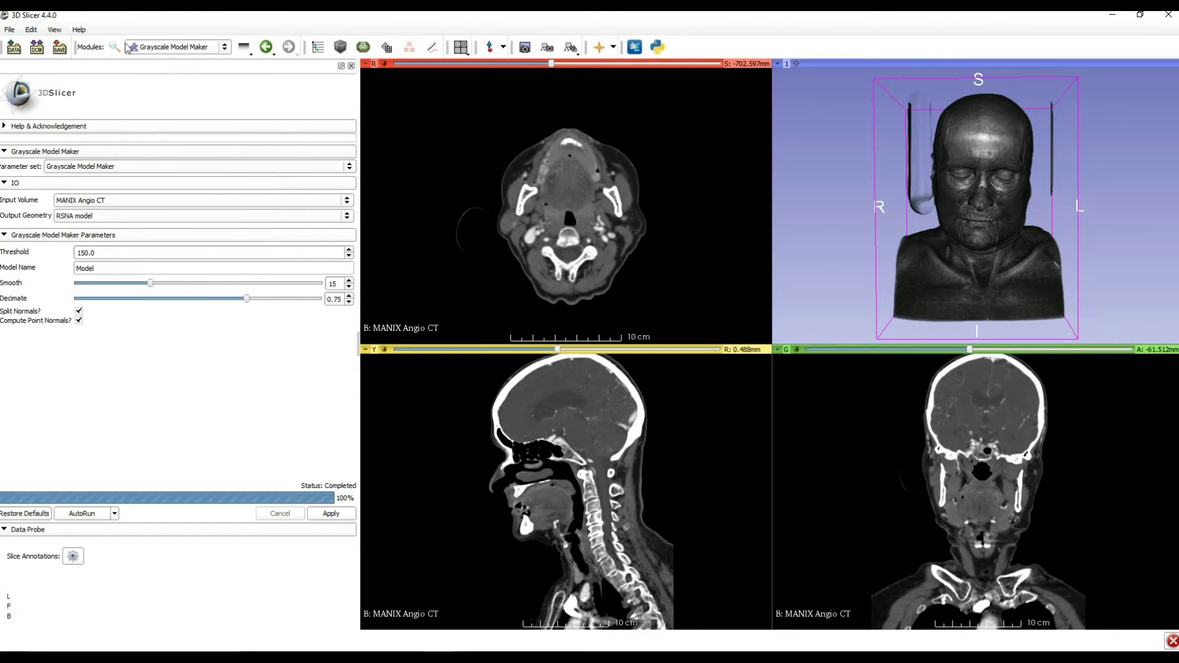
# Start saving the scene data in an enlarged save dialog, with only the RSNA model marked and the scene and VolumeProperty excluded
pyautogui.click(59, 48)
pyautogui.moveTo(594, 235); pyautogui.dragTo(439, 179)
pyautogui.moveTo(597, 360); pyautogui.dragTo(823, 532)
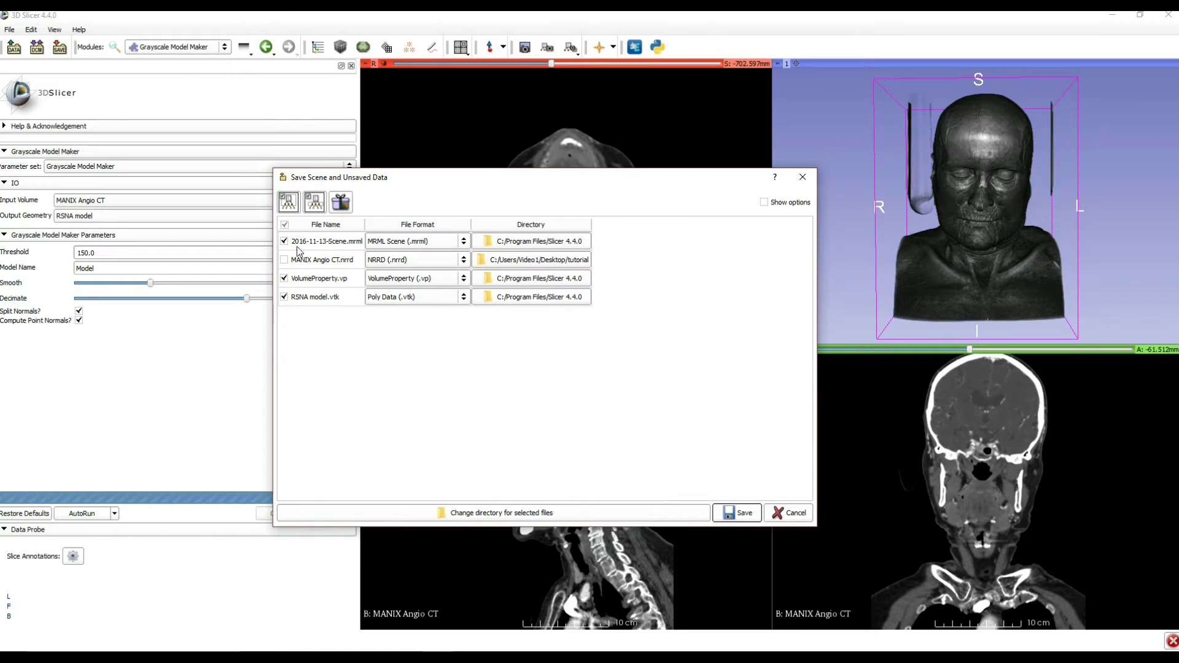
pyautogui.click(284, 241)
pyautogui.click(284, 279)
# Set the RSNA model's file format to STL (.stl)
pyautogui.click(410, 299)
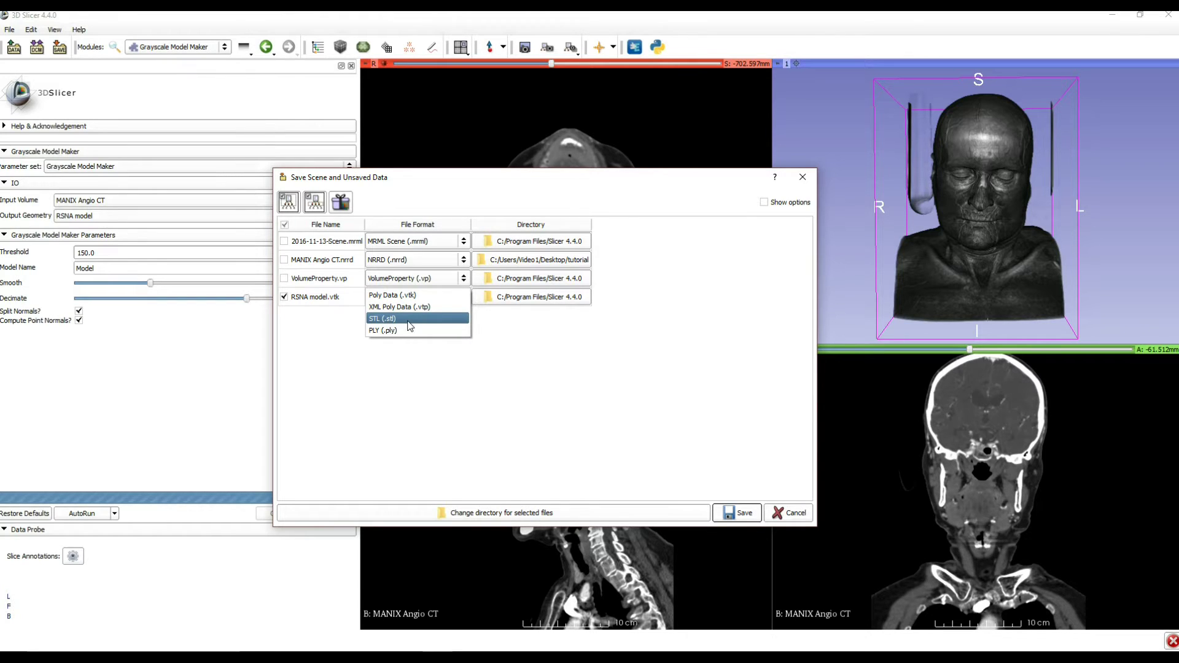
pyautogui.click(319, 335)
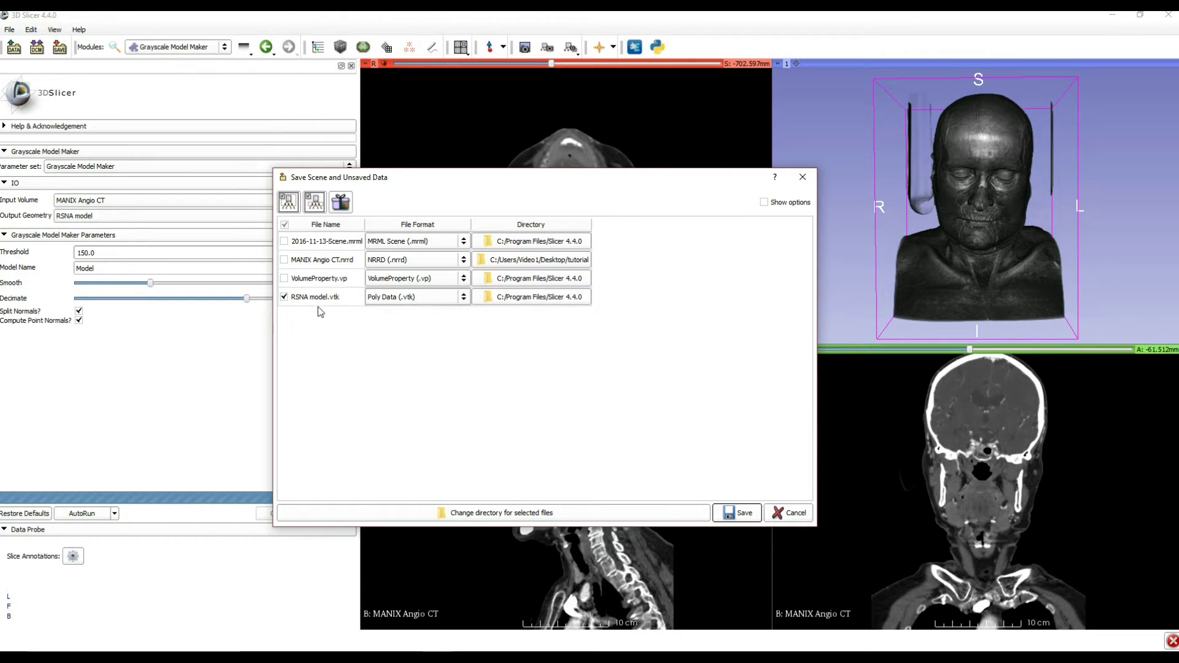
pyautogui.click(417, 303)
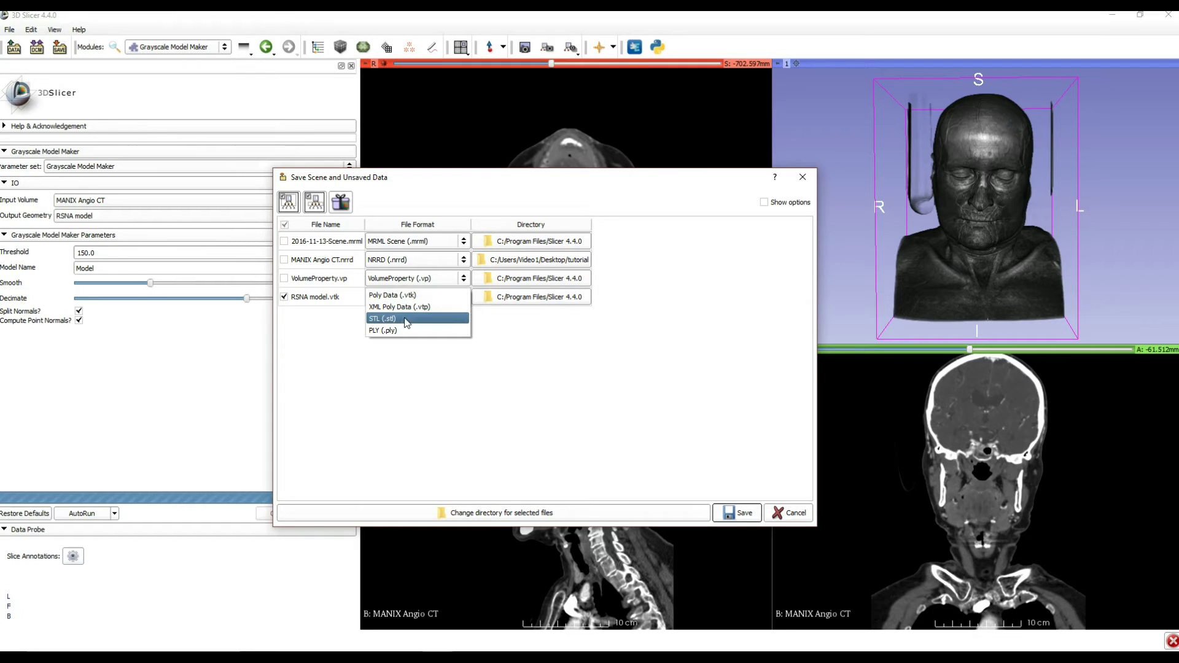
pyautogui.click(404, 321)
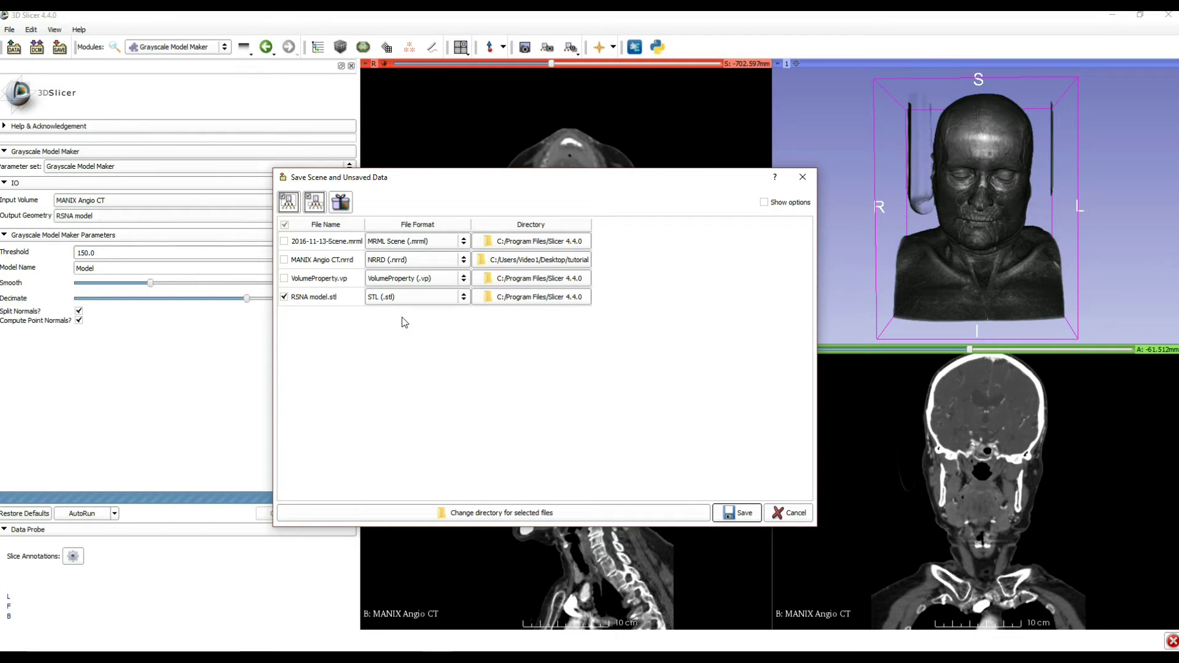
# Set the RSNA model's directory to the tutorial folder on the desktop and save the file
pyautogui.click(544, 302)
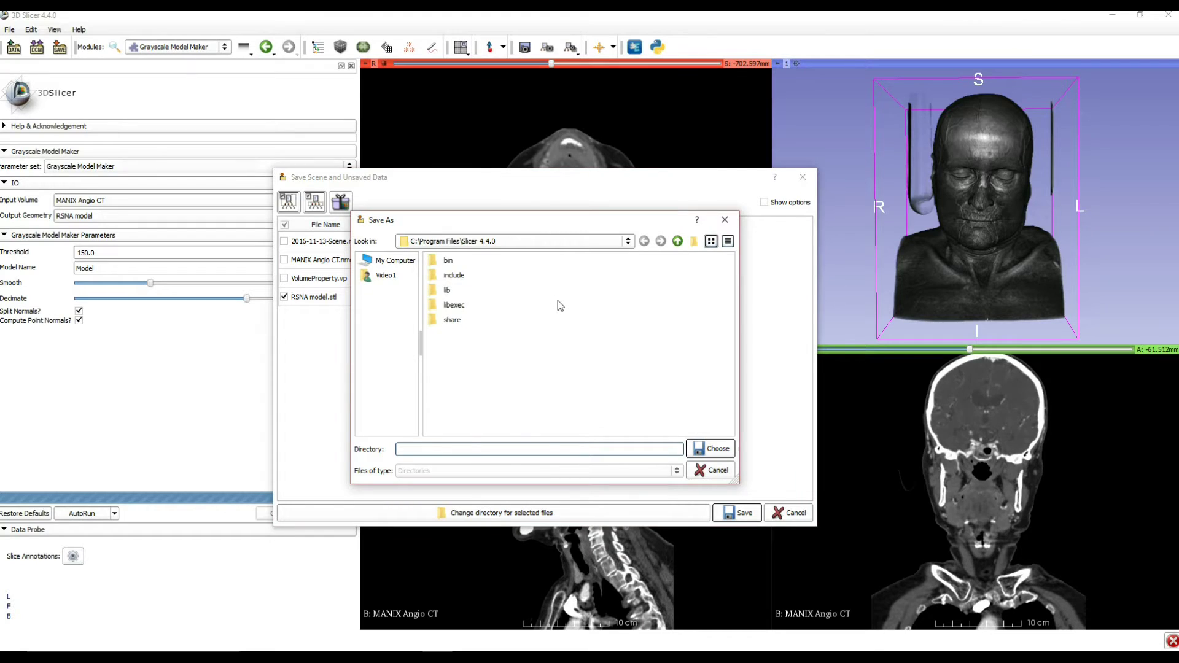
pyautogui.click(513, 242)
pyautogui.click(518, 305)
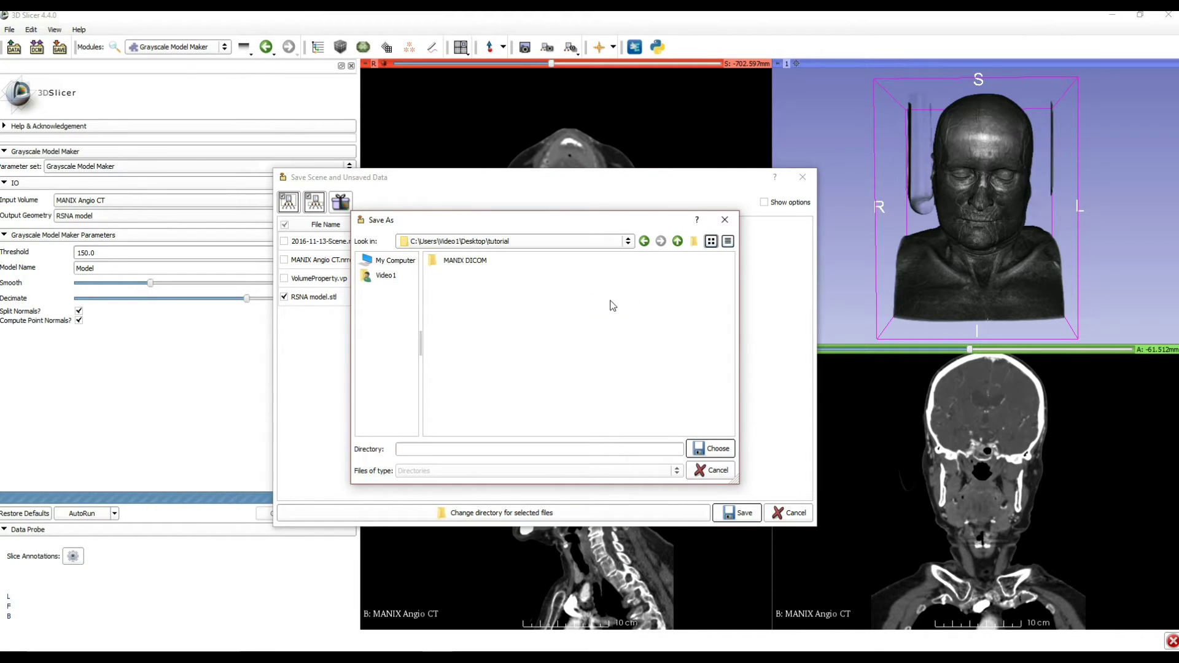
pyautogui.click(716, 450)
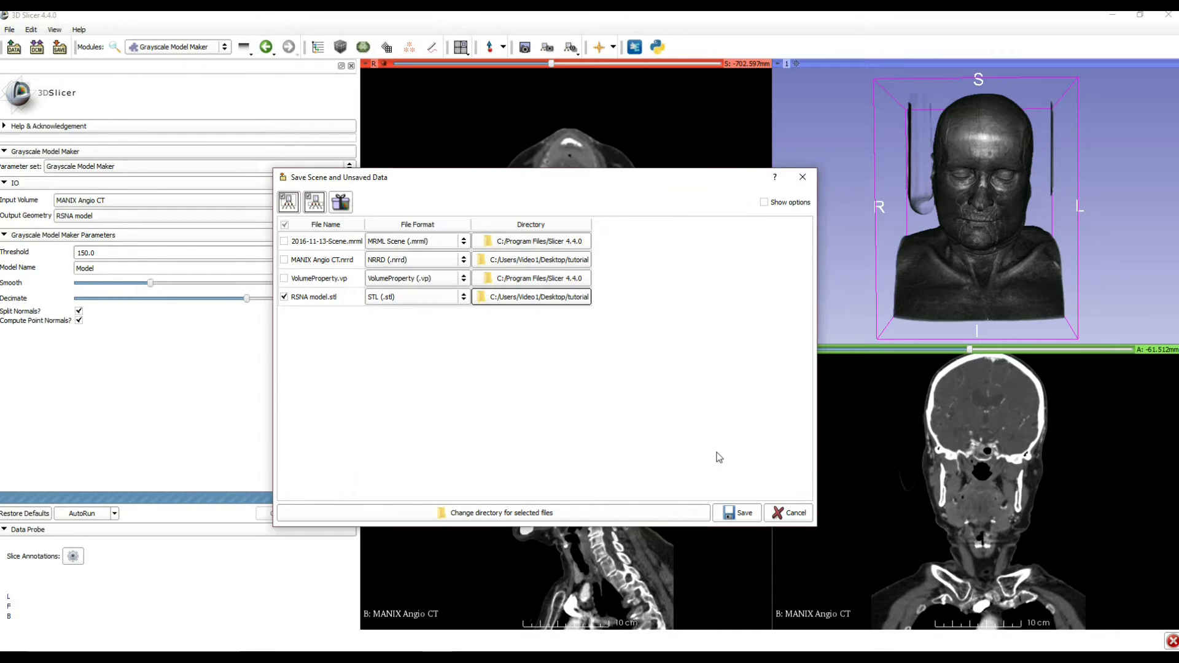
pyautogui.click(743, 516)
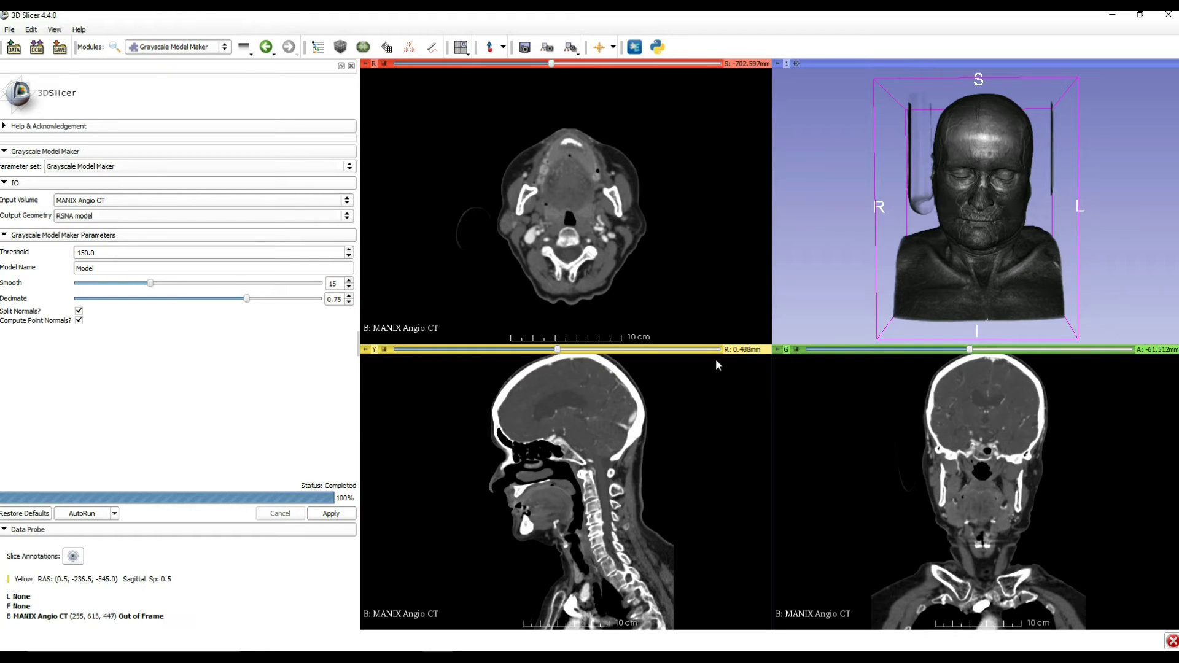
# Check for the RSNA model file in the tutorial folder, and exit 3D Slicer, discarding modifications
pyautogui.click(1111, 14)
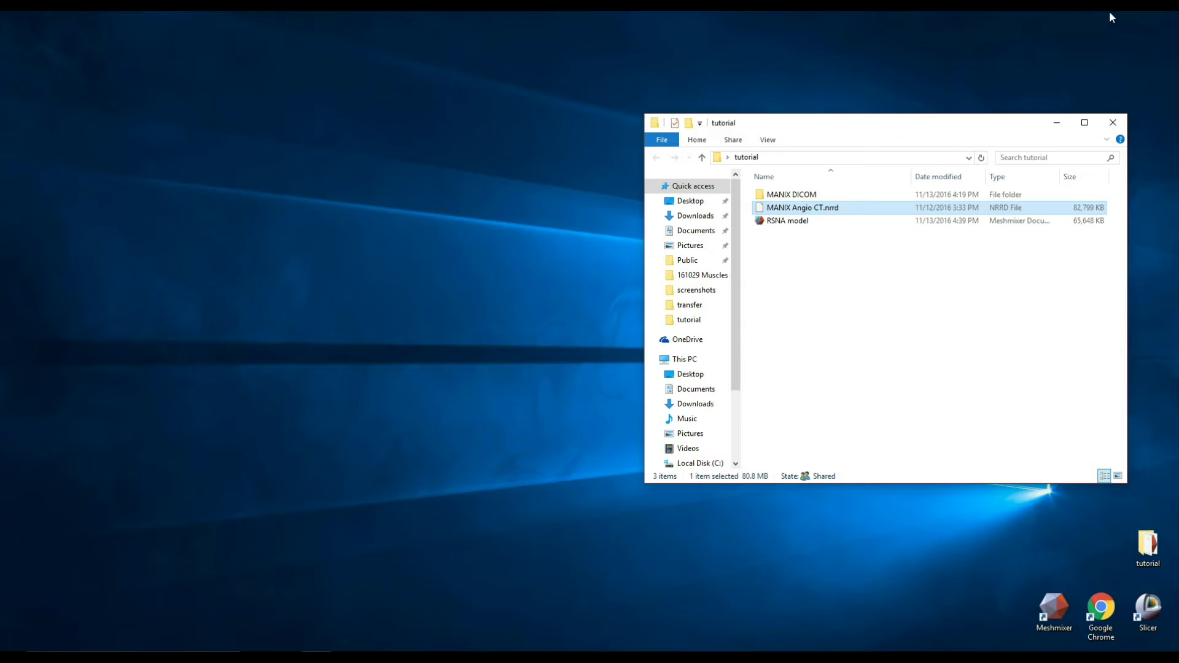
pyautogui.click(795, 225)
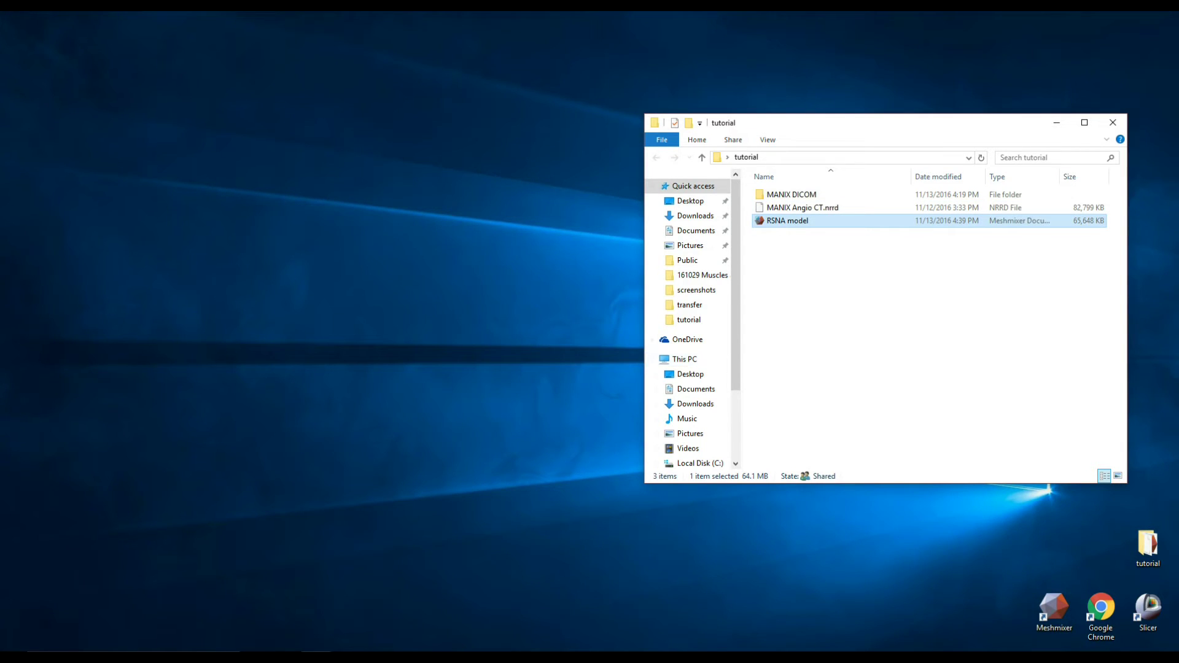
pyautogui.click(437, 657)
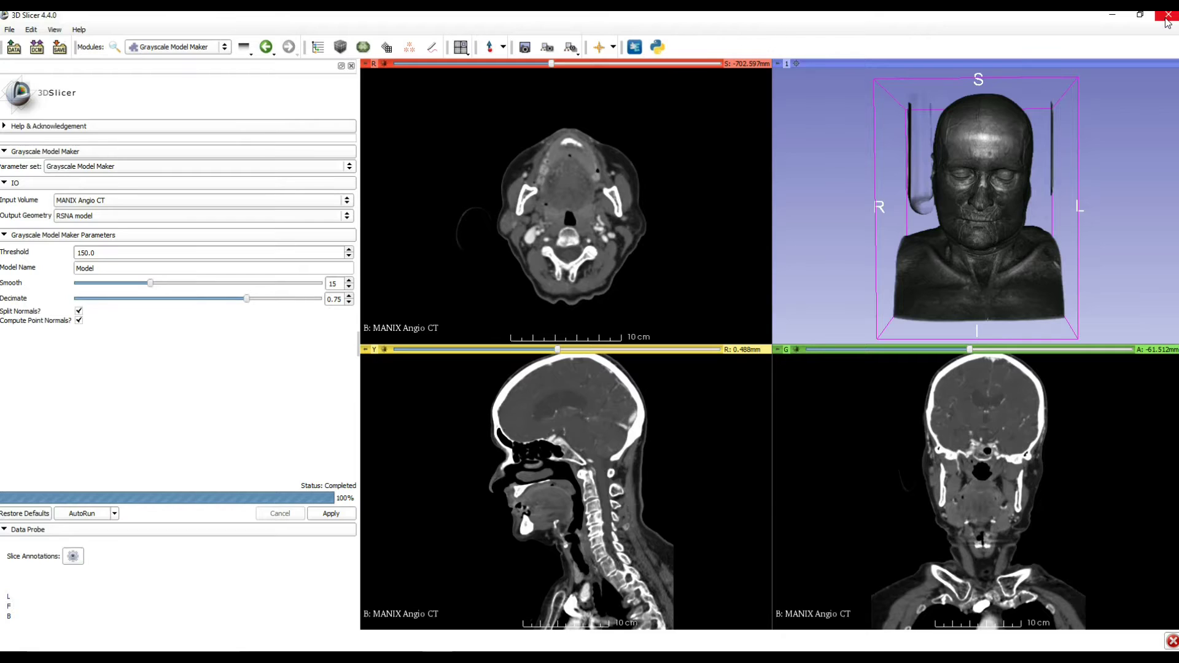
pyautogui.click(1166, 20)
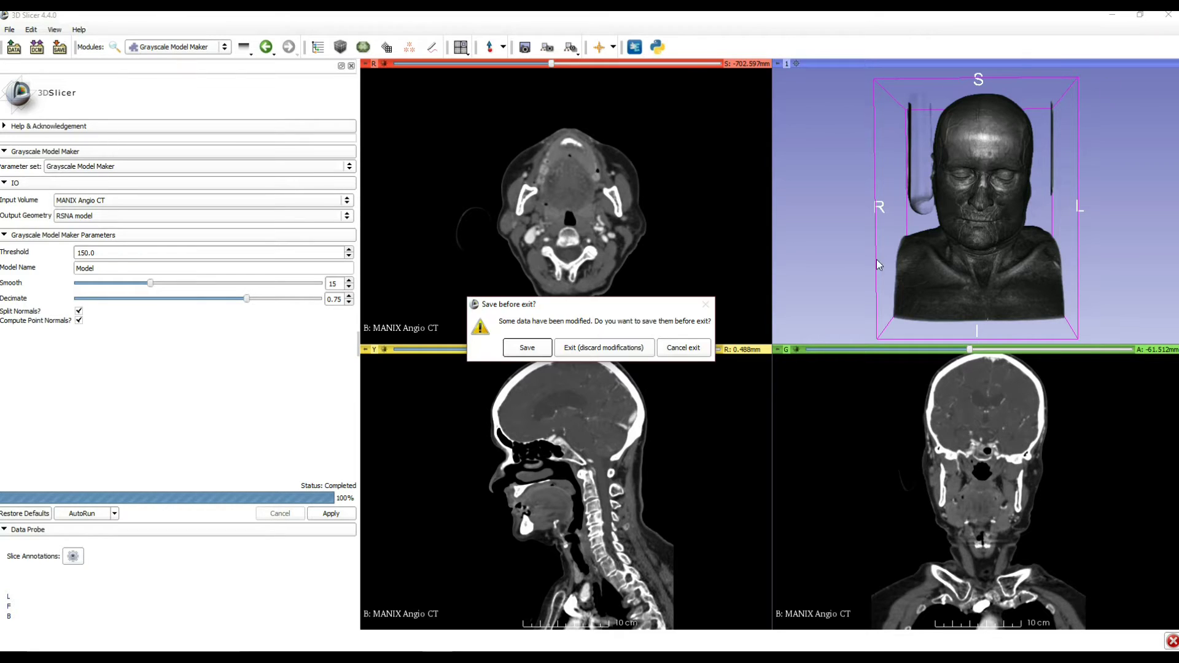
pyautogui.click(642, 348)
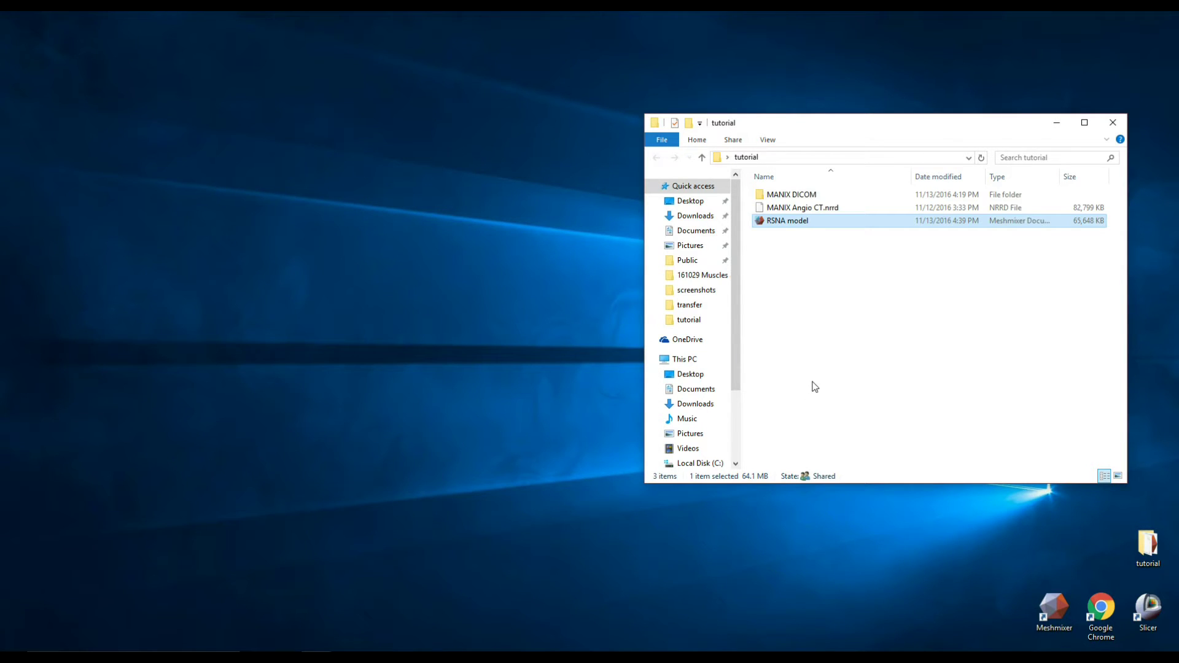
# Open the RSNA model file in Meshmixer, minimize the browser covering it, and widen the Meshmixer window
pyautogui.moveTo(782, 227); pyautogui.dragTo(1062, 613)
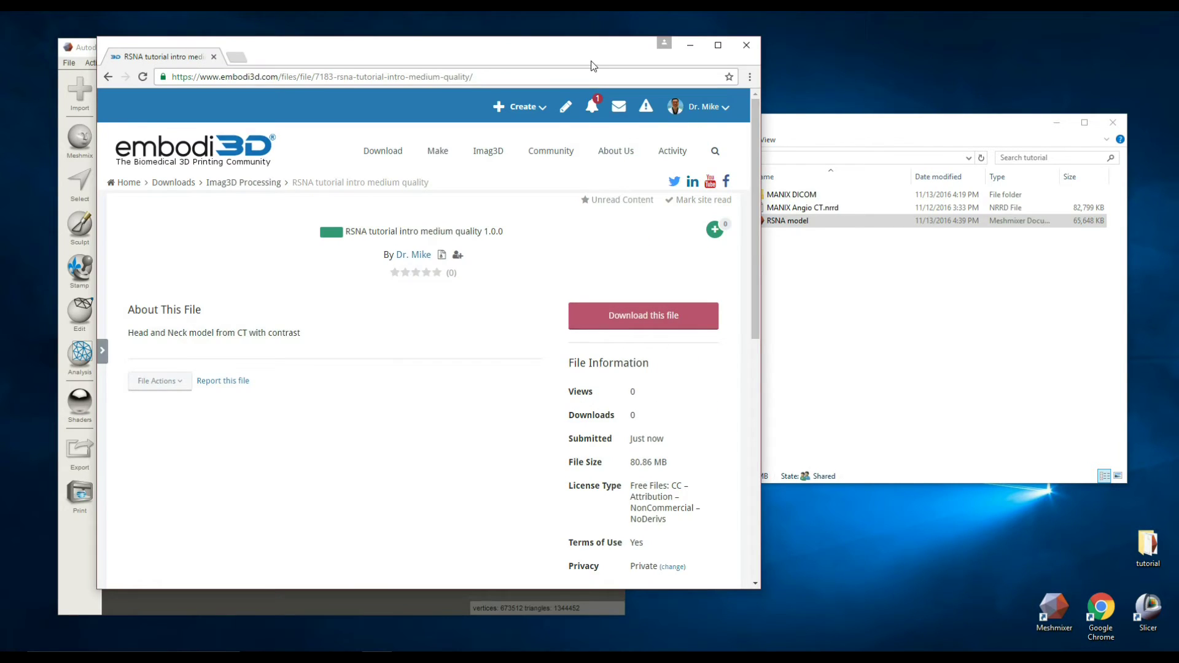
pyautogui.moveTo(591, 60); pyautogui.dragTo(846, 54)
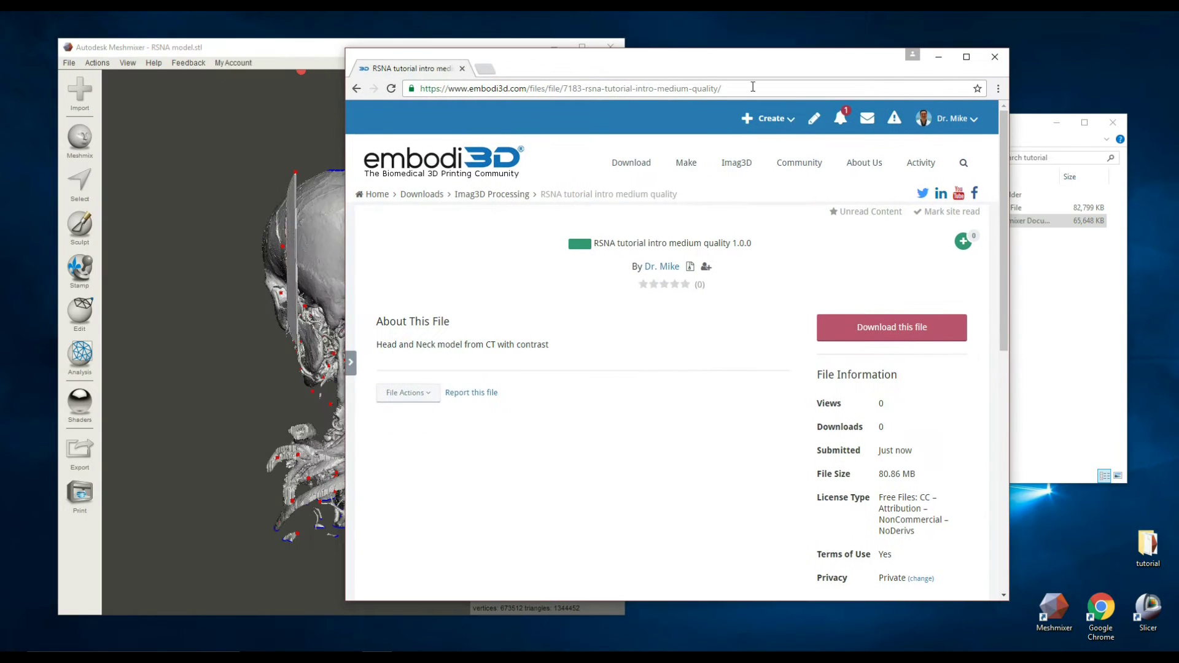
pyautogui.click(939, 57)
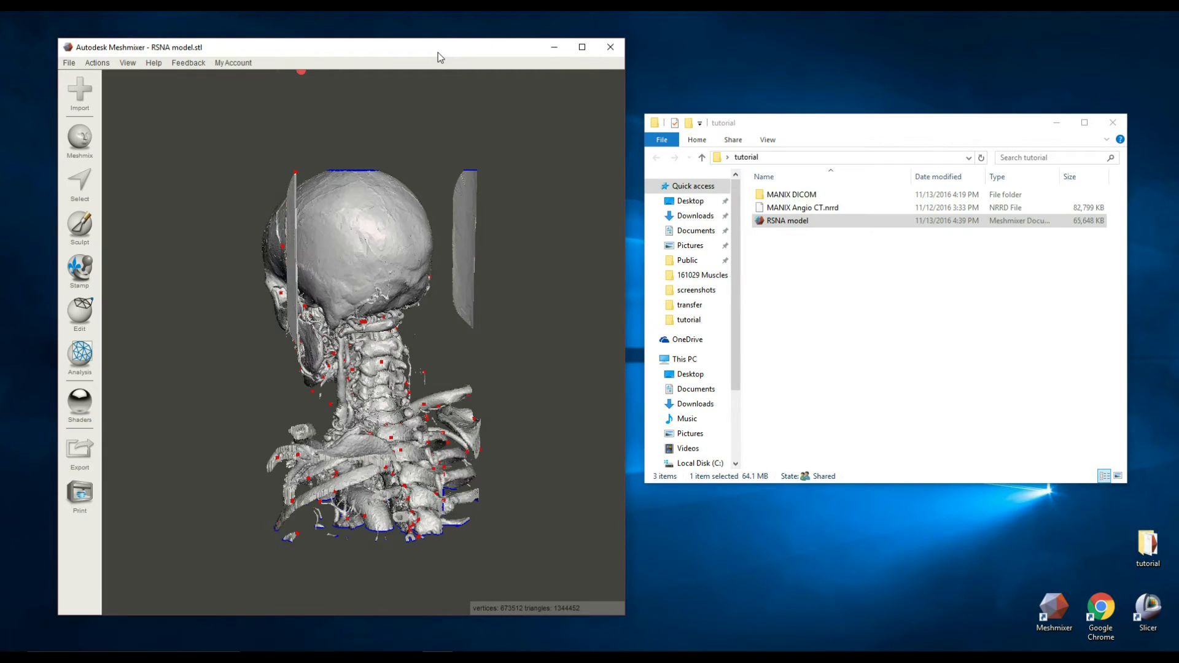
pyautogui.moveTo(630, 79); pyautogui.dragTo(823, 80)
# Examine the skull, neck and shoulder model from the back, front and sides for stray fragments and mesh defects
pyautogui.scroll(3, 414, 362)
pyautogui.scroll(2, 415, 362)
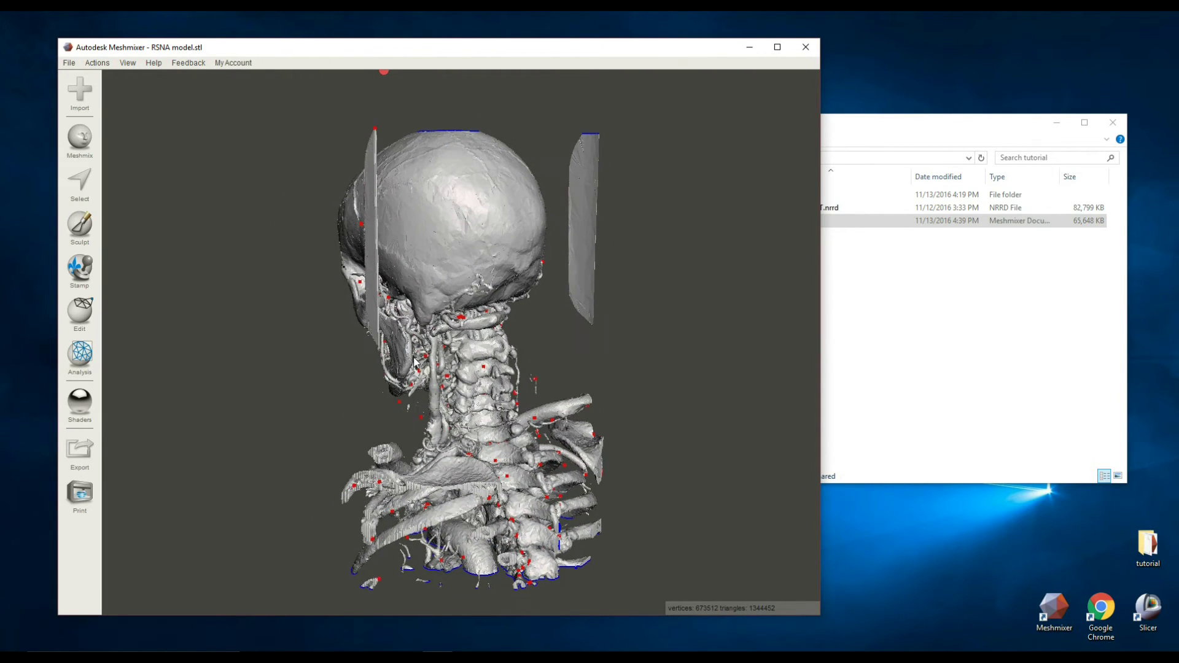
pyautogui.moveTo(330, 395); pyautogui.dragTo(605, 331, button='right')
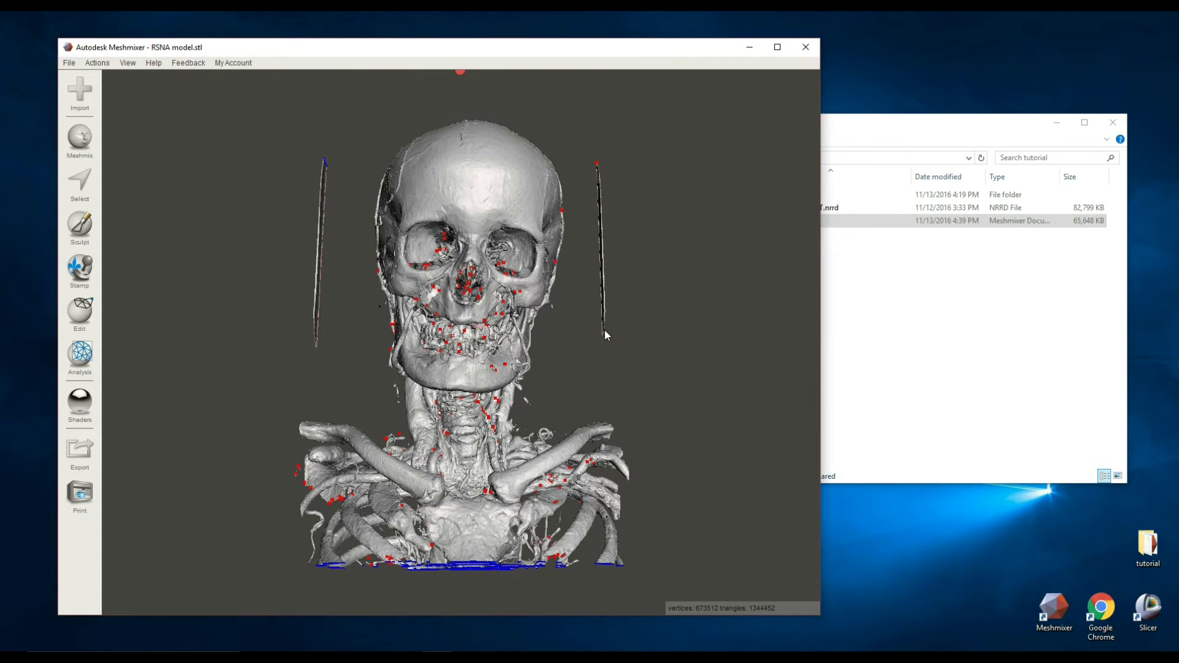
pyautogui.moveTo(345, 175)
pyautogui.mouseDown(button='right')
pyautogui.moveTo(280, 240)
pyautogui.moveTo(330, 163)
pyautogui.mouseUp(button='right')
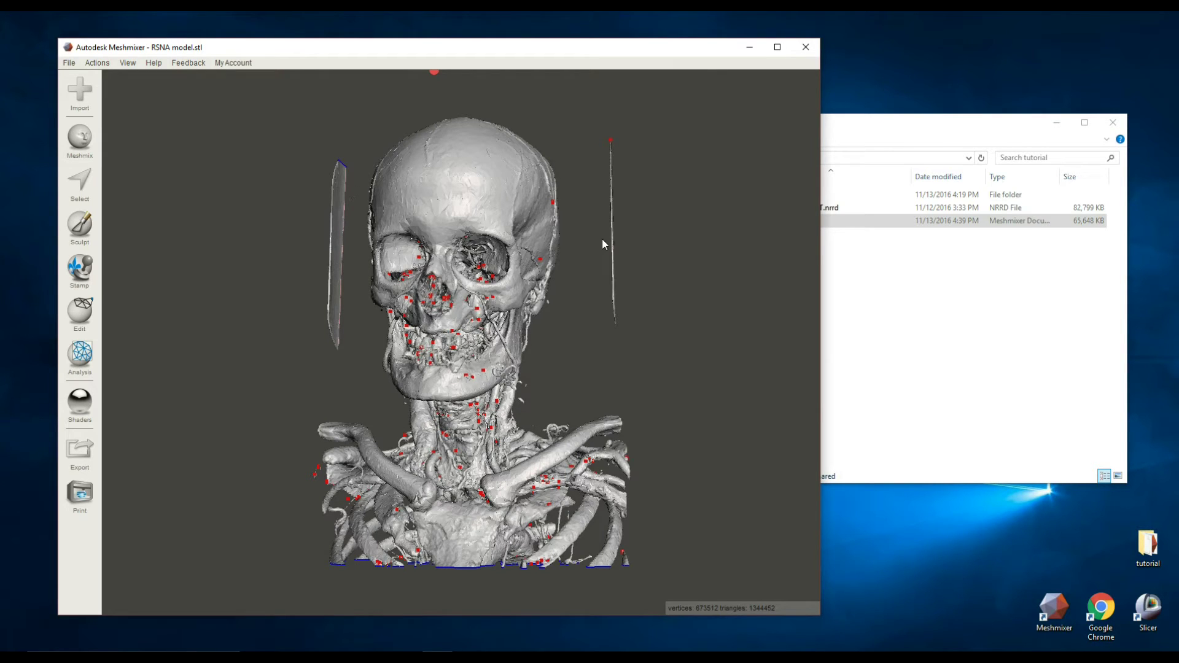
pyautogui.scroll(3, 501, 413)
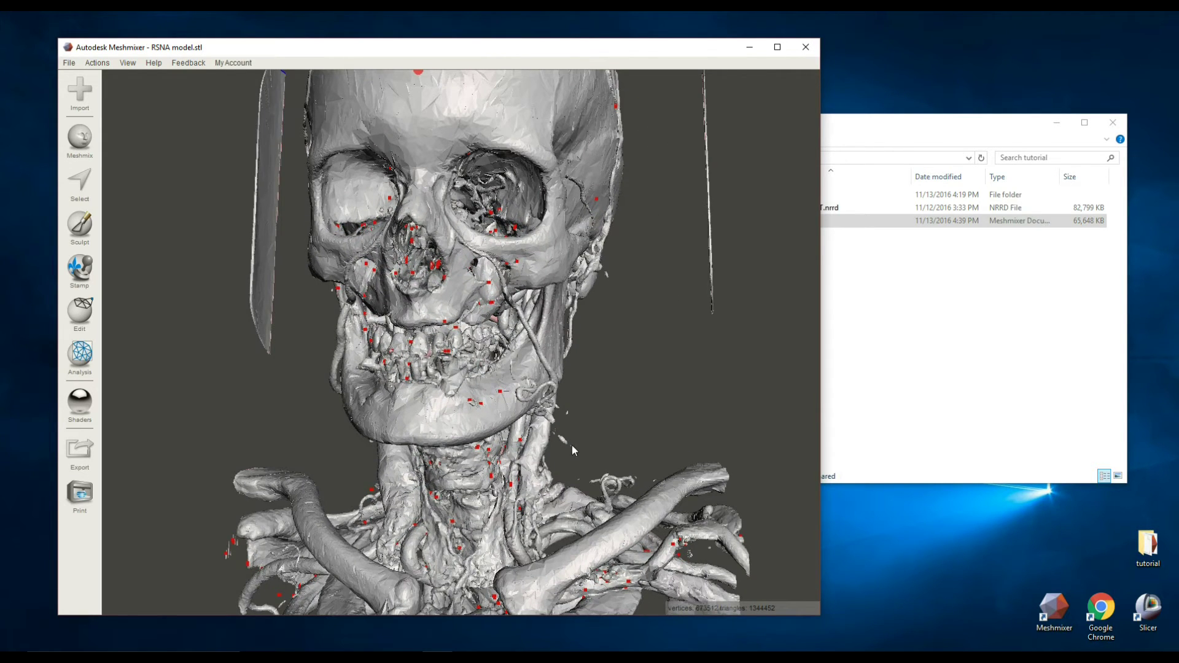
pyautogui.moveTo(345, 461); pyautogui.dragTo(415, 453, button='right')
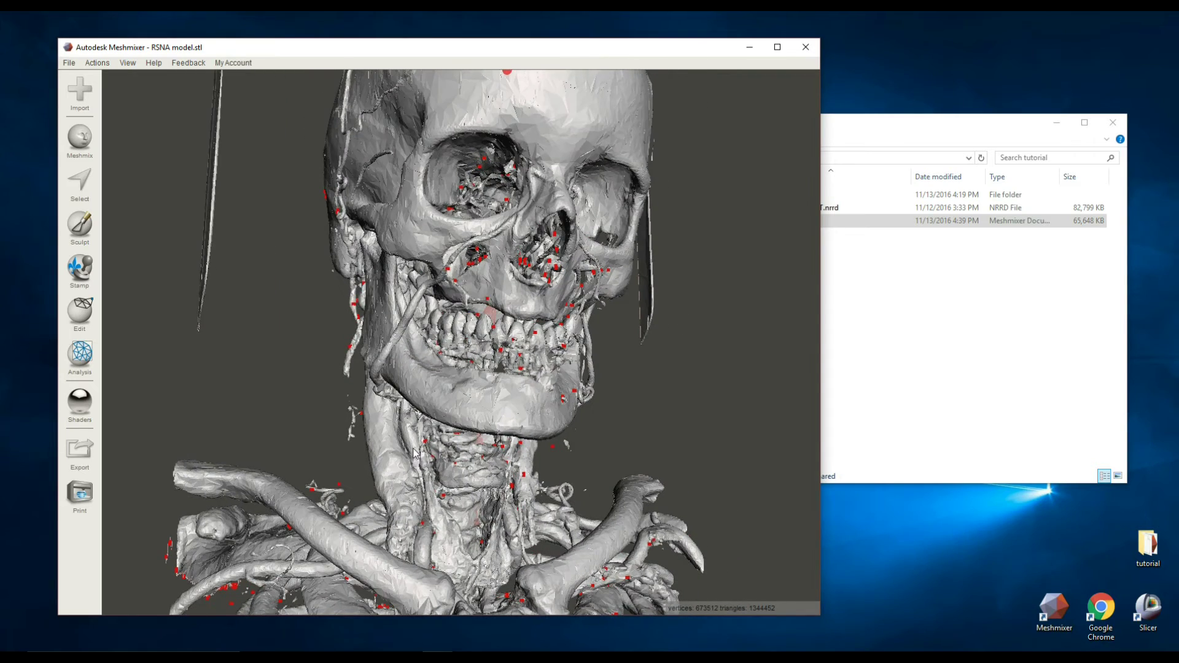
pyautogui.moveTo(284, 332); pyautogui.dragTo(410, 229, button='right')
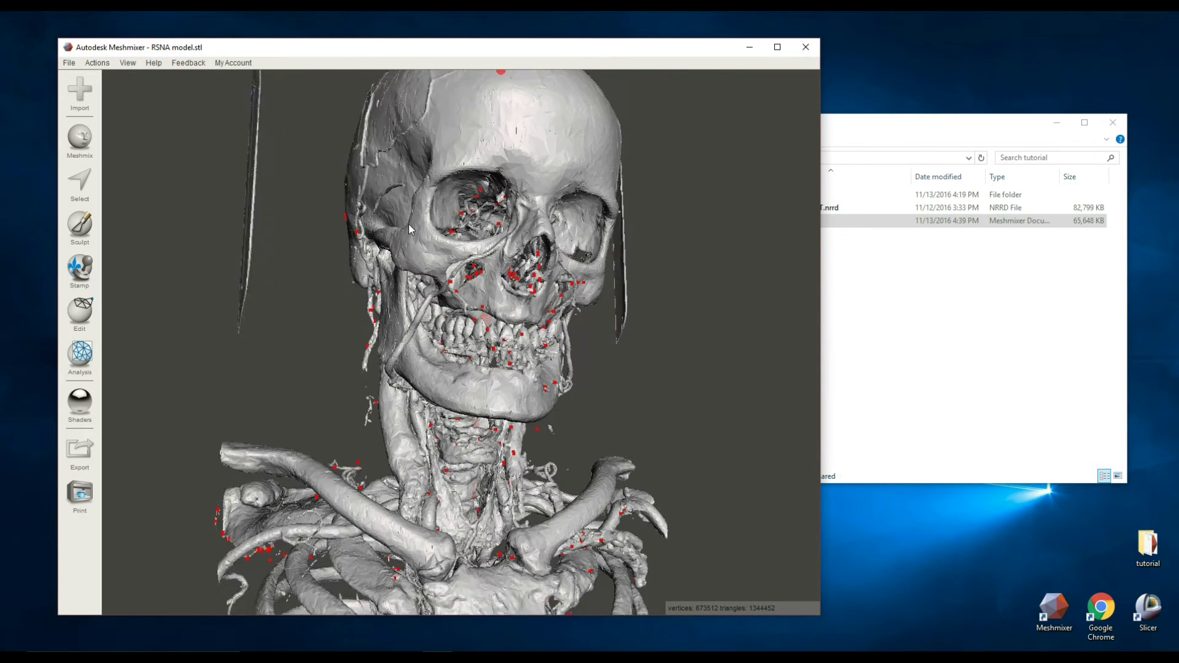
pyautogui.scroll(-5, 410, 229)
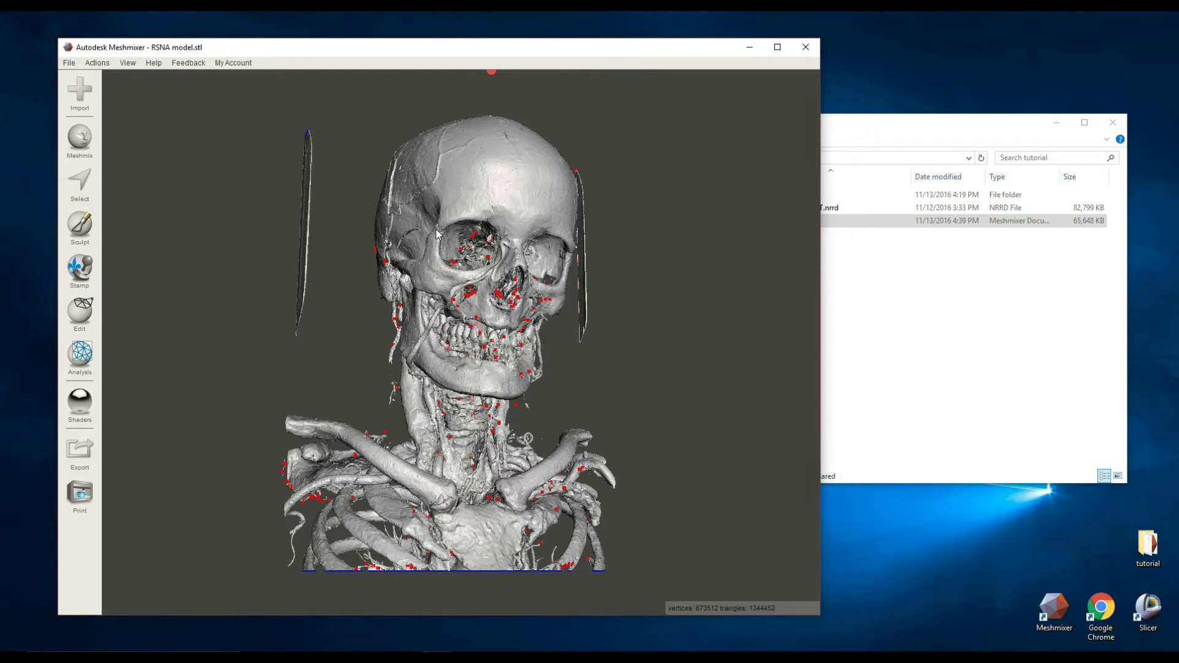
pyautogui.moveTo(437, 233); pyautogui.dragTo(335, 284, button='right')
pyautogui.moveTo(190, 281); pyautogui.dragTo(170, 302, button='right')
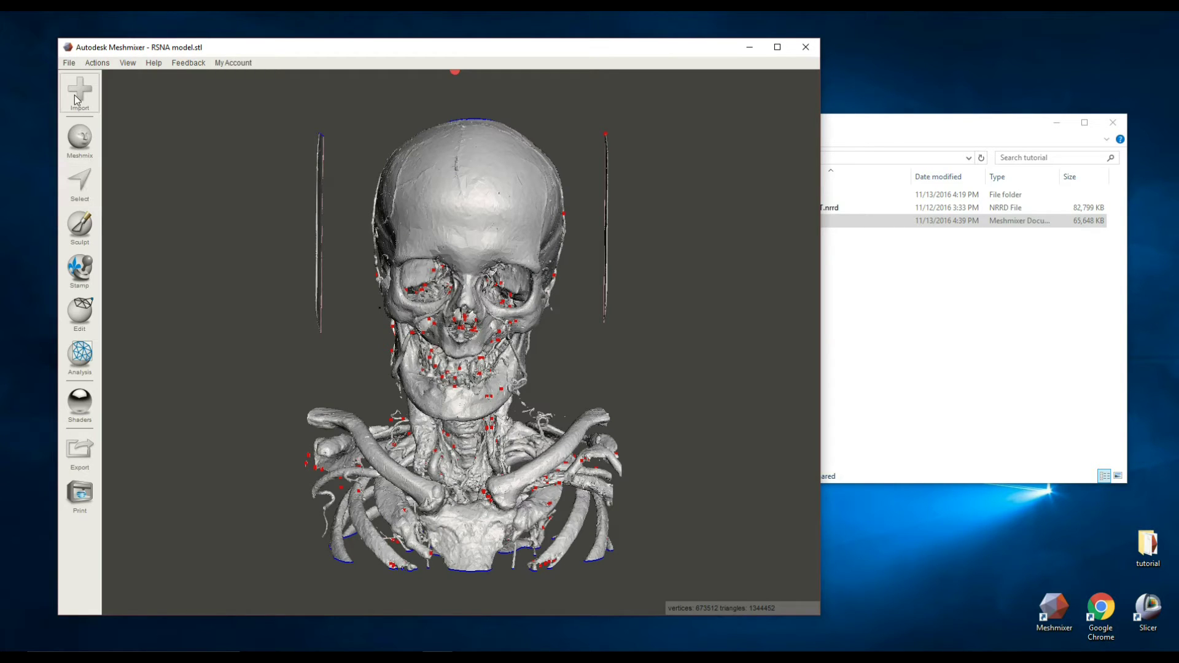
# Select a patch of the forehead with the Unwrap Brush, and reduce the brush size to 33
pyautogui.click(86, 188)
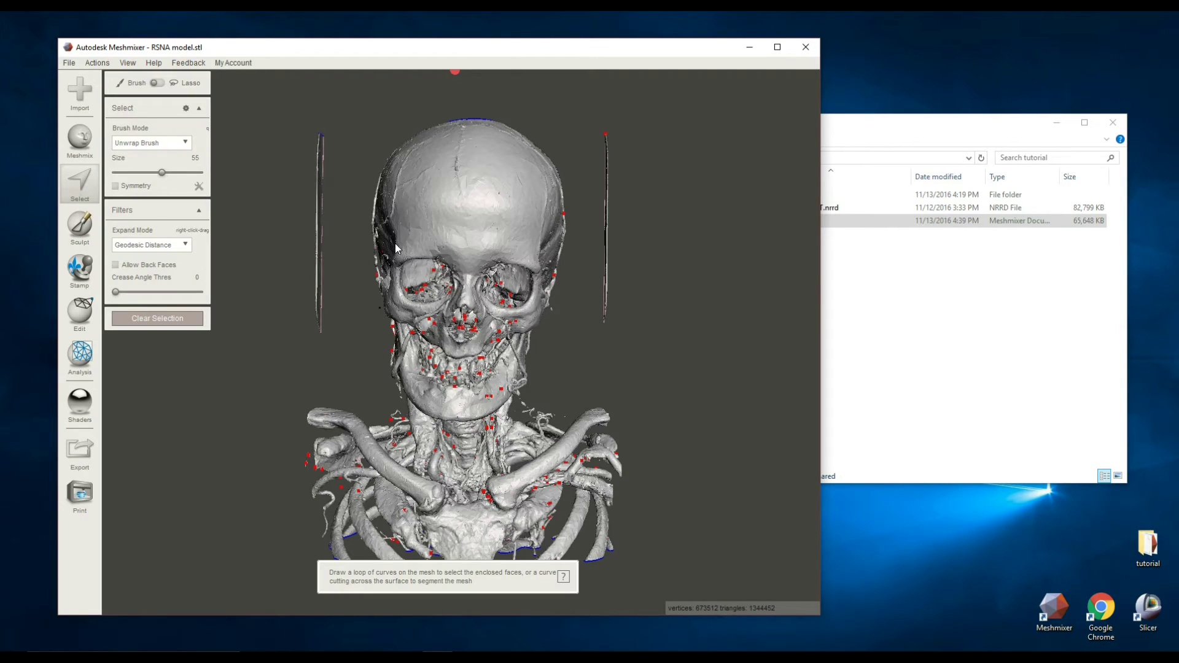
pyautogui.click(487, 197)
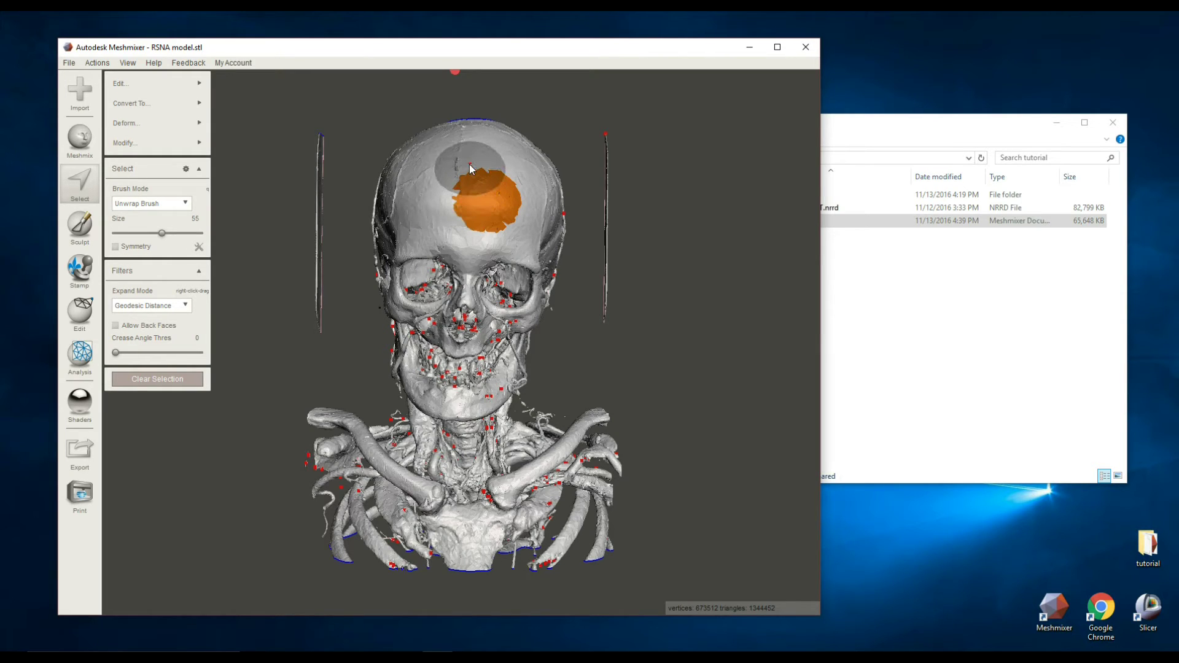
pyautogui.moveTo(469, 164)
pyautogui.mouseDown()
pyautogui.moveTo(450, 165)
pyautogui.moveTo(455, 195)
pyautogui.mouseUp()
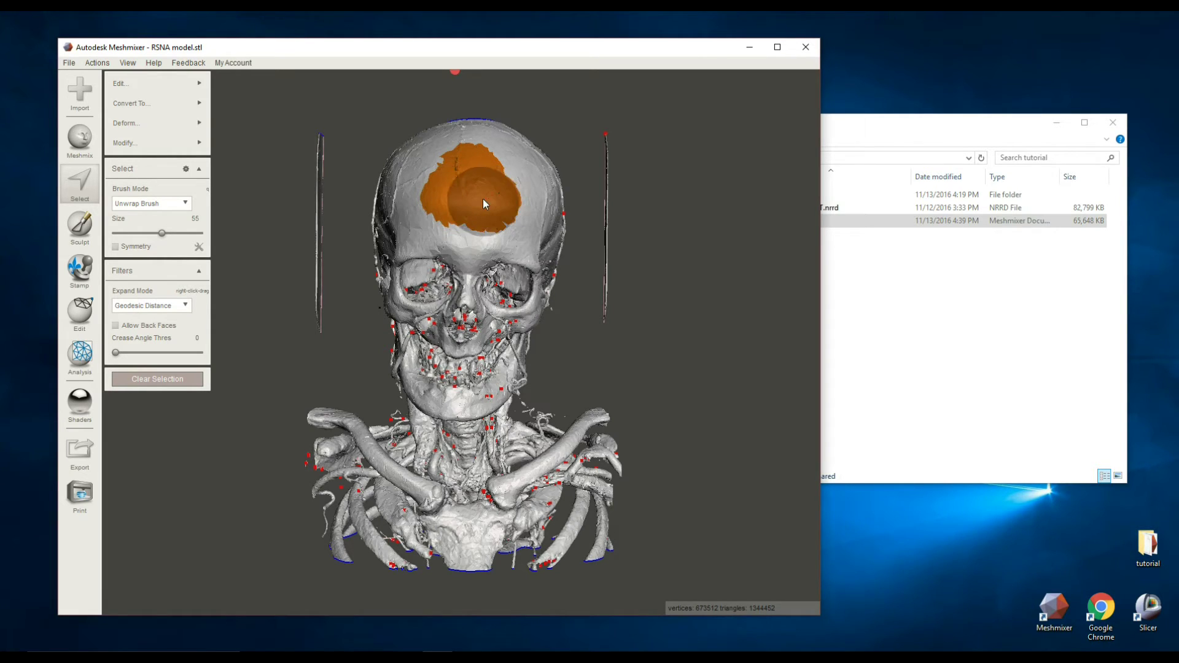
pyautogui.moveTo(161, 234); pyautogui.dragTo(144, 239)
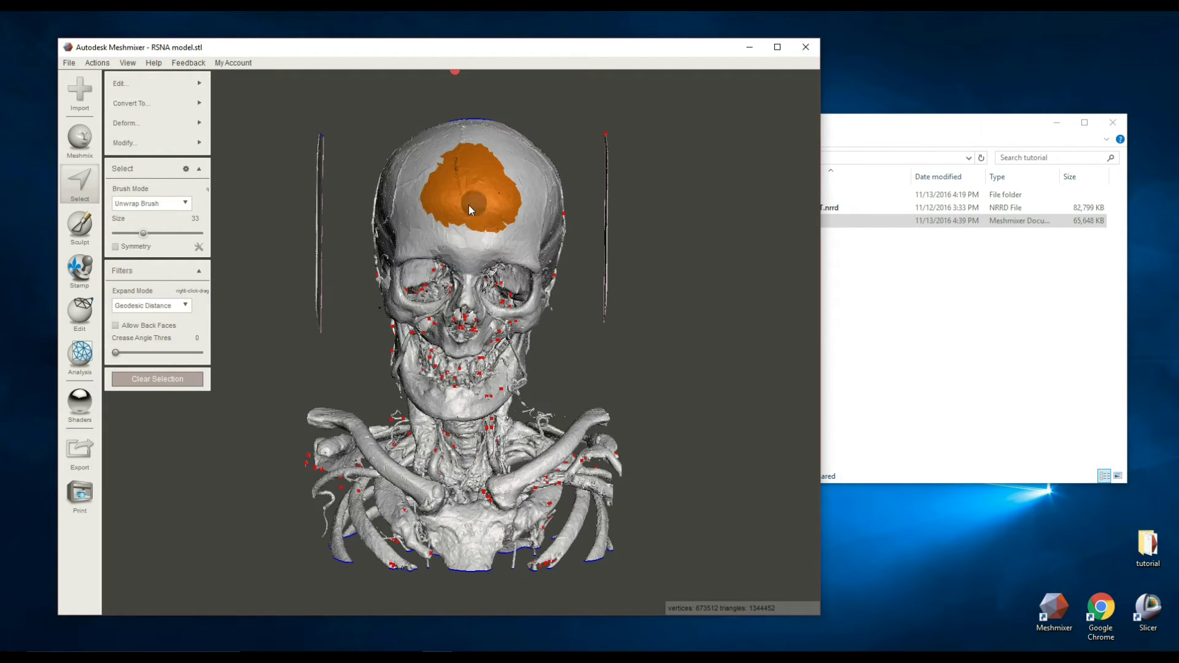
# Expand the forehead selection to all connected parts of the skull, neck and rib mesh
pyautogui.click(510, 183)
pyautogui.moveTo(187, 85)
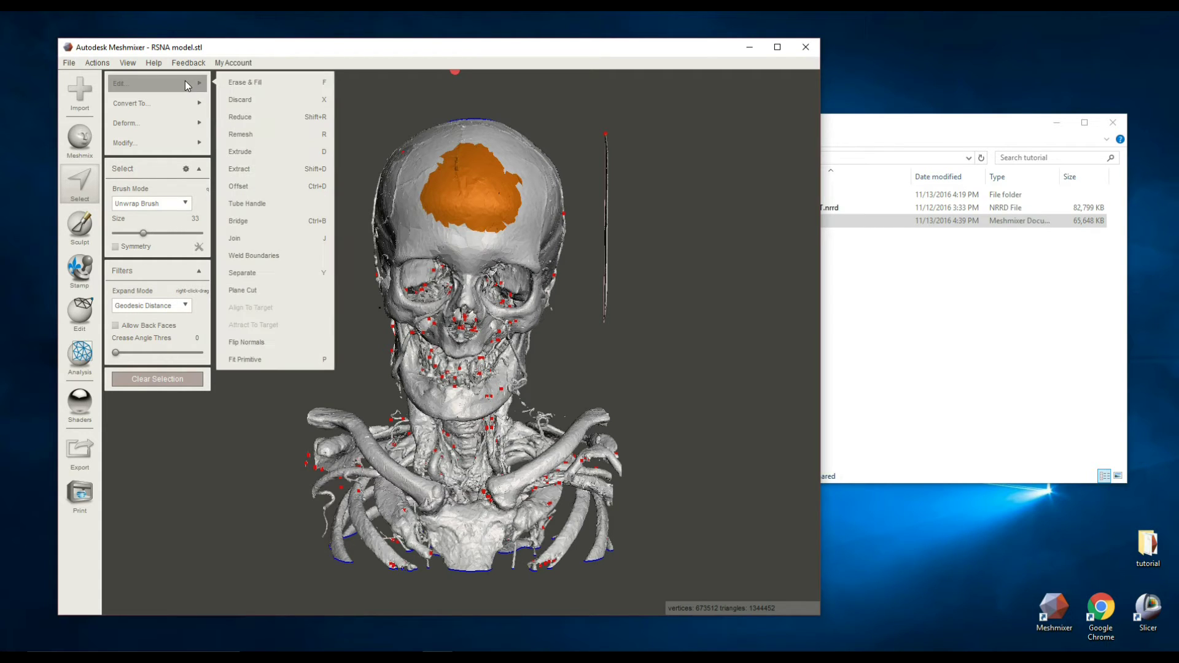
pyautogui.moveTo(170, 144)
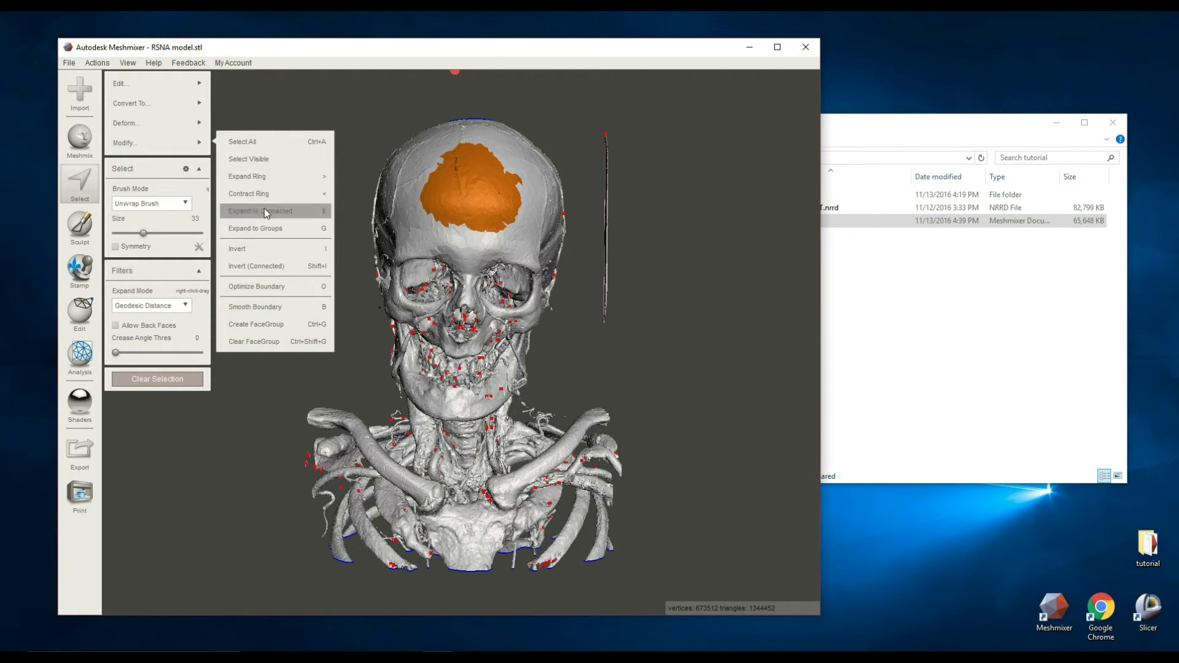
pyautogui.click(305, 213)
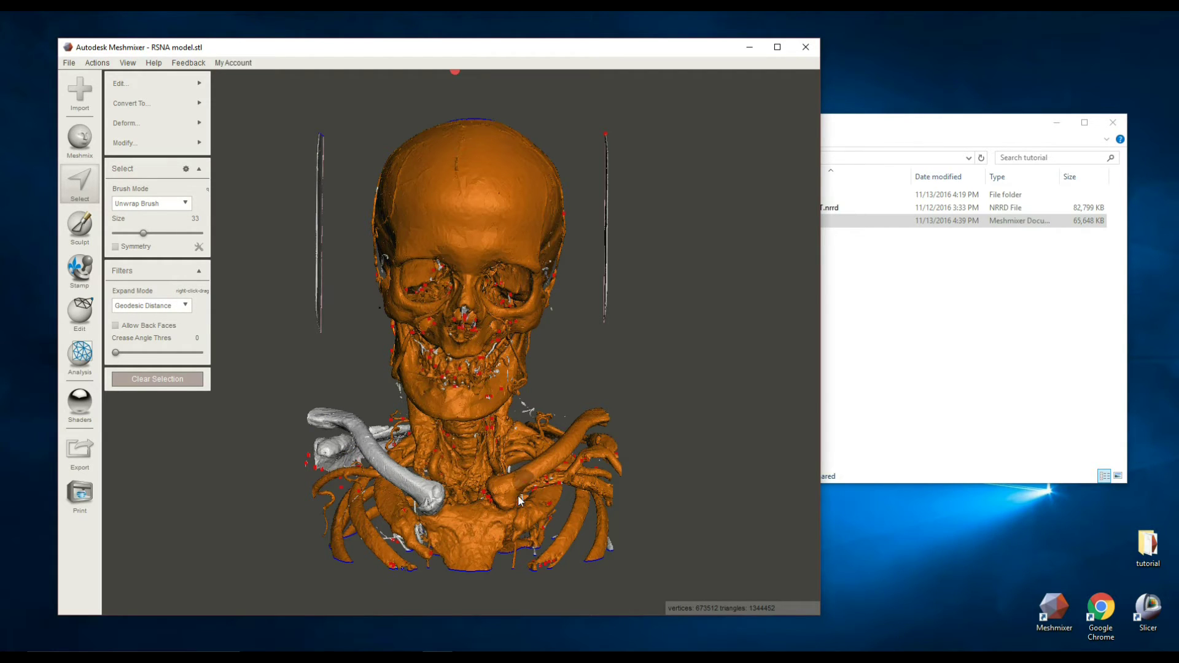
# Add patches of the unselected clavicle and shoulder blade to the selection, and expand it to their connected geometry
pyautogui.moveTo(277, 489); pyautogui.dragTo(306, 480, button='right')
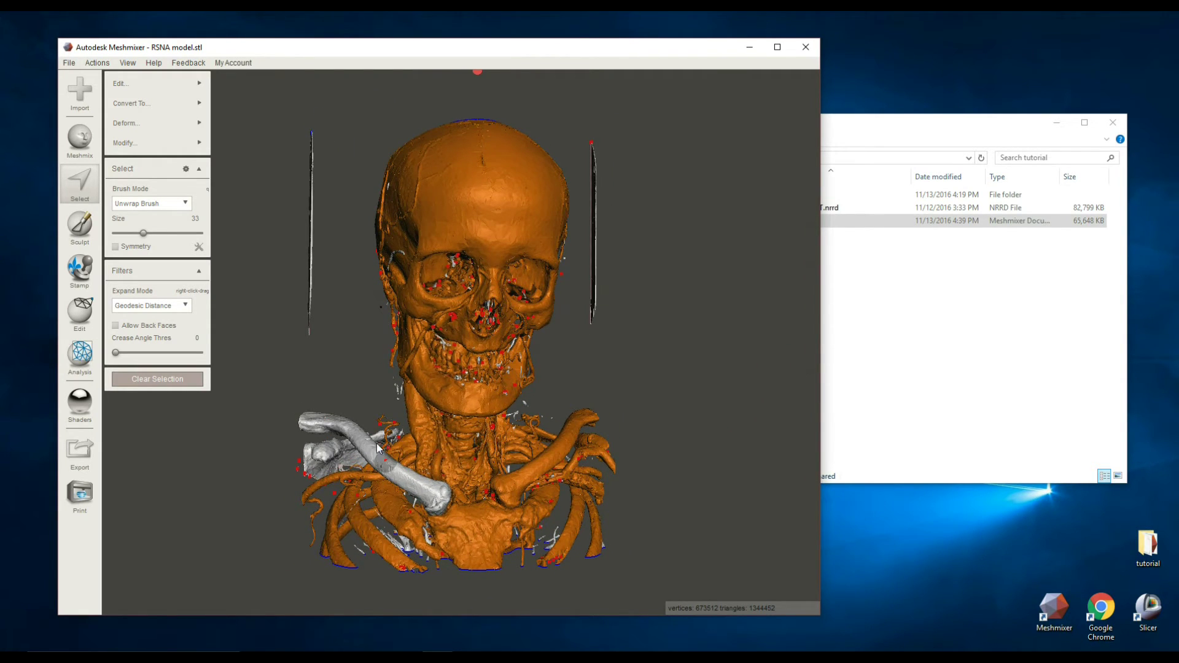
pyautogui.moveTo(332, 423); pyautogui.dragTo(342, 429)
pyautogui.click(326, 455)
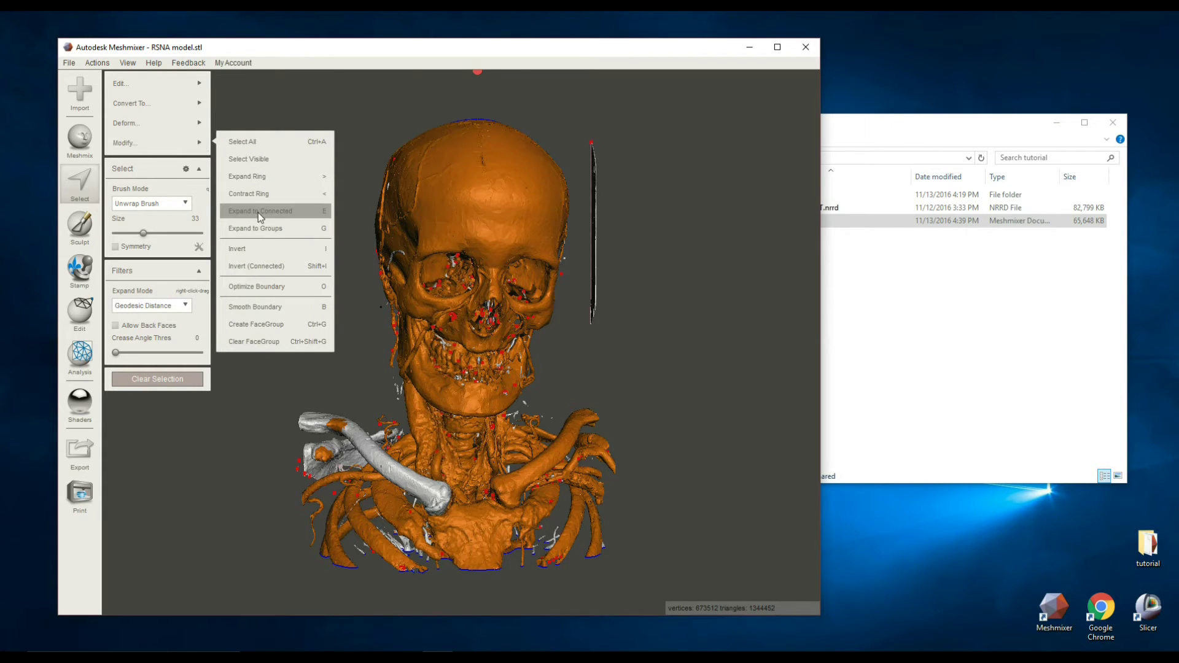
pyautogui.click(308, 212)
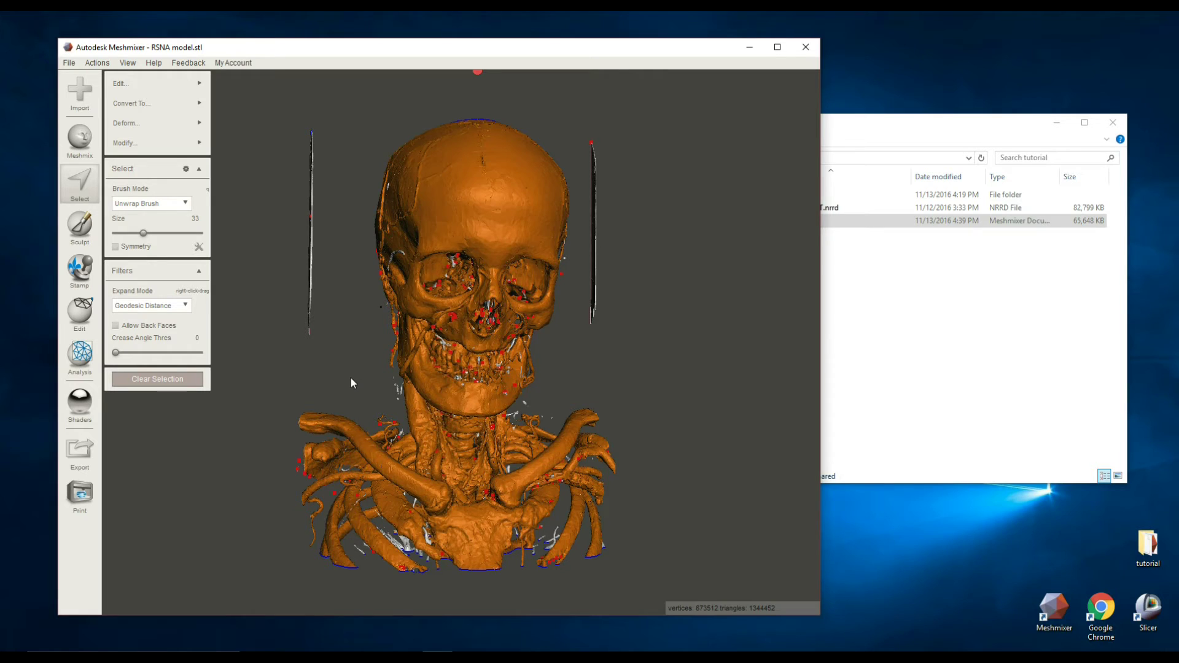
# Invert the selection to pick the loose fragments and the two side strips, and discard them
pyautogui.moveTo(345, 386)
pyautogui.mouseDown(button='right')
pyautogui.moveTo(332, 399)
pyautogui.moveTo(258, 394)
pyautogui.moveTo(322, 406)
pyautogui.moveTo(382, 373)
pyautogui.moveTo(479, 374)
pyautogui.moveTo(440, 388)
pyautogui.moveTo(338, 389)
pyautogui.mouseUp(button='right')
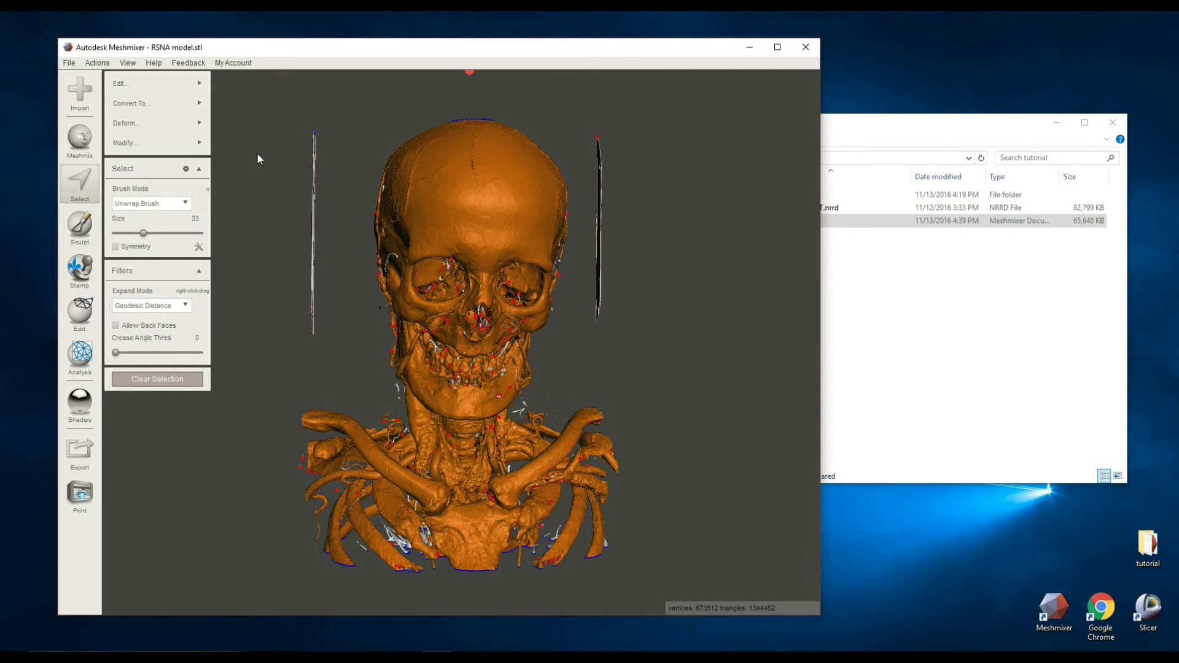
pyautogui.click(164, 147)
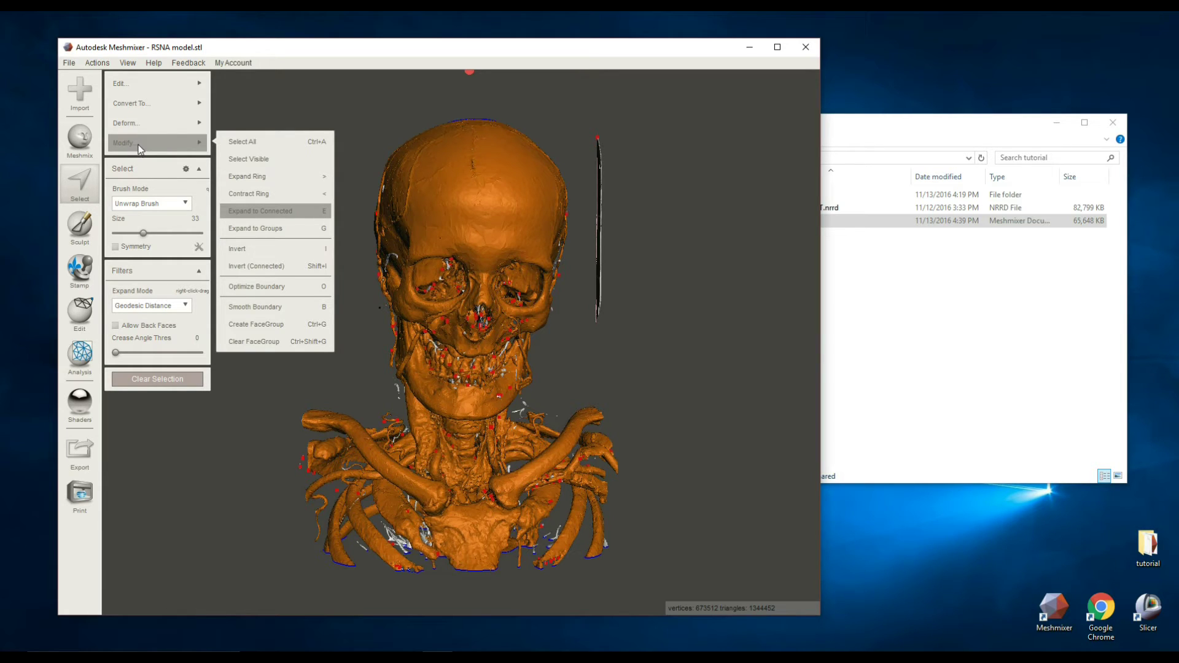
pyautogui.click(274, 246)
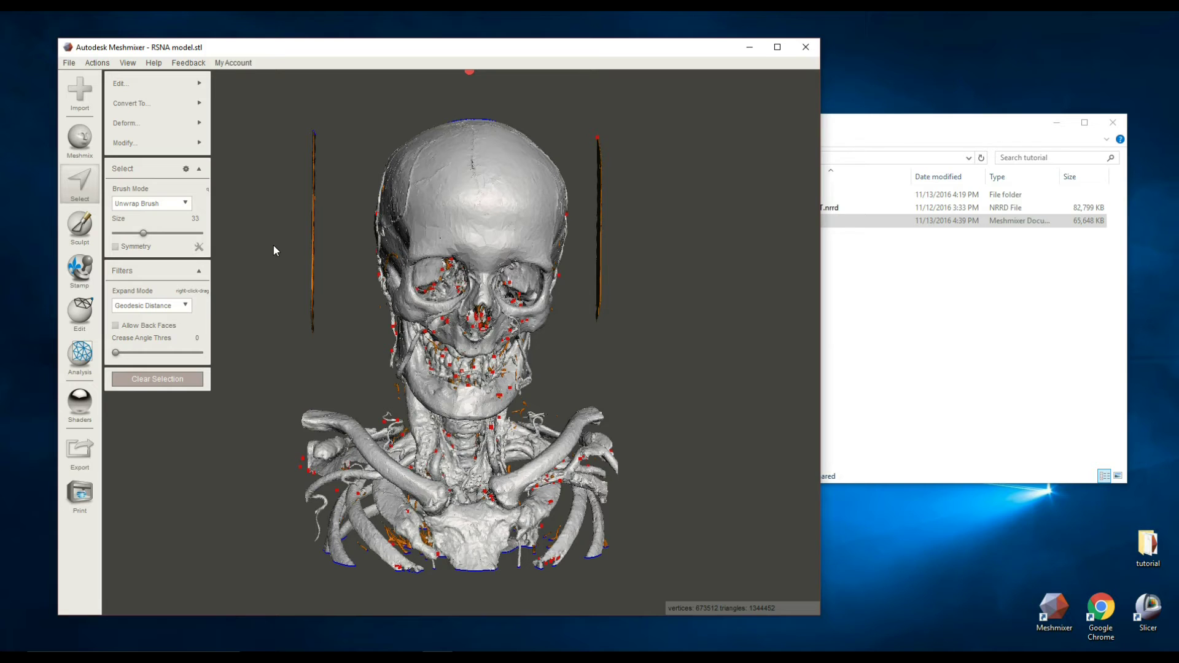
pyautogui.moveTo(275, 350); pyautogui.dragTo(257, 365, button='right')
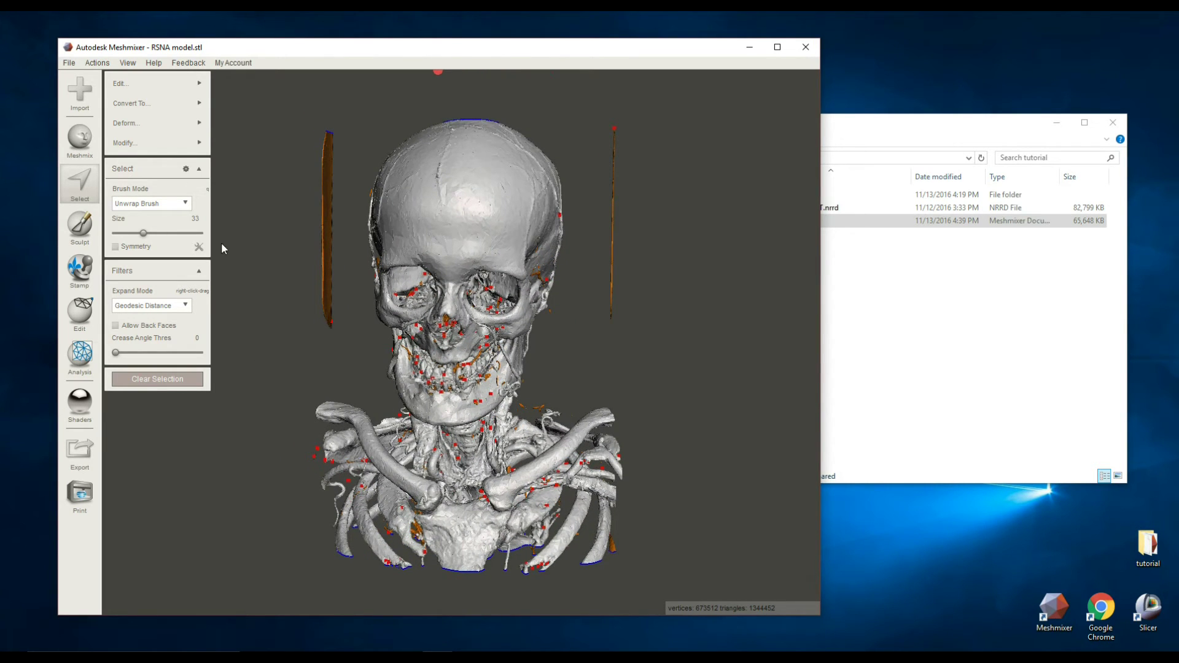
pyautogui.moveTo(145, 155)
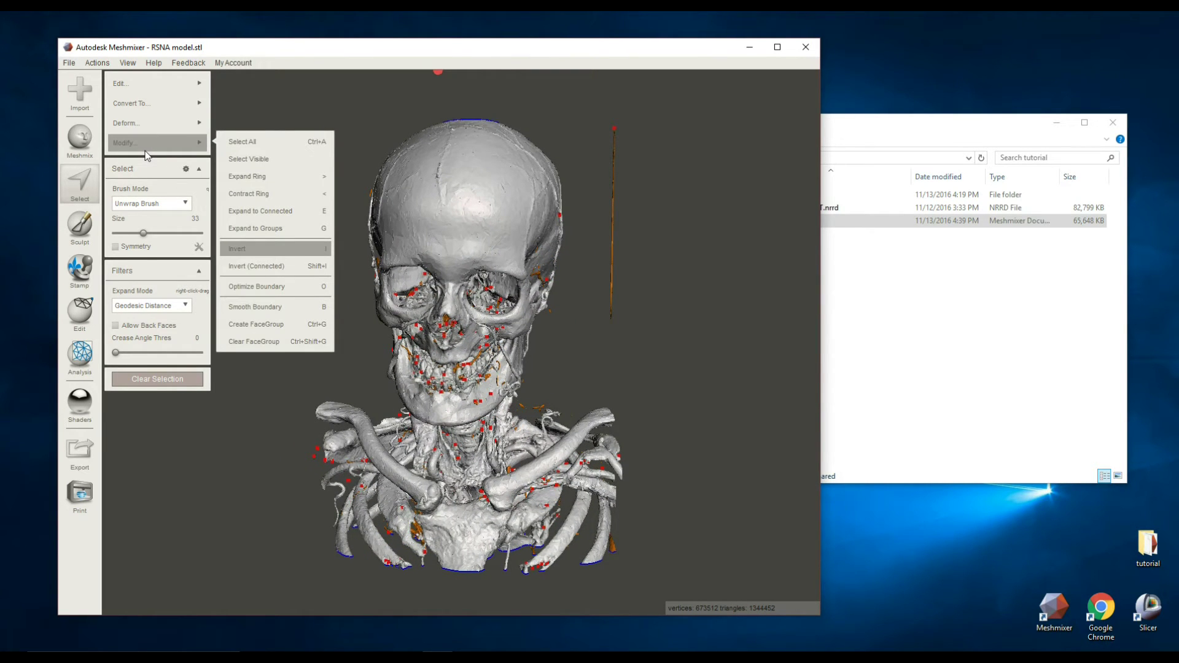
pyautogui.moveTo(168, 86)
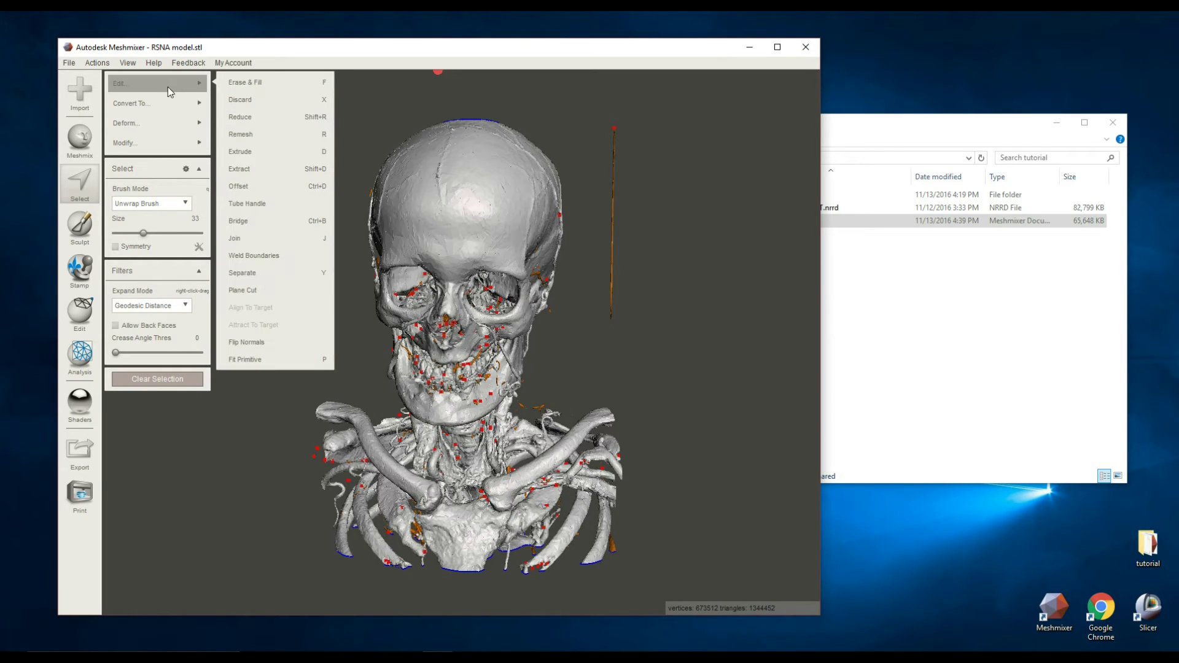
pyautogui.click(282, 104)
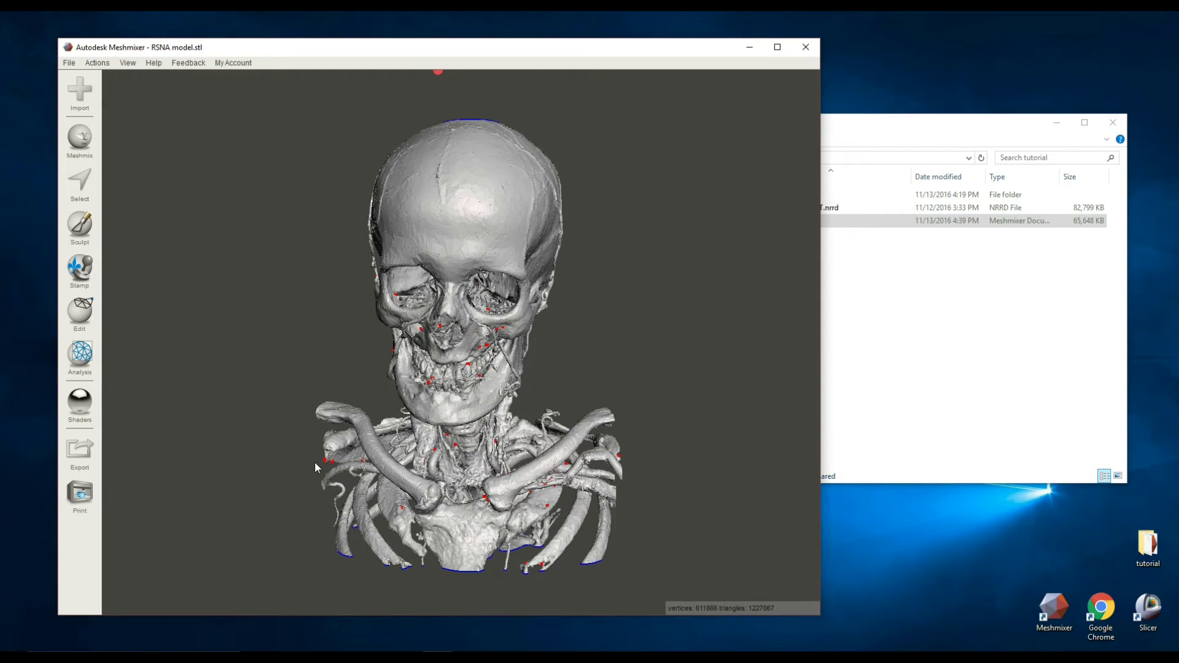
# Examine the cleaned model from the front, sides and underneath for open holes at the cut ribs, neck and chest structures
pyautogui.moveTo(211, 374); pyautogui.dragTo(382, 342, button='right')
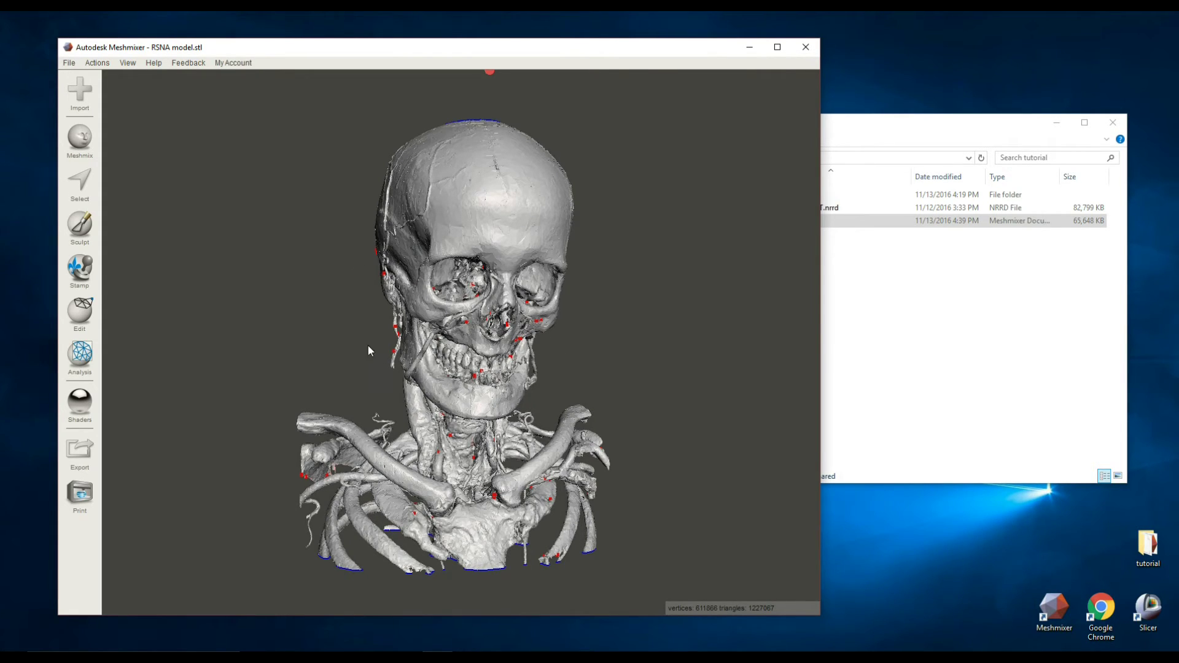
pyautogui.moveTo(399, 377); pyautogui.dragTo(374, 264, button='right')
pyautogui.scroll(-2, 560, 503)
pyautogui.scroll(2, 555, 501)
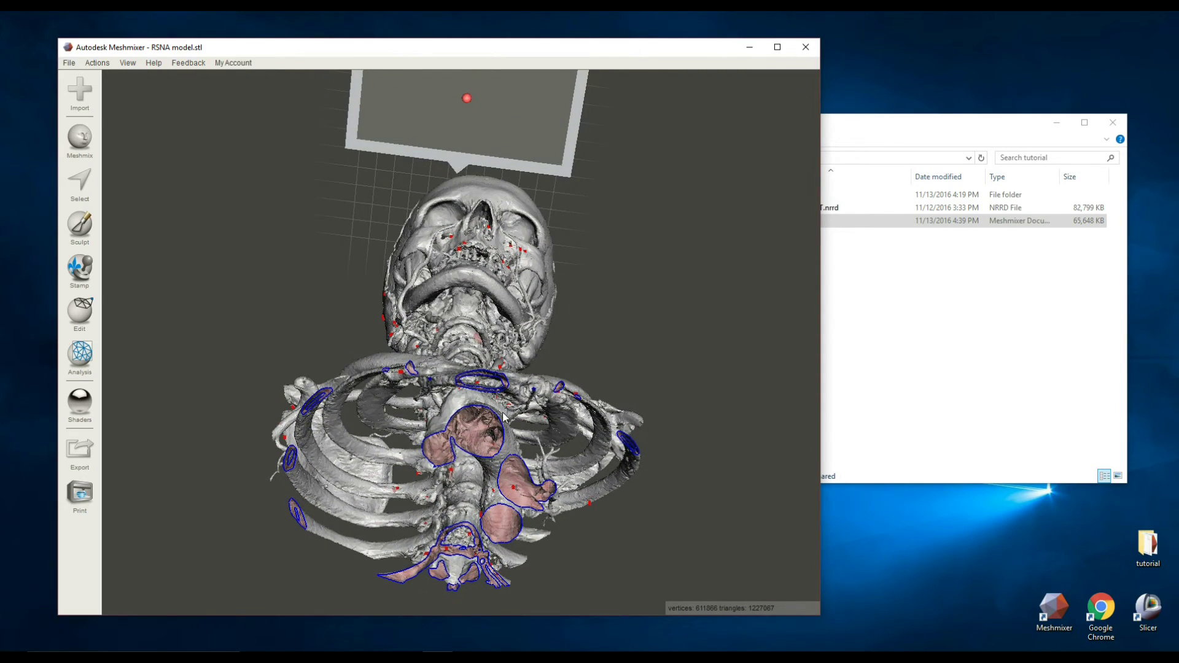
pyautogui.moveTo(372, 432); pyautogui.dragTo(311, 440, button='right')
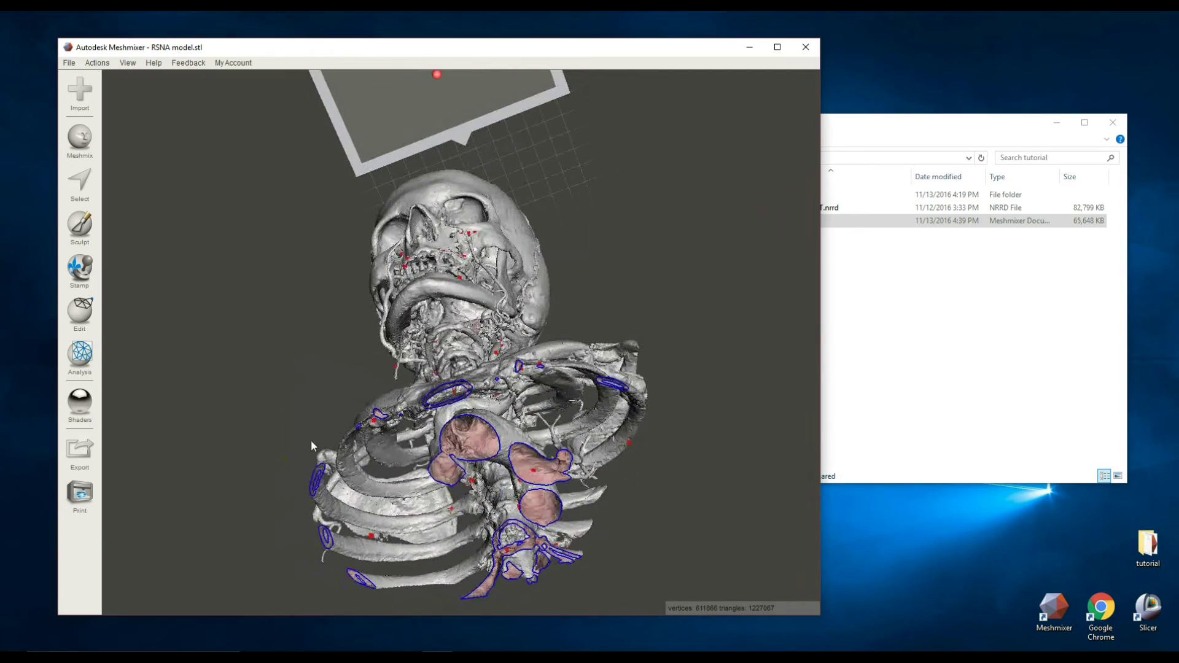
pyautogui.moveTo(474, 462); pyautogui.dragTo(537, 461, button='right')
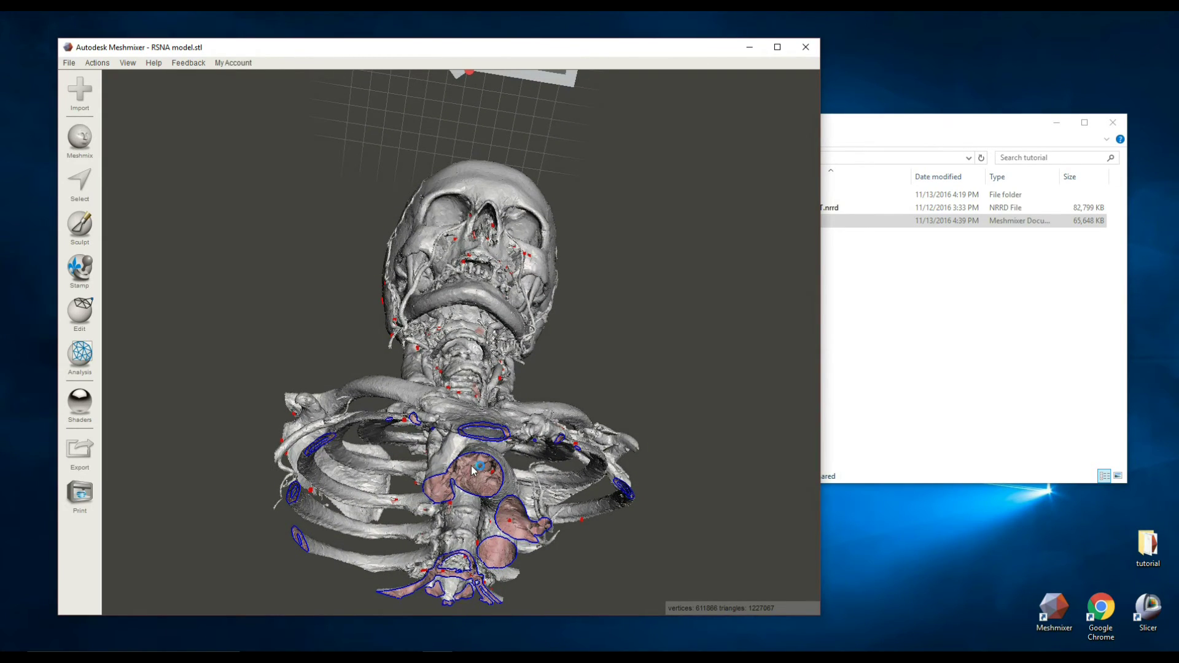
pyautogui.moveTo(633, 240); pyautogui.dragTo(515, 549, button='right')
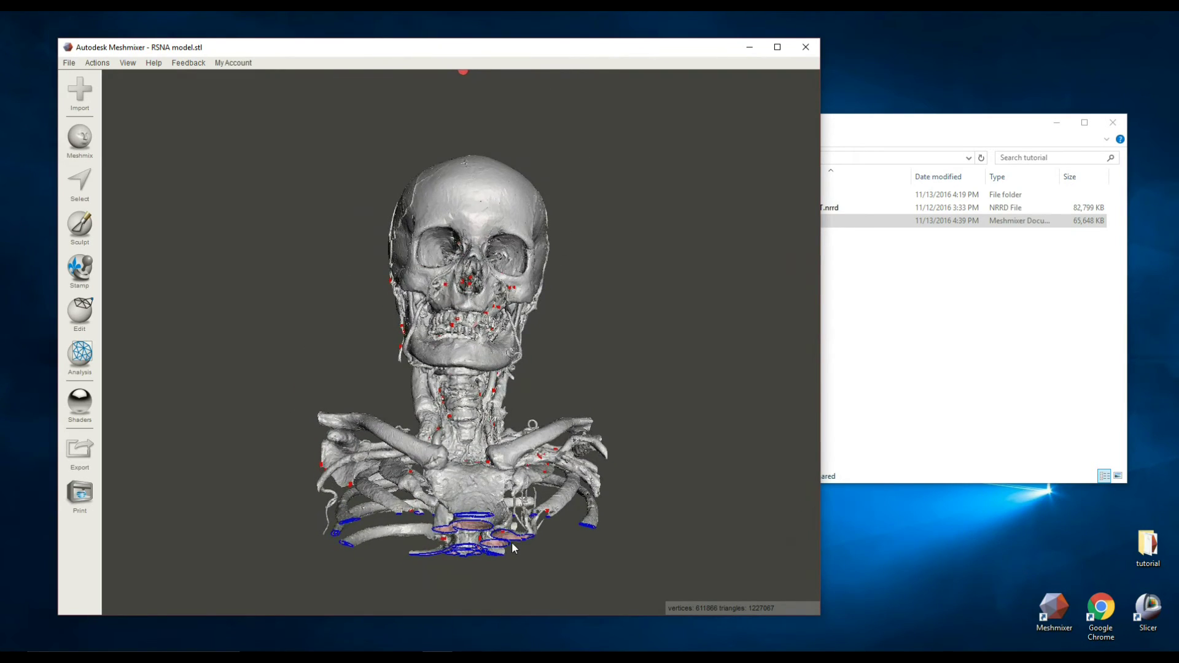
pyautogui.moveTo(326, 274); pyautogui.dragTo(371, 335, button='right')
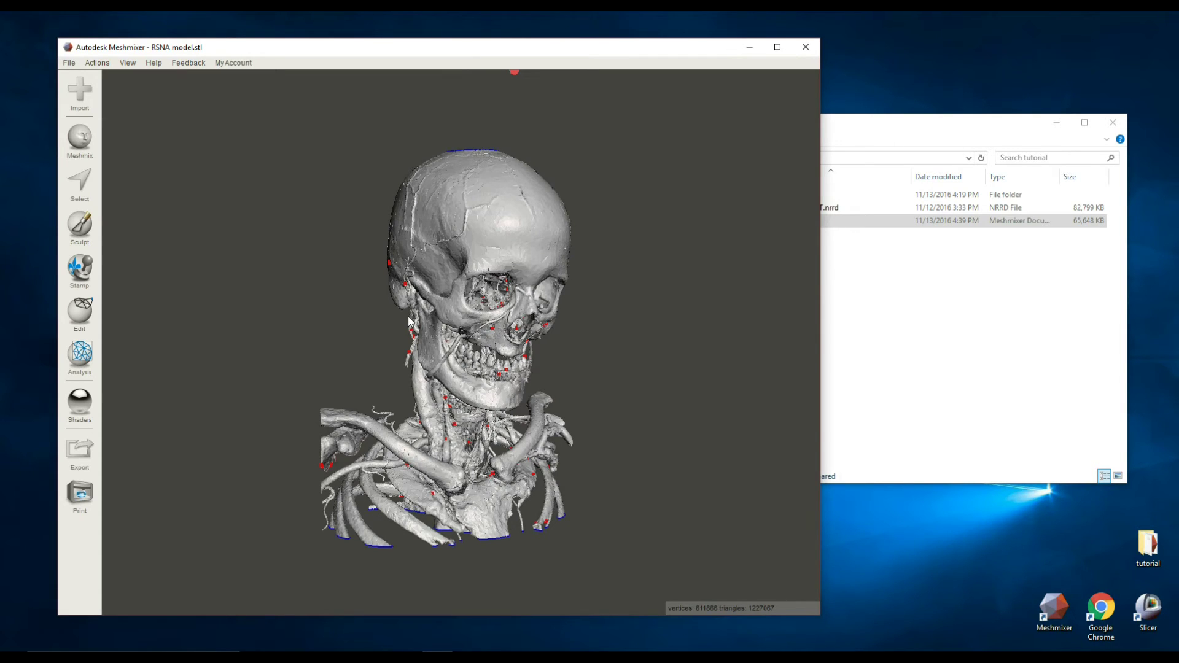
pyautogui.scroll(2, 386, 259)
pyautogui.scroll(1, 377, 368)
pyautogui.moveTo(338, 342); pyautogui.dragTo(312, 357, button='right')
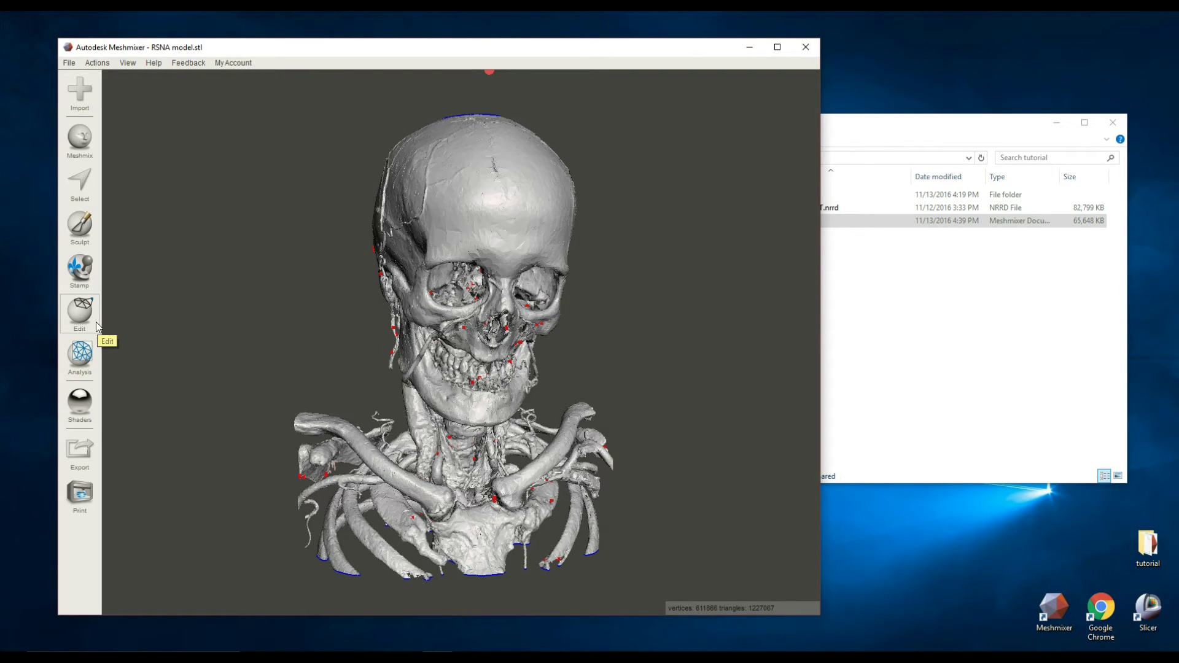
# Run the Inspector on the bone model and auto repair all mesh defects with Flat Fill
pyautogui.click(82, 369)
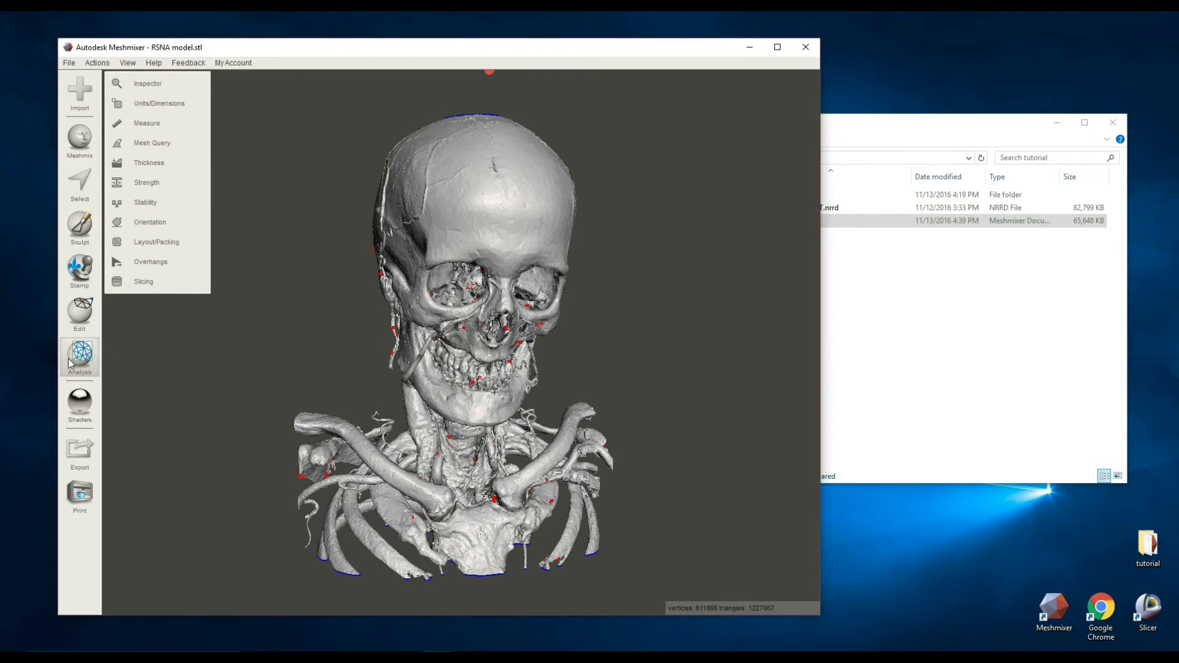
pyautogui.click(139, 85)
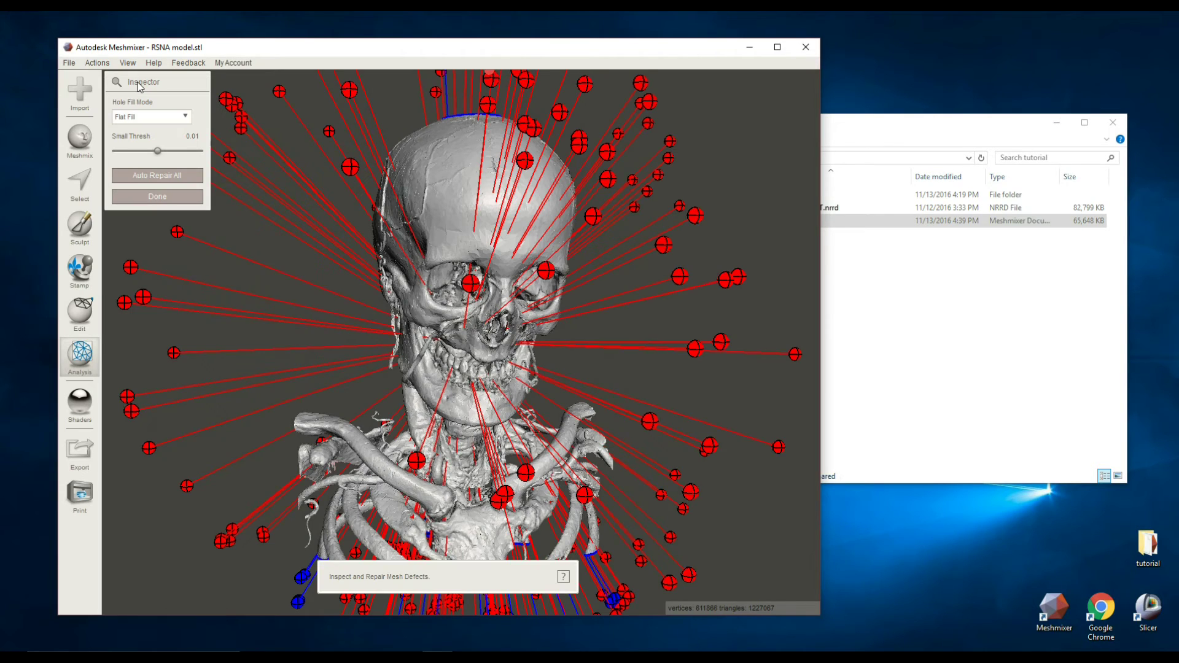
pyautogui.moveTo(359, 381); pyautogui.dragTo(417, 390, button='right')
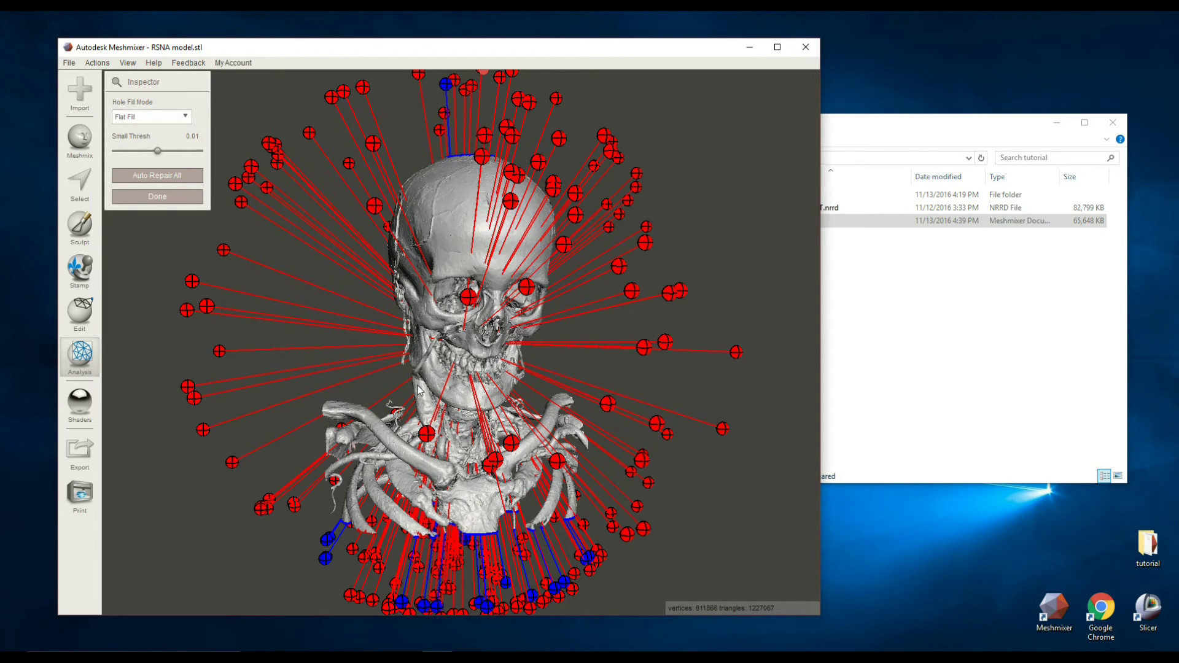
pyautogui.moveTo(418, 390); pyautogui.dragTo(579, 524, button='right')
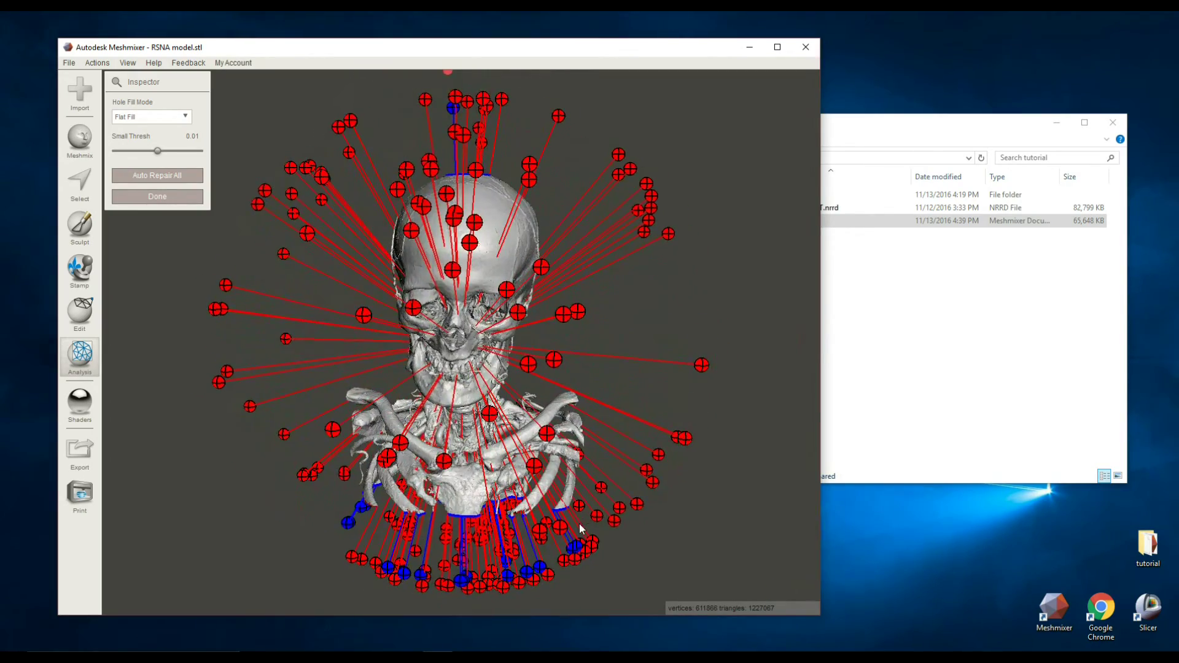
pyautogui.moveTo(337, 381); pyautogui.dragTo(366, 368, button='right')
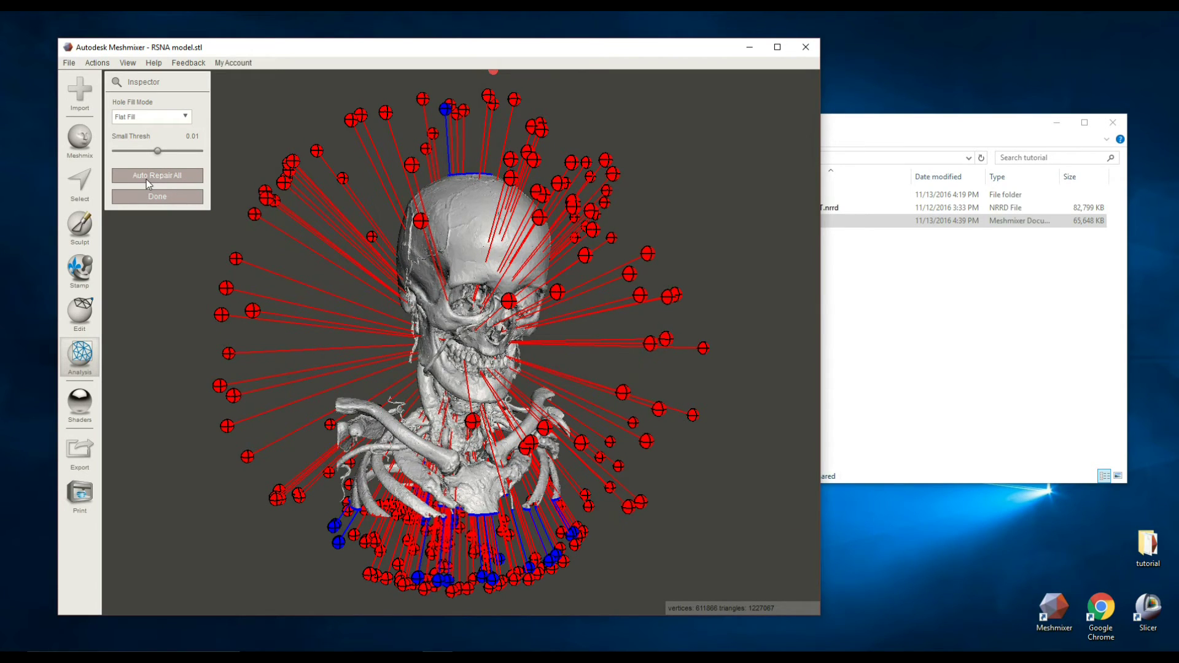
pyautogui.click(191, 183)
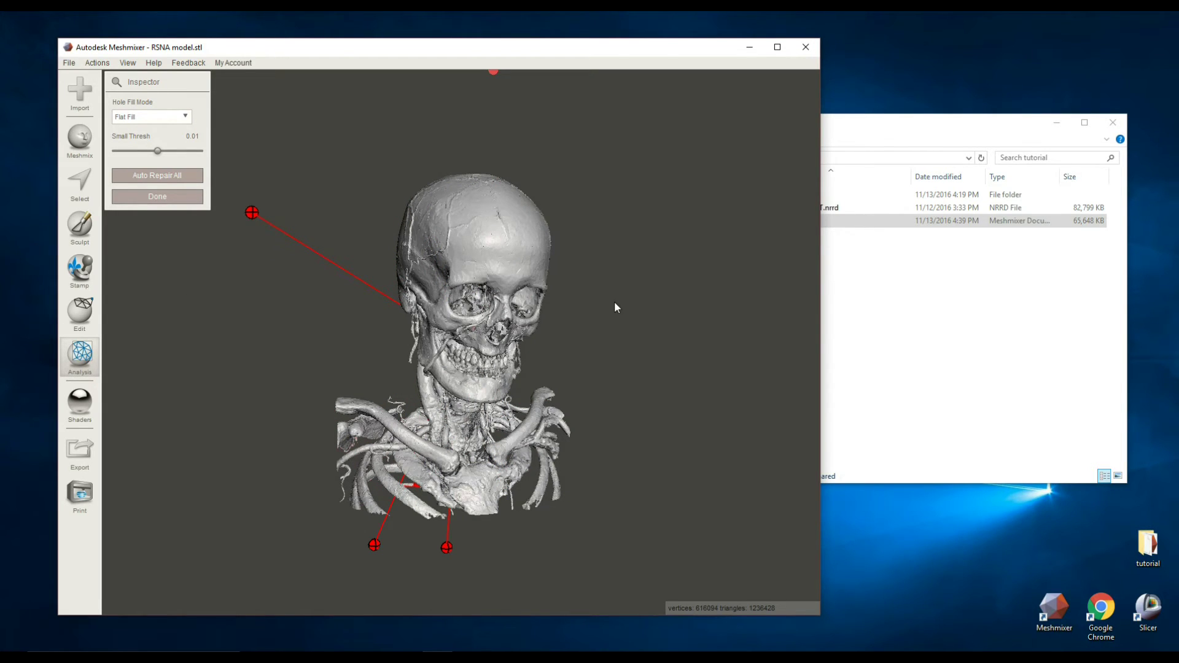
# Examine the repaired skull up close, checking the crown, forehead, face and side for remaining defects and surface roughness
pyautogui.scroll(2, 382, 393)
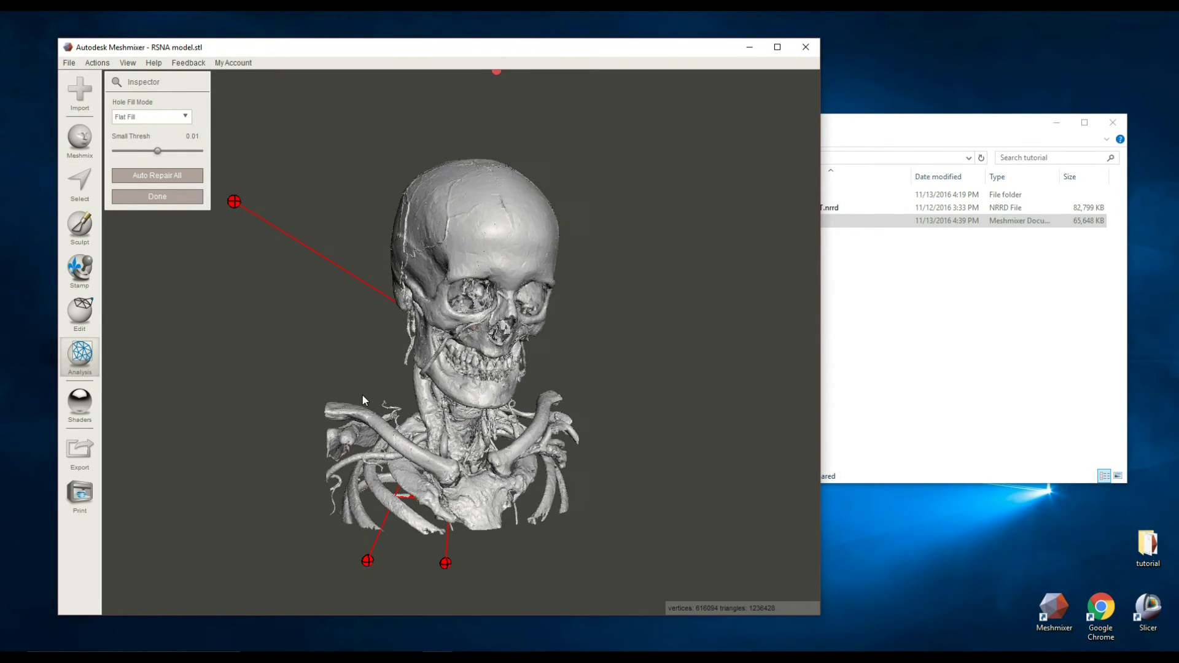
pyautogui.moveTo(285, 412); pyautogui.dragTo(229, 419, button='right')
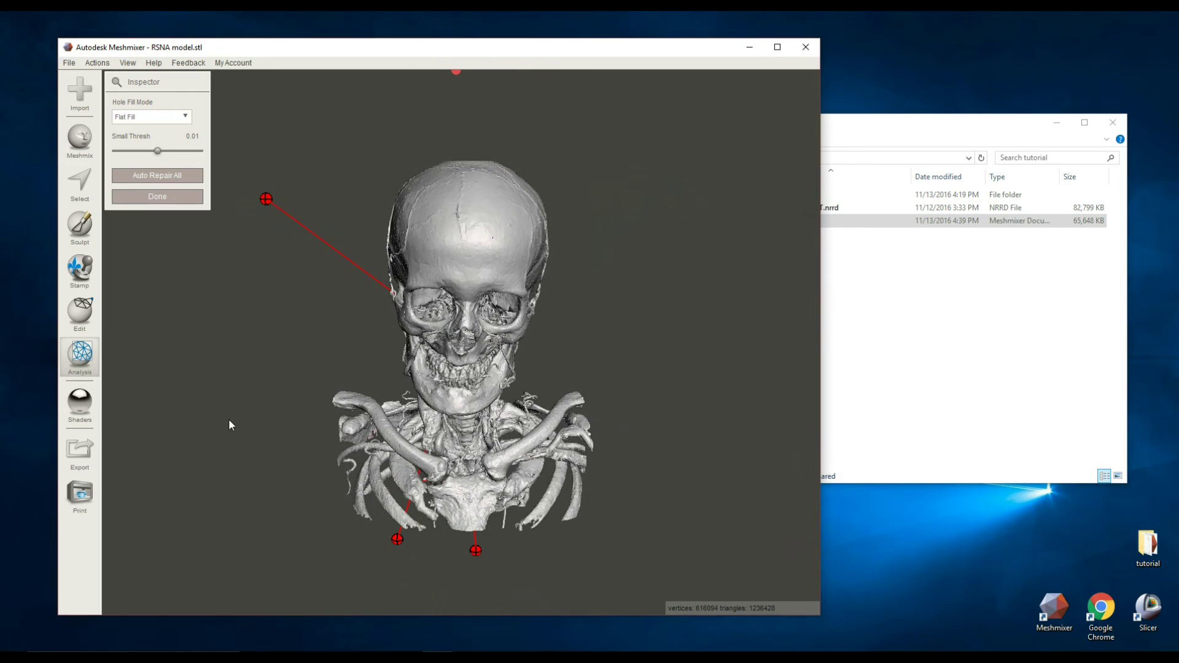
pyautogui.moveTo(666, 381); pyautogui.dragTo(706, 403, button='right')
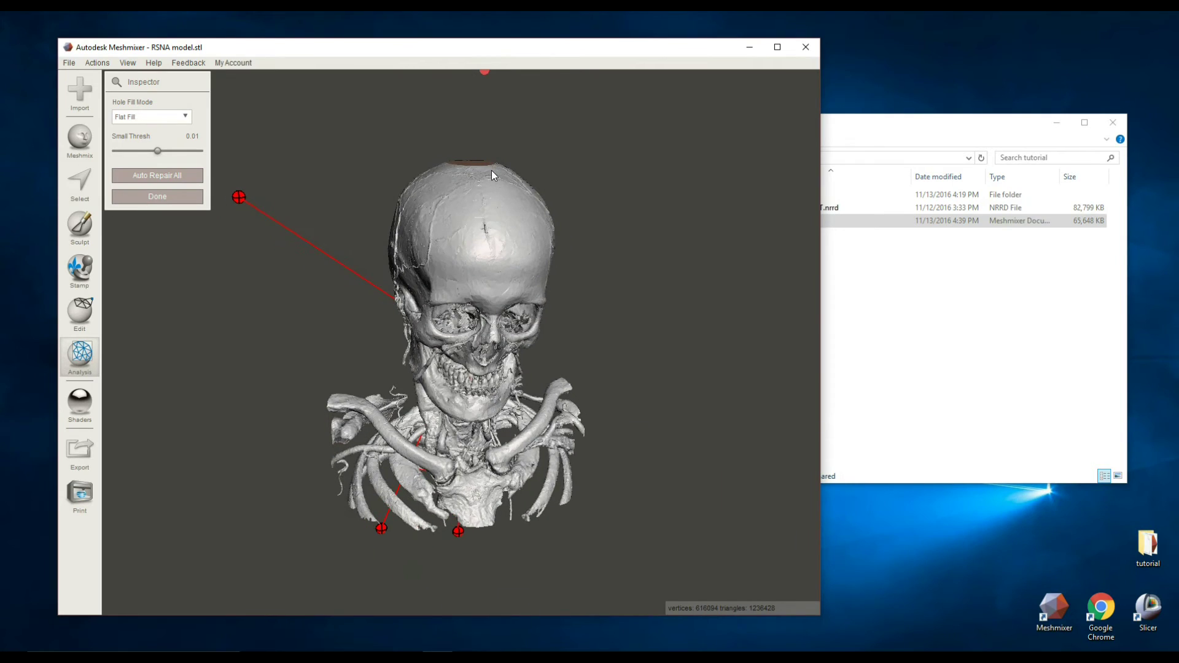
pyautogui.scroll(5, 499, 239)
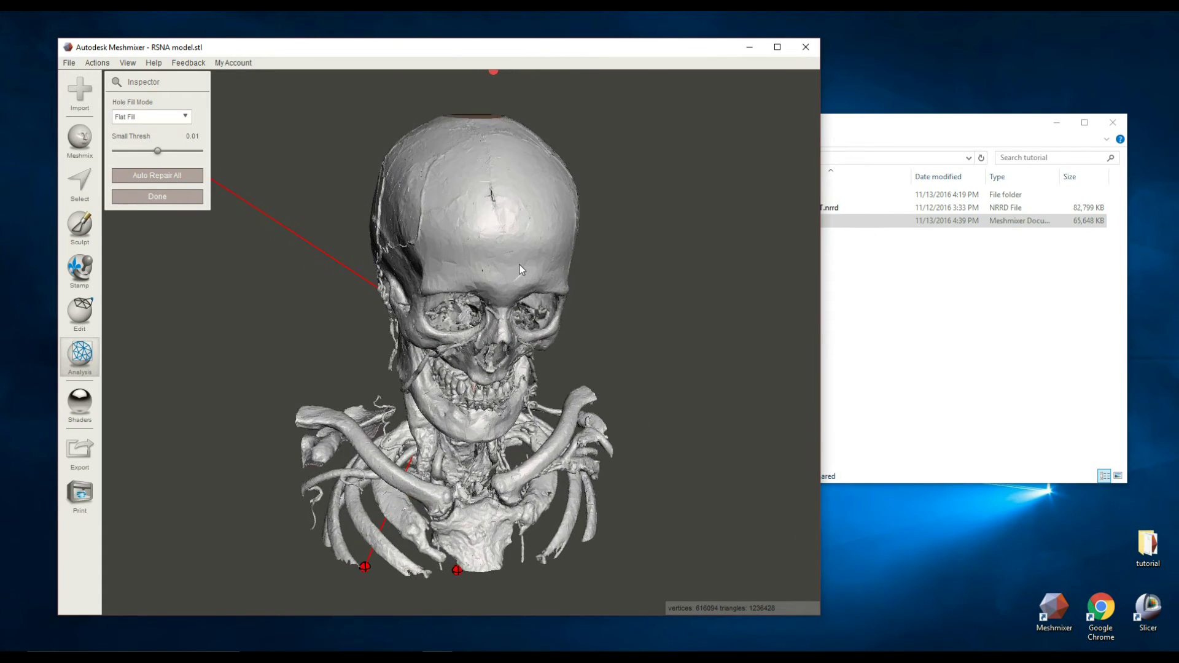
pyautogui.scroll(2, 529, 167)
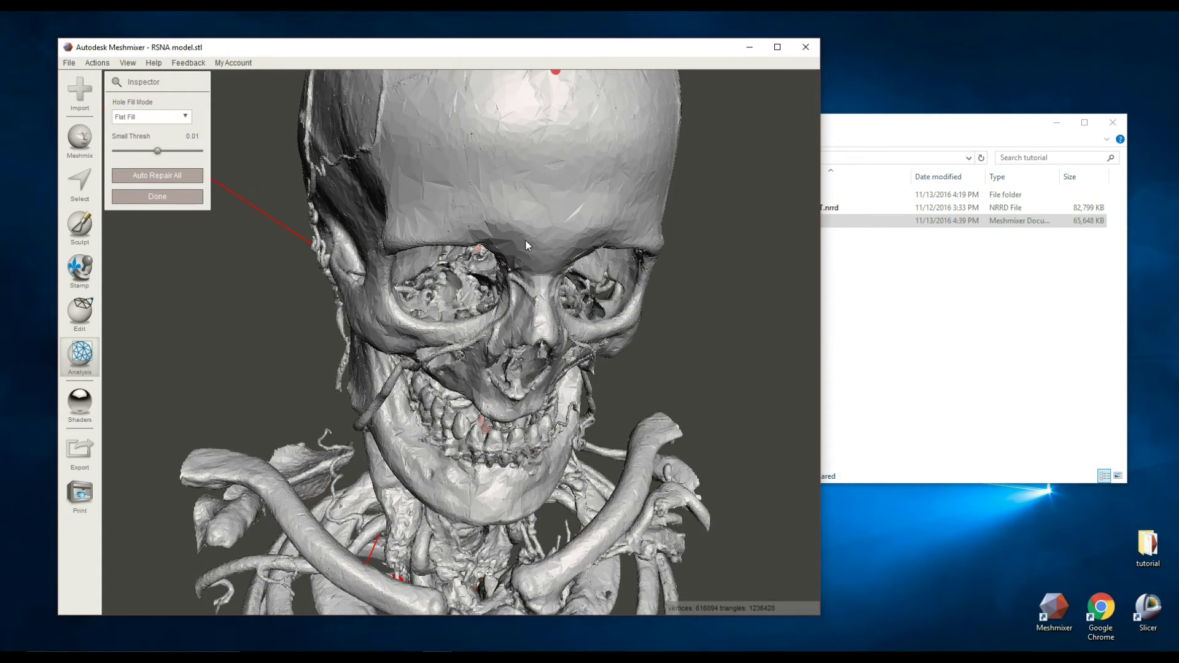
pyautogui.moveTo(498, 288); pyautogui.dragTo(472, 348, button='right')
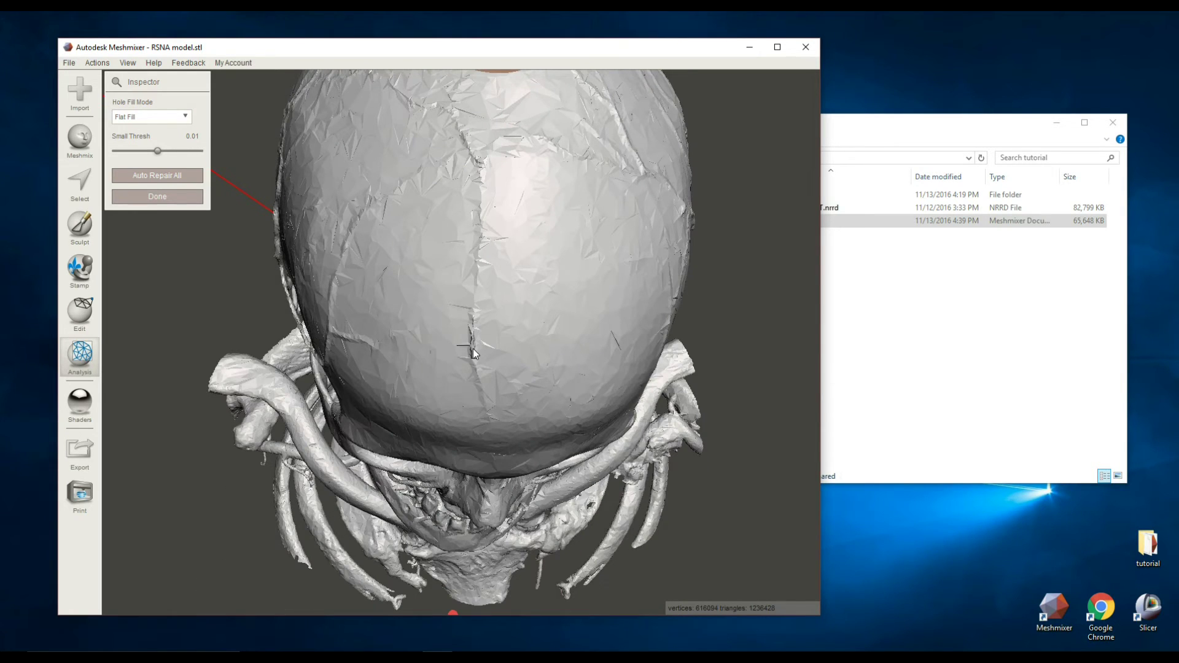
pyautogui.scroll(5, 536, 247)
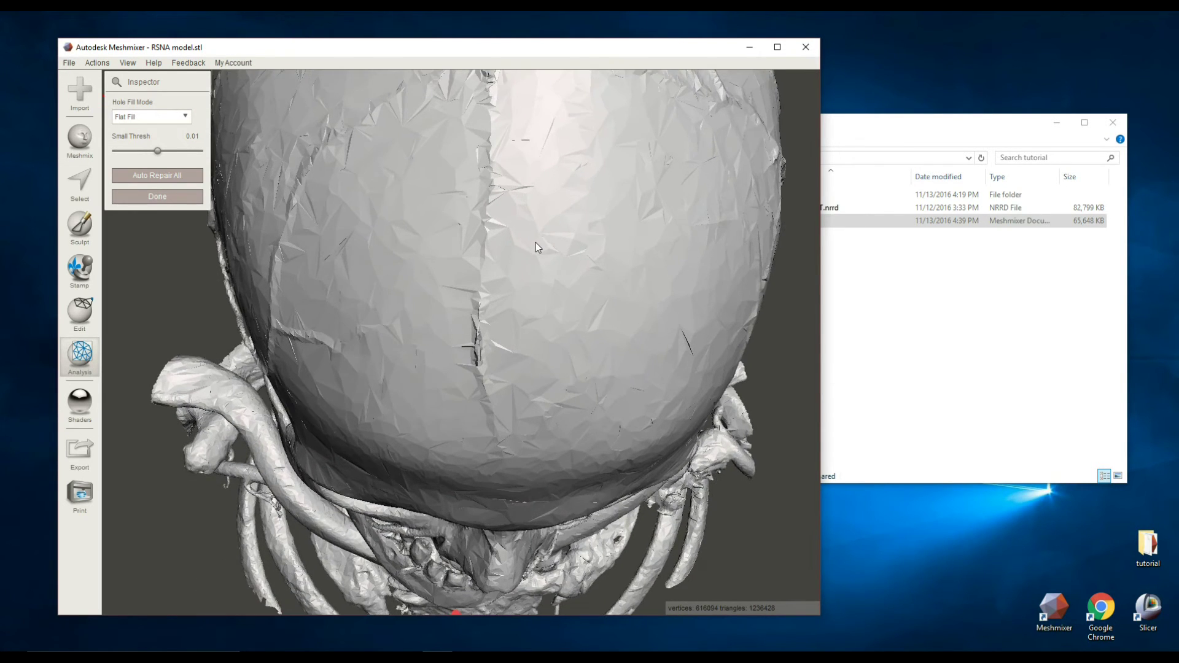
pyautogui.scroll(-1, 574, 293)
pyautogui.moveTo(447, 284)
pyautogui.mouseDown(button='right')
pyautogui.moveTo(427, 283)
pyautogui.moveTo(439, 280)
pyautogui.mouseUp(button='right')
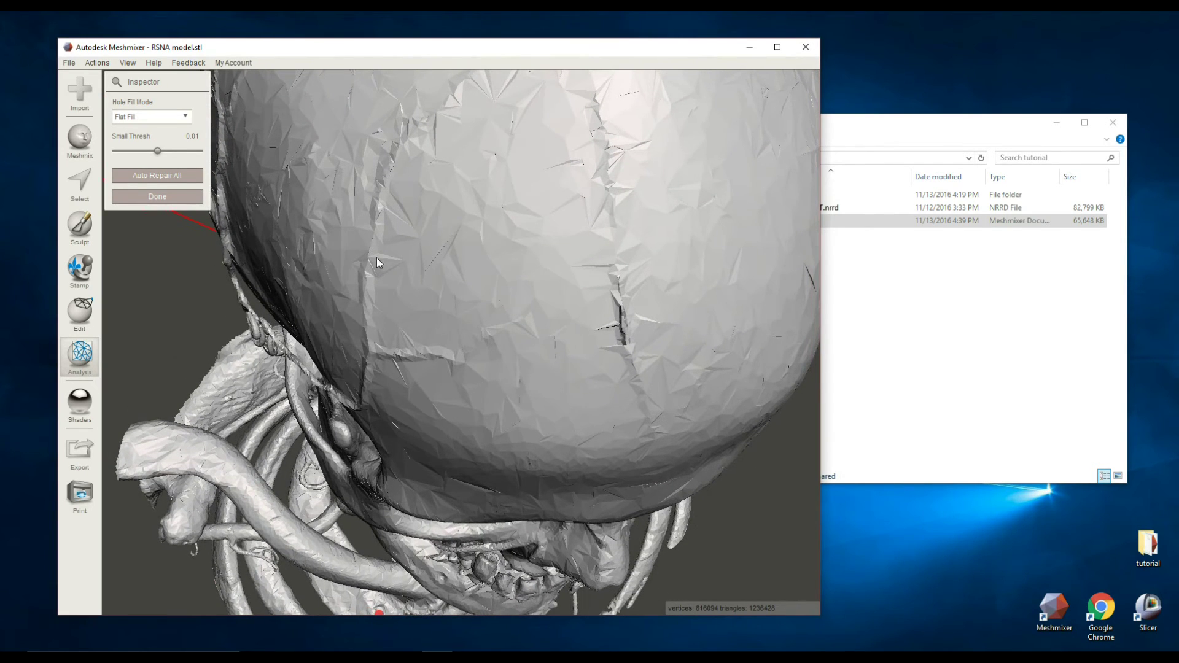
pyautogui.moveTo(623, 302); pyautogui.dragTo(561, 301, button='right')
pyautogui.scroll(-5, 466, 260)
pyautogui.moveTo(466, 259); pyautogui.dragTo(560, 235, button='right')
pyautogui.scroll(3, 566, 155)
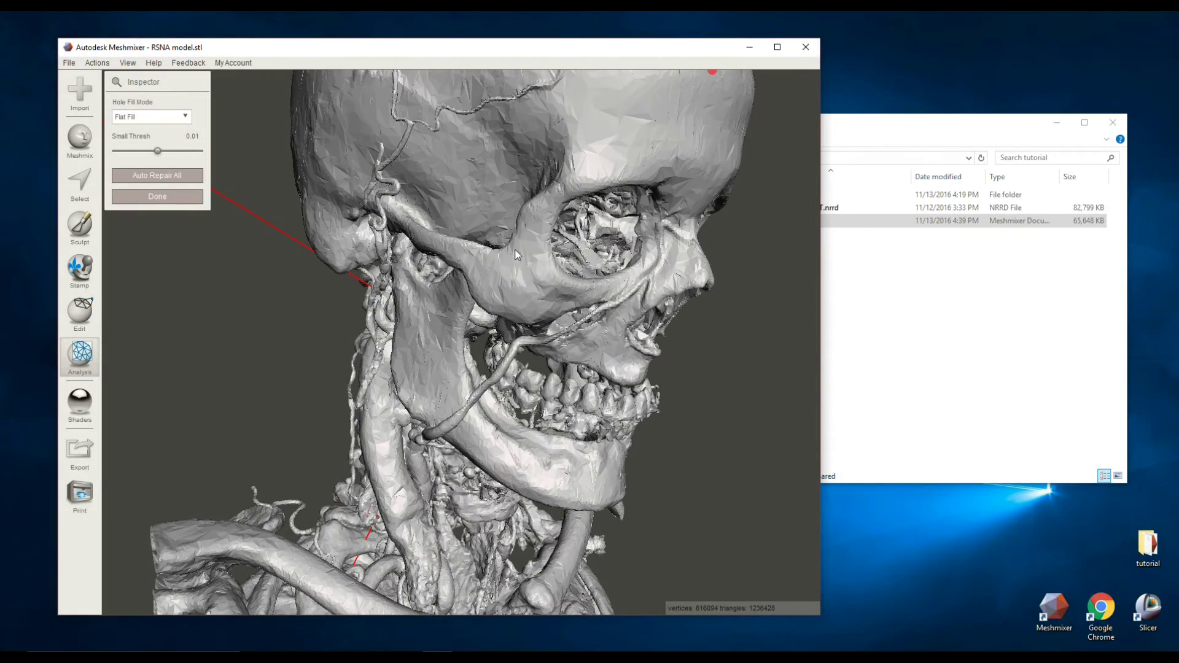
# Finish the Inspector session on the repaired bone model and view the skull from the front-side
pyautogui.scroll(-5, 587, 160)
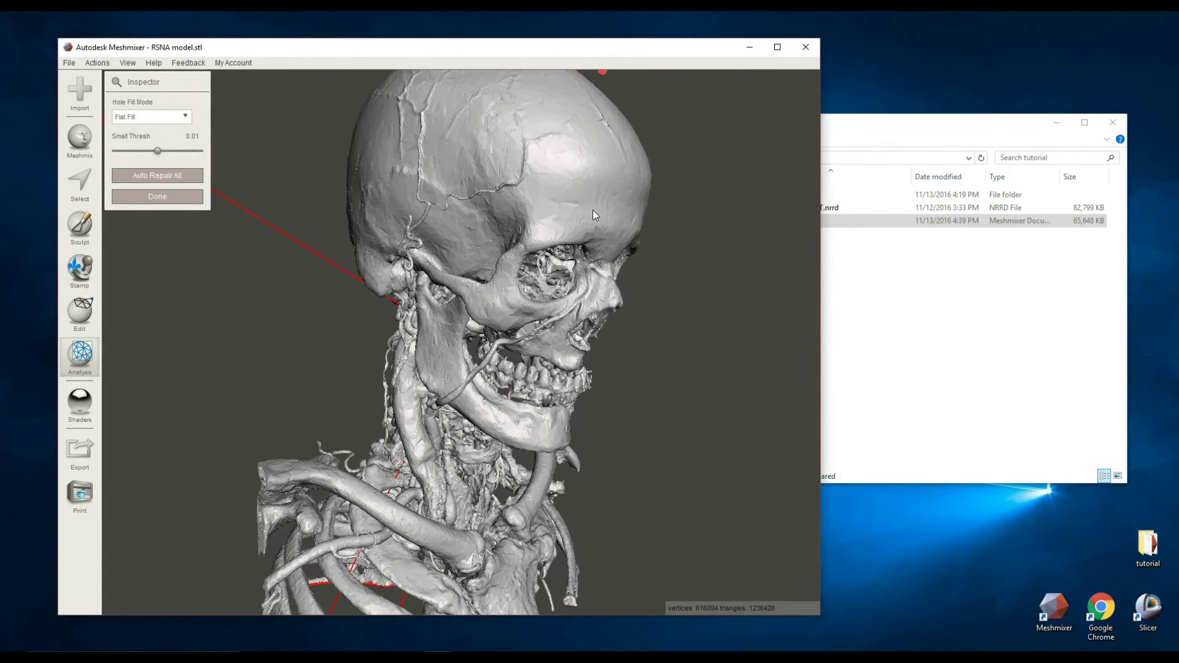
pyautogui.scroll(-8, 592, 214)
pyautogui.scroll(2, 494, 396)
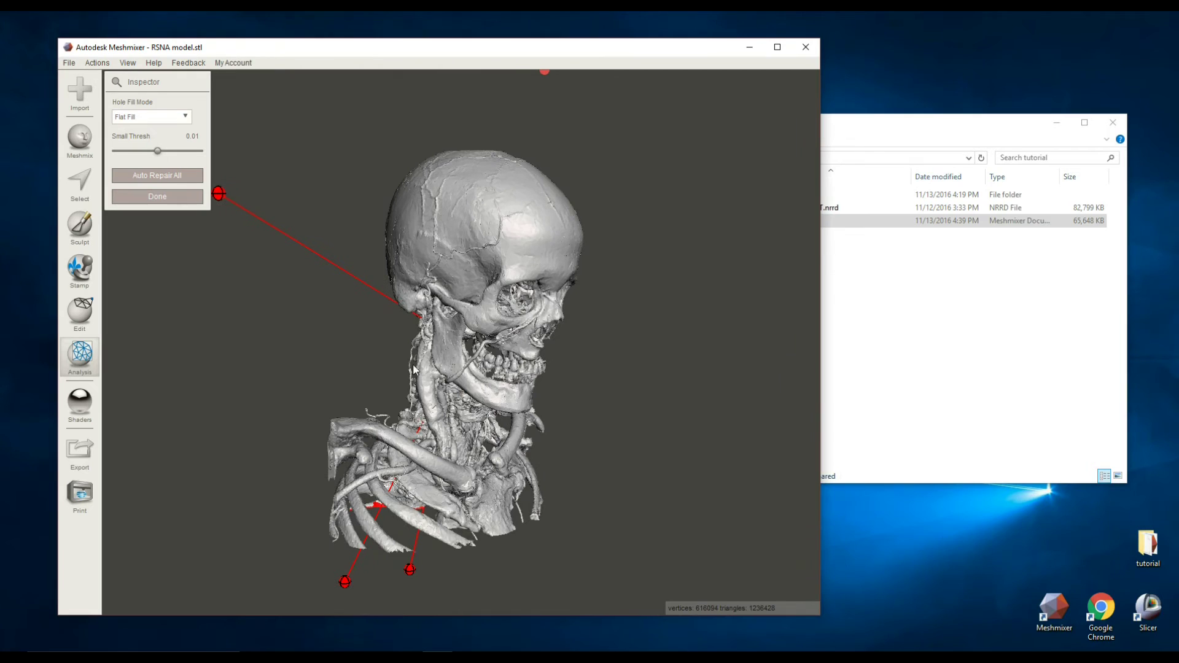
pyautogui.click(163, 197)
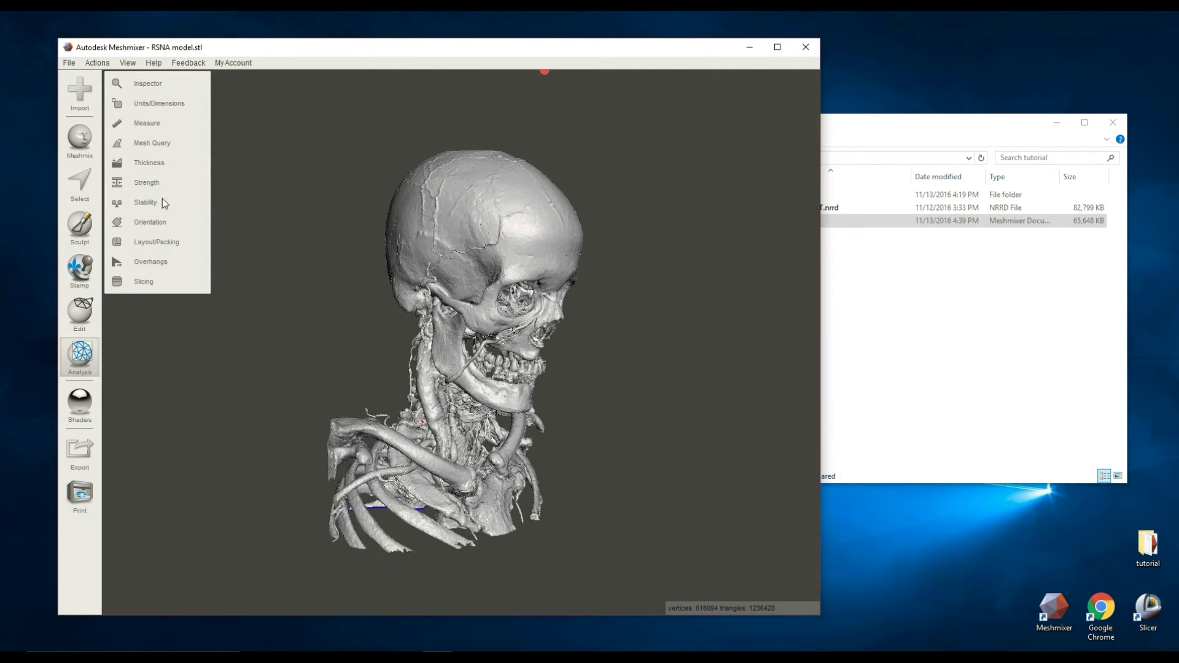
pyautogui.moveTo(528, 299); pyautogui.dragTo(573, 357, button='right')
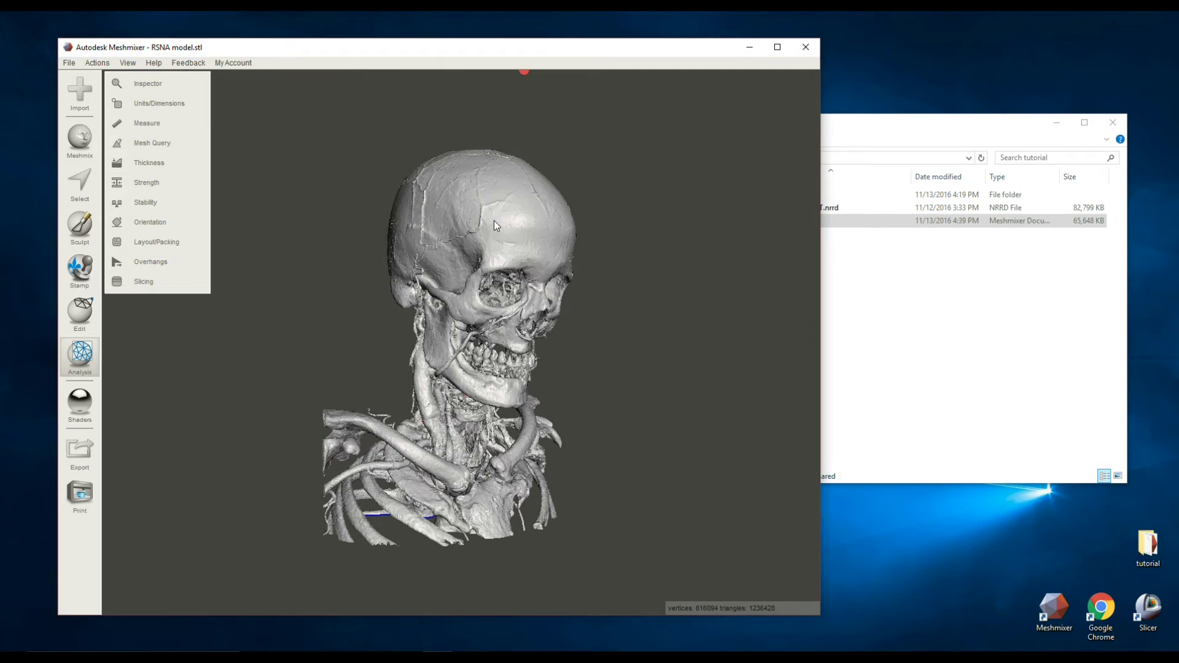
# Select the entire connected bone mesh and run Remesh on it
pyautogui.click(79, 197)
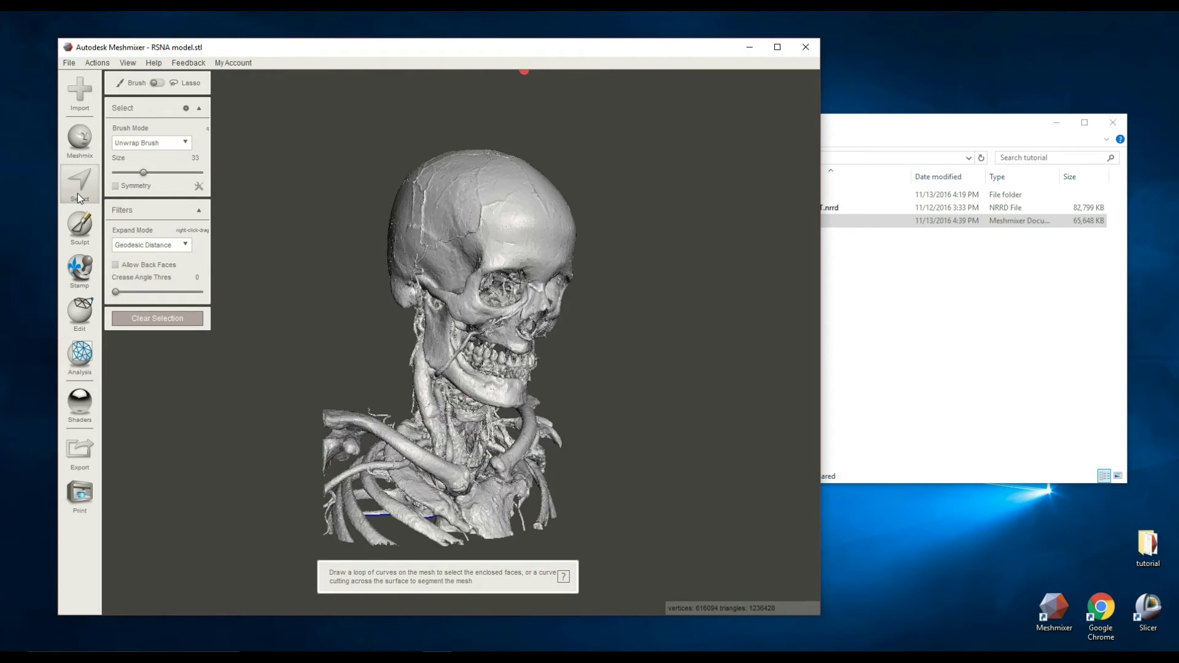
pyautogui.doubleClick(497, 218)
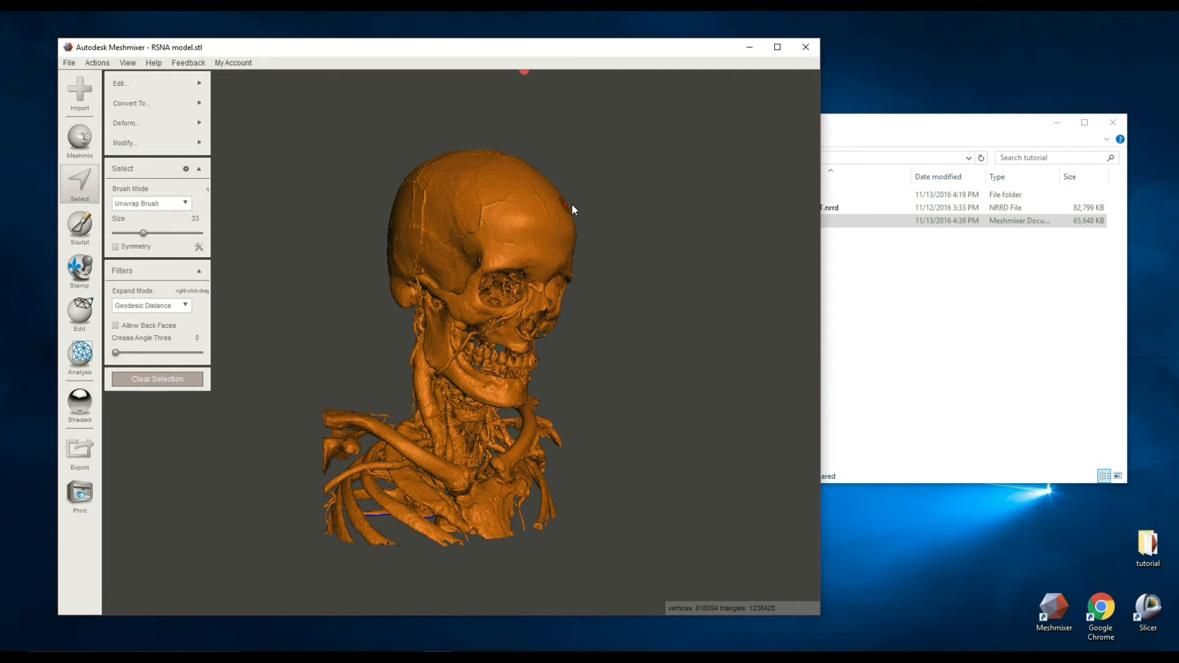
pyautogui.moveTo(160, 76)
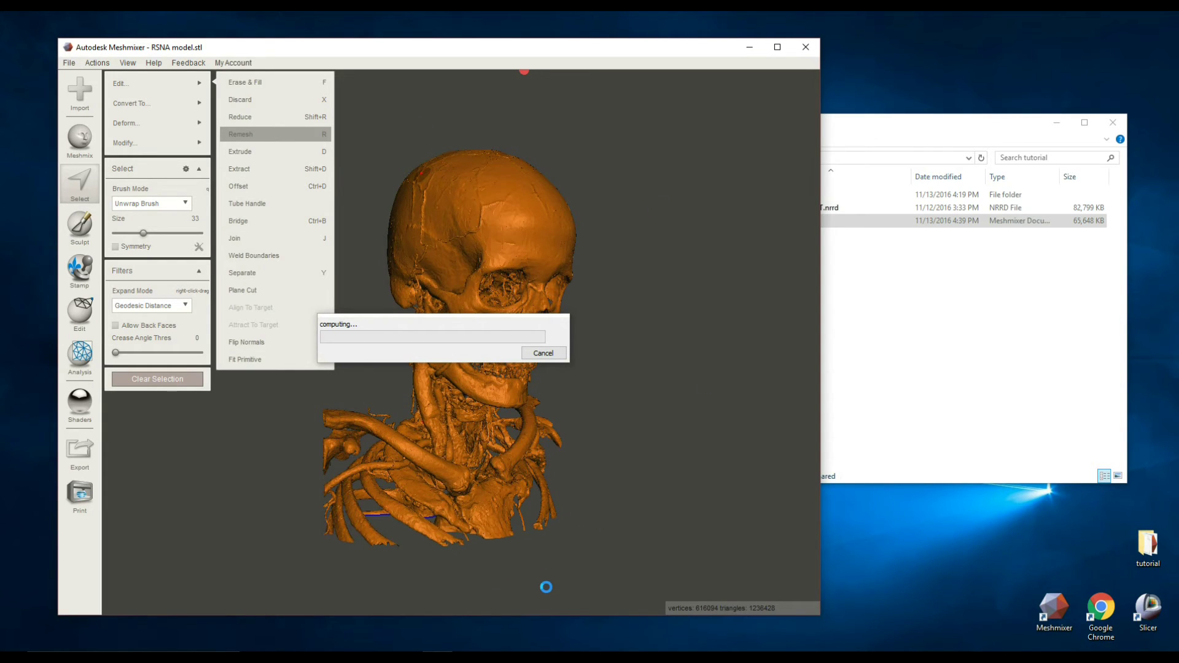
# Switch to the embodi3D page in Chrome and open the account's own profile page in a second tab
pyautogui.click(437, 657)
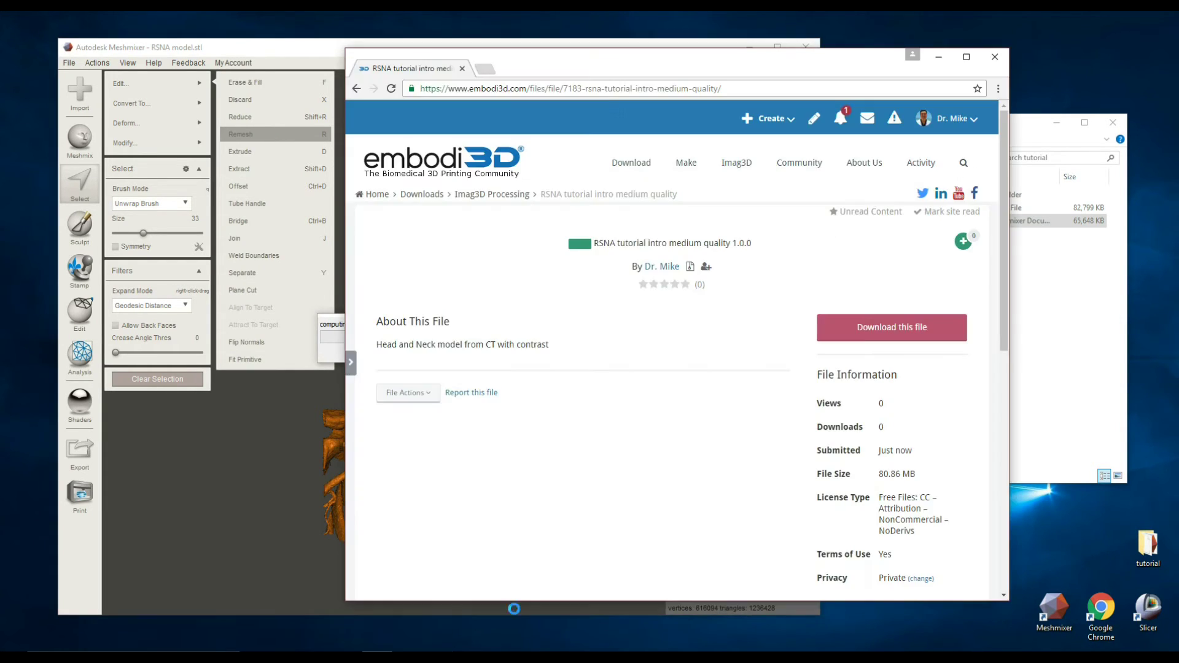
pyautogui.moveTo(760, 69); pyautogui.dragTo(644, 69)
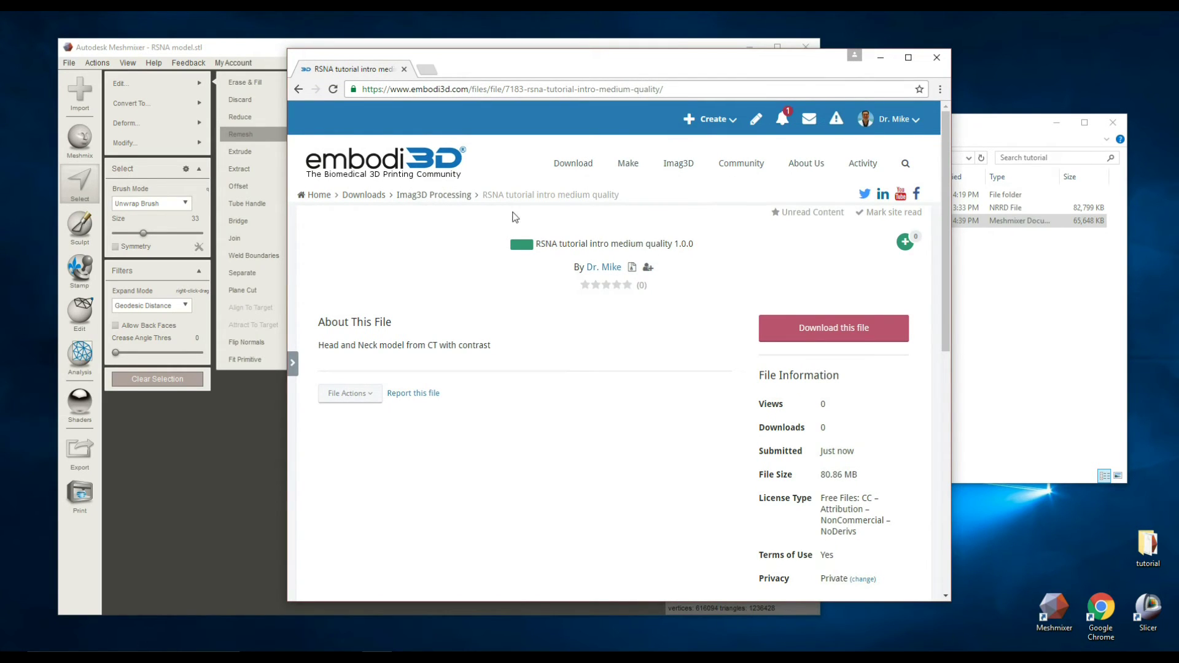
pyautogui.rightClick(903, 124)
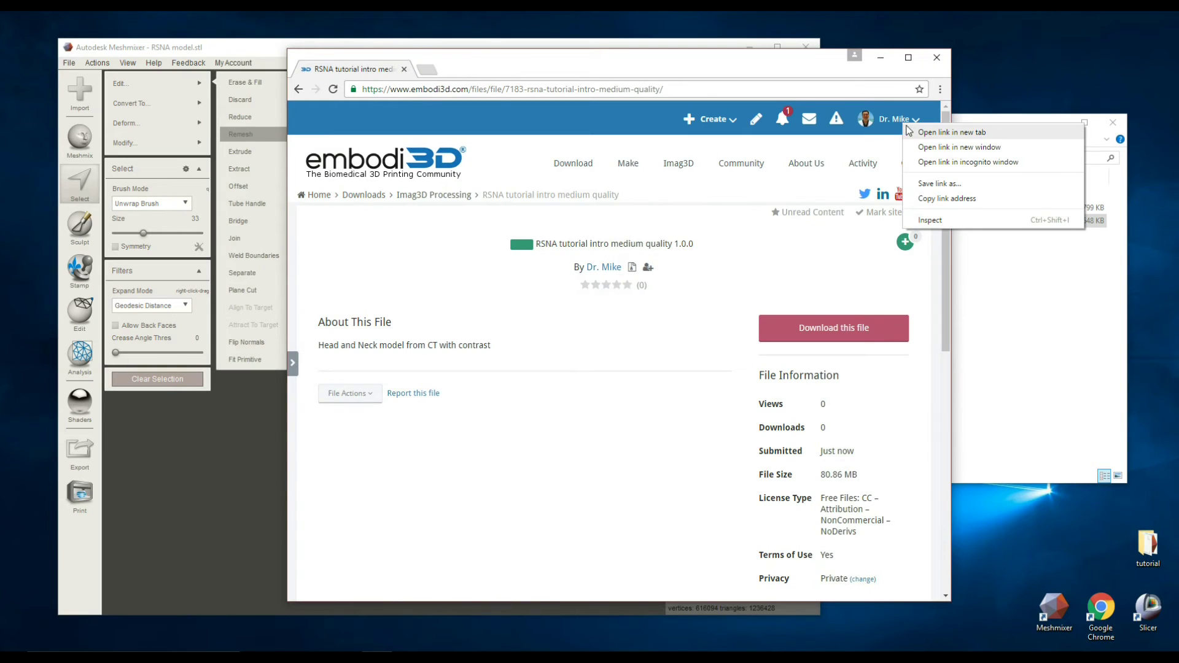
pyautogui.click(941, 132)
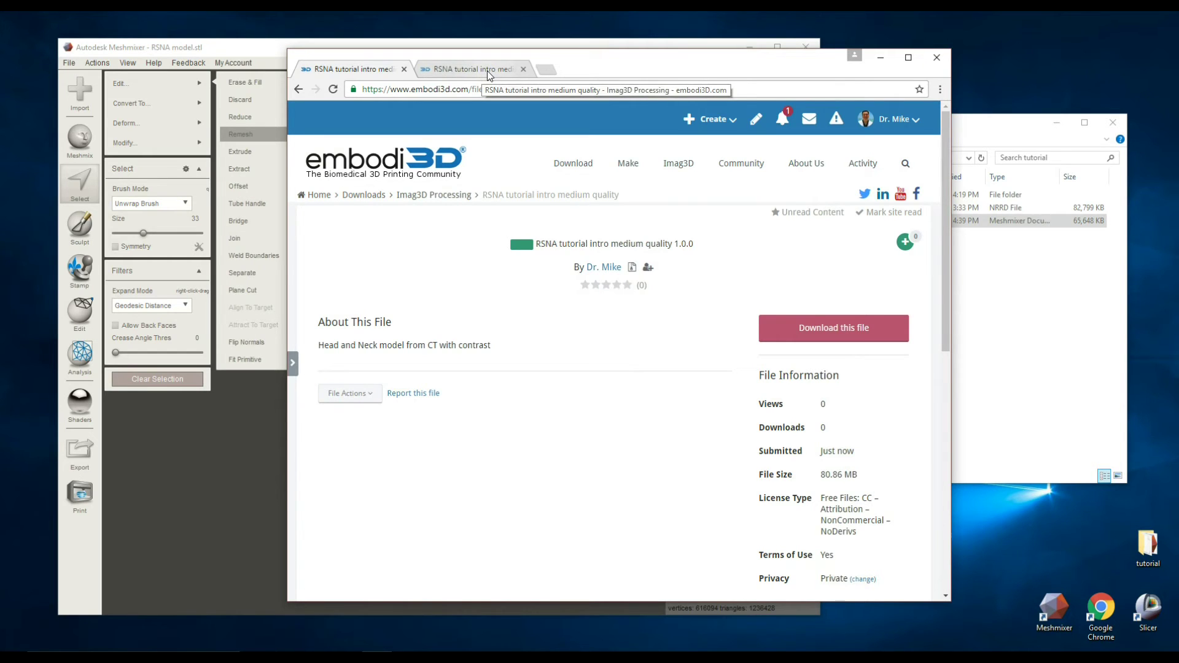
pyautogui.click(487, 71)
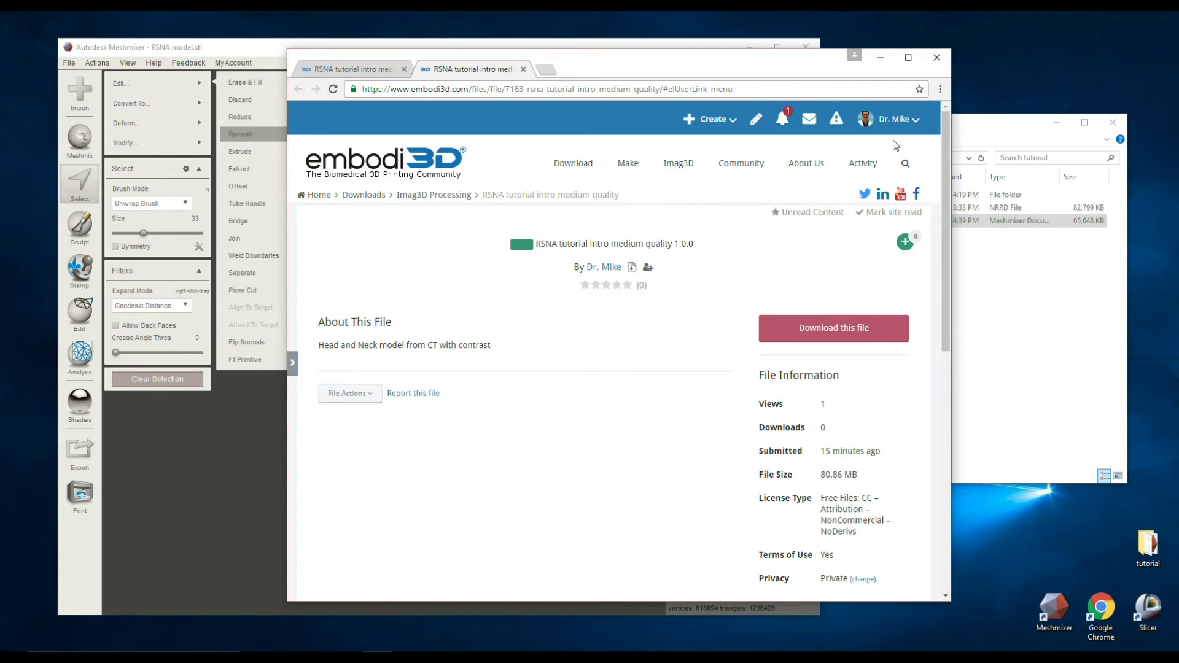
pyautogui.click(904, 121)
pyautogui.click(768, 172)
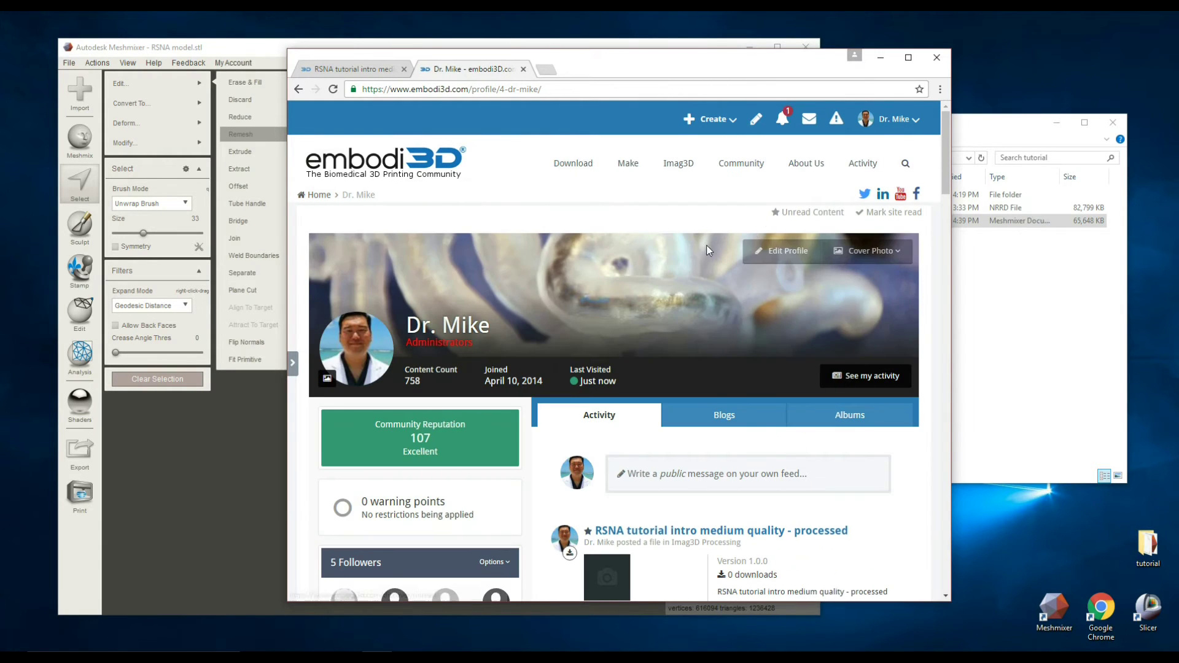
# Open the "RSNA tutorial intro medium quality - processed" file page from the profile's activity feed
pyautogui.scroll(-3, 691, 248)
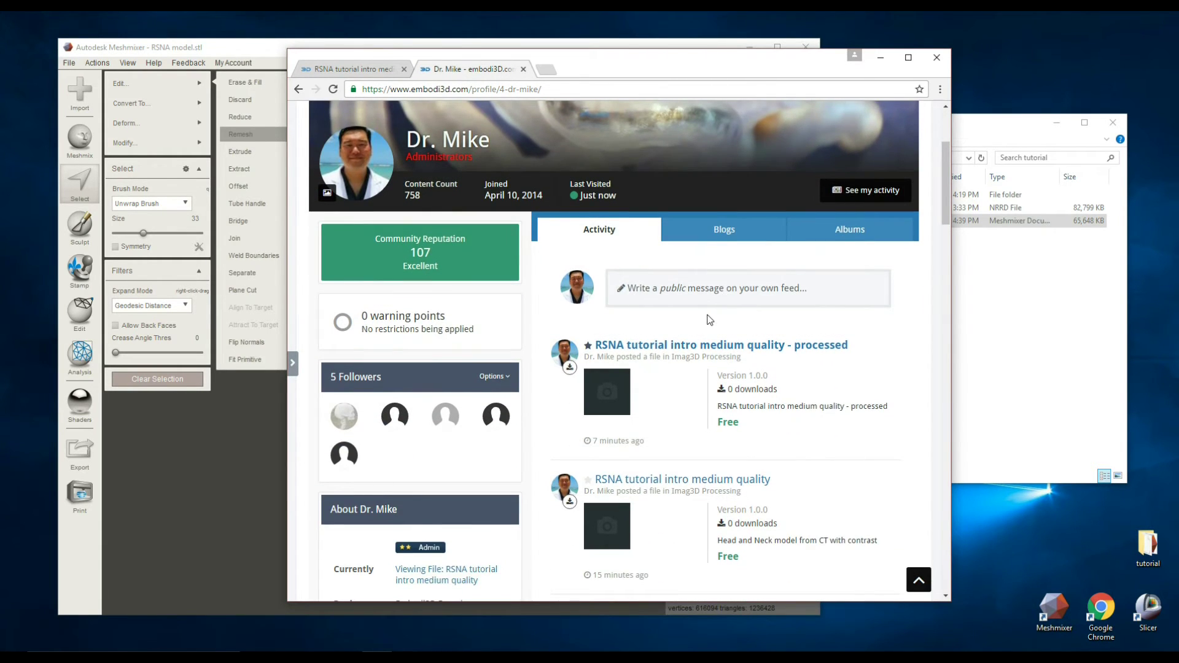
pyautogui.scroll(3, 697, 237)
pyautogui.moveTo(626, 163)
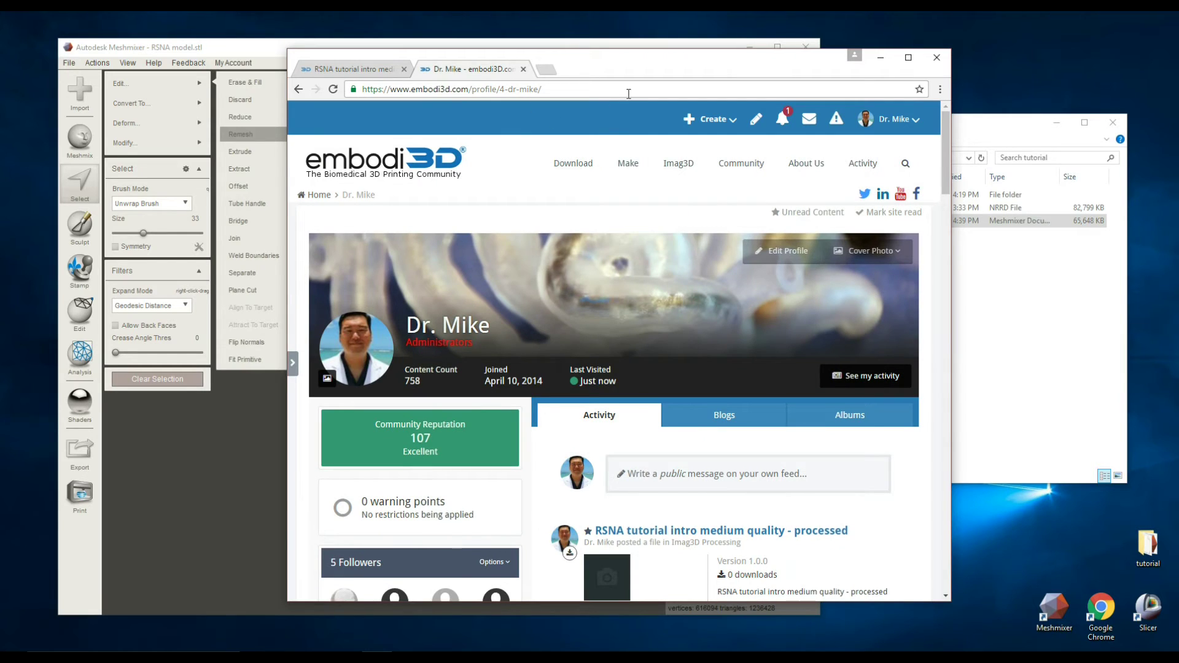
pyautogui.click(912, 122)
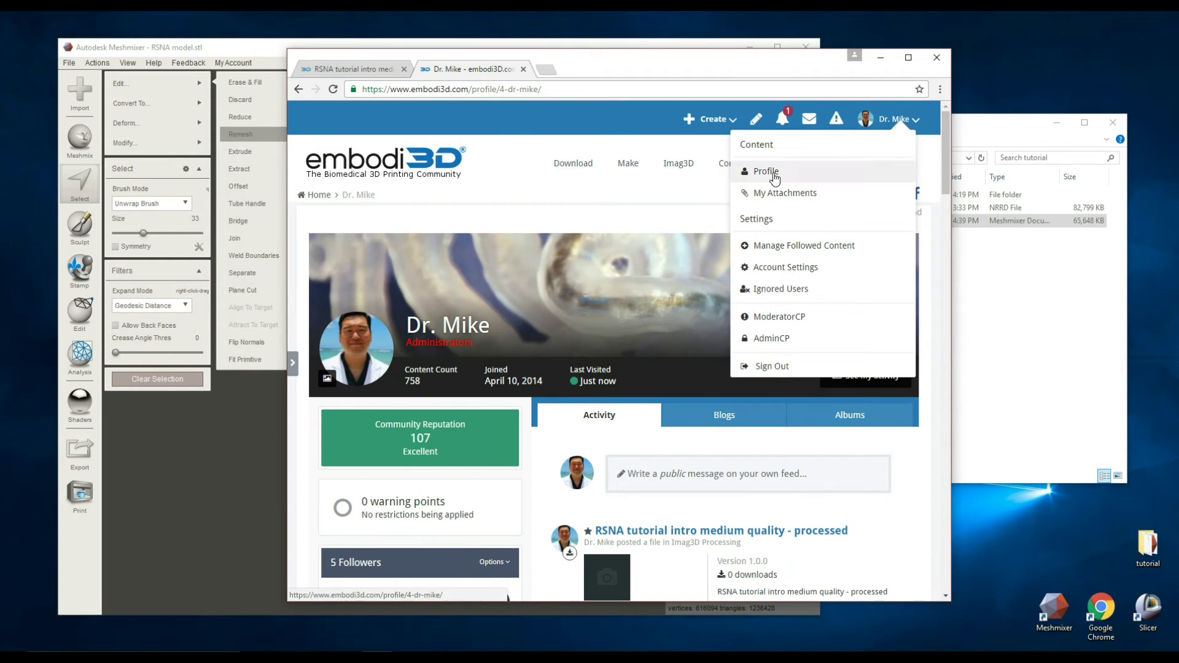
pyautogui.scroll(-3, 657, 381)
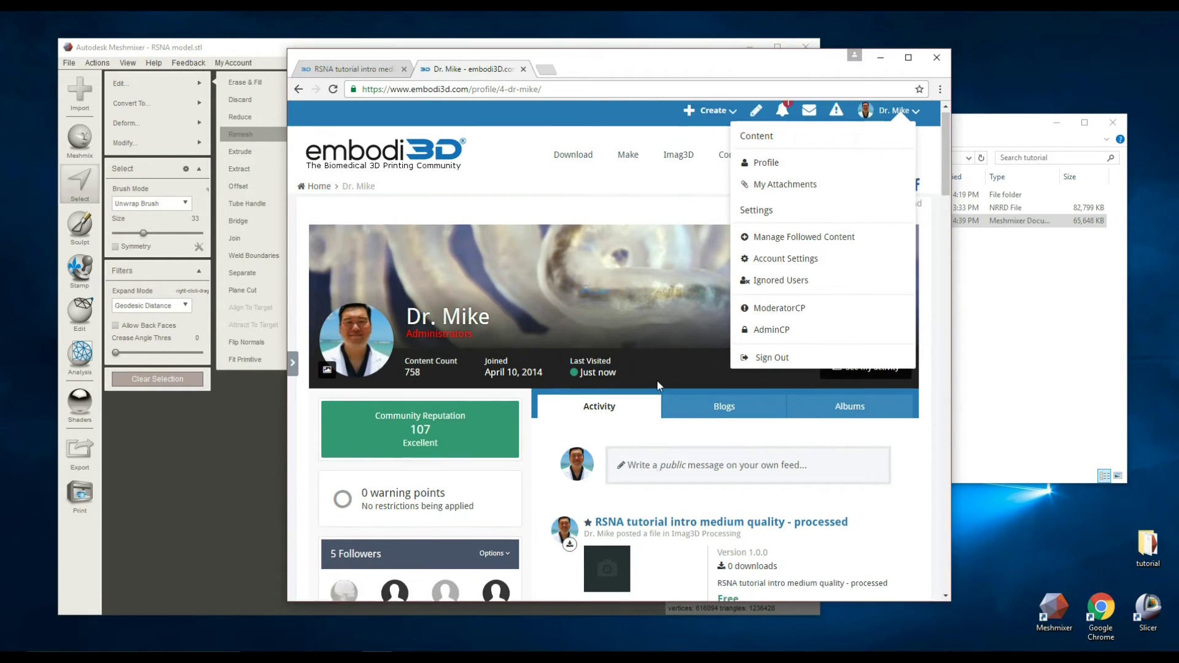
pyautogui.scroll(-2, 621, 356)
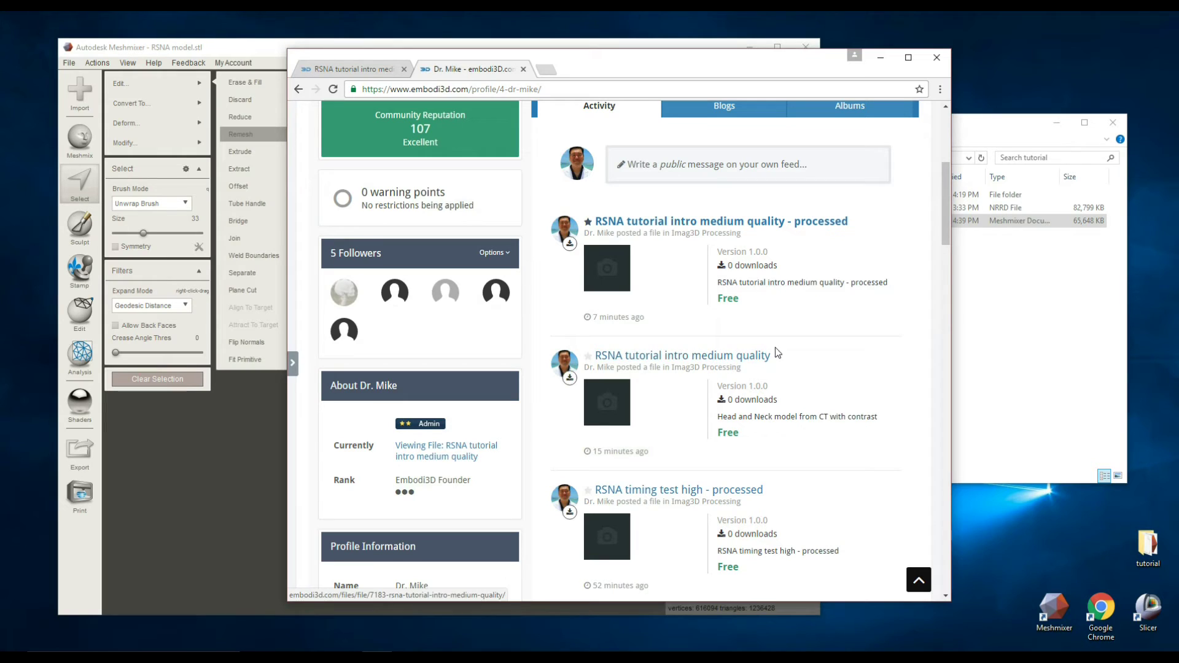
pyautogui.click(645, 226)
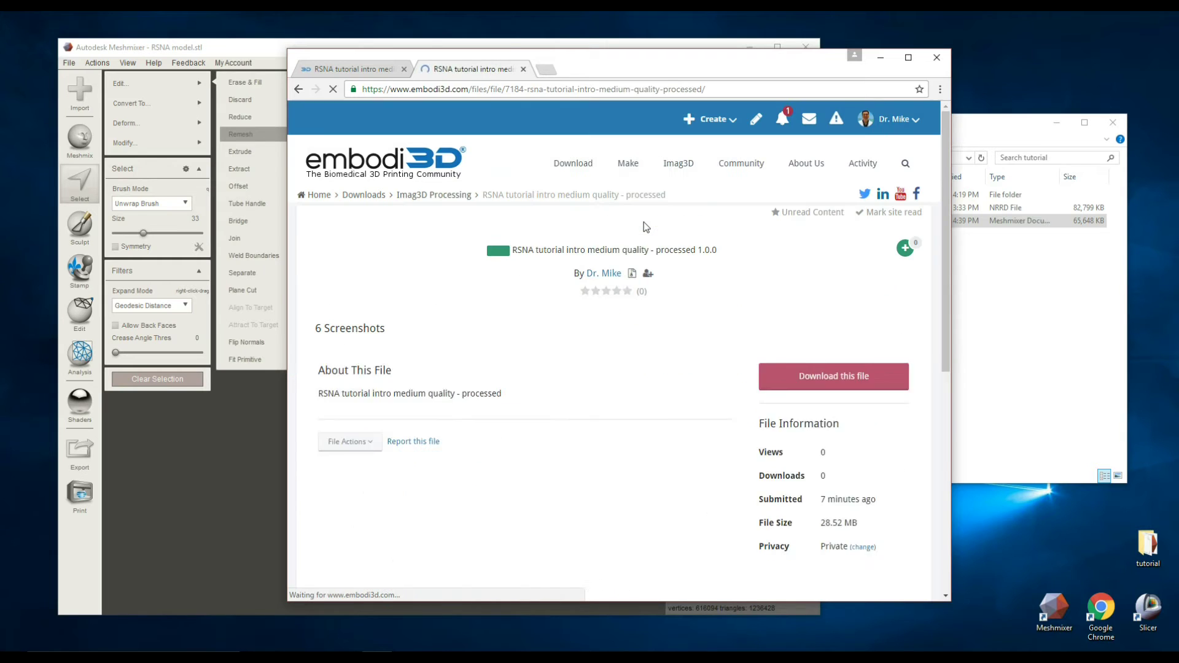
# Look through the six preview screenshots of the processed bone model at enlarged size, from the back view to the front view
pyautogui.scroll(-2, 746, 199)
pyautogui.scroll(2, 758, 220)
pyautogui.scroll(-1, 772, 222)
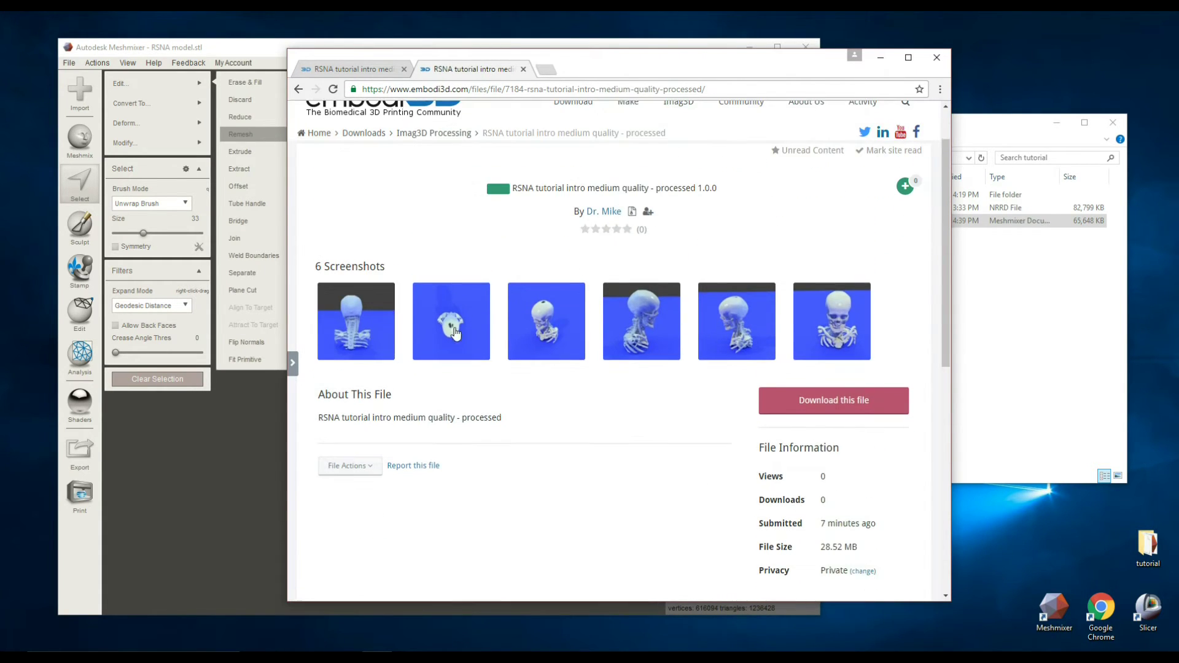
pyautogui.click(511, 292)
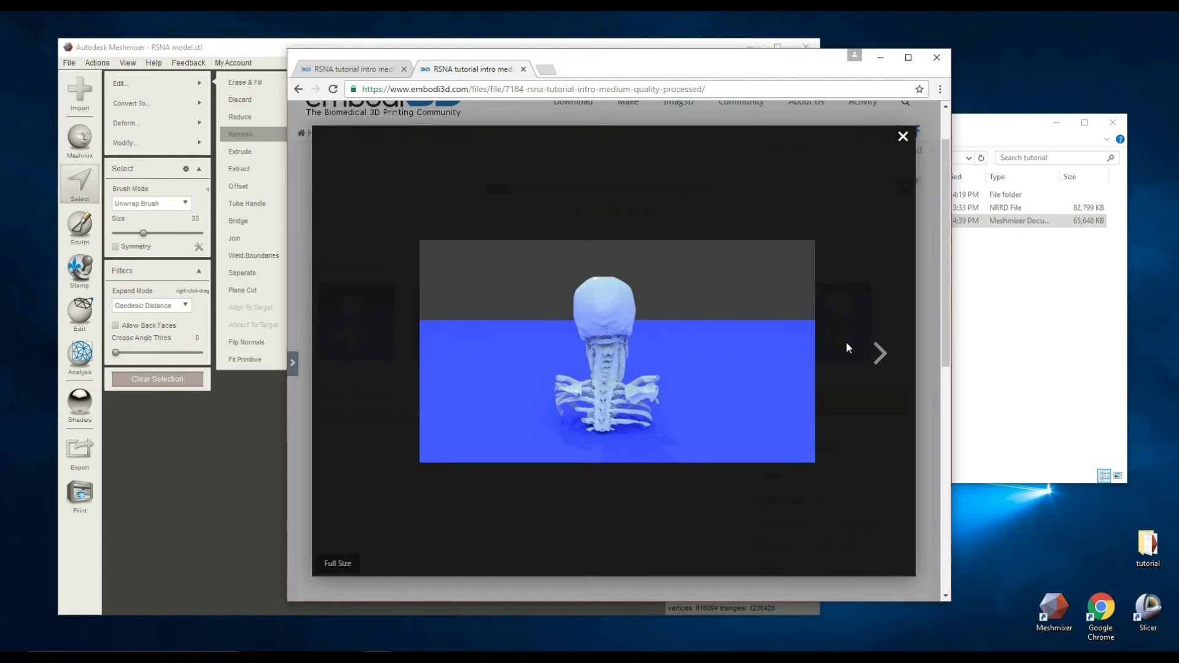
pyautogui.click(882, 363)
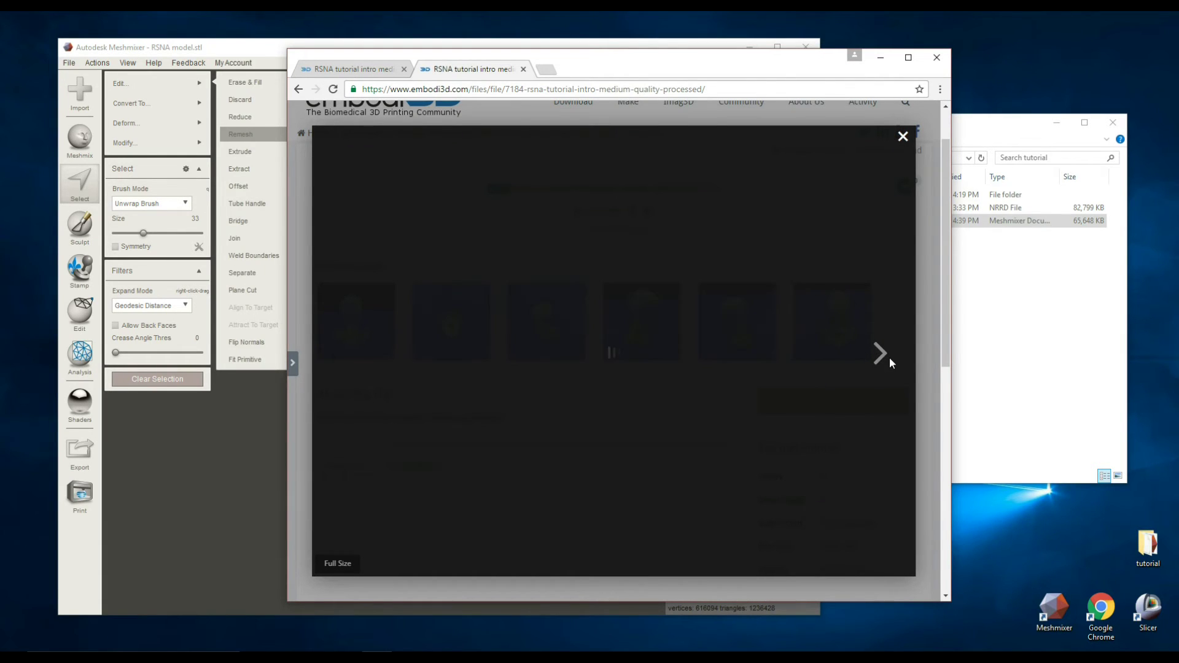
pyautogui.click(884, 360)
pyautogui.click(881, 355)
pyautogui.click(881, 354)
pyautogui.click(882, 354)
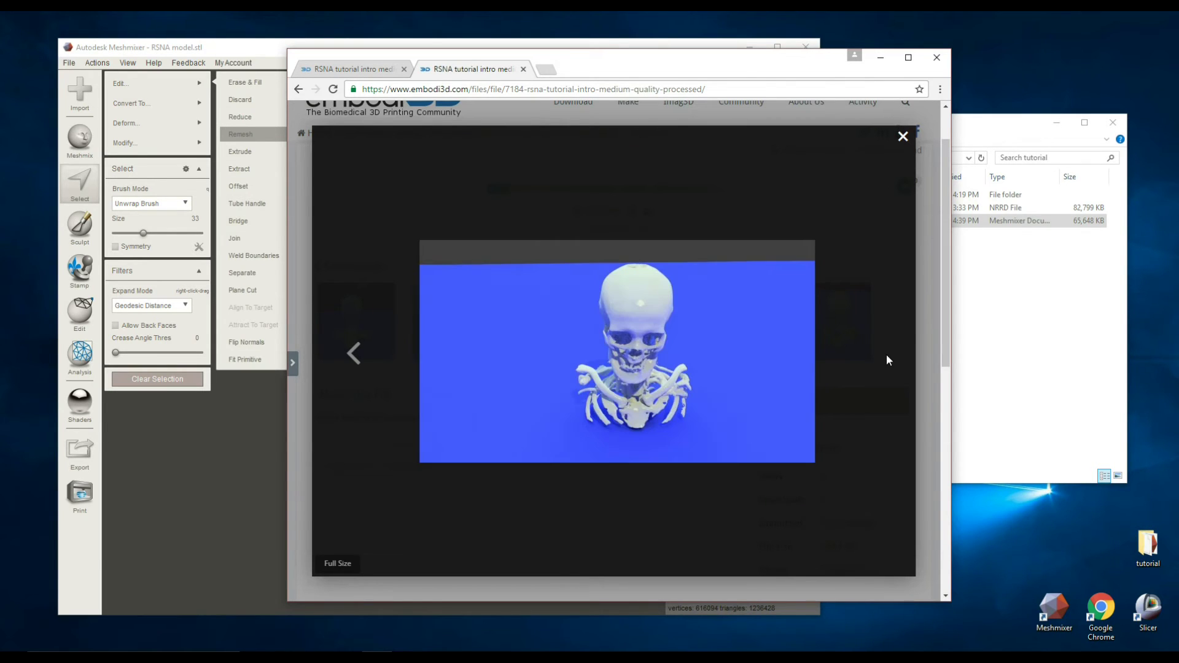
pyautogui.click(903, 136)
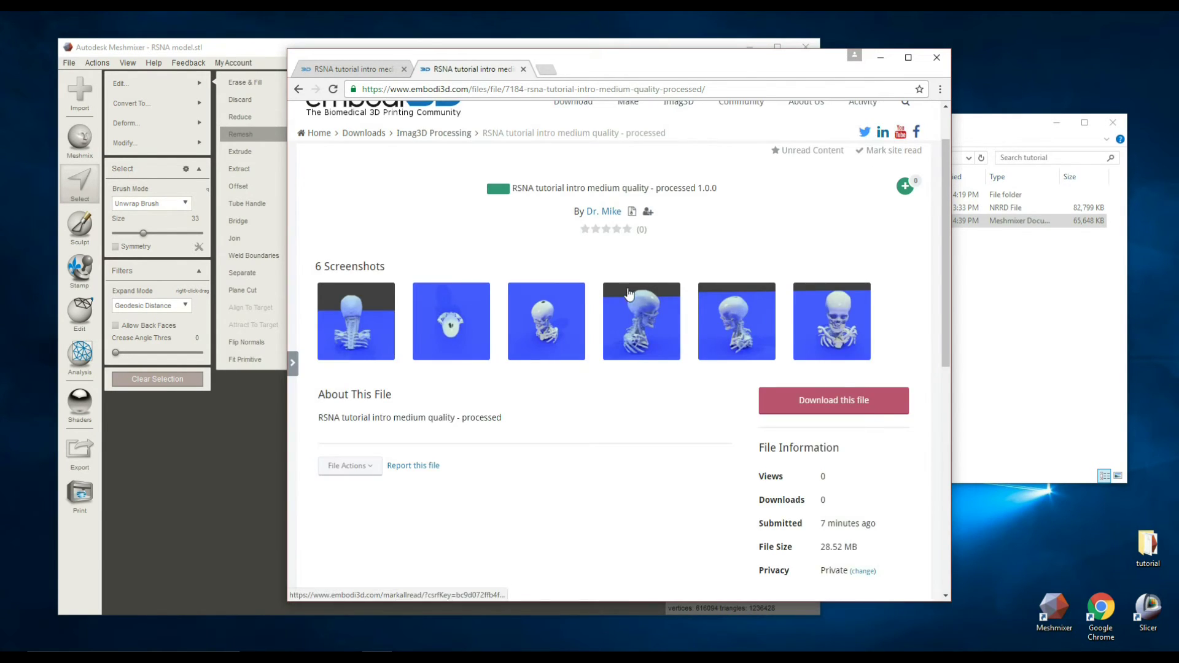
# Download the processed model's STL file, agreeing to the download terms
pyautogui.scroll(-2, 623, 302)
pyautogui.scroll(2, 622, 302)
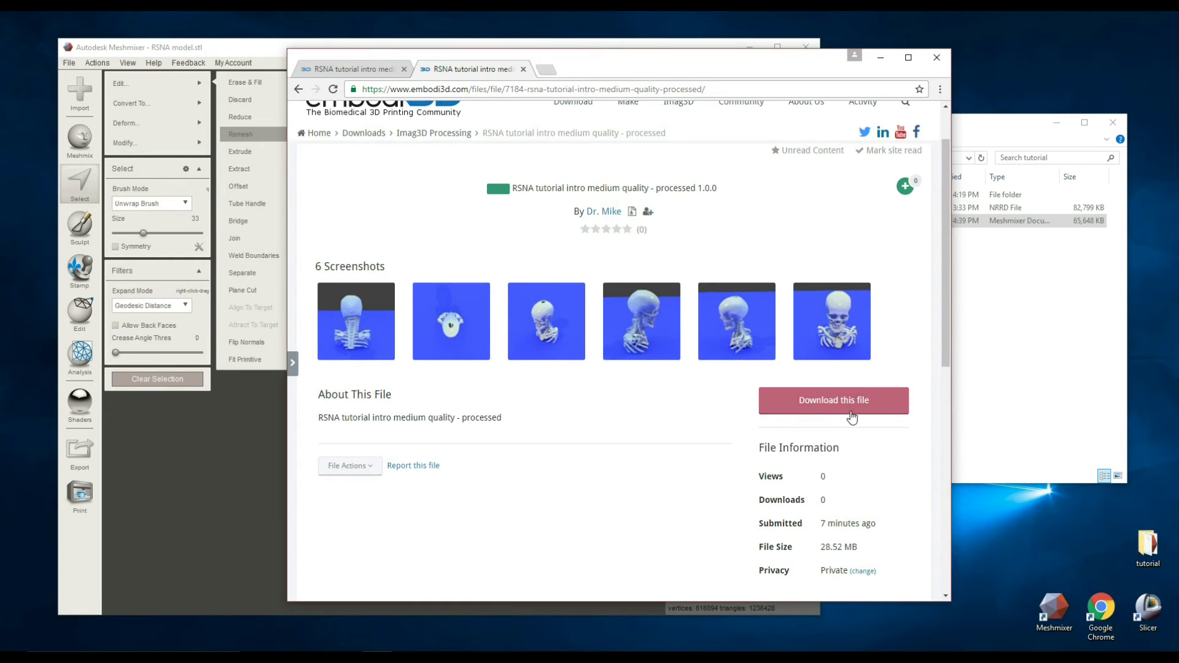
pyautogui.click(849, 407)
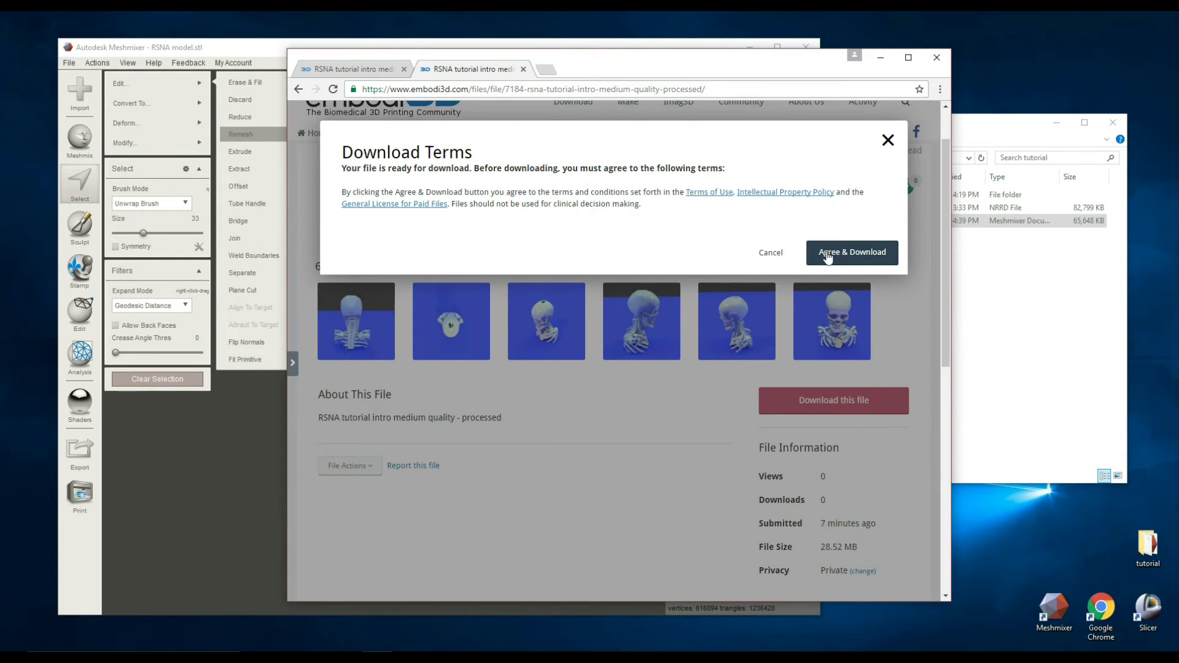
pyautogui.click(831, 253)
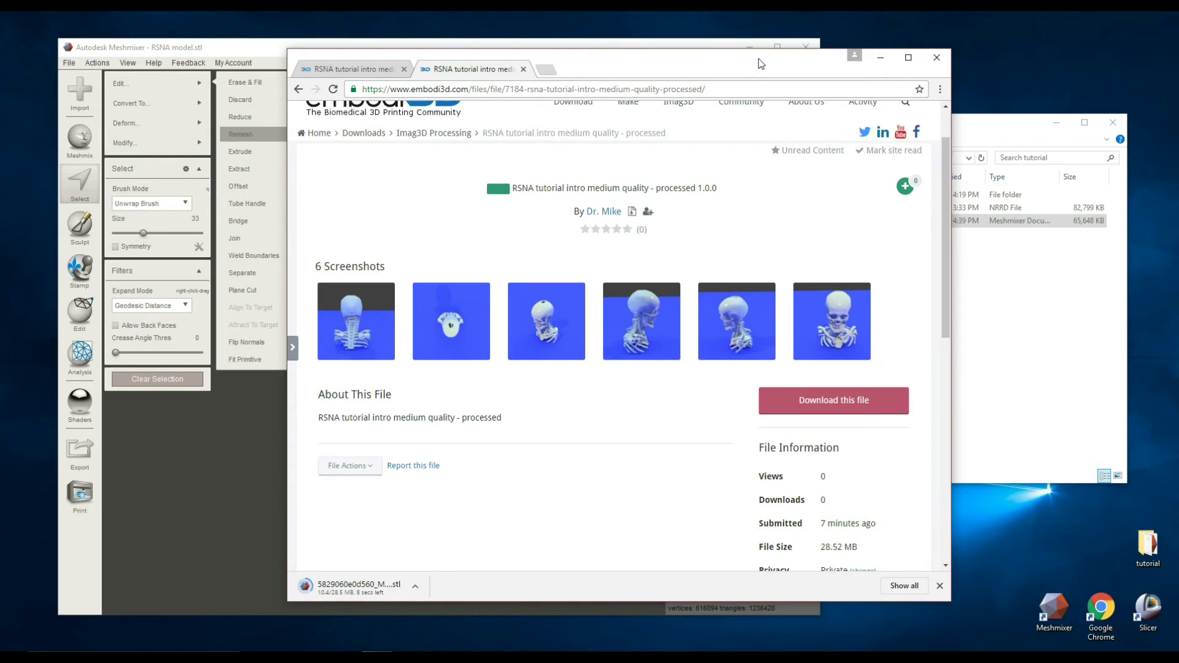
# Show the downloaded MANIXAngioCT STL in its folder and open it in a new Meshmixer window
pyautogui.moveTo(630, 64); pyautogui.dragTo(581, 38)
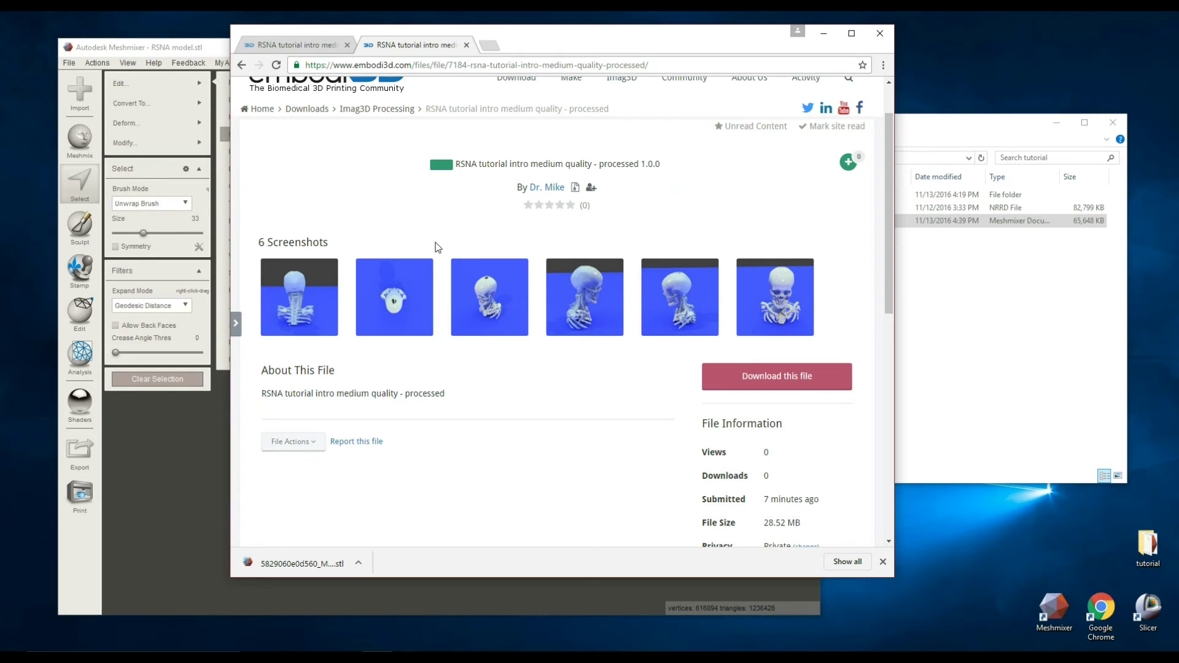
pyautogui.click(358, 563)
pyautogui.click(393, 618)
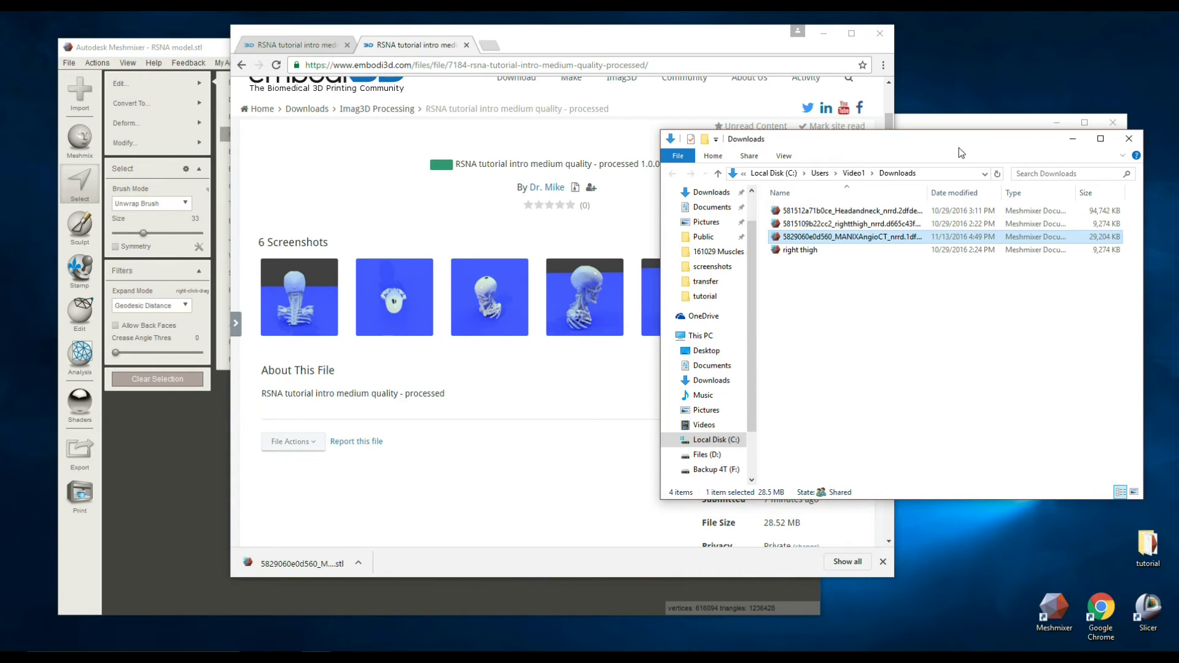
pyautogui.moveTo(921, 145); pyautogui.dragTo(932, 288)
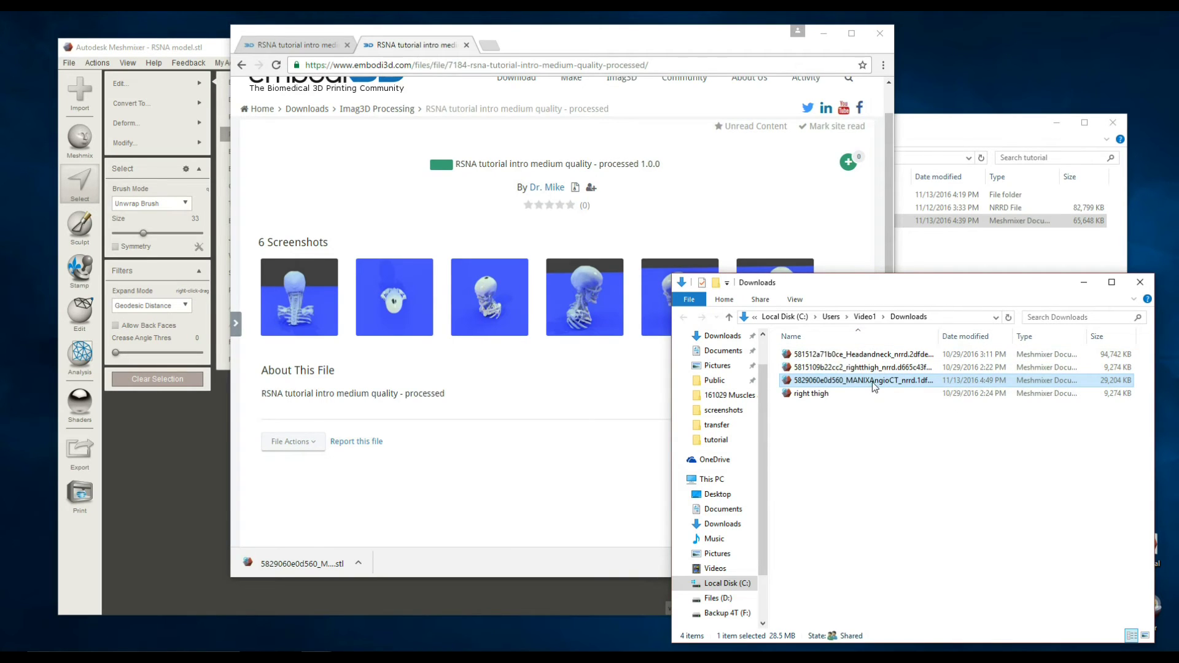
pyautogui.moveTo(915, 295); pyautogui.dragTo(918, 87)
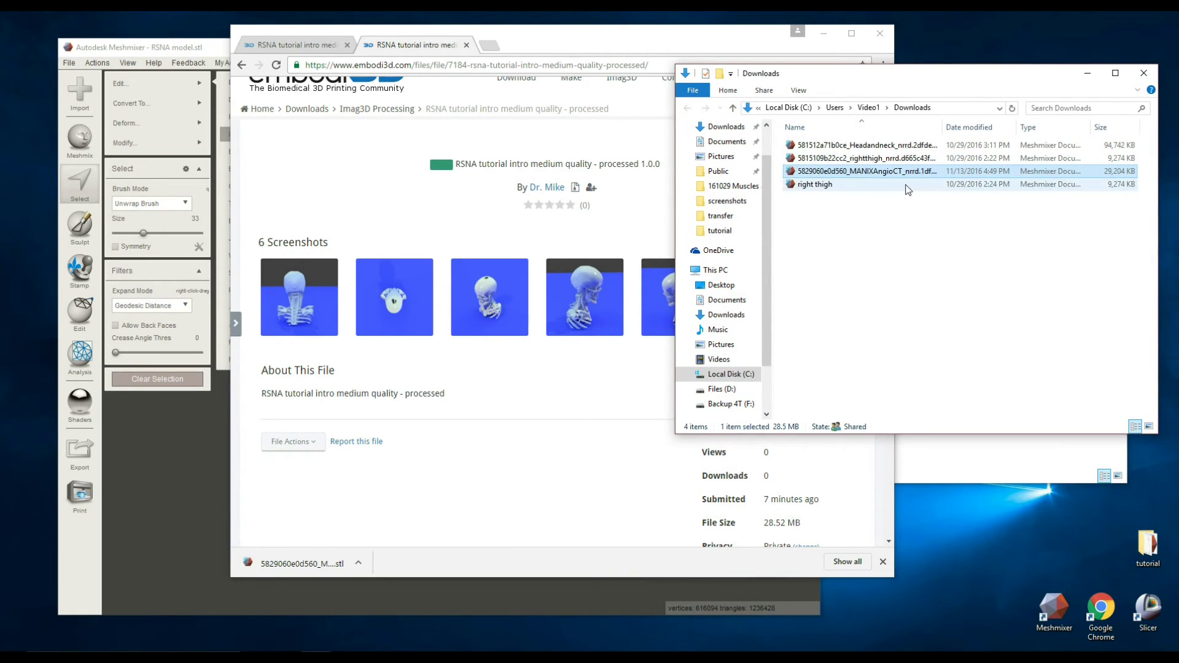
pyautogui.moveTo(902, 178); pyautogui.dragTo(1054, 606)
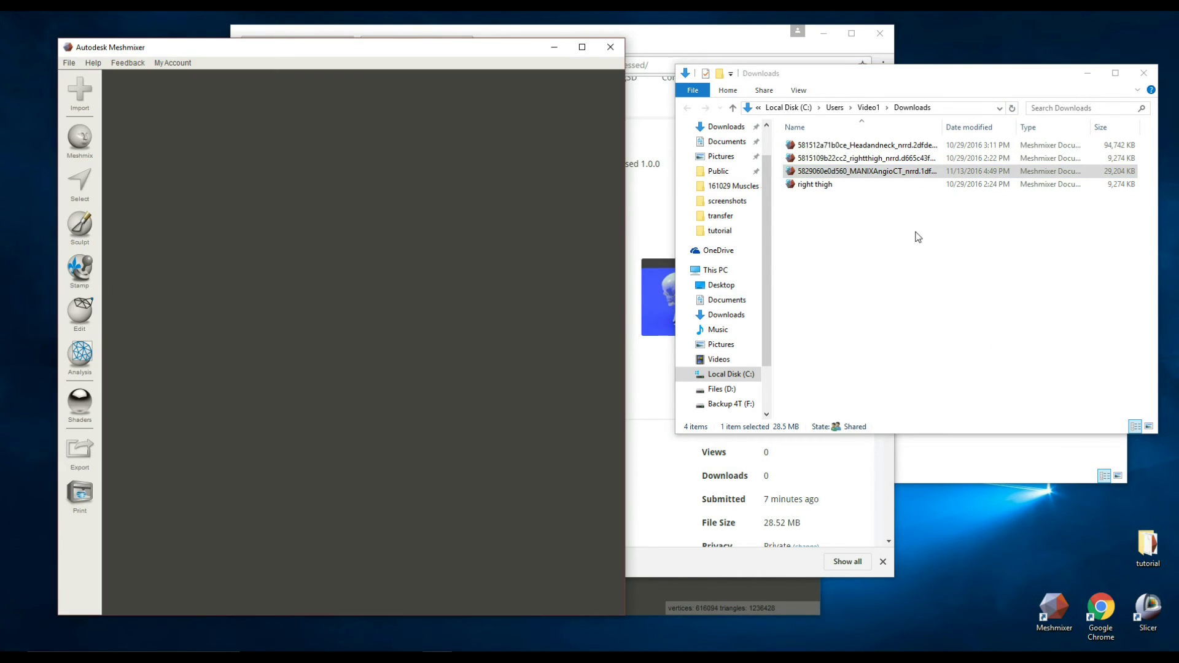
# Delete the older Headandneck, rightthigh and right thigh files from the Downloads folder, keeping the MANIXAngioCT file
pyautogui.click(867, 145)
pyautogui.keyDown('ctrl'); pyautogui.click(869, 159); pyautogui.keyUp('ctrl')
pyautogui.keyDown('ctrl'); pyautogui.click(819, 184); pyautogui.keyUp('ctrl')
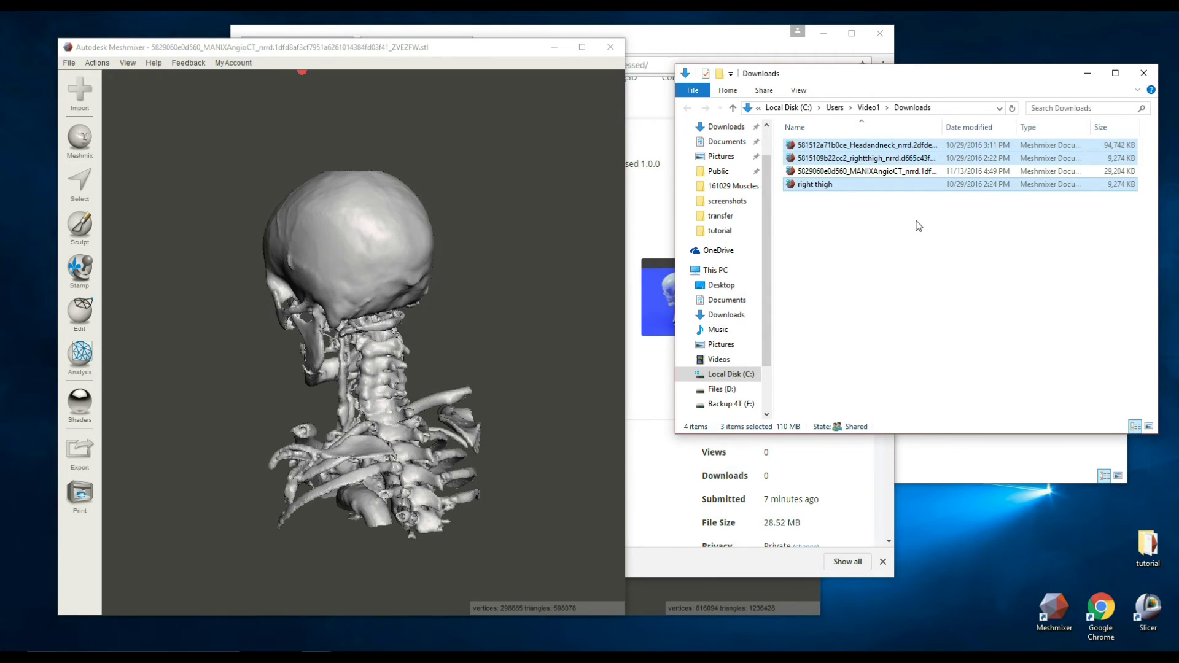
pyautogui.press('Delete')
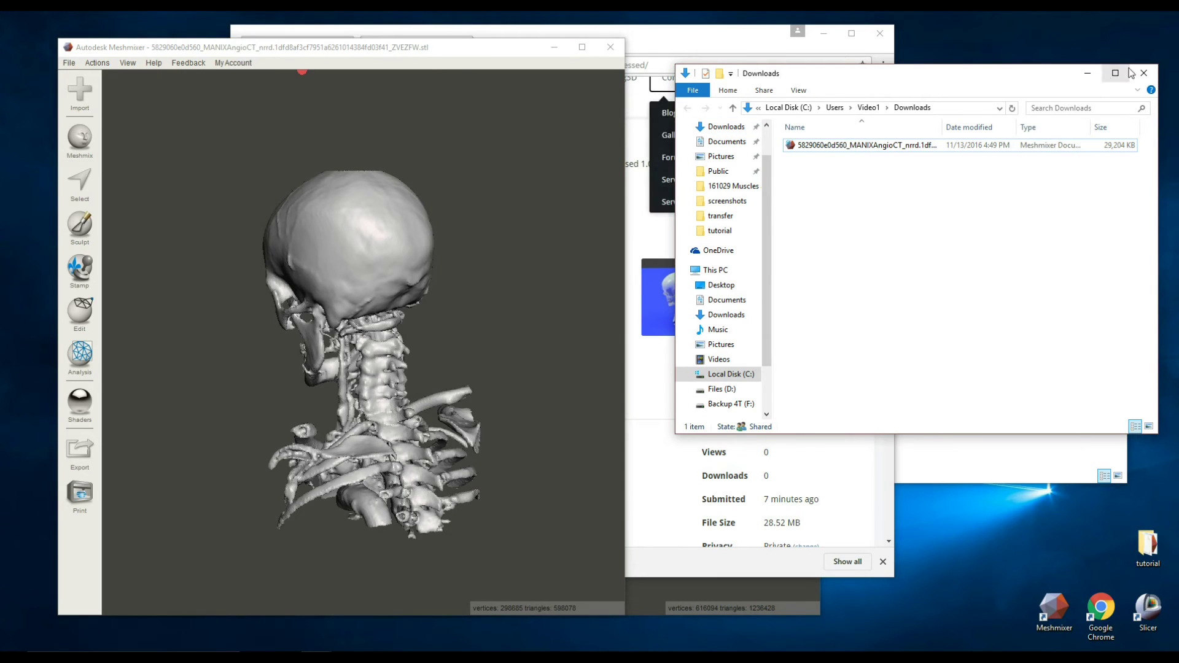
# Close the Downloads folder window and maximize the Meshmixer window showing the downloaded model
pyautogui.click(1143, 73)
pyautogui.moveTo(519, 49); pyautogui.dragTo(896, 48)
pyautogui.click(960, 39)
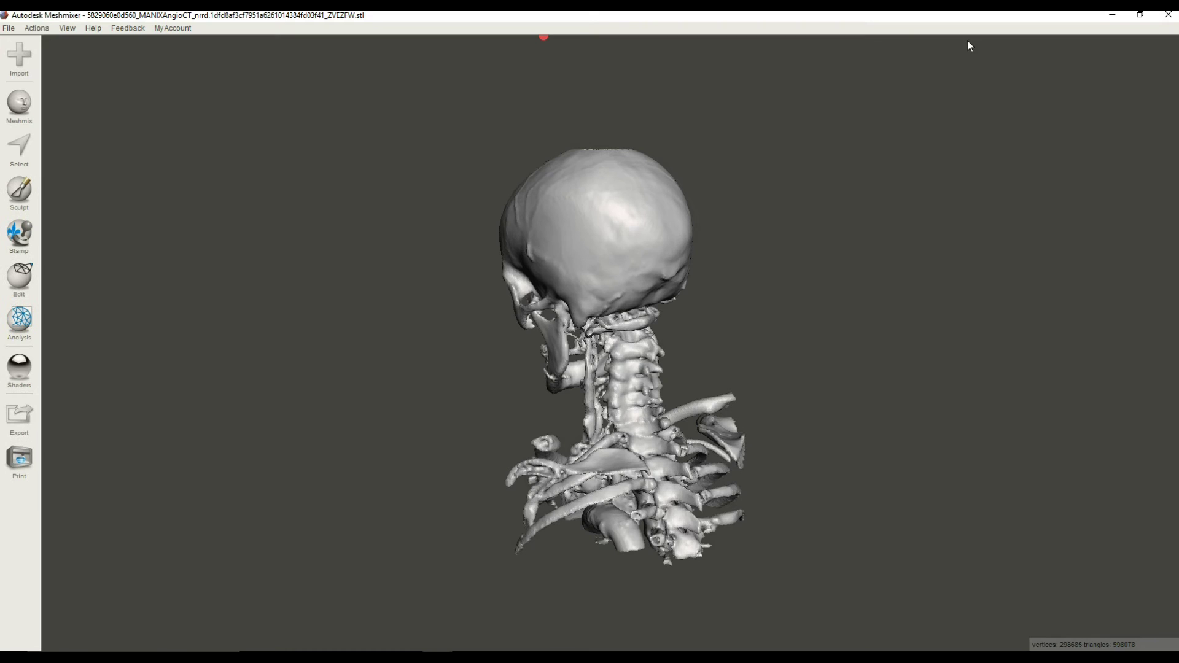
# Run the Inspector on the downloaded model and auto-repair all mesh defects with Flat Fill
pyautogui.scroll(3, 675, 402)
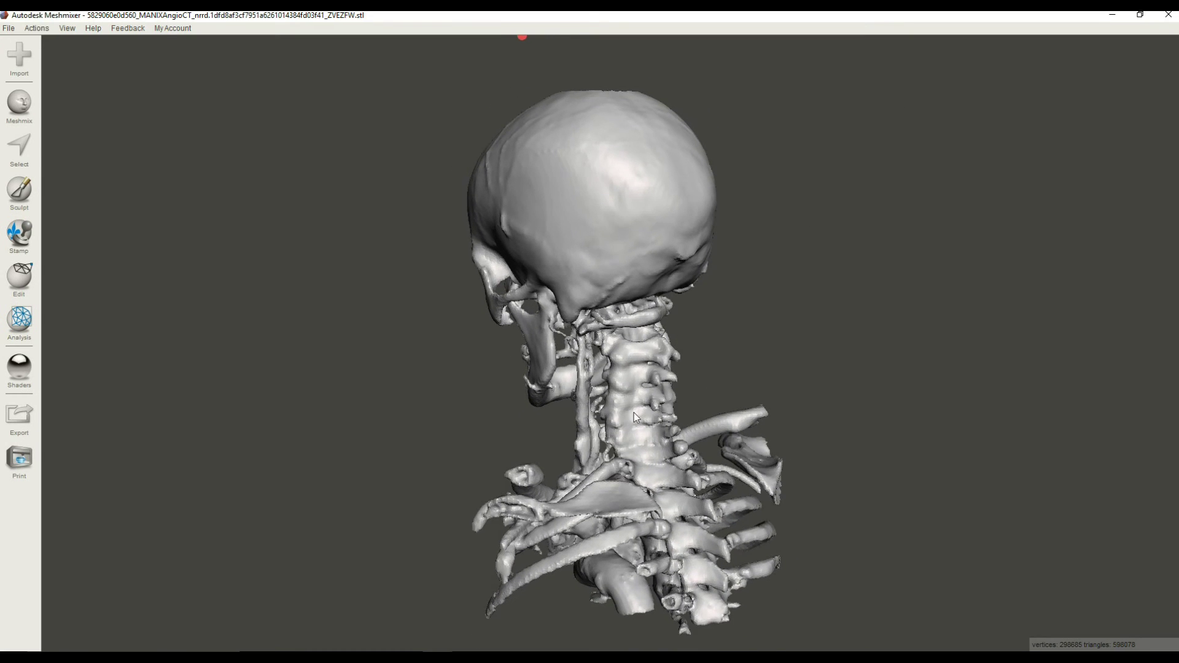
pyautogui.moveTo(396, 458); pyautogui.dragTo(616, 416, button='right')
pyautogui.moveTo(954, 252); pyautogui.dragTo(663, 249, button='right')
pyautogui.click(19, 319)
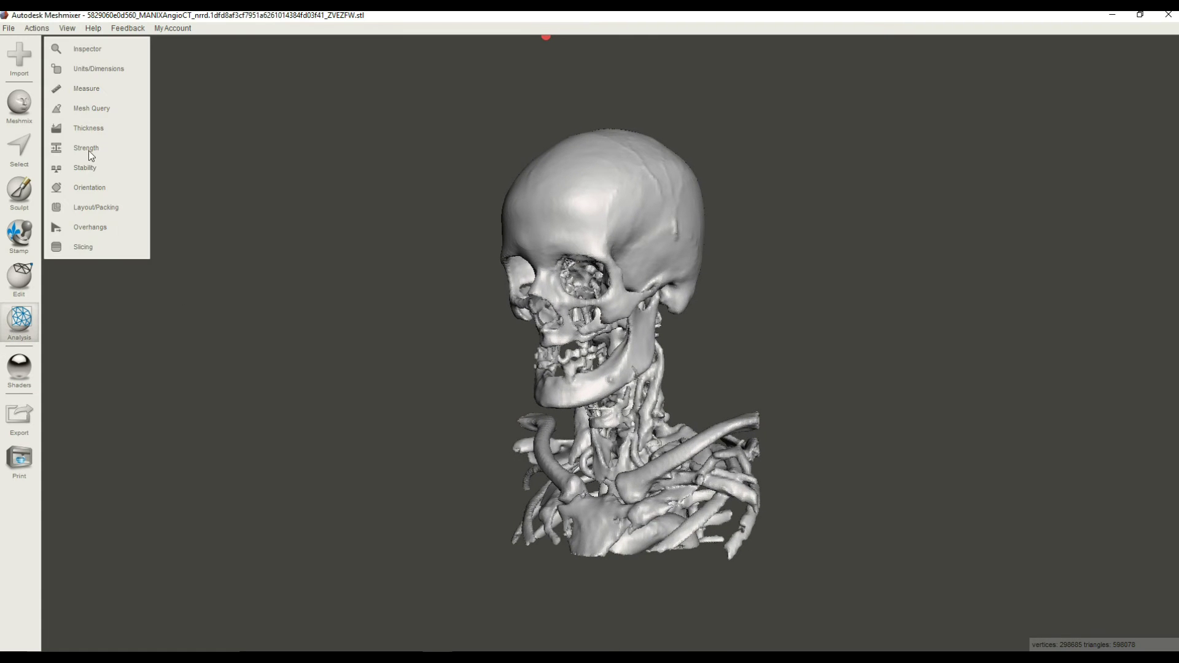
pyautogui.click(81, 49)
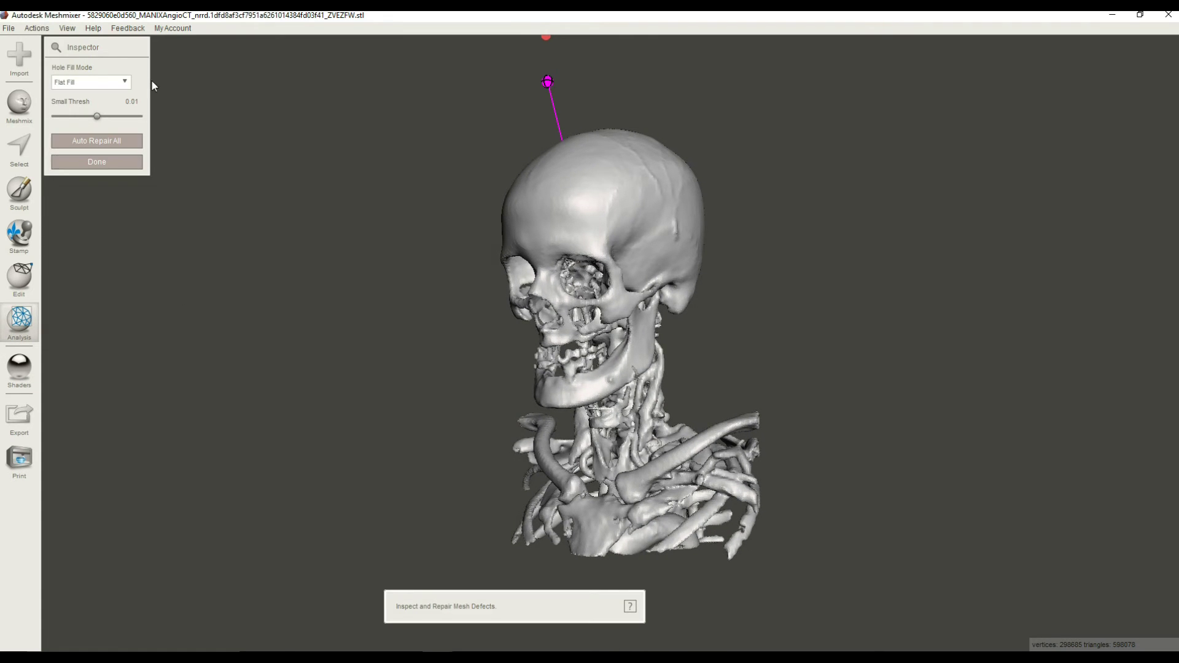
pyautogui.moveTo(387, 216); pyautogui.dragTo(537, 271, button='right')
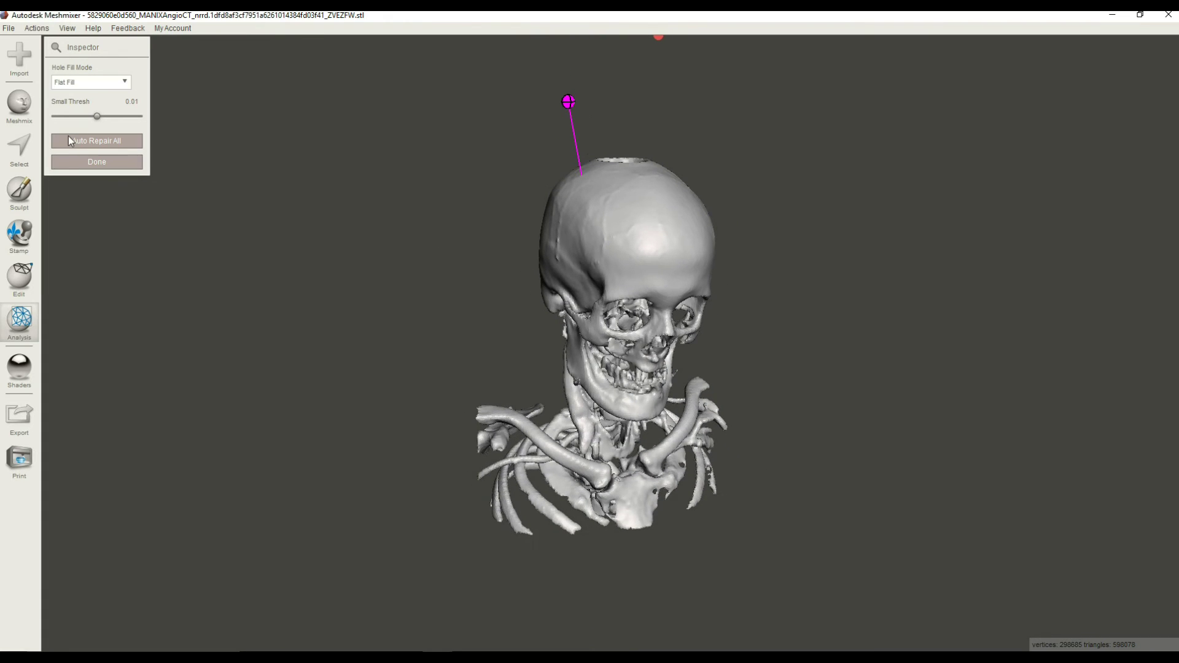
pyautogui.click(75, 142)
# Examine the repaired mesh from behind, looking closely at the skull base and the cervical vertebrae
pyautogui.scroll(-2, 732, 367)
pyautogui.scroll(3, 712, 402)
pyautogui.moveTo(710, 410); pyautogui.dragTo(312, 478, button='right')
pyautogui.moveTo(502, 442); pyautogui.dragTo(480, 471, button='right')
pyautogui.scroll(3, 620, 182)
pyautogui.scroll(3, 619, 196)
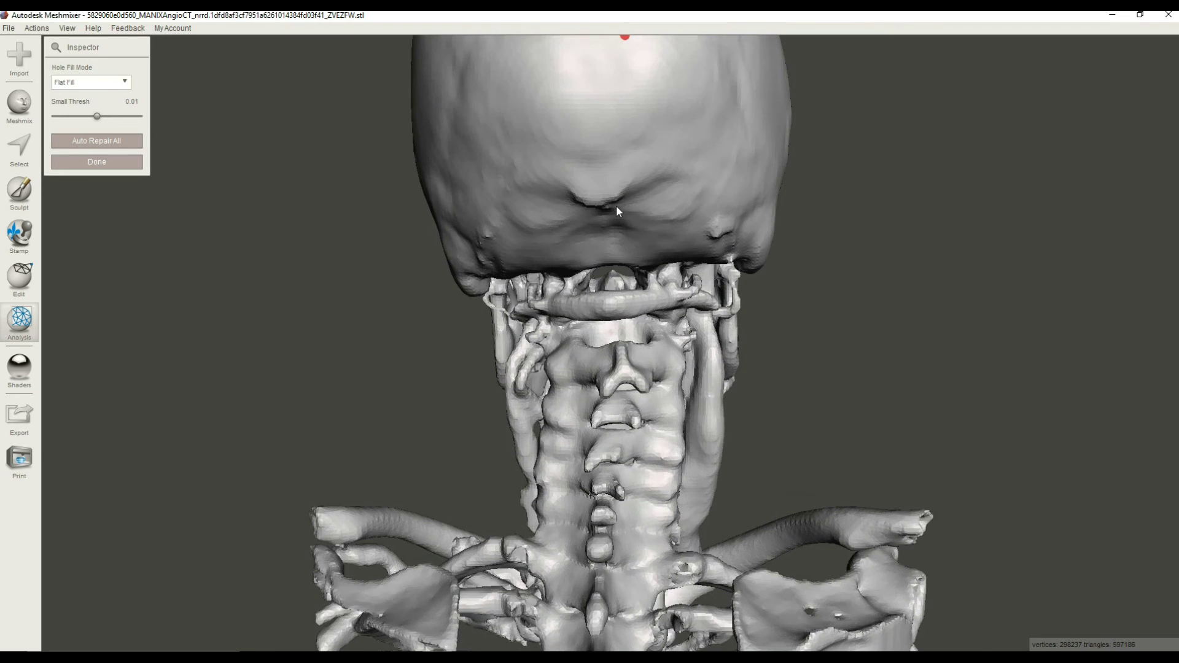
pyautogui.scroll(3, 600, 396)
pyautogui.scroll(3, 600, 397)
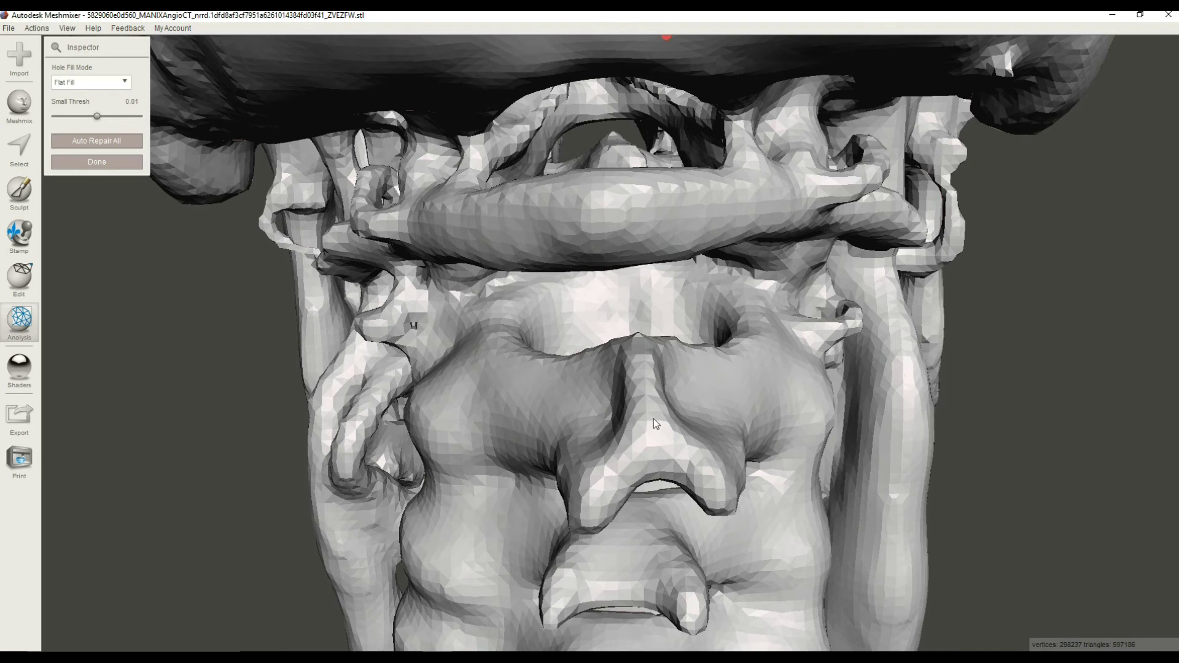
pyautogui.scroll(-2, 647, 402)
pyautogui.scroll(-4, 725, 263)
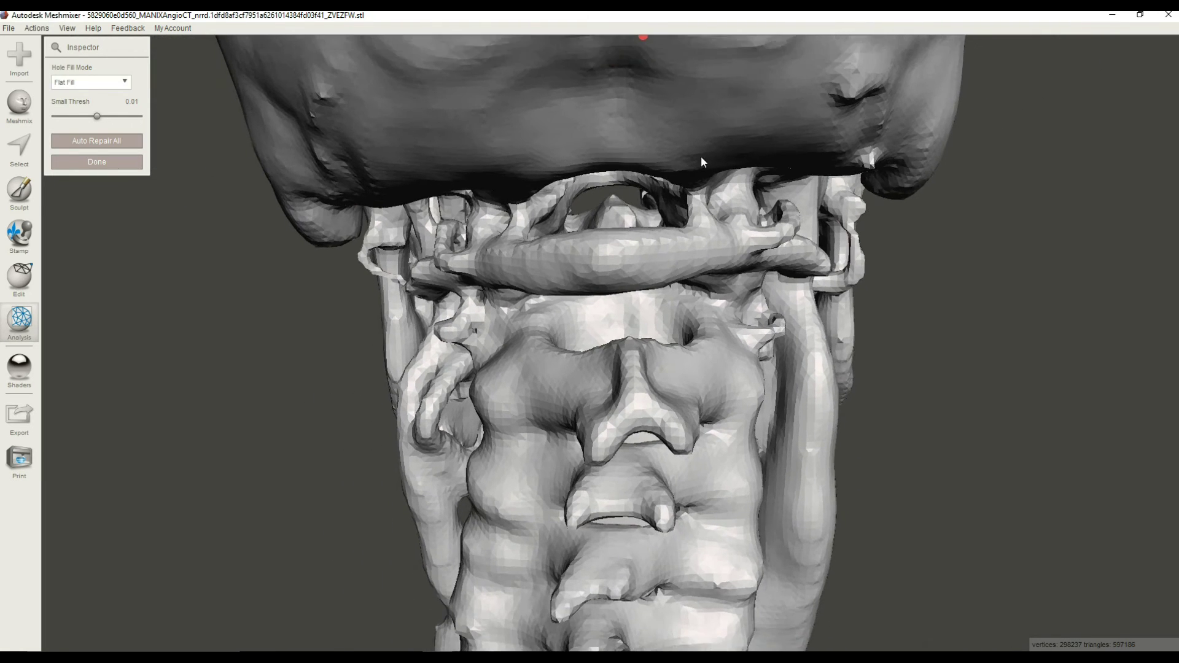
pyautogui.scroll(3, 673, 222)
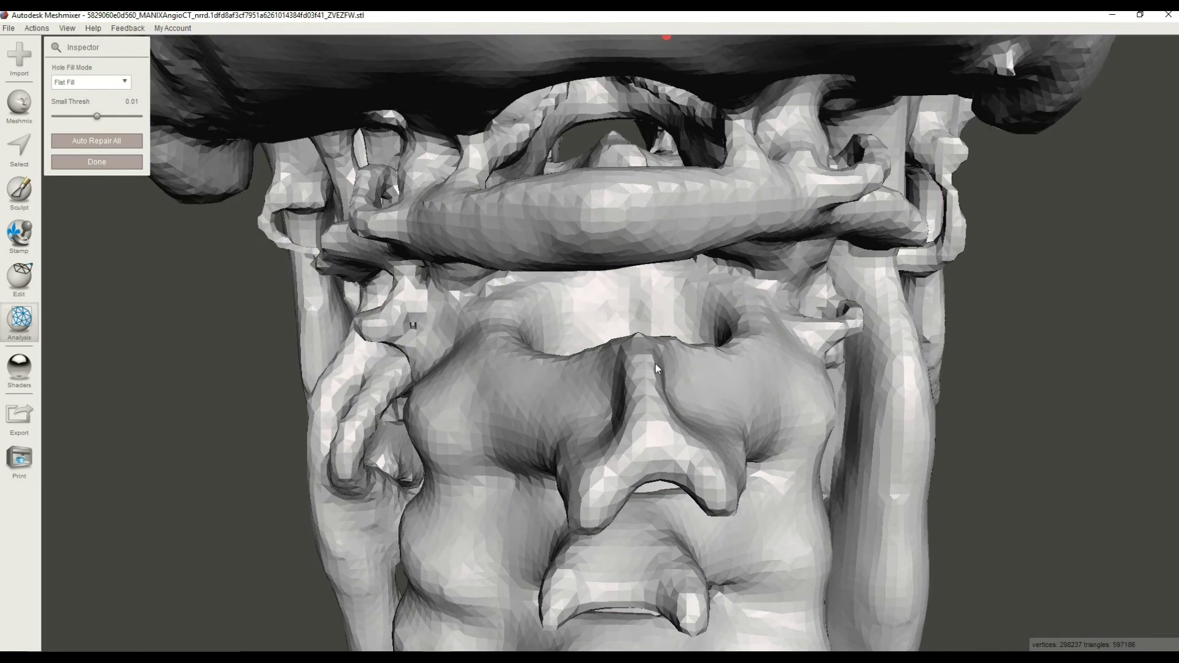
pyautogui.scroll(-6, 636, 265)
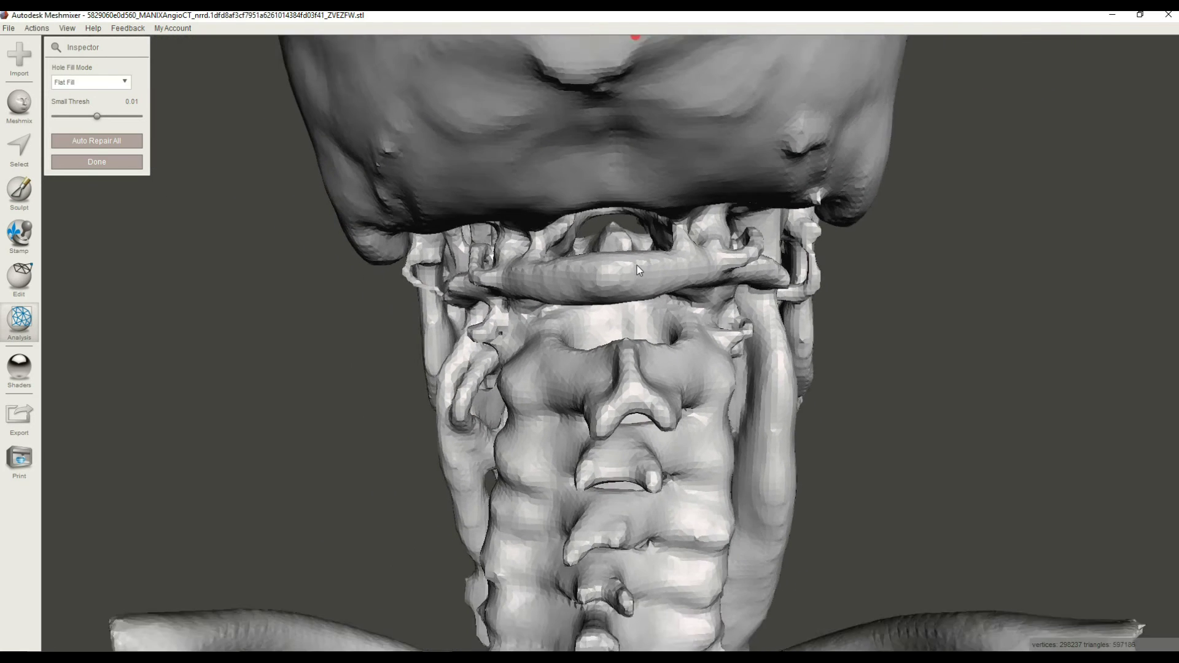
pyautogui.scroll(-6, 711, 306)
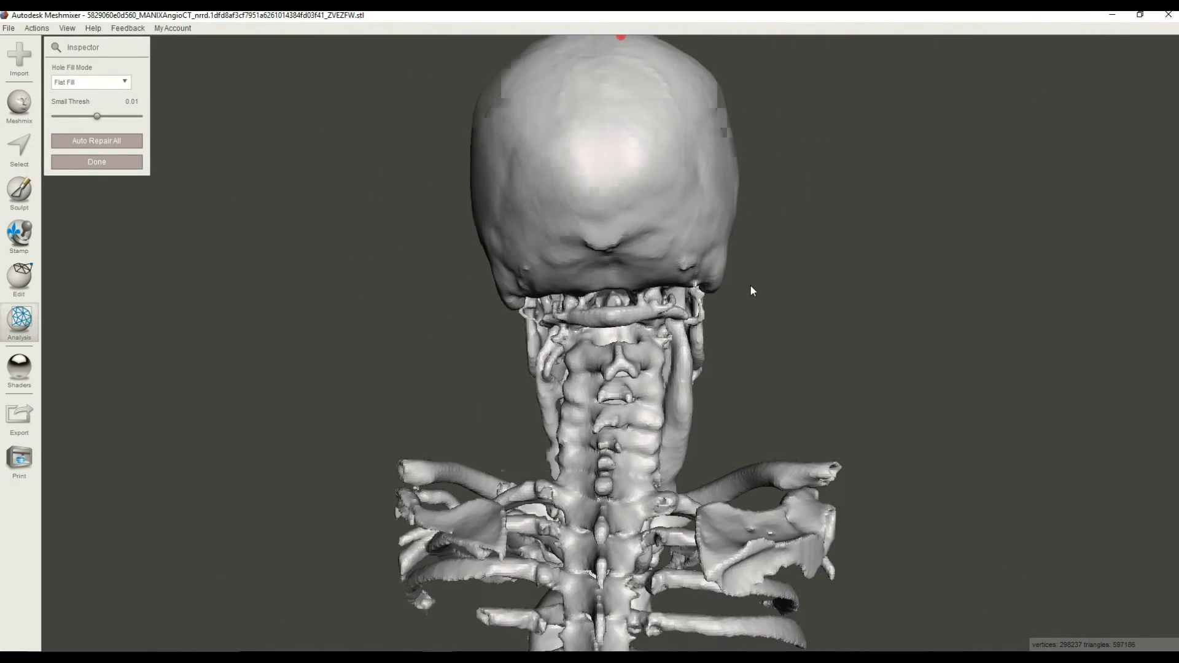
# Inspect the skull, jaw and shoulder bones of the repaired model from the side and front
pyautogui.moveTo(921, 418); pyautogui.dragTo(664, 366, button='right')
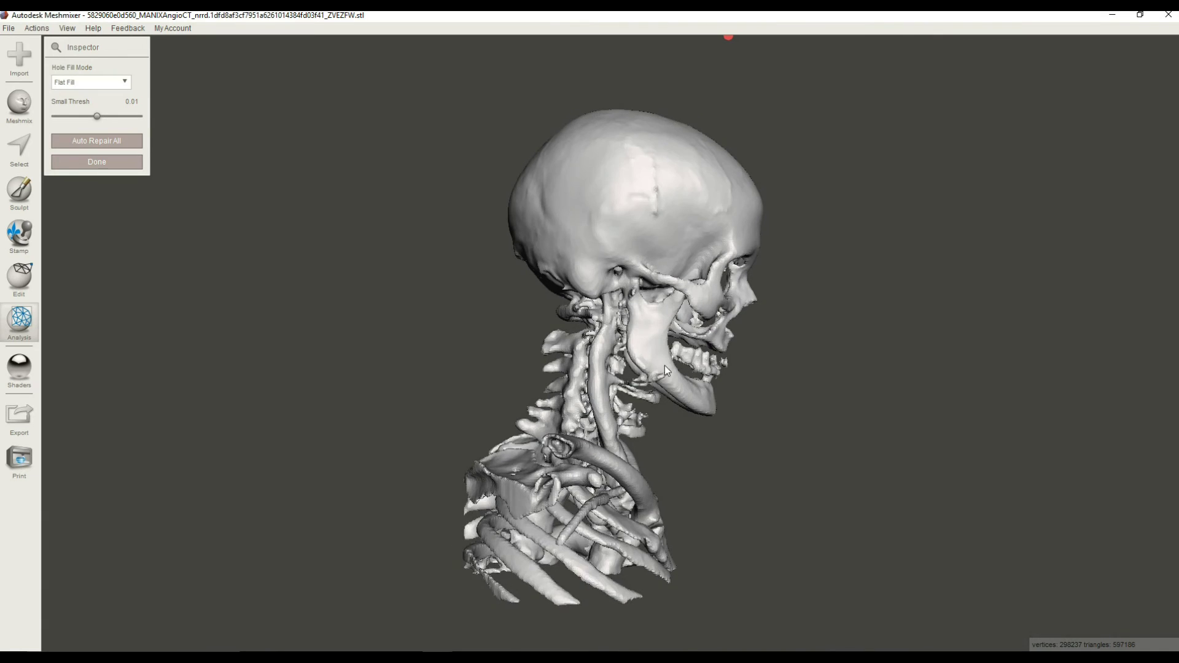
pyautogui.scroll(4, 676, 401)
pyautogui.moveTo(781, 412); pyautogui.dragTo(641, 356, button='right')
pyautogui.scroll(-2, 641, 356)
pyautogui.scroll(-1, 640, 357)
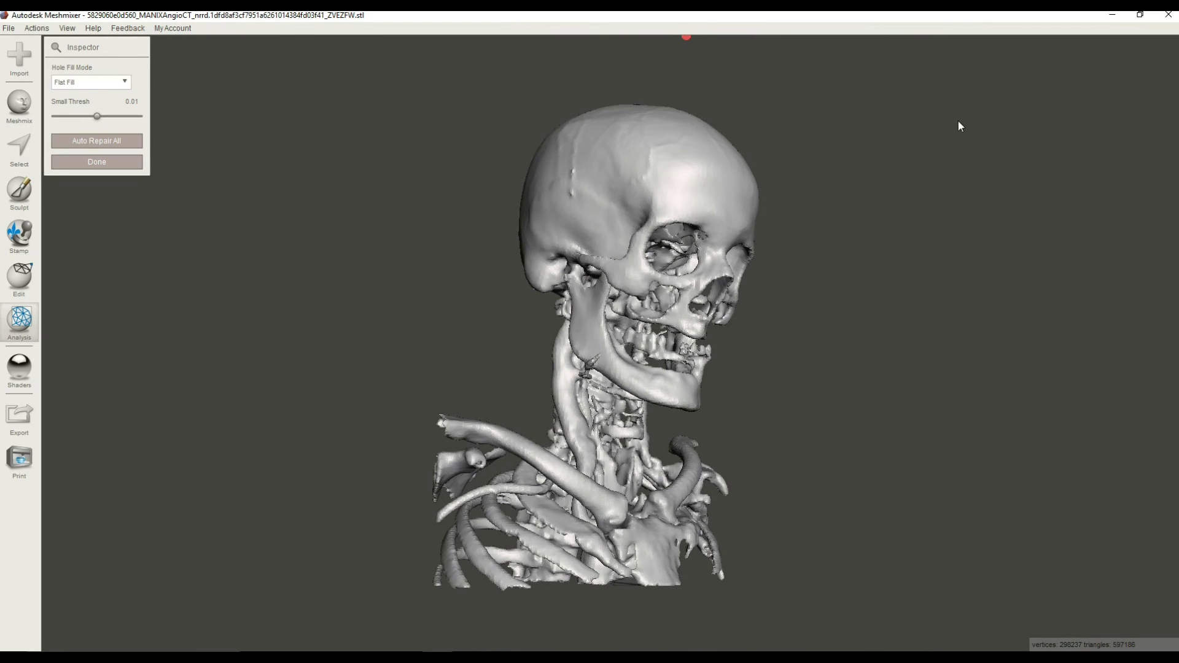
# Restore the Meshmixer window to a smaller size and compare the submission times of the original and processed files in the browser
pyautogui.click(1140, 14)
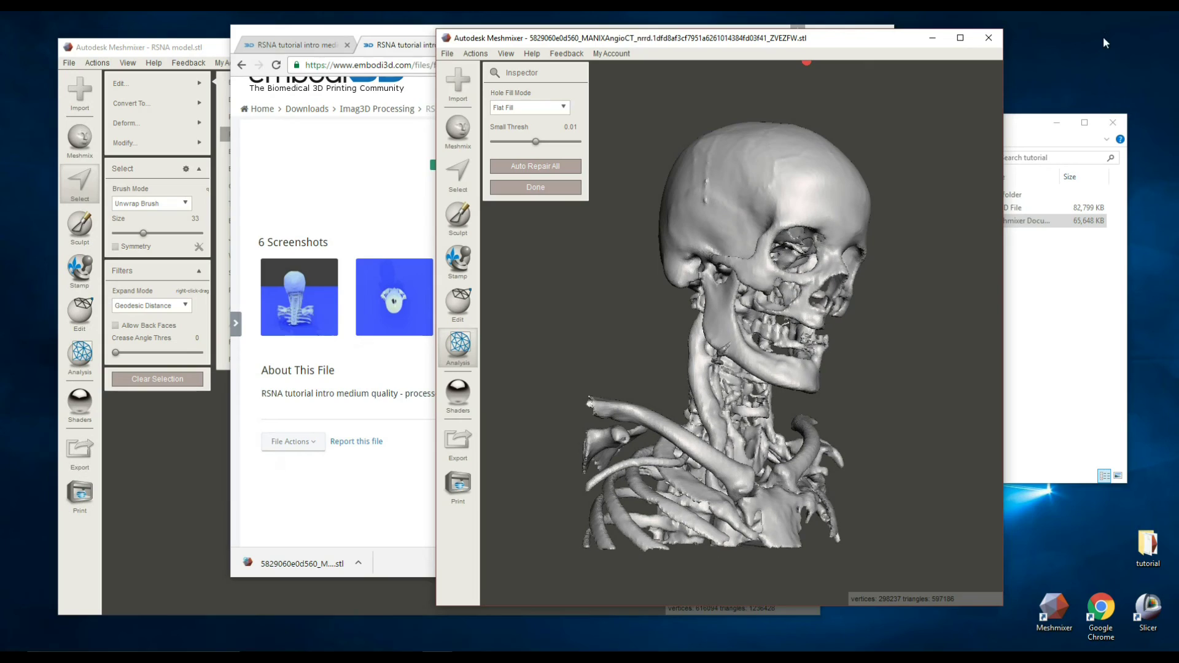
pyautogui.moveTo(868, 43); pyautogui.dragTo(915, 72)
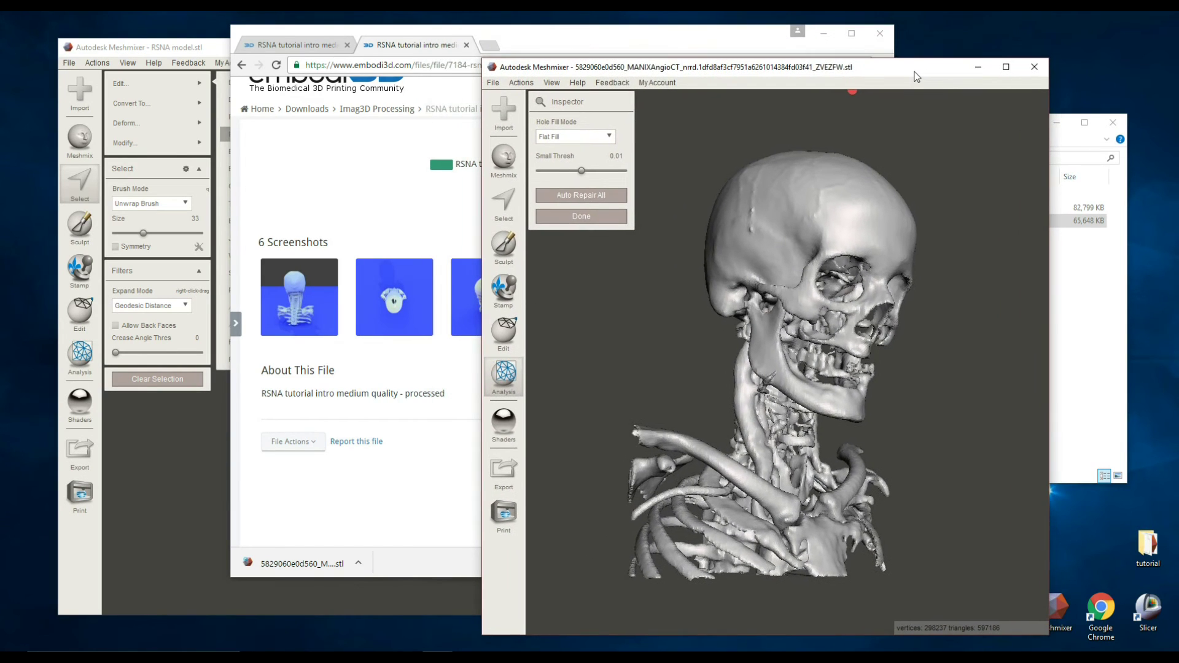
pyautogui.click(420, 387)
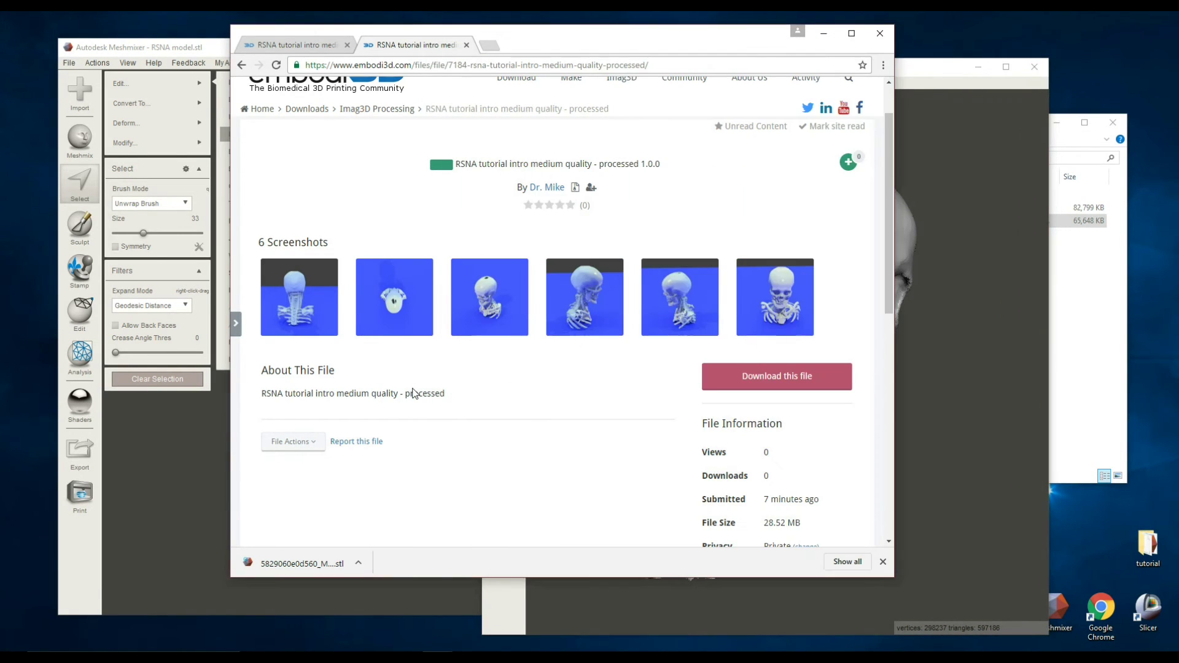
pyautogui.scroll(-1, 746, 413)
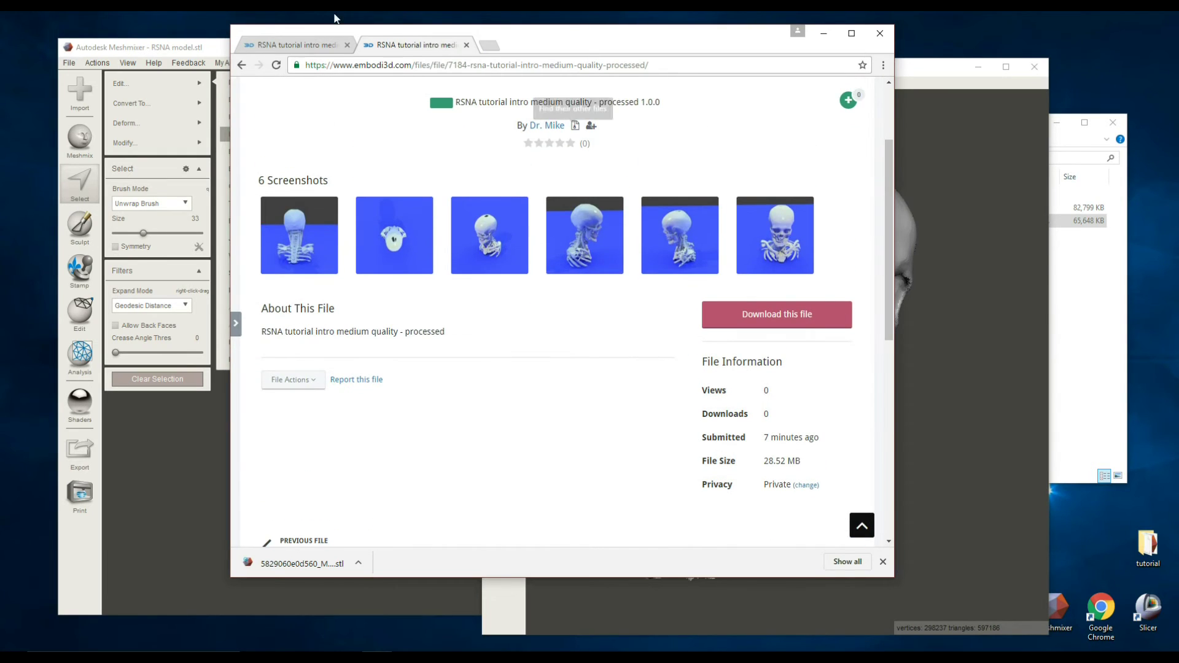
pyautogui.click(274, 44)
pyautogui.click(276, 65)
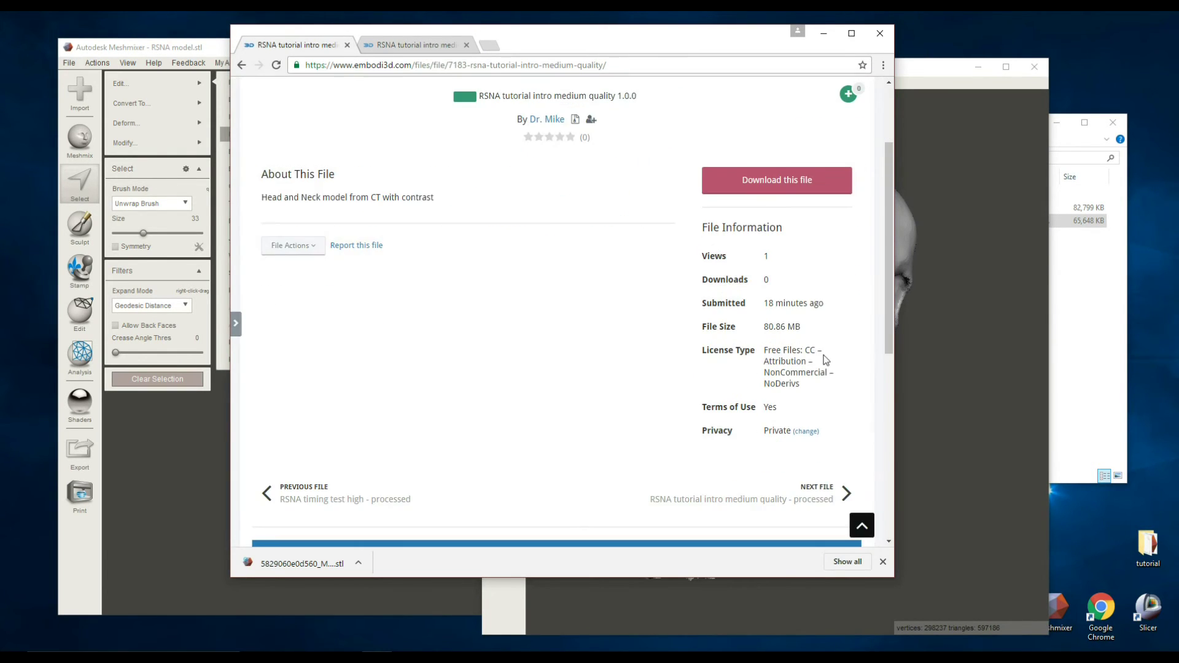
pyautogui.click(418, 47)
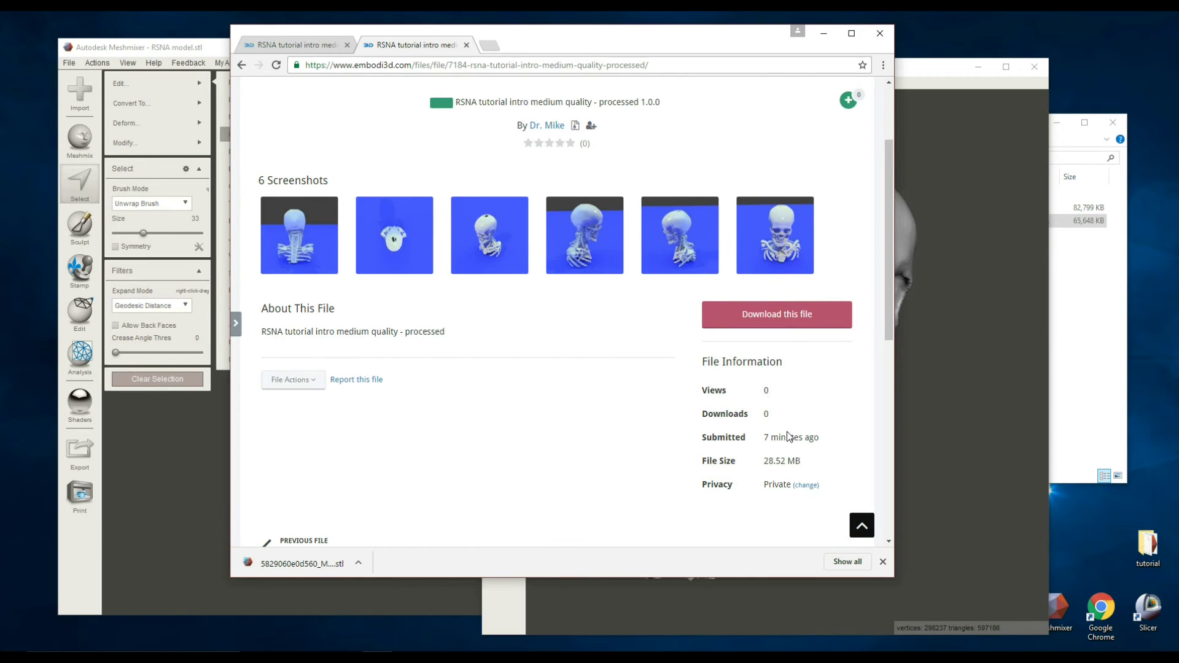
pyautogui.moveTo(767, 438)
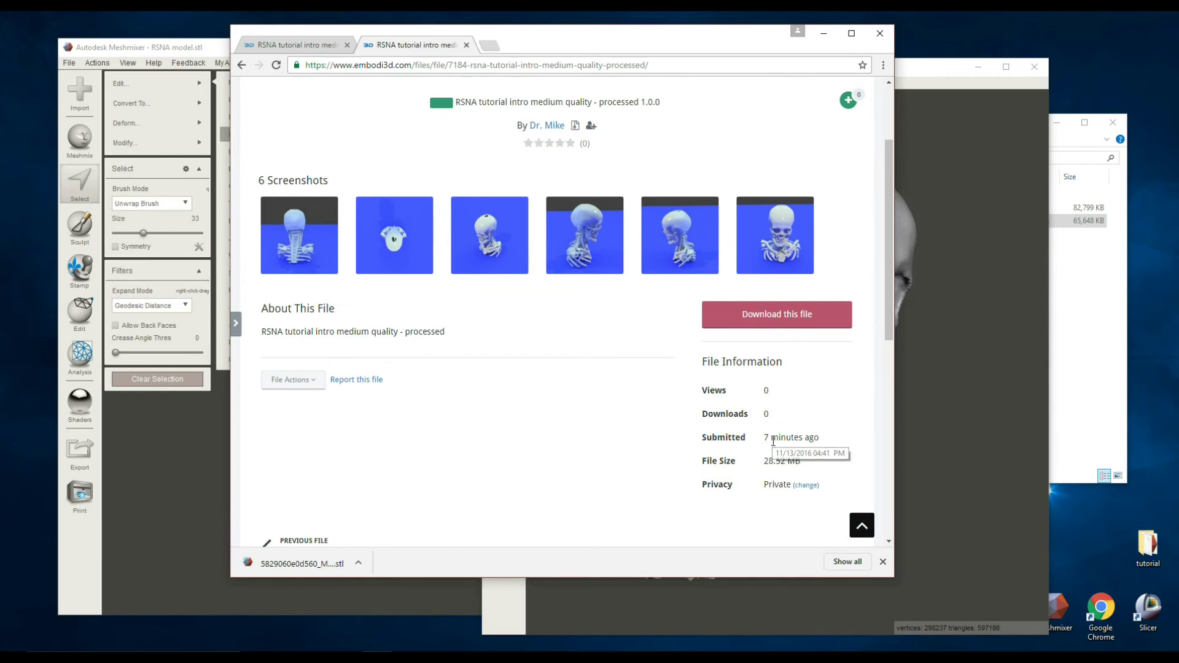
# Close the Meshmixer window with the medium-quality MANIXAngioCT model without saving its changes
pyautogui.click(937, 71)
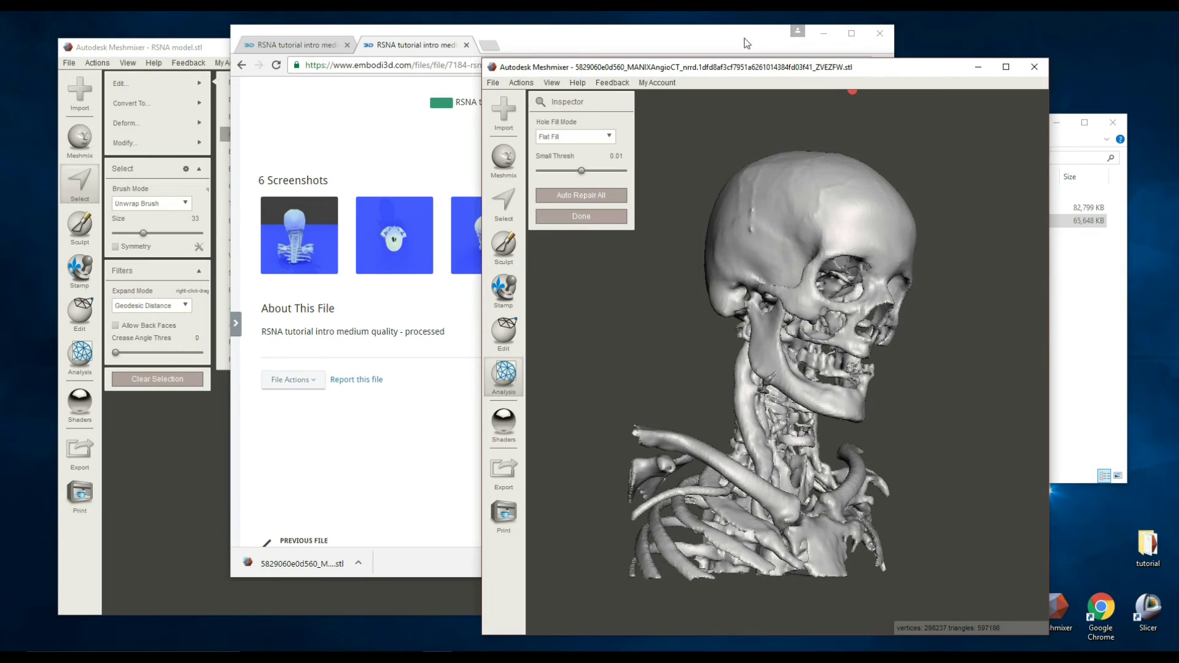
pyautogui.moveTo(938, 75); pyautogui.dragTo(968, 71)
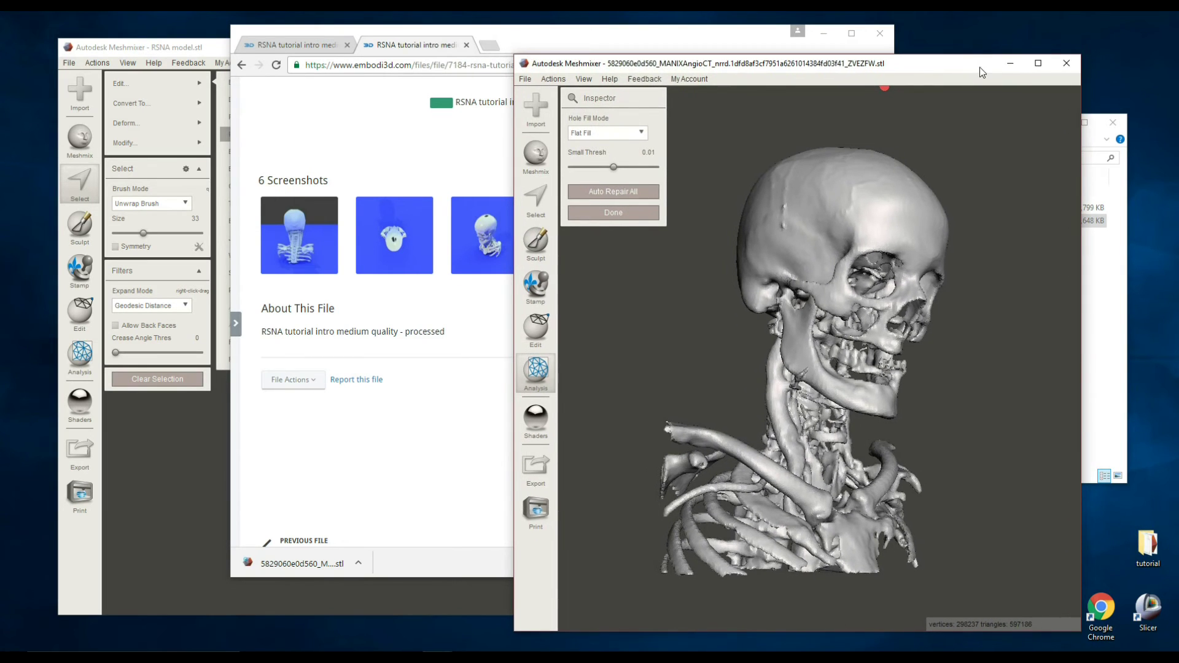
pyautogui.click(1065, 63)
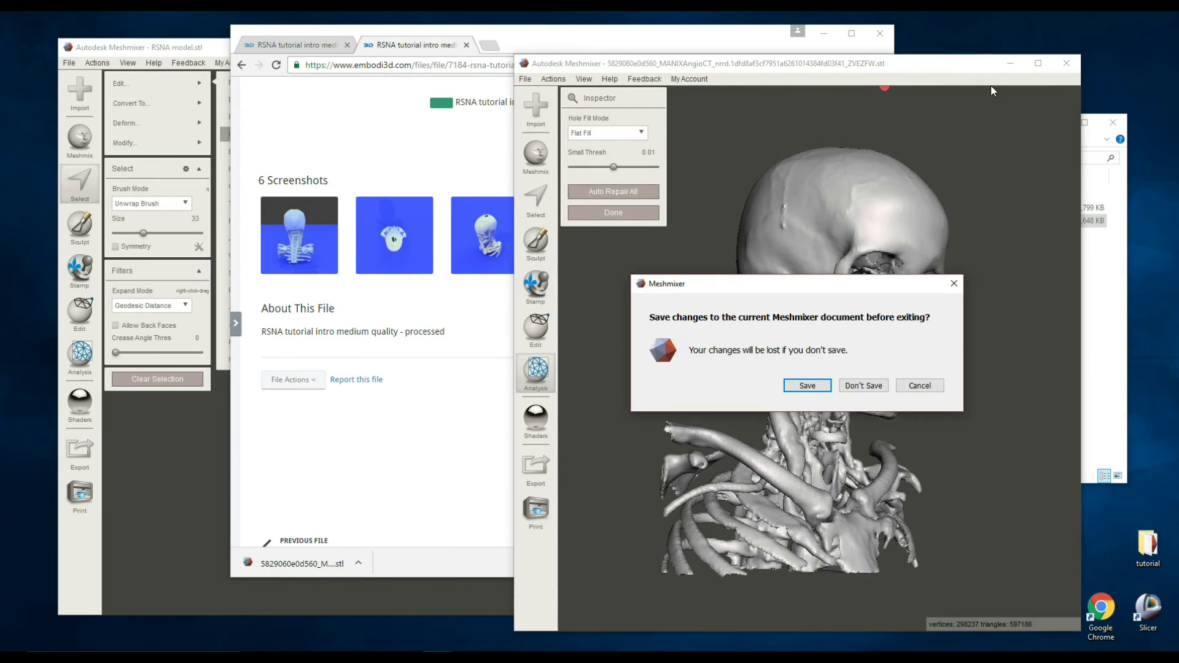
pyautogui.click(863, 386)
# Open the signed-in account's profile page on embodi3D and reposition the browser window
pyautogui.scroll(2, 678, 132)
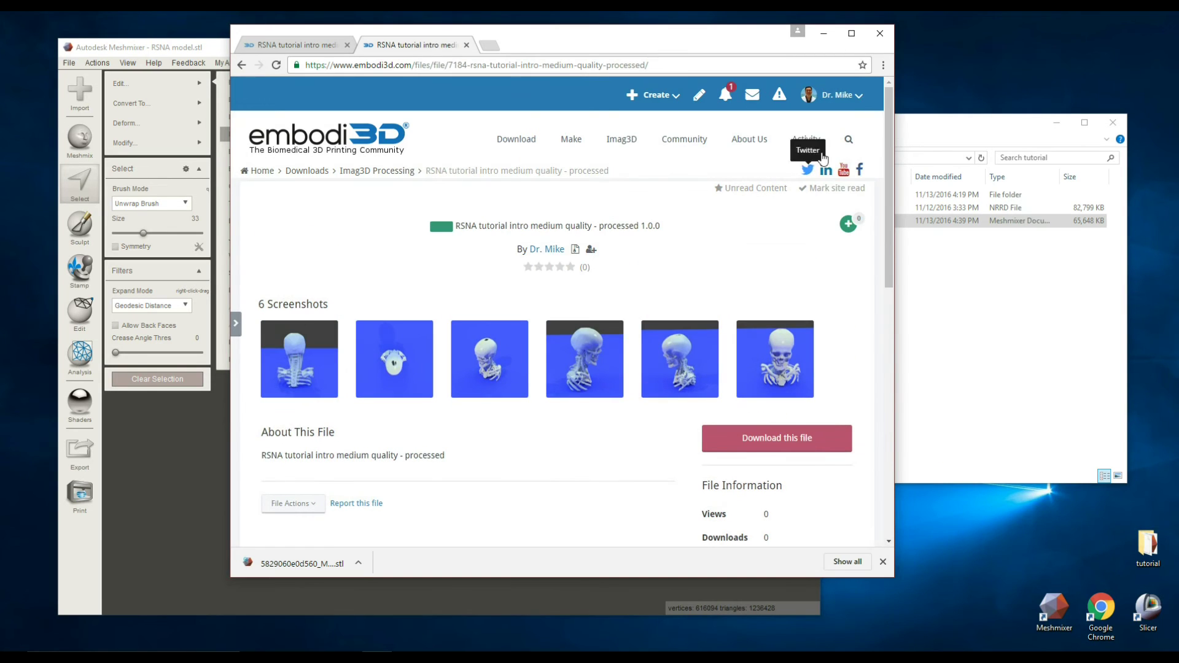
pyautogui.click(839, 95)
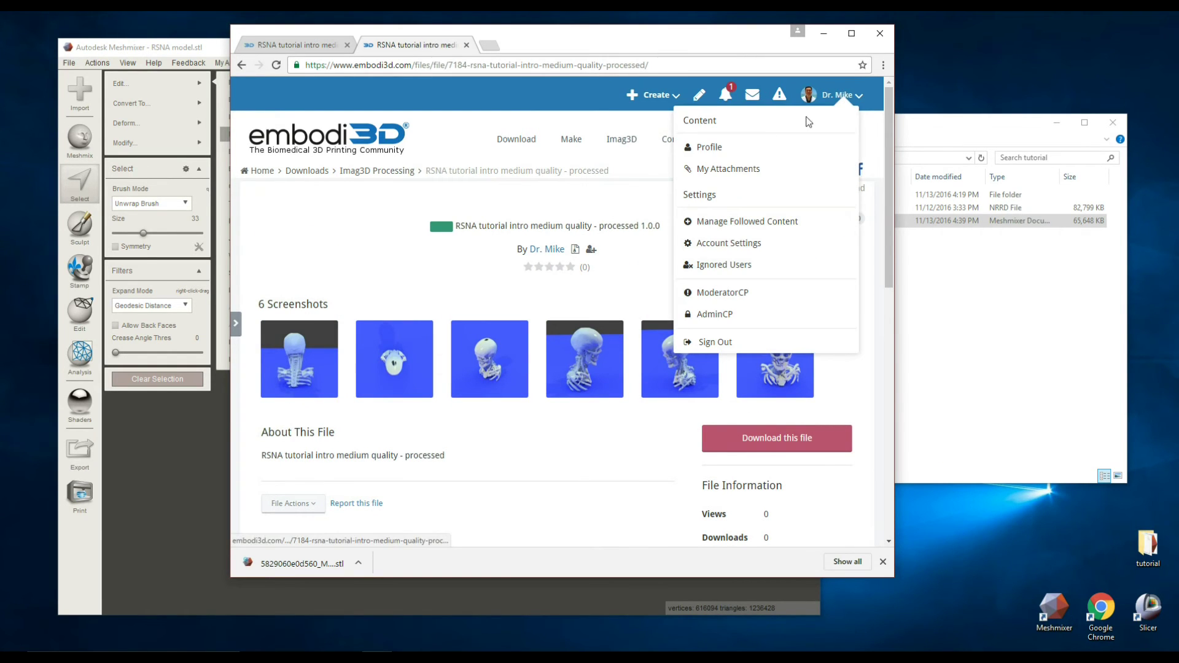
pyautogui.click(717, 152)
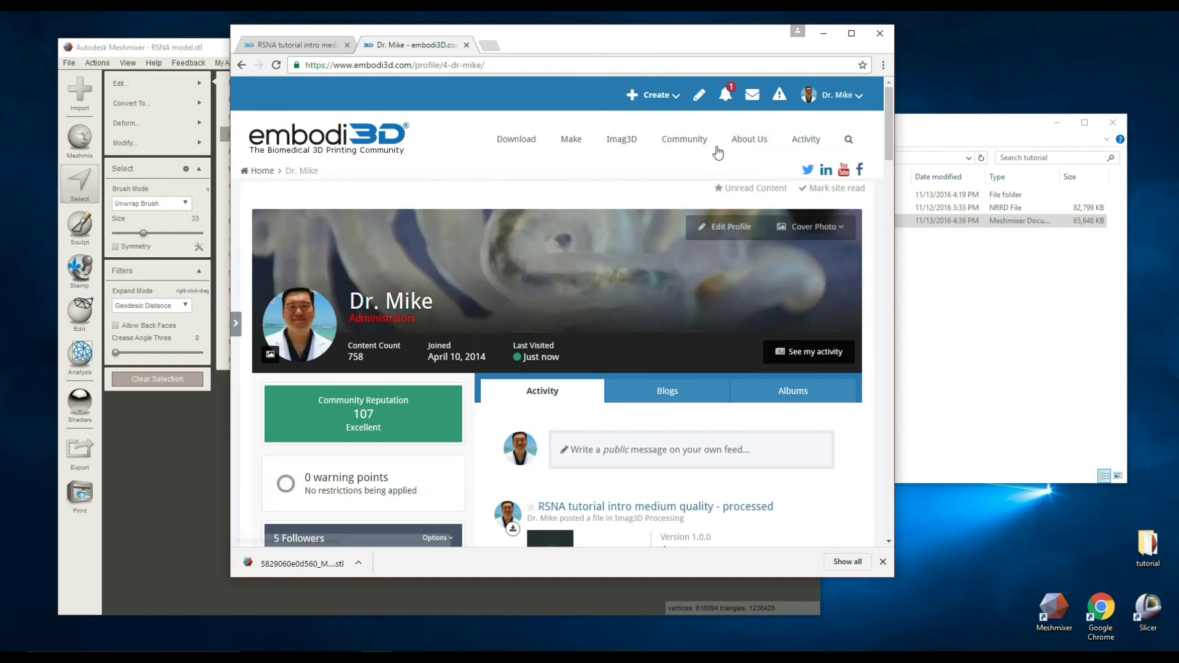
pyautogui.moveTo(684, 43); pyautogui.dragTo(729, 52)
# Open the "RSNA timing test high - processed" file from the profile's activity feed in a new tab
pyautogui.scroll(-5, 701, 377)
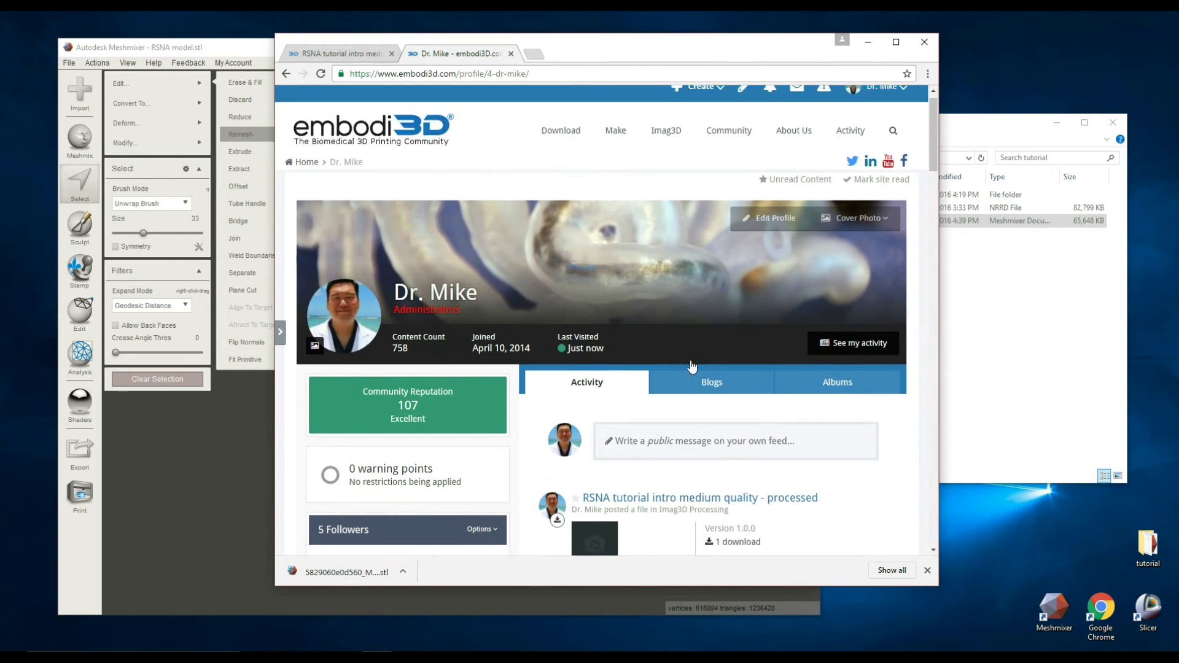
pyautogui.scroll(-2, 702, 377)
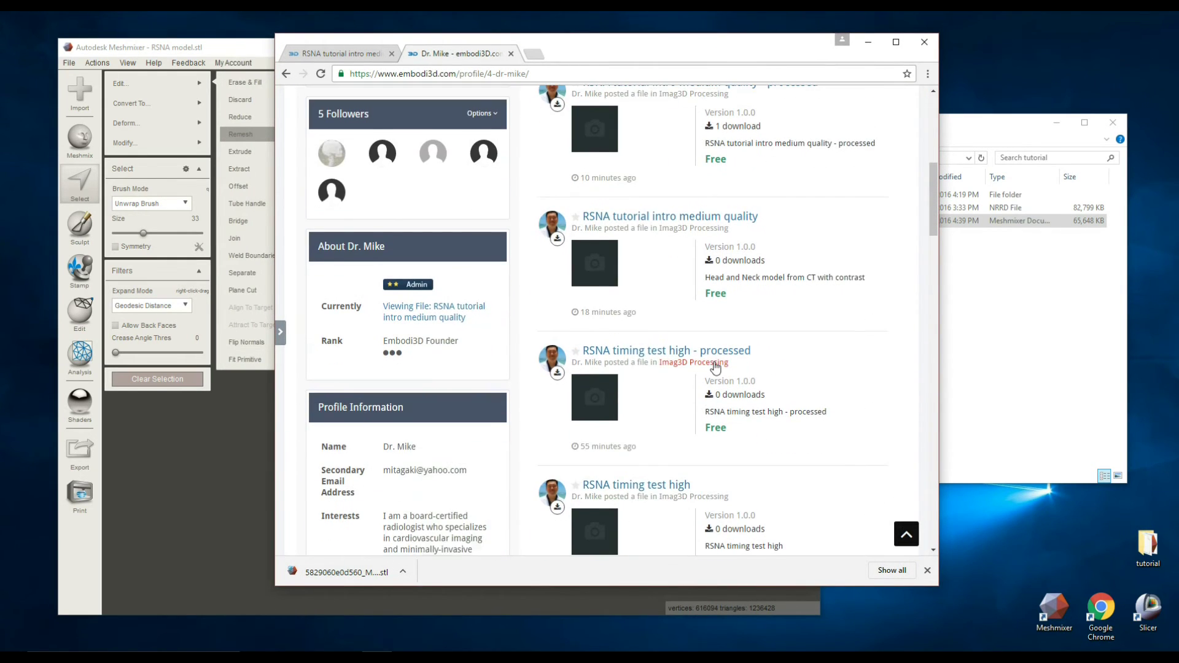
pyautogui.rightClick(690, 353)
pyautogui.click(719, 364)
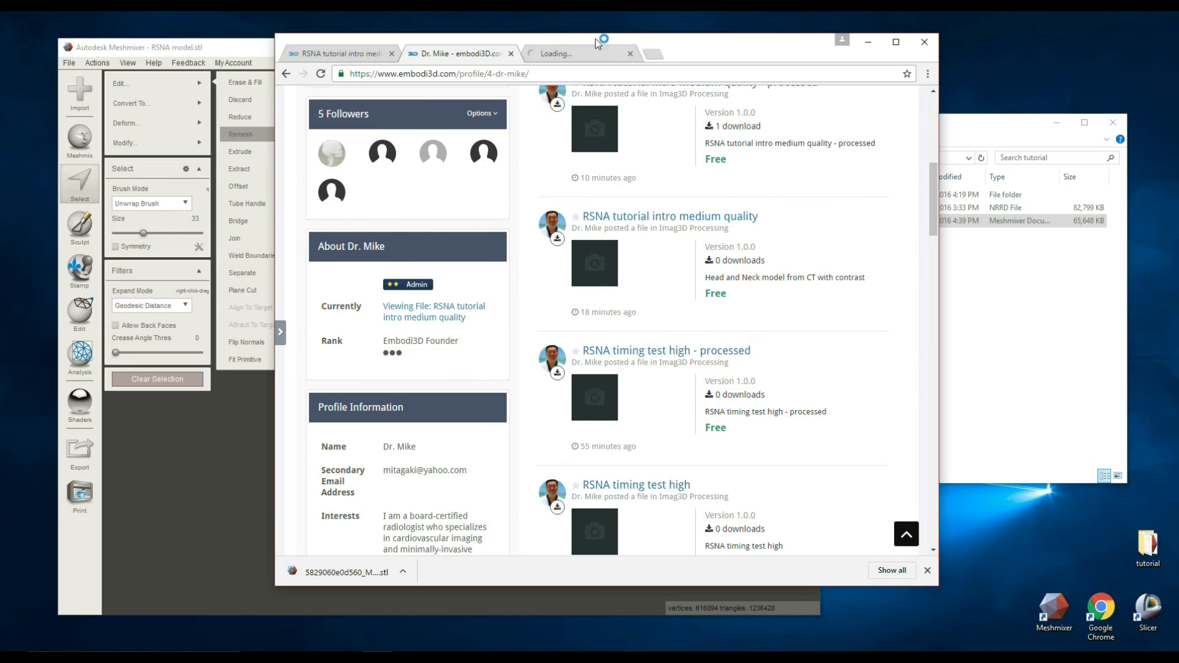
pyautogui.click(559, 54)
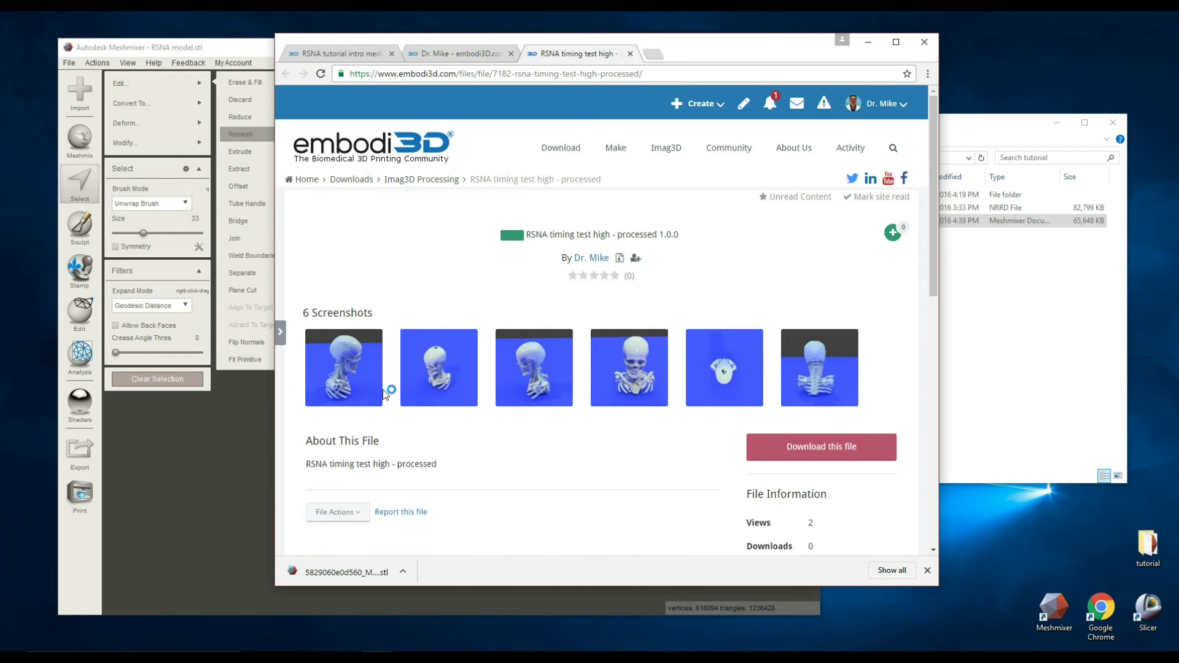
# Download the high-quality processed model's STL file and show it in the Downloads folder
pyautogui.click(826, 451)
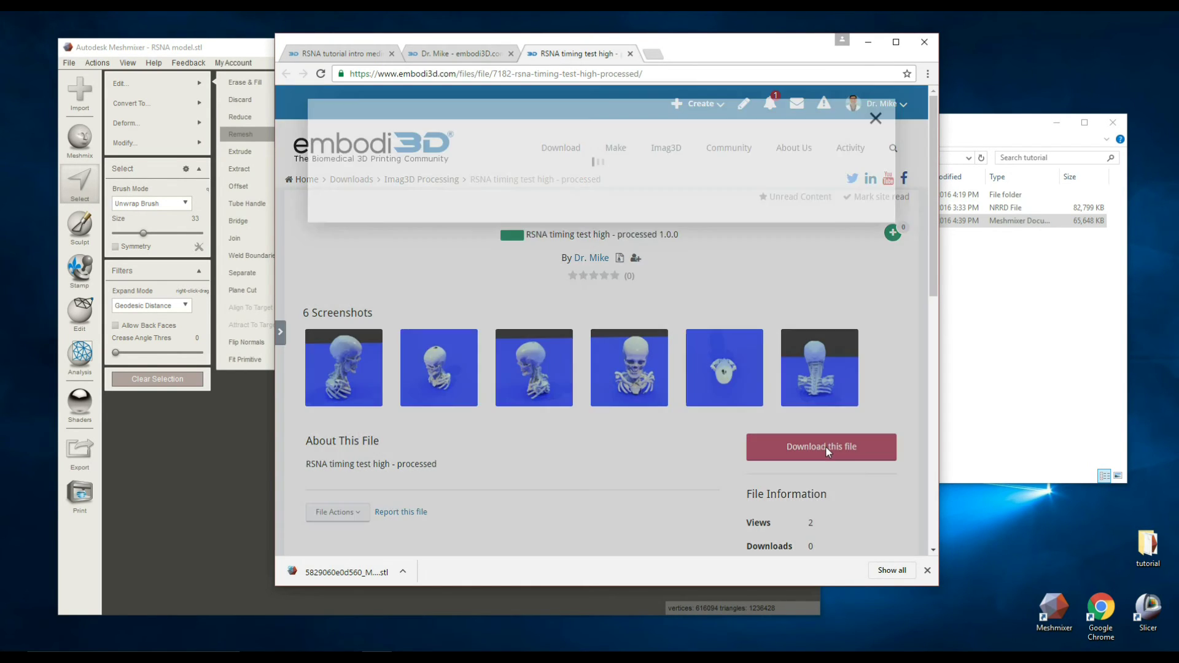
pyautogui.click(837, 239)
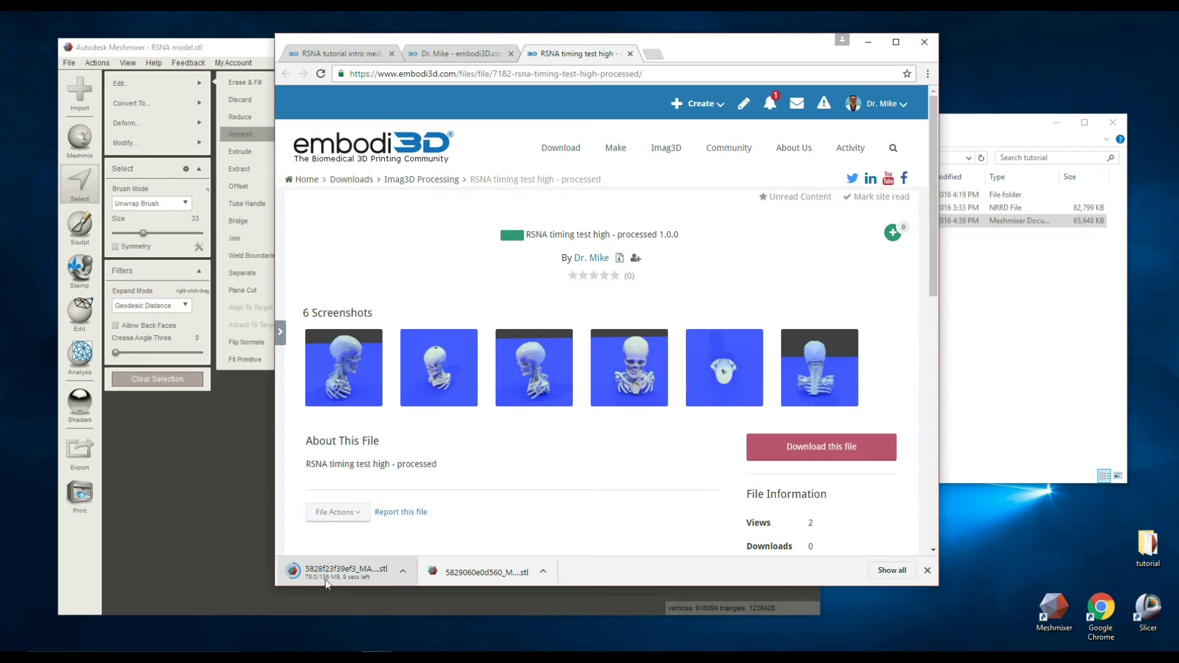
pyautogui.click(403, 571)
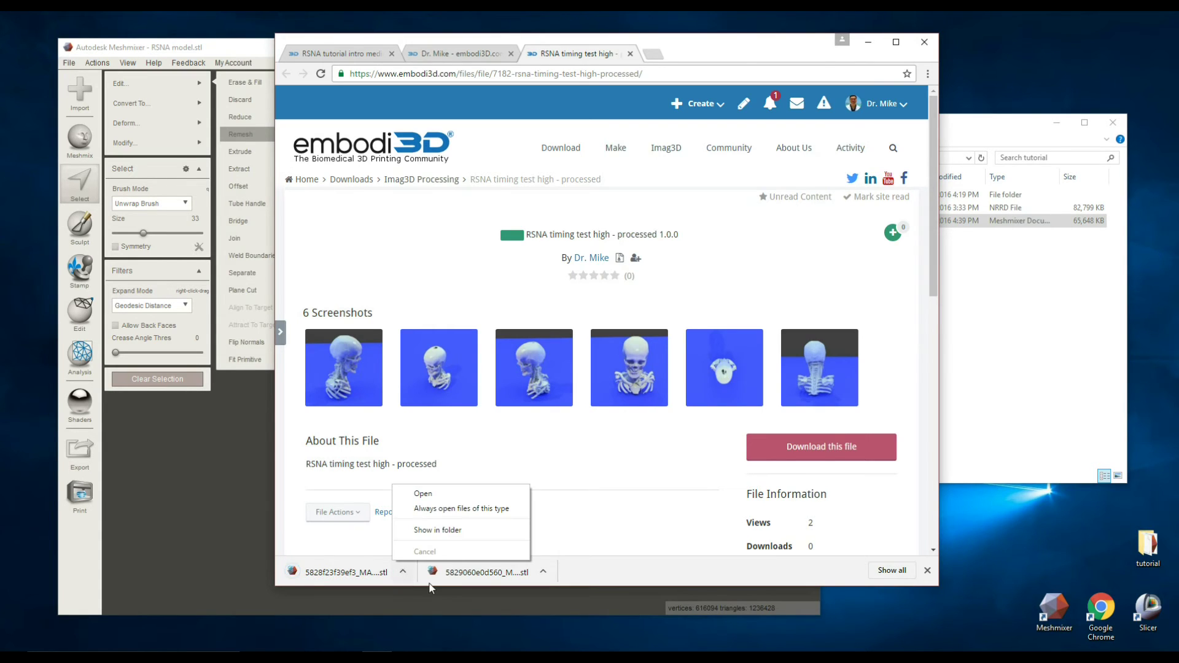
pyautogui.click(523, 529)
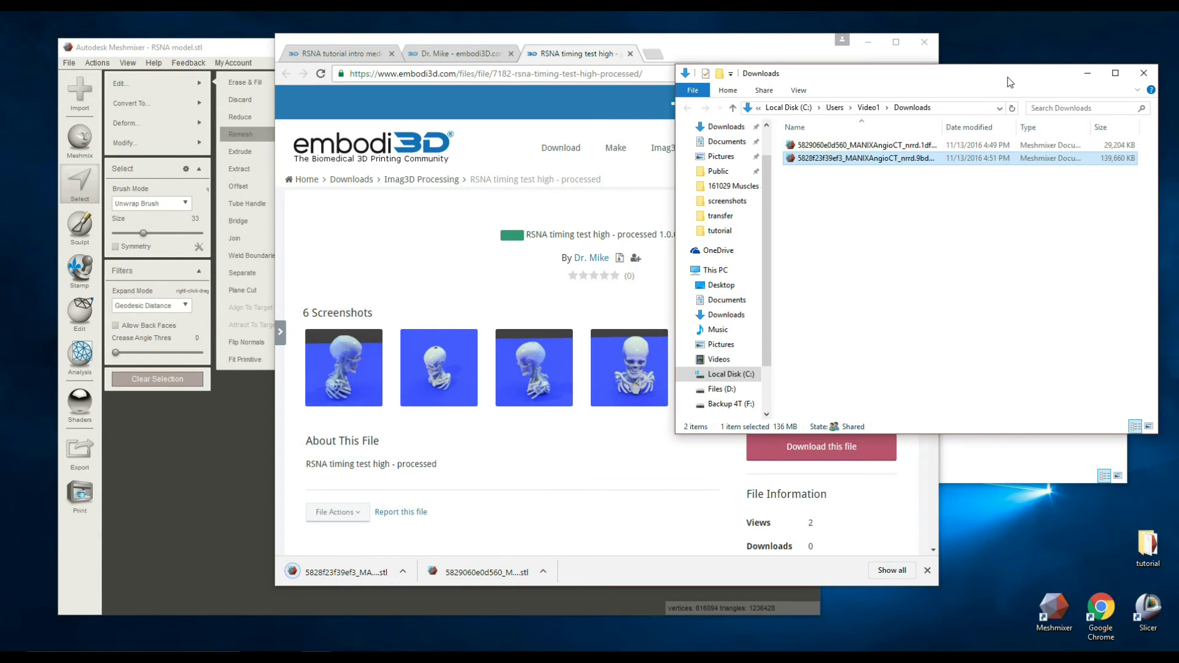
# Open the 5828f23f39ef3_MANIXAngioCT STL from the Downloads folder in a new Meshmixer window and maximize it
pyautogui.moveTo(1023, 91); pyautogui.dragTo(1030, 107)
pyautogui.moveTo(921, 177); pyautogui.dragTo(1062, 614)
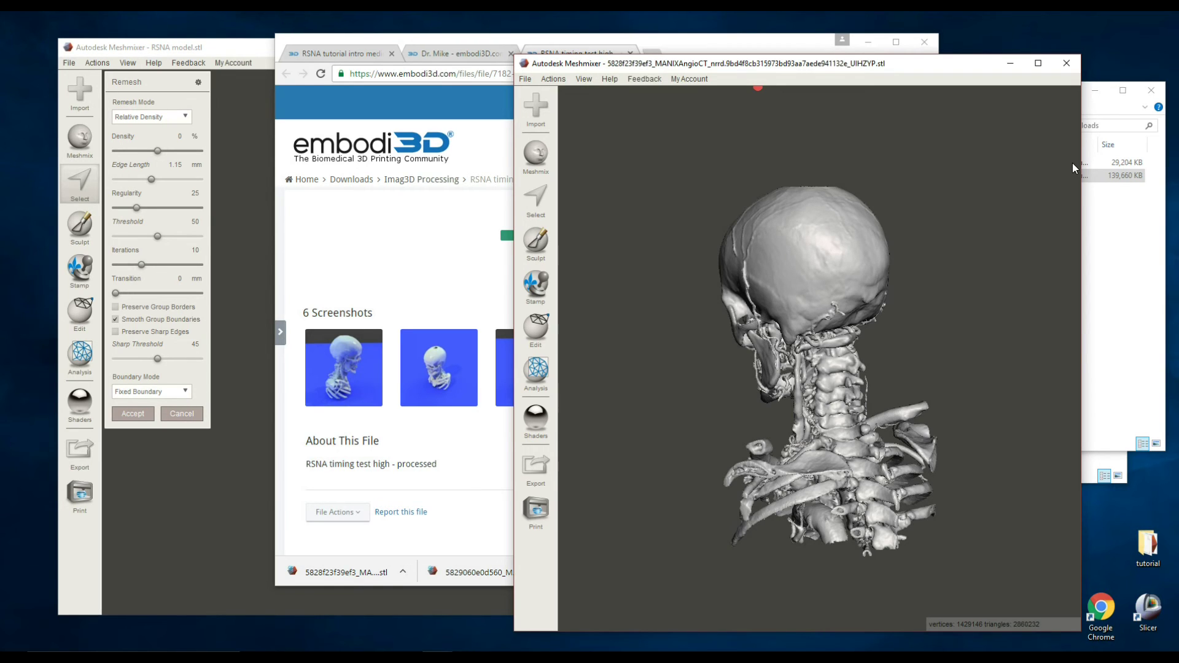
pyautogui.click(1037, 64)
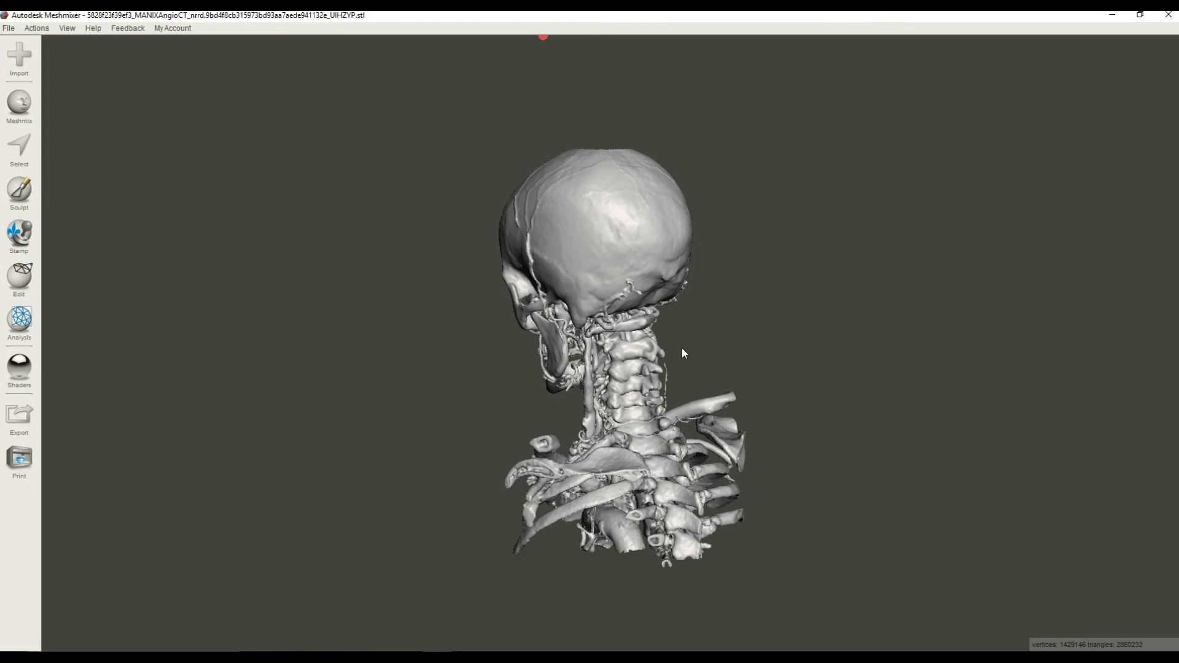
# Examine the high-quality model's skull, jaw and neck vessels up close for surface detail
pyautogui.scroll(5, 683, 353)
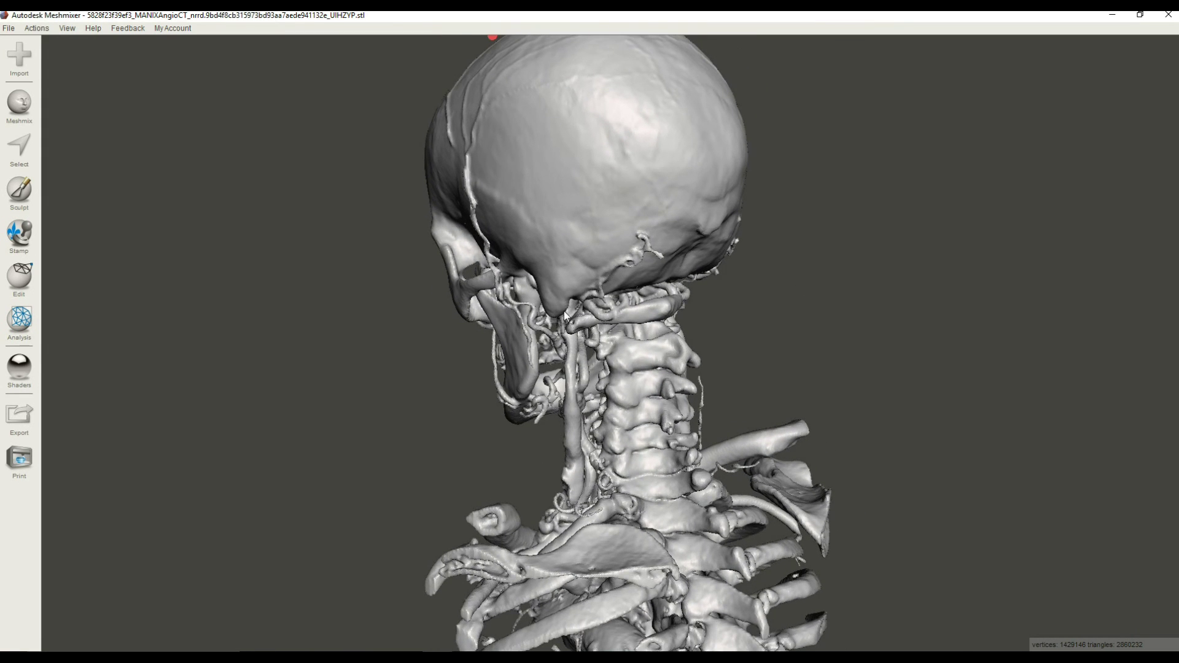
pyautogui.scroll(-1, 566, 316)
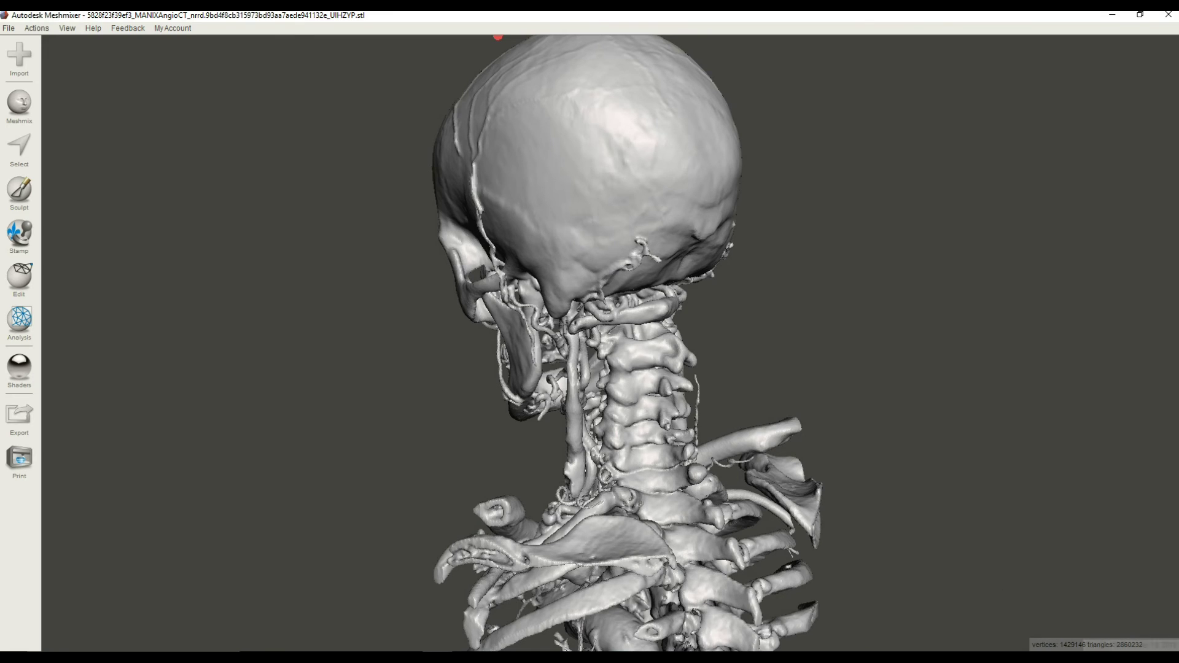
pyautogui.moveTo(389, 418); pyautogui.dragTo(712, 437, button='right')
pyautogui.scroll(3, 587, 149)
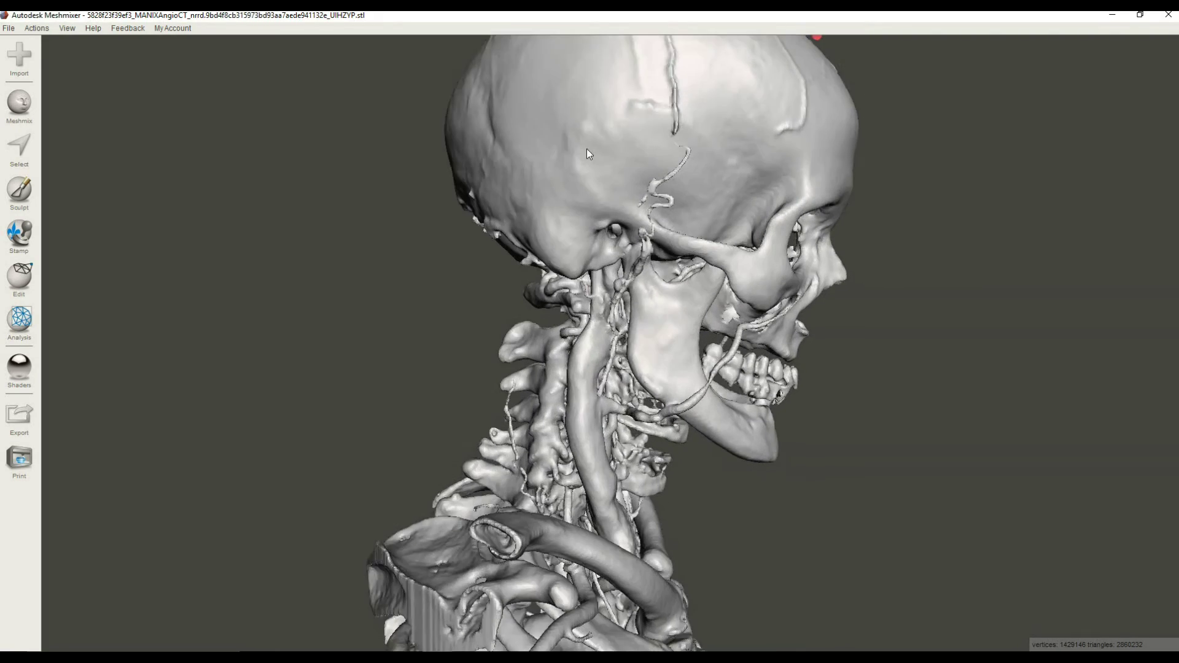
pyautogui.scroll(8, 587, 149)
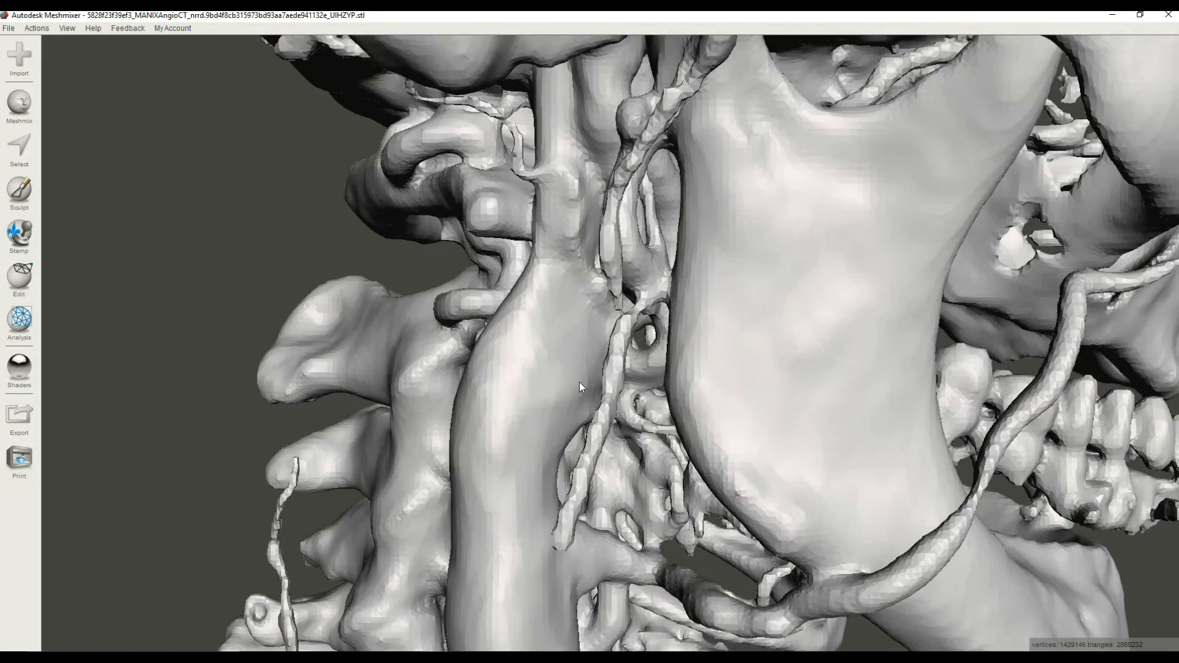
pyautogui.scroll(5, 580, 382)
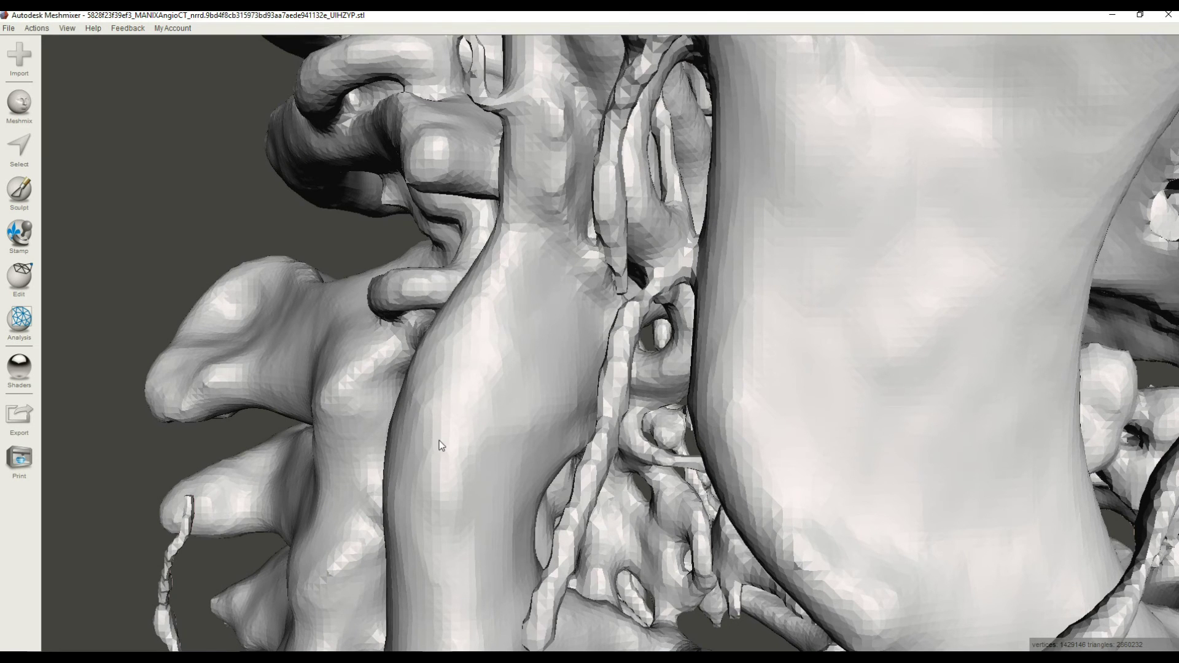
pyautogui.scroll(-8, 550, 179)
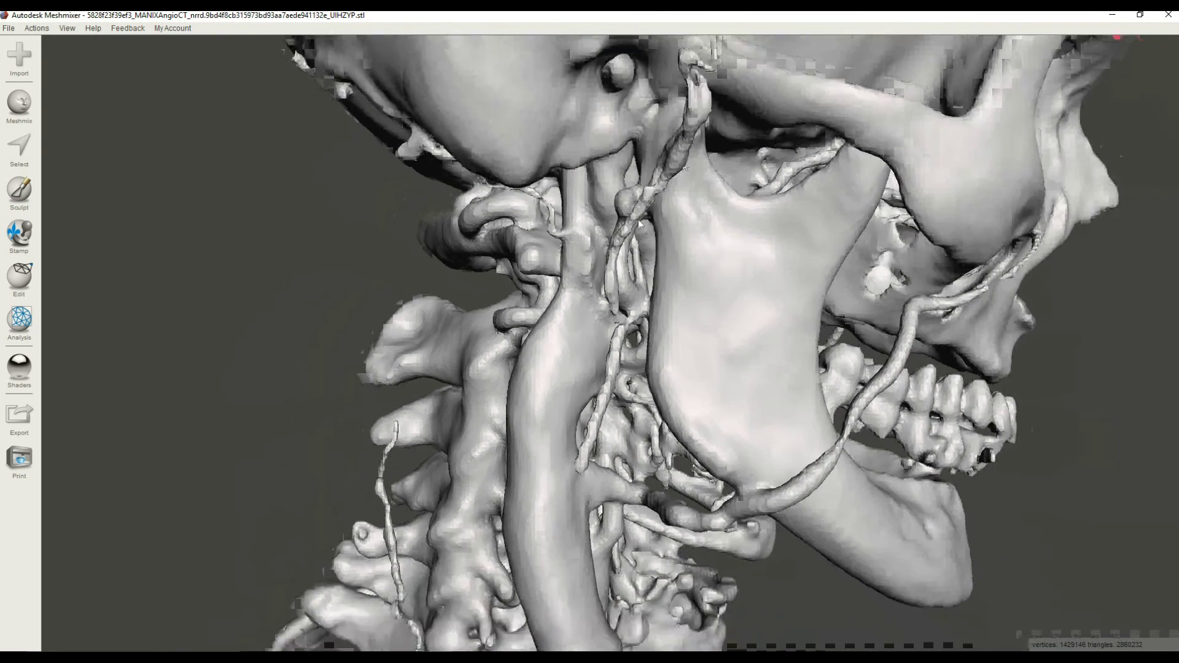
pyautogui.scroll(-5, 639, 224)
# Examine the high-quality model's face, teeth, lower jaw and side of the skull from several angles
pyautogui.moveTo(577, 423); pyautogui.dragTo(544, 411, button='right')
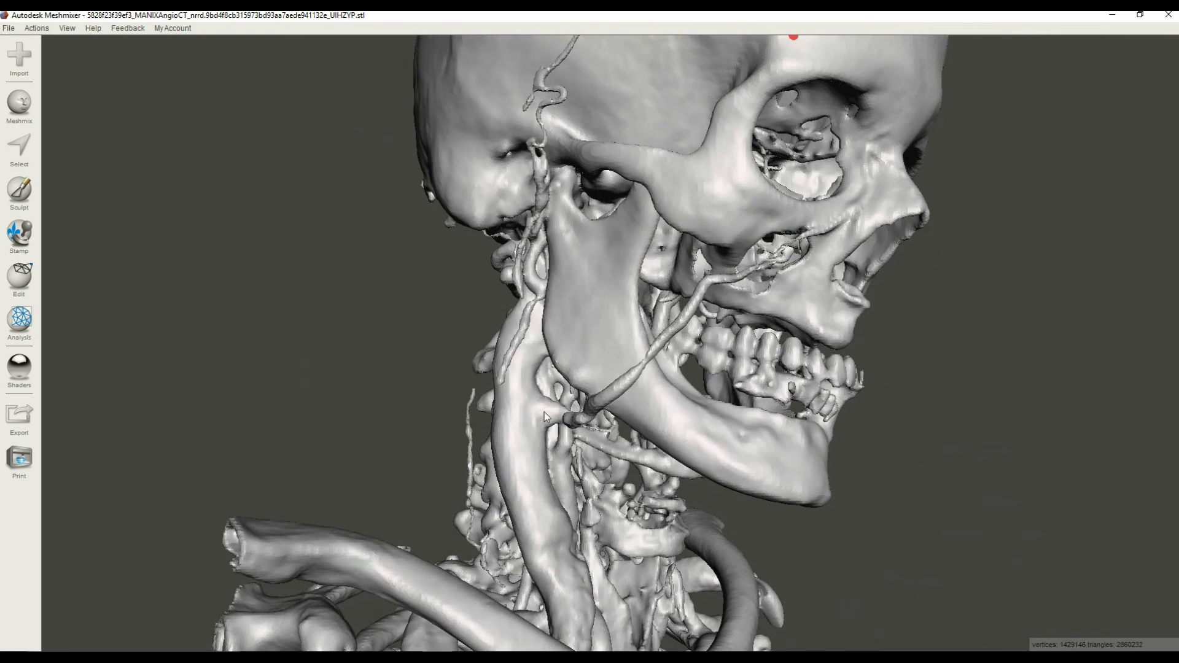
pyautogui.moveTo(557, 599); pyautogui.dragTo(525, 532, button='right')
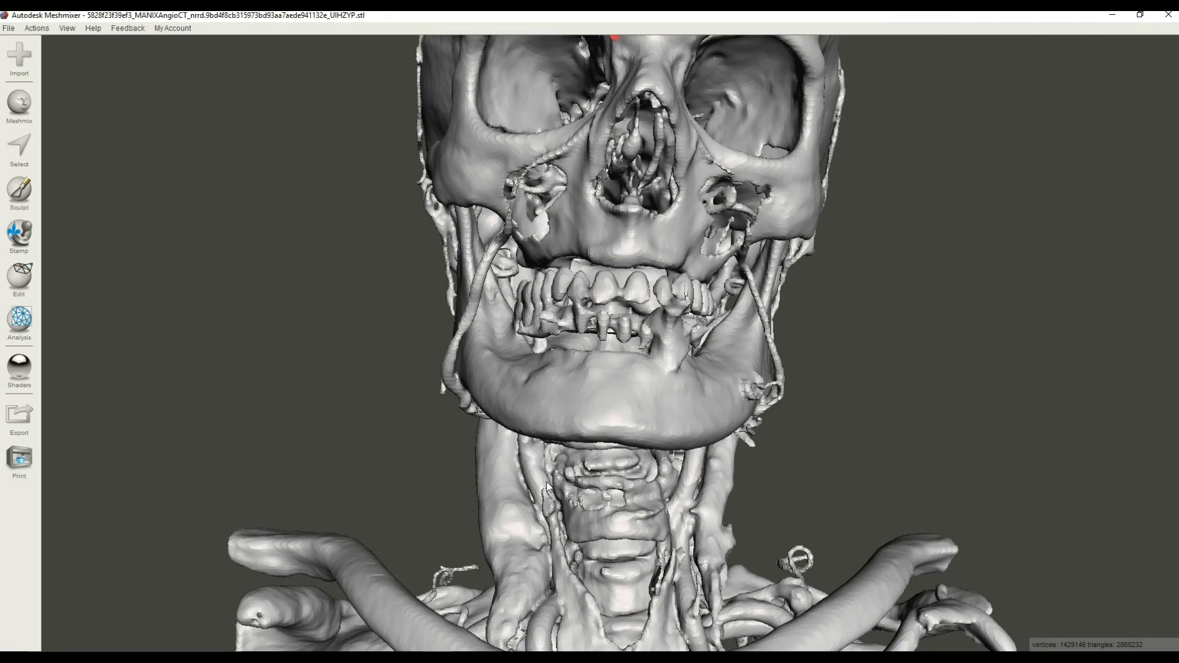
pyautogui.moveTo(561, 502); pyautogui.dragTo(648, 550, button='right')
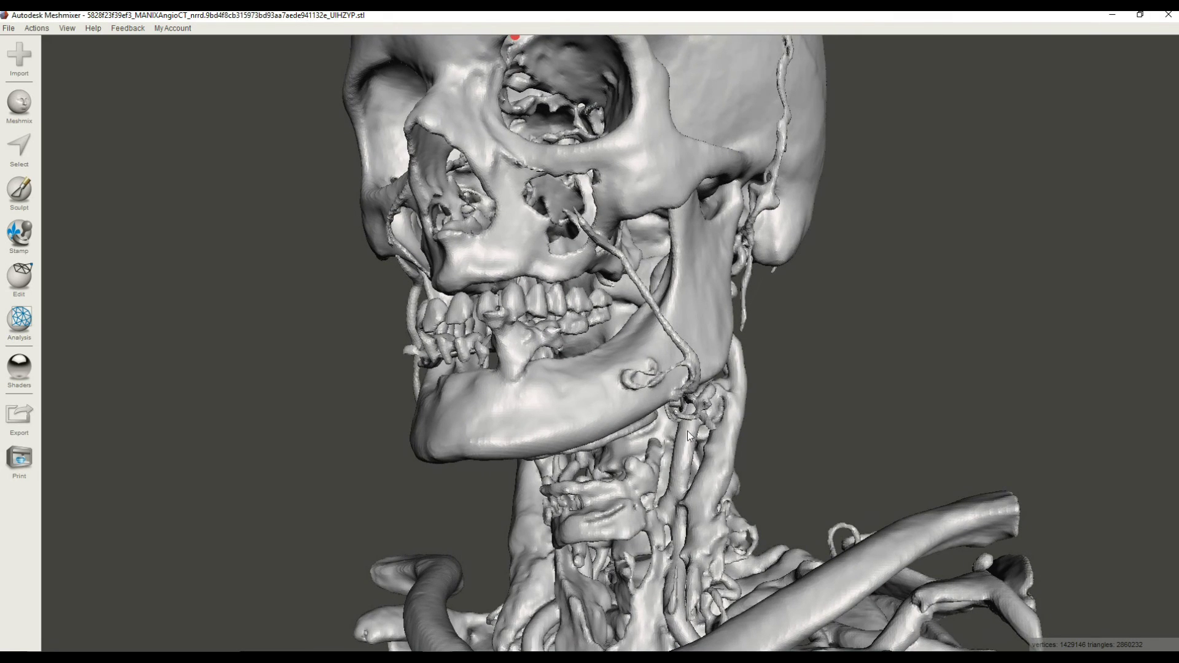
pyautogui.moveTo(619, 508); pyautogui.dragTo(559, 480, button='right')
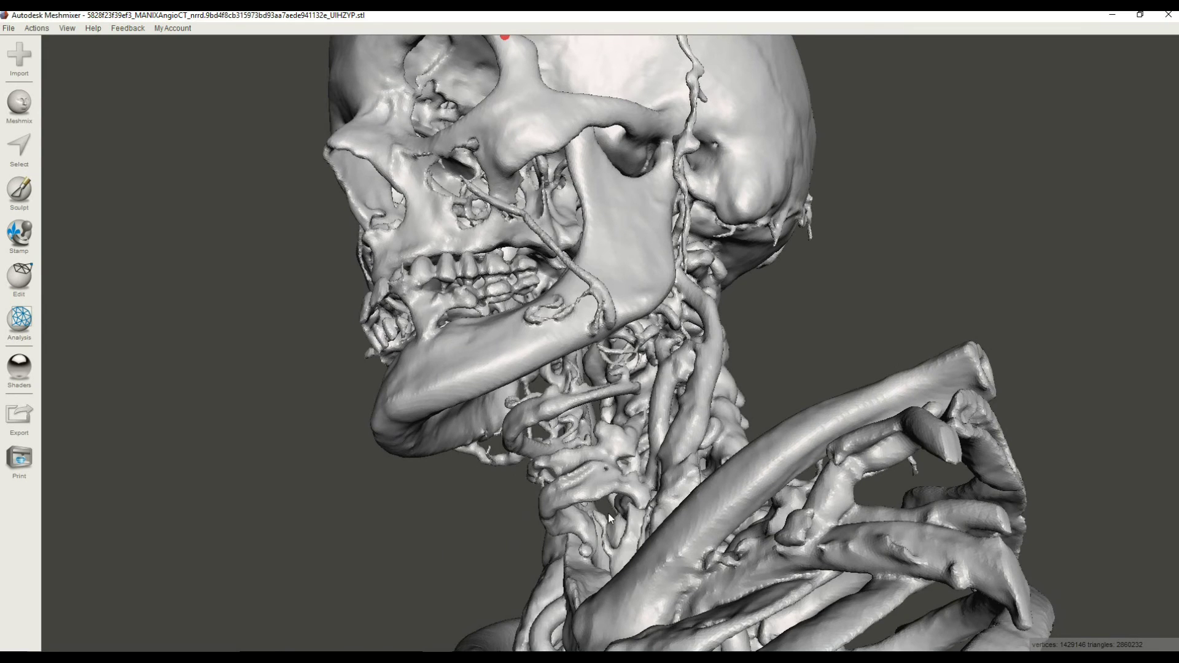
pyautogui.scroll(-6, 805, 301)
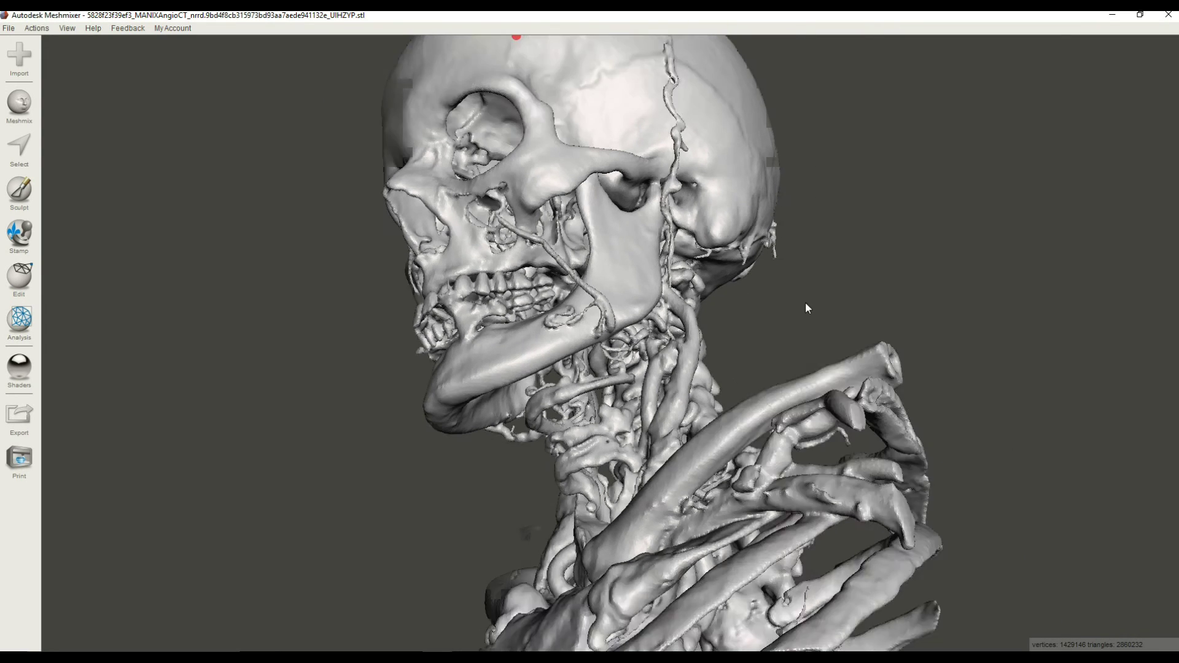
pyautogui.moveTo(712, 457); pyautogui.dragTo(635, 570, button='right')
pyautogui.moveTo(775, 496); pyautogui.dragTo(660, 540, button='right')
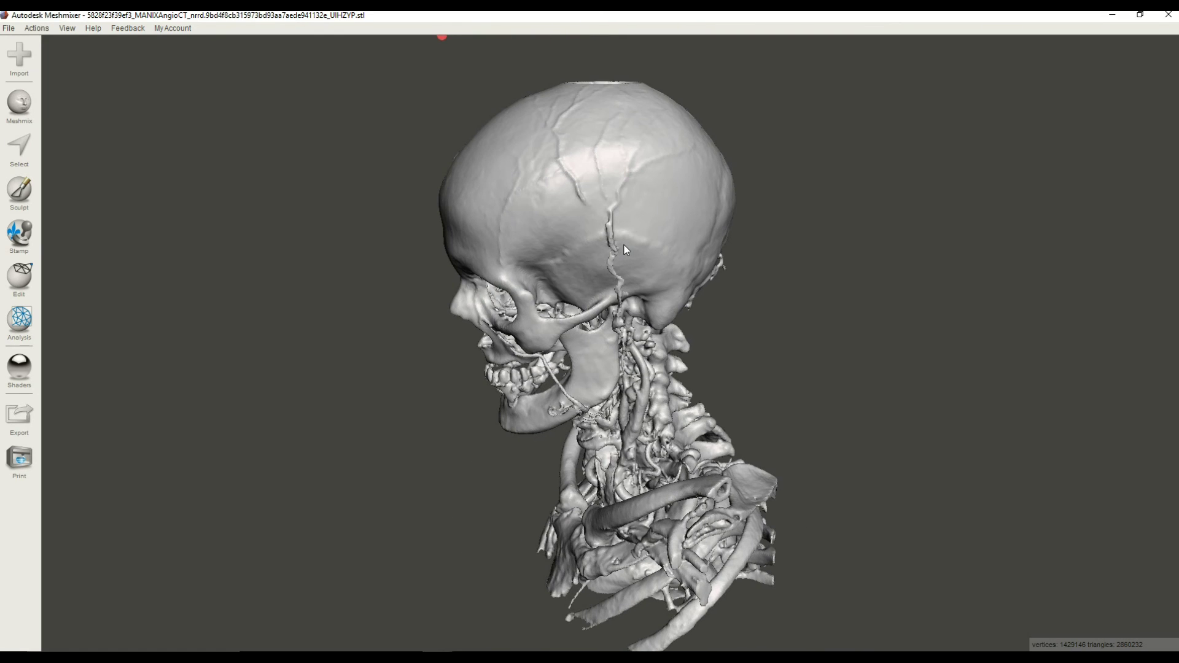
pyautogui.scroll(3, 614, 253)
pyautogui.moveTo(625, 351); pyautogui.dragTo(585, 271, button='right')
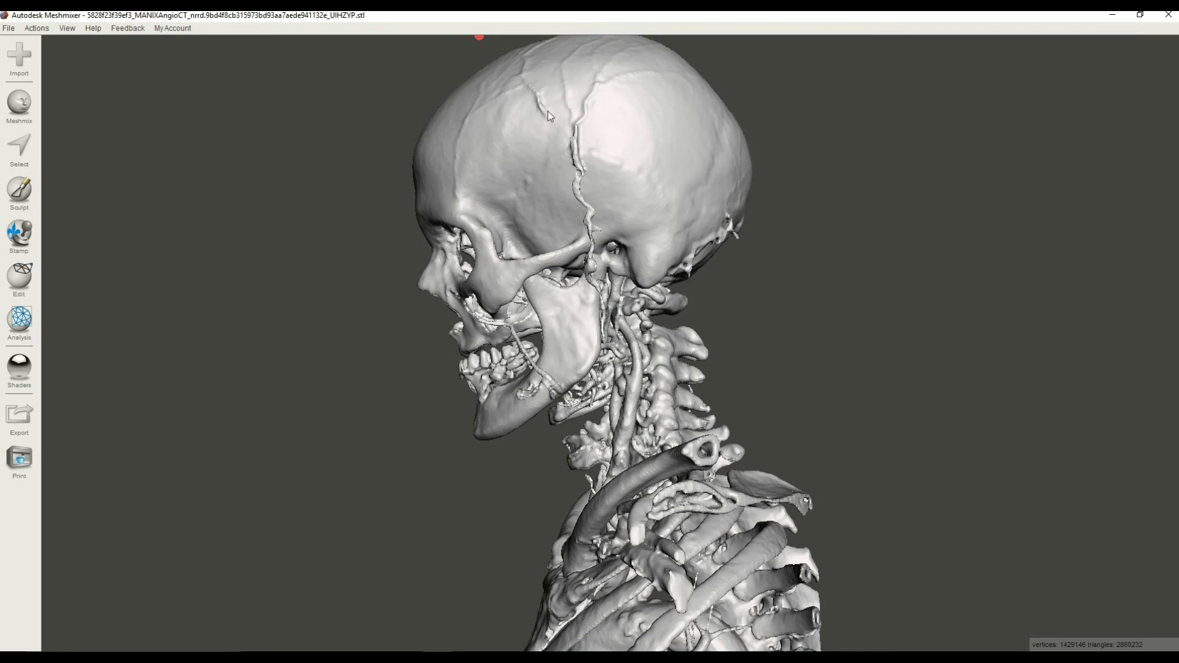
pyautogui.moveTo(592, 188); pyautogui.dragTo(690, 221, button='right')
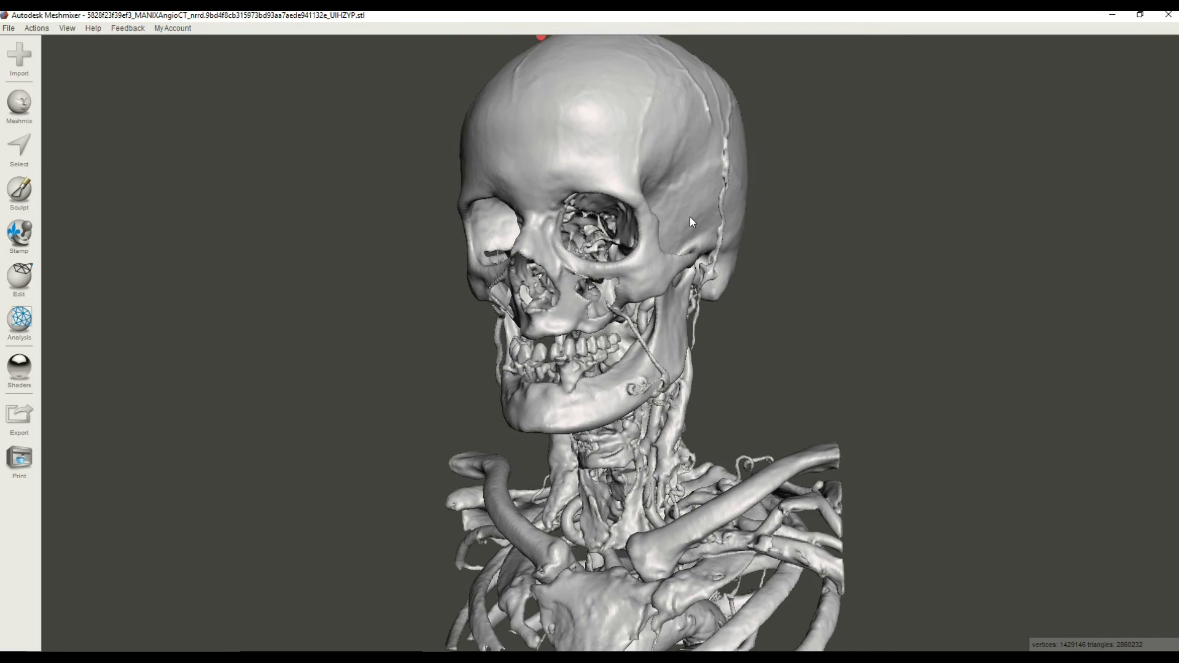
pyautogui.moveTo(676, 384); pyautogui.dragTo(520, 293, button='right')
pyautogui.moveTo(610, 304)
pyautogui.mouseDown(button='right')
pyautogui.moveTo(554, 289)
pyautogui.moveTo(617, 304)
pyautogui.moveTo(626, 290)
pyautogui.moveTo(634, 320)
pyautogui.moveTo(605, 312)
pyautogui.mouseUp(button='right')
# Examine the whole high-quality model from the back, front and both sides, including the ribs and shoulders
pyautogui.scroll(-4, 589, 267)
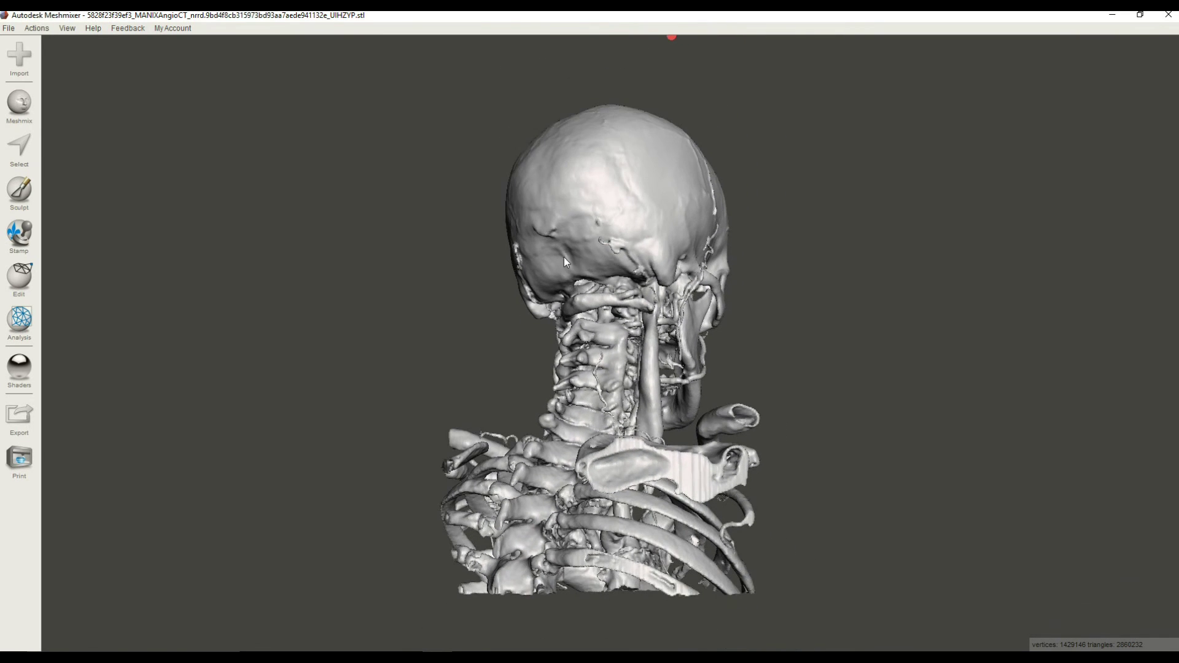
pyautogui.moveTo(565, 415); pyautogui.dragTo(735, 431, button='right')
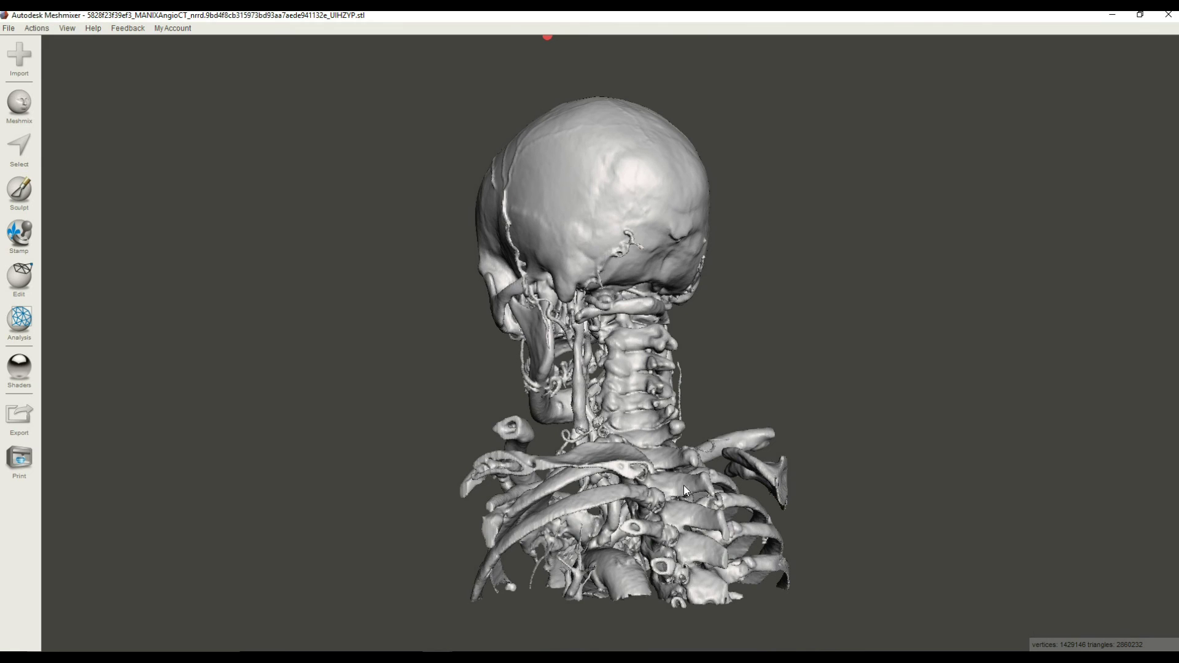
pyautogui.moveTo(516, 522); pyautogui.dragTo(835, 482, button='right')
pyautogui.moveTo(939, 466); pyautogui.dragTo(899, 513, button='right')
pyautogui.moveTo(546, 520); pyautogui.dragTo(548, 469, button='right')
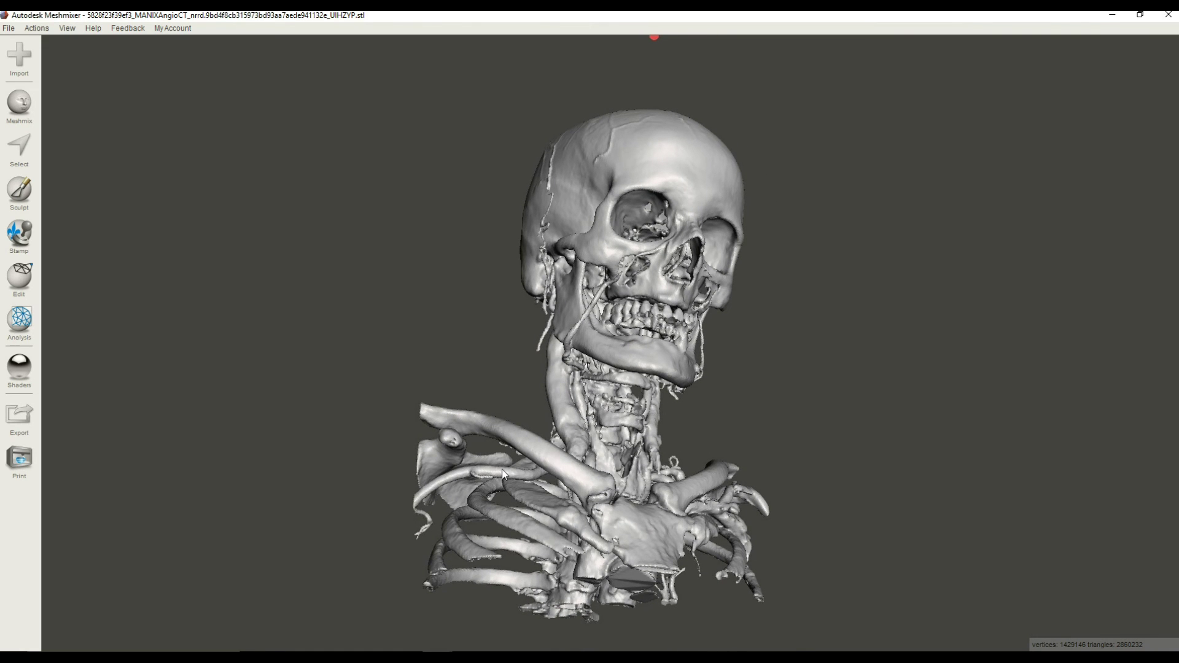
pyautogui.moveTo(478, 472); pyautogui.dragTo(613, 509, button='right')
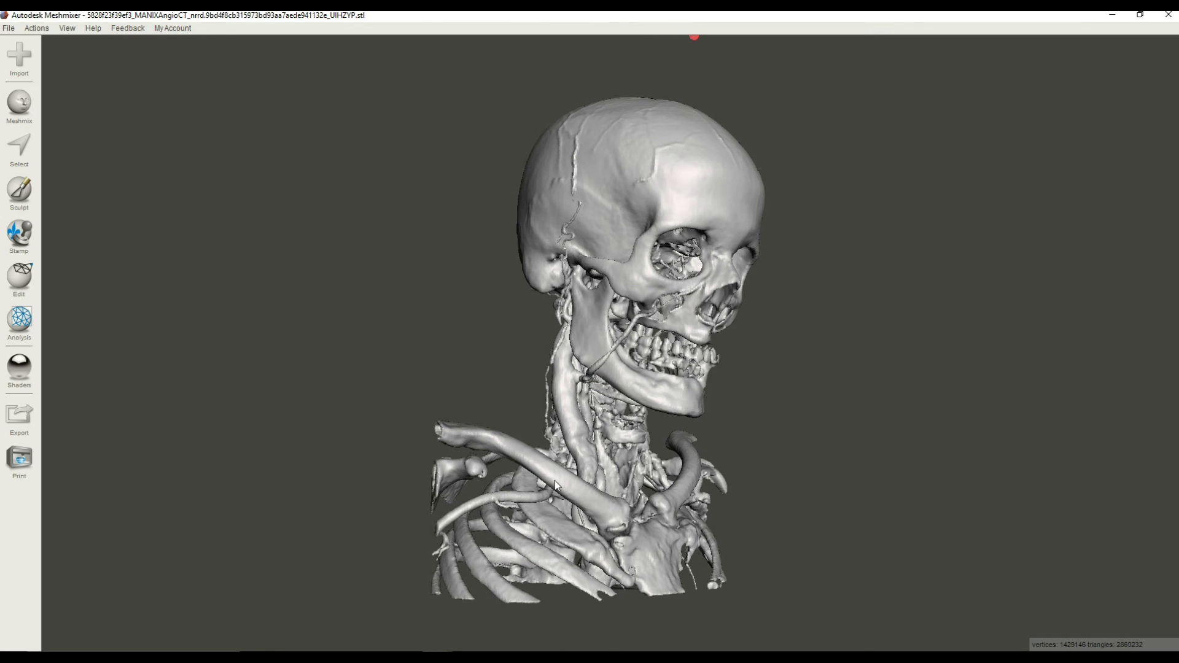
pyautogui.moveTo(531, 492)
pyautogui.mouseDown(button='right')
pyautogui.moveTo(505, 509)
pyautogui.moveTo(510, 492)
pyautogui.moveTo(534, 489)
pyautogui.mouseUp(button='right')
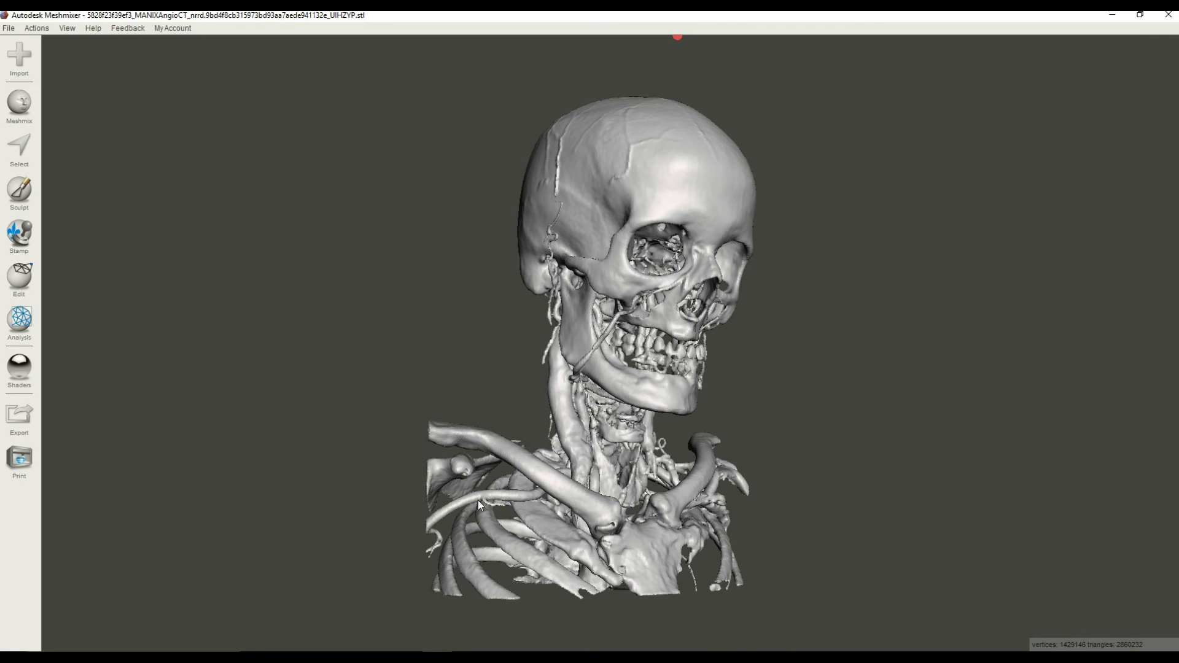
pyautogui.moveTo(598, 535); pyautogui.dragTo(650, 462, button='right')
pyautogui.moveTo(918, 473); pyautogui.dragTo(658, 477, button='right')
pyautogui.moveTo(729, 289); pyautogui.dragTo(860, 175, button='right')
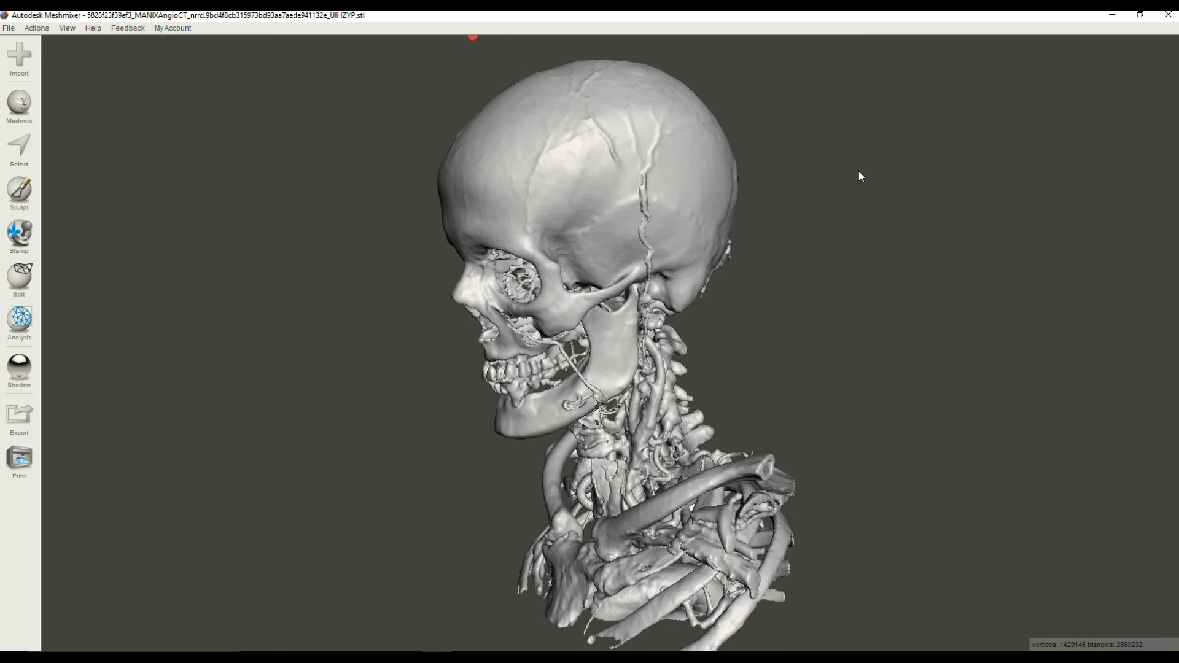
# Restore the high-quality model's window to its smaller size, view the crown and front of the skull, and close that window
pyautogui.click(1140, 14)
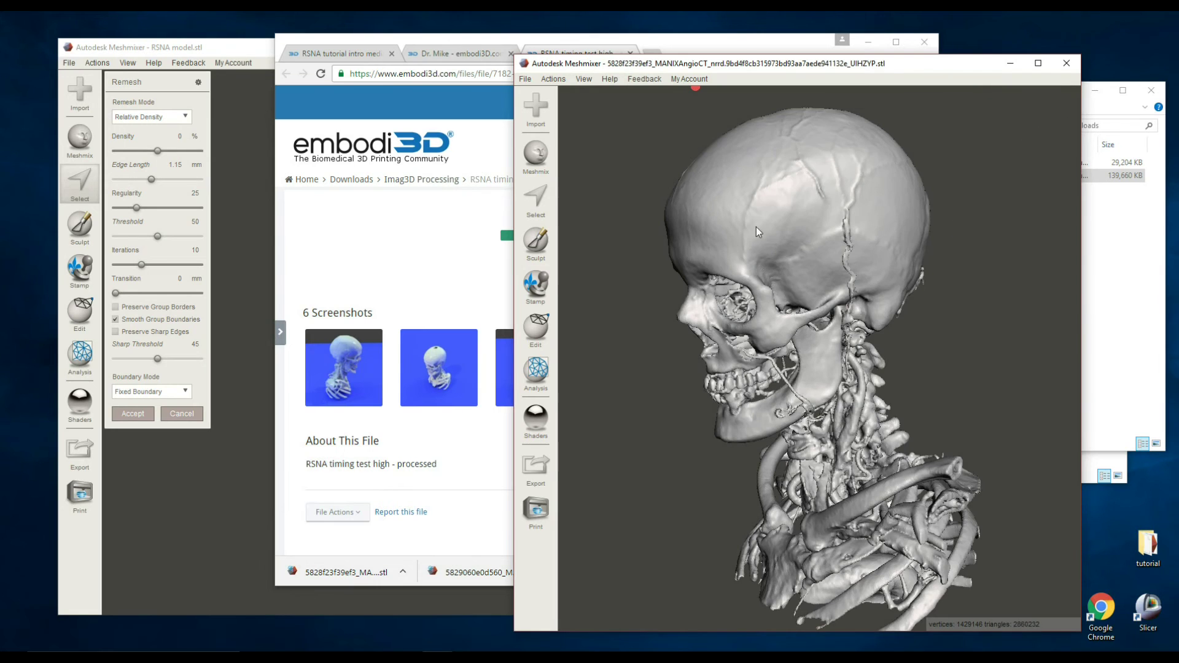
pyautogui.moveTo(855, 65); pyautogui.dragTo(902, 49)
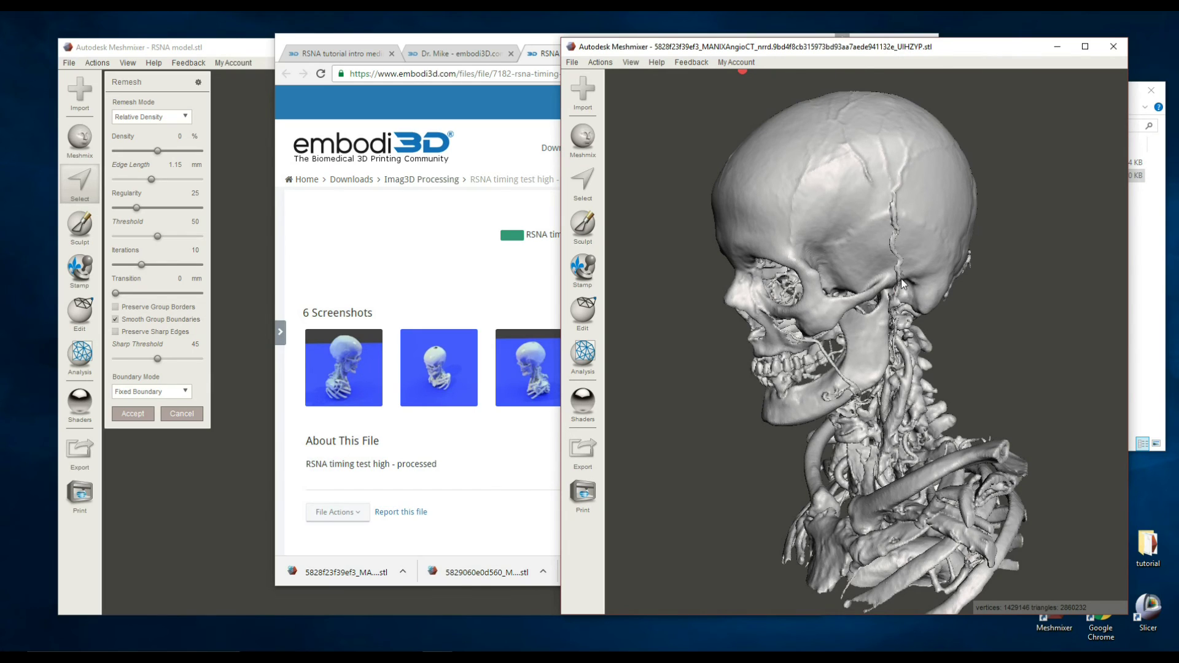
pyautogui.moveTo(963, 395); pyautogui.dragTo(862, 277, button='right')
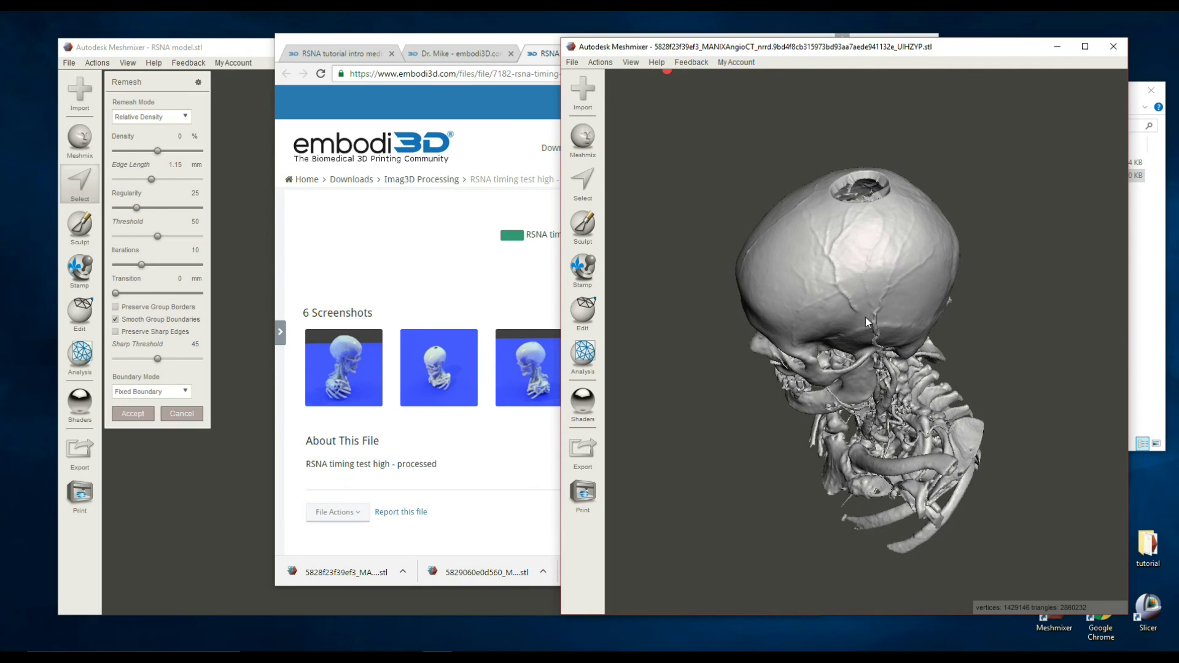
pyautogui.moveTo(835, 257); pyautogui.dragTo(975, 161, button='right')
pyautogui.moveTo(766, 254); pyautogui.dragTo(779, 261, button='right')
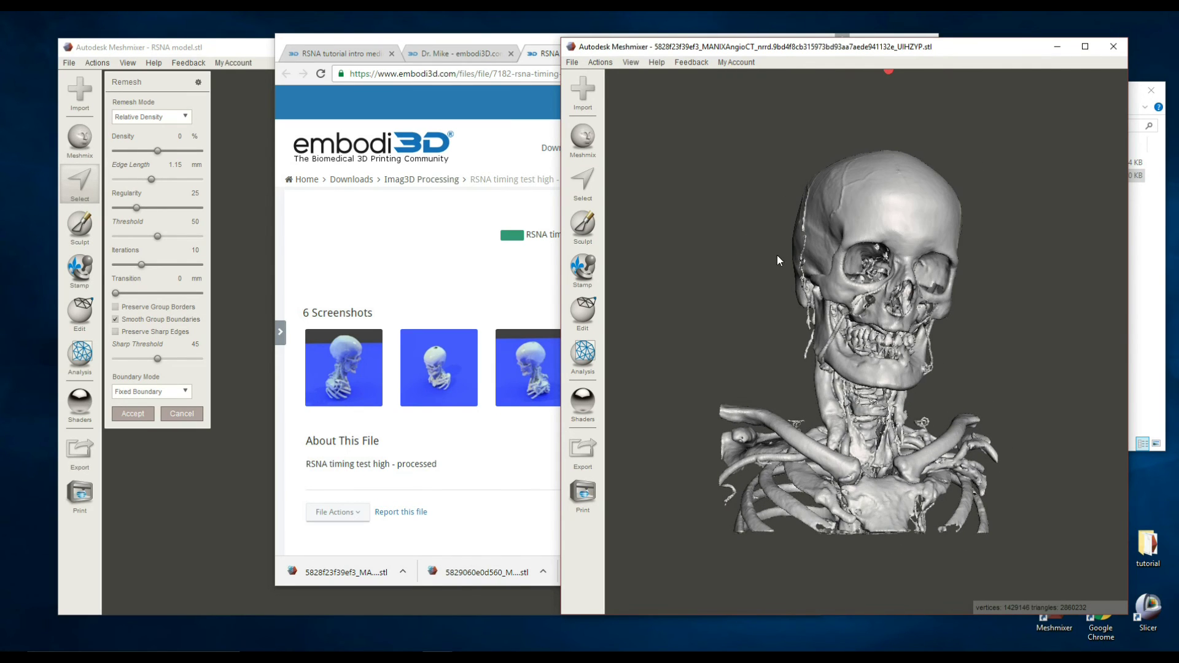
pyautogui.click(1114, 47)
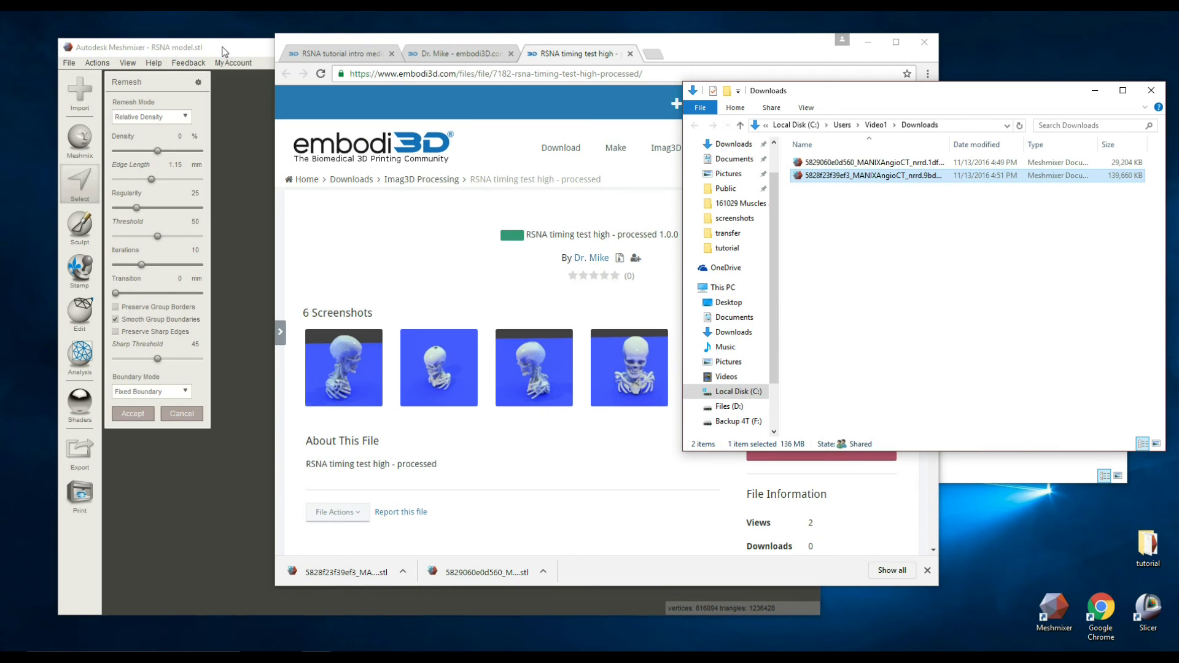
# Switch to the RSNA model.stl Meshmixer window and examine the model's skull surface, face, shoulders and cut underside
pyautogui.click(224, 49)
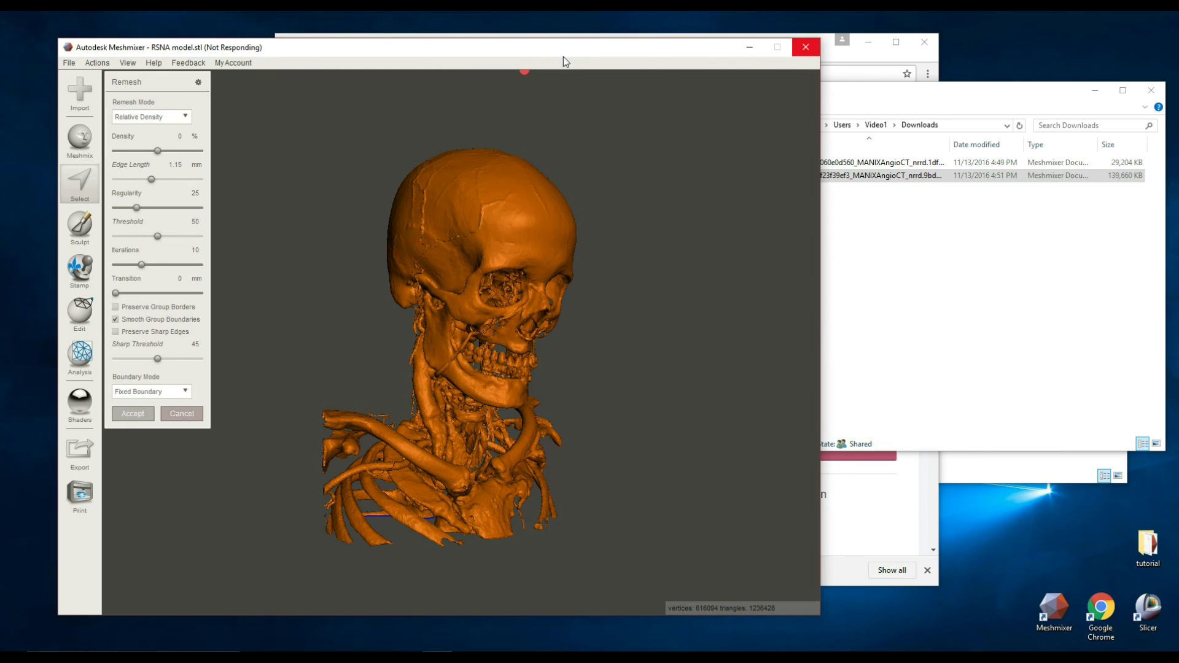
pyautogui.moveTo(378, 423); pyautogui.dragTo(344, 469, button='right')
pyautogui.scroll(3, 472, 284)
pyautogui.scroll(3, 470, 280)
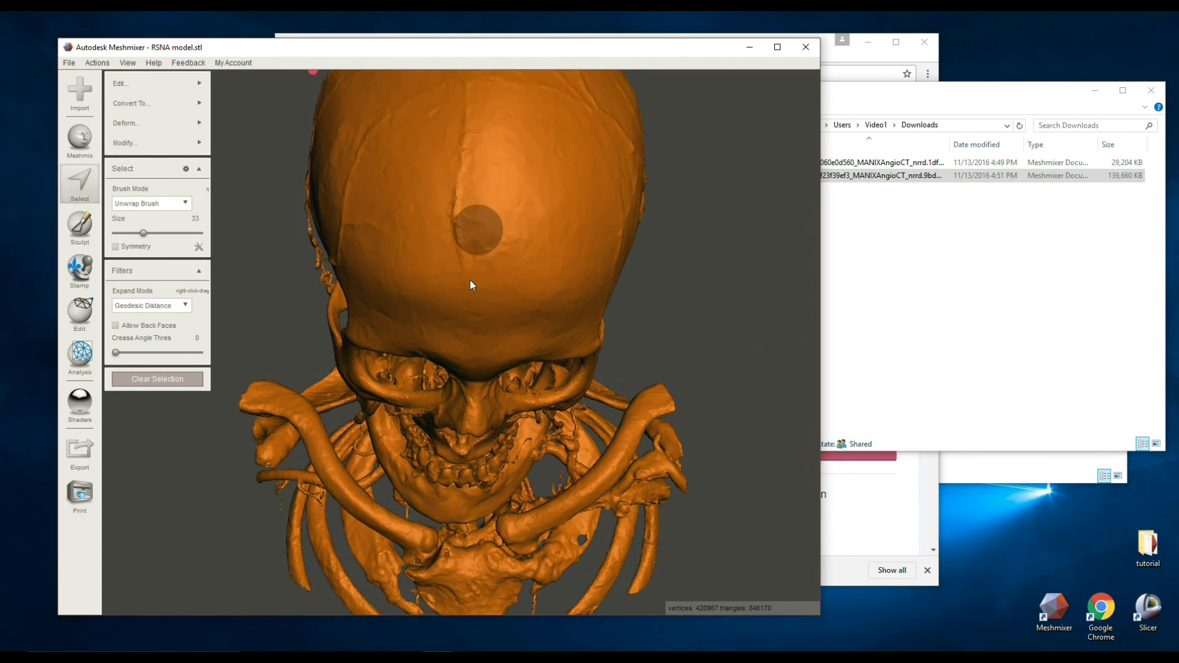
pyautogui.scroll(2, 606, 275)
pyautogui.moveTo(590, 270)
pyautogui.mouseDown(button='right')
pyautogui.moveTo(608, 255)
pyautogui.moveTo(561, 274)
pyautogui.mouseUp(button='right')
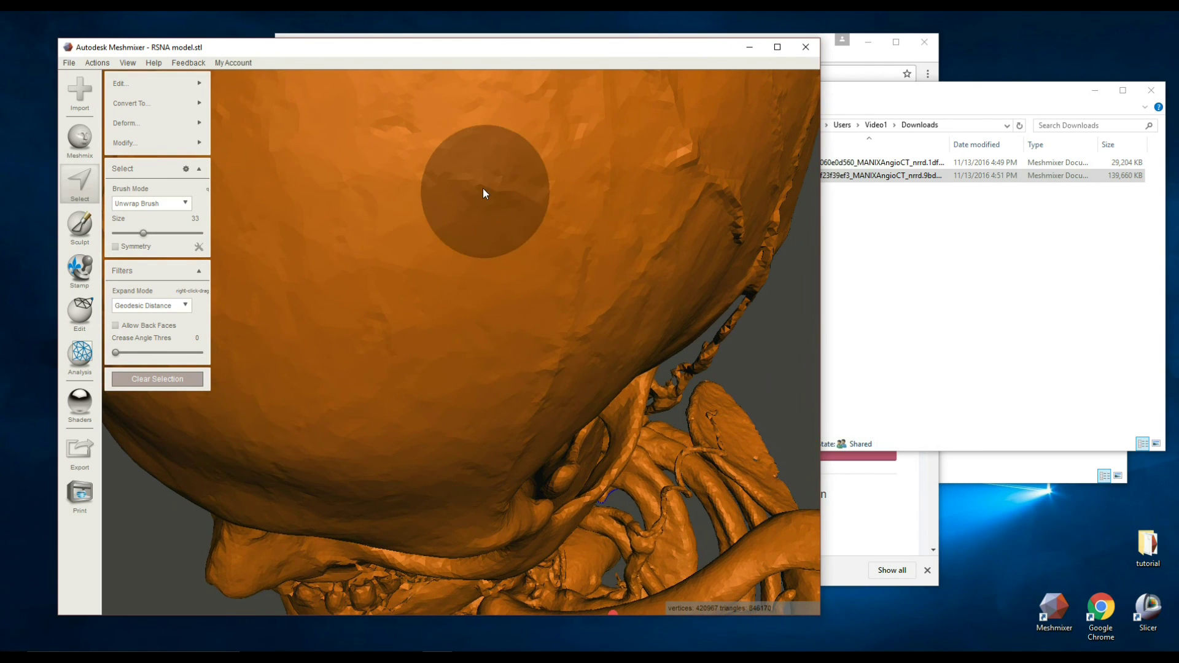
pyautogui.moveTo(361, 310); pyautogui.dragTo(574, 264, button='right')
pyautogui.scroll(-5, 482, 364)
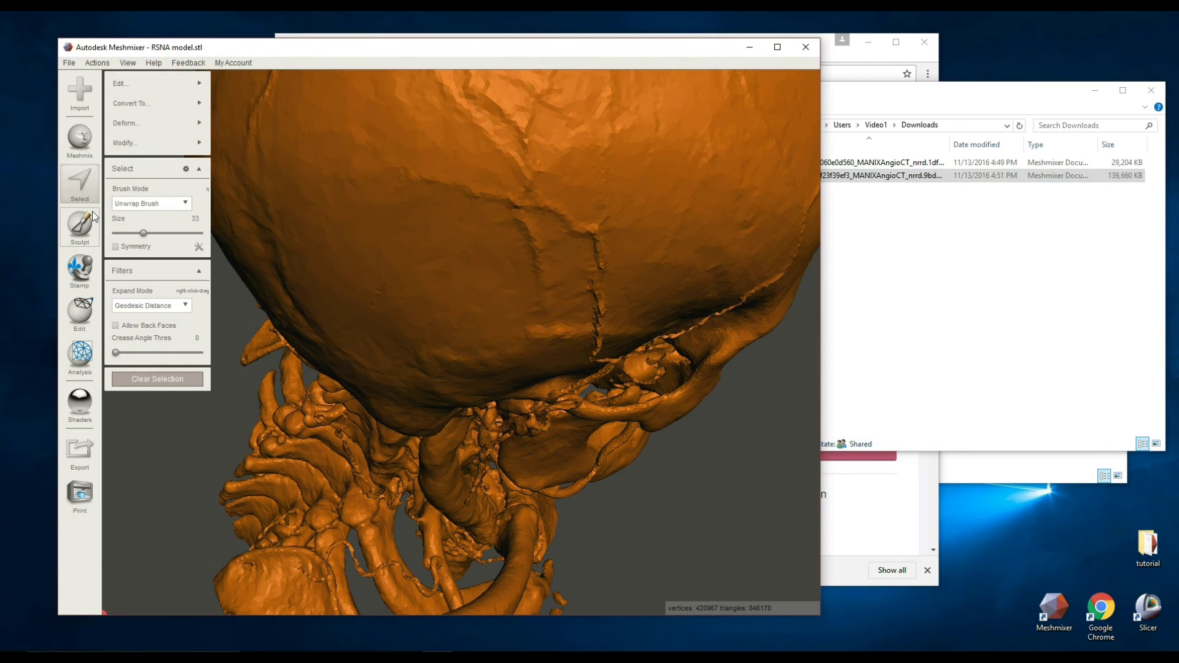
pyautogui.moveTo(506, 308); pyautogui.dragTo(536, 325, button='right')
pyautogui.scroll(-3, 536, 325)
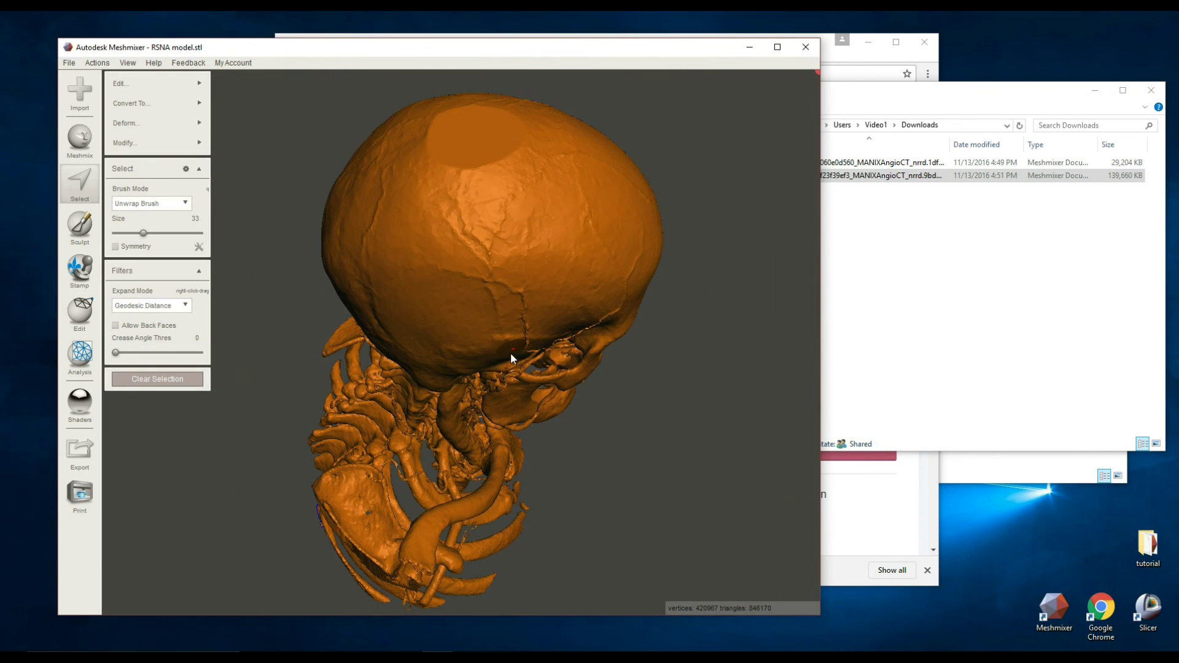
pyautogui.moveTo(654, 540); pyautogui.dragTo(467, 433, button='right')
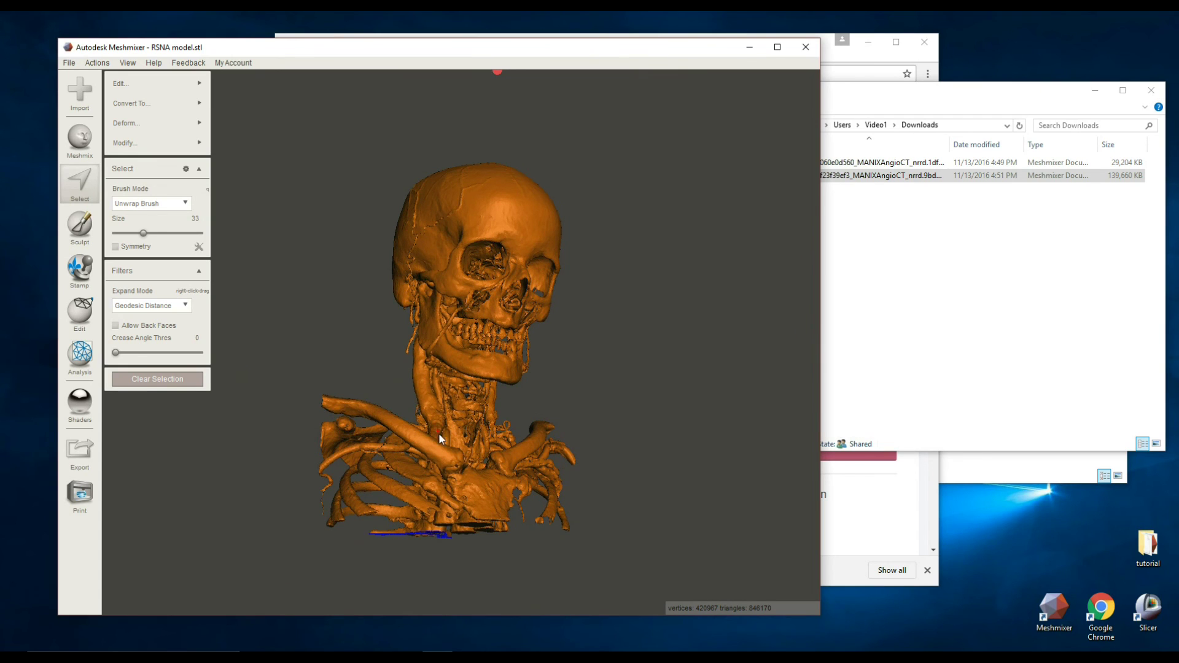
pyautogui.moveTo(436, 452); pyautogui.dragTo(496, 458, button='right')
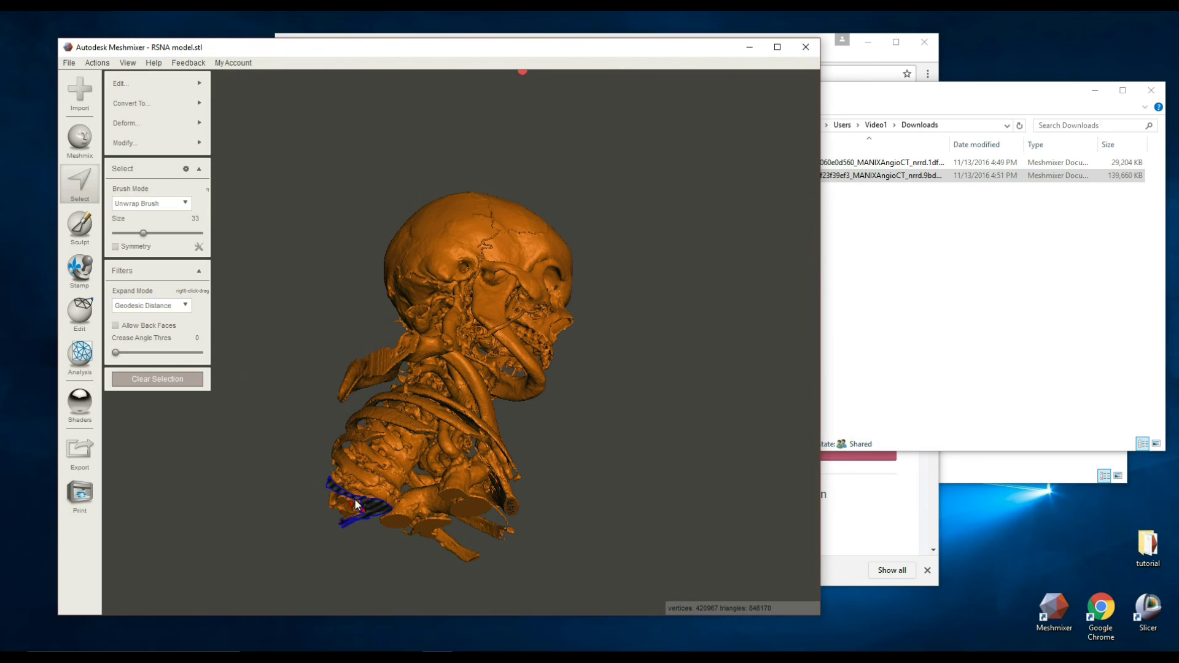
# Run the Inspector analysis on the RSNA model and view the flagged mesh defects around it
pyautogui.click(77, 365)
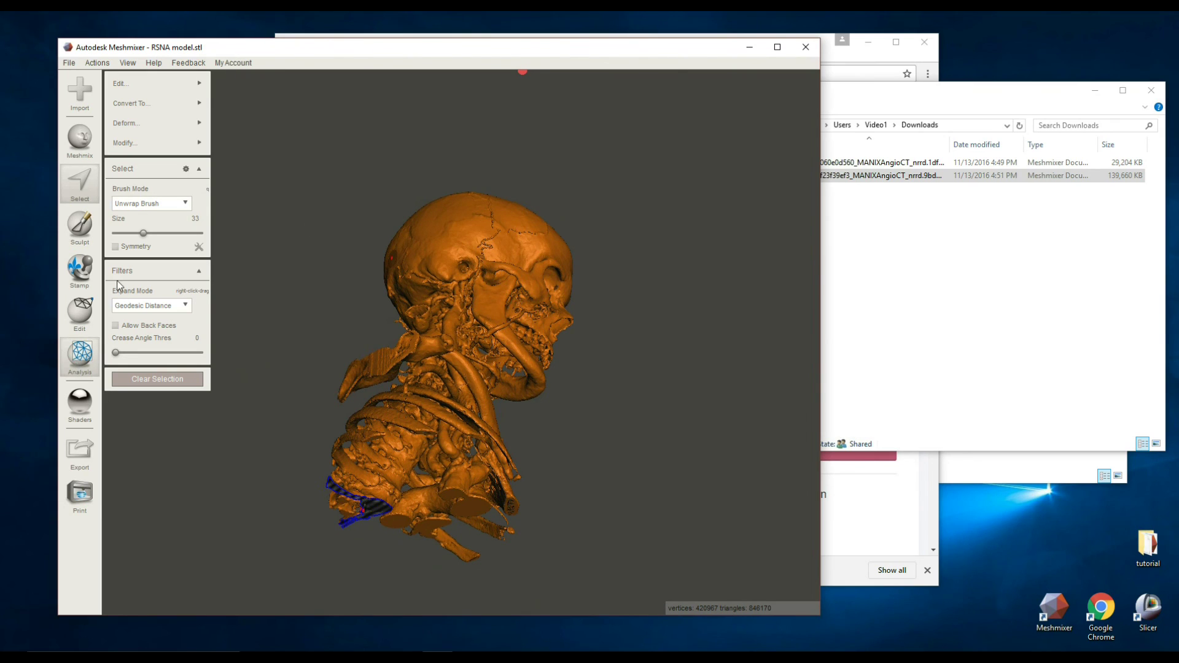
pyautogui.click(80, 356)
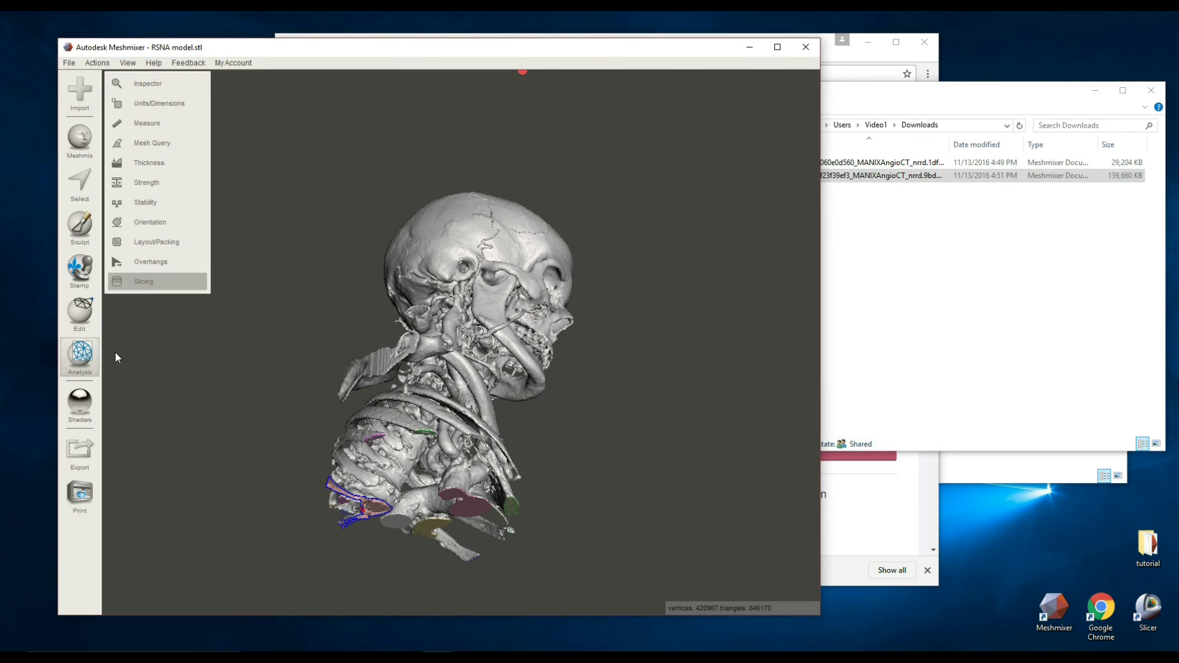
pyautogui.click(136, 86)
pyautogui.moveTo(573, 377); pyautogui.dragTo(686, 455, button='right')
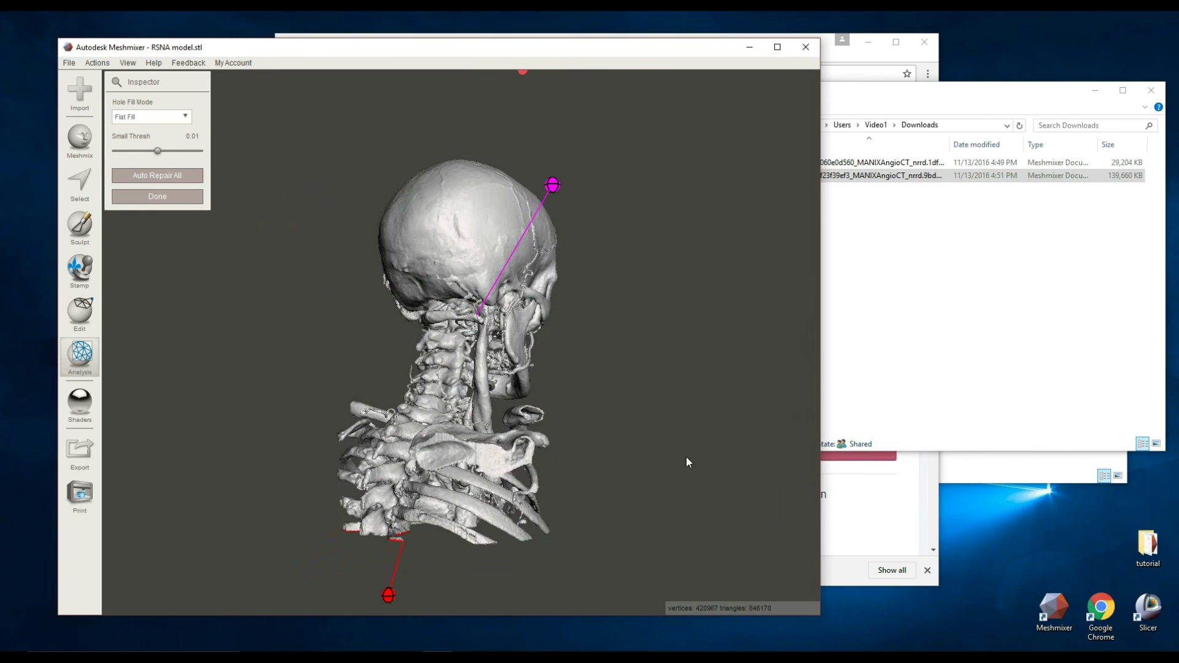
# Auto-repair all flagged mesh defects of the RSNA model using Flat Fill
pyautogui.moveTo(420, 403); pyautogui.dragTo(614, 430, button='right')
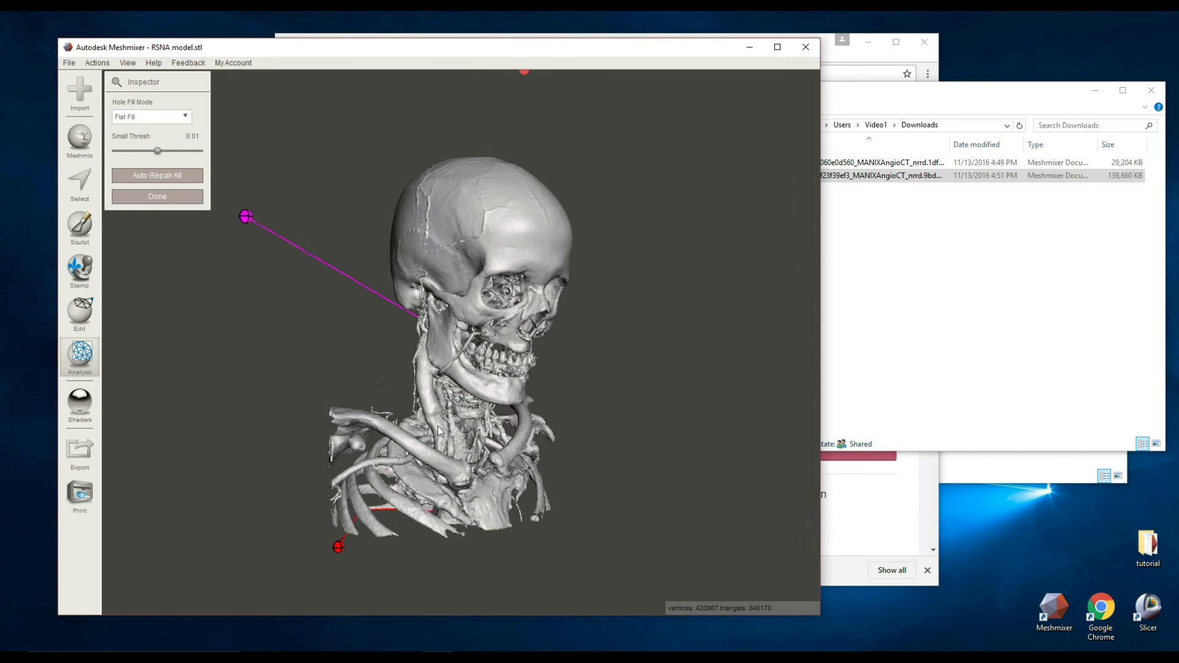
pyautogui.click(184, 175)
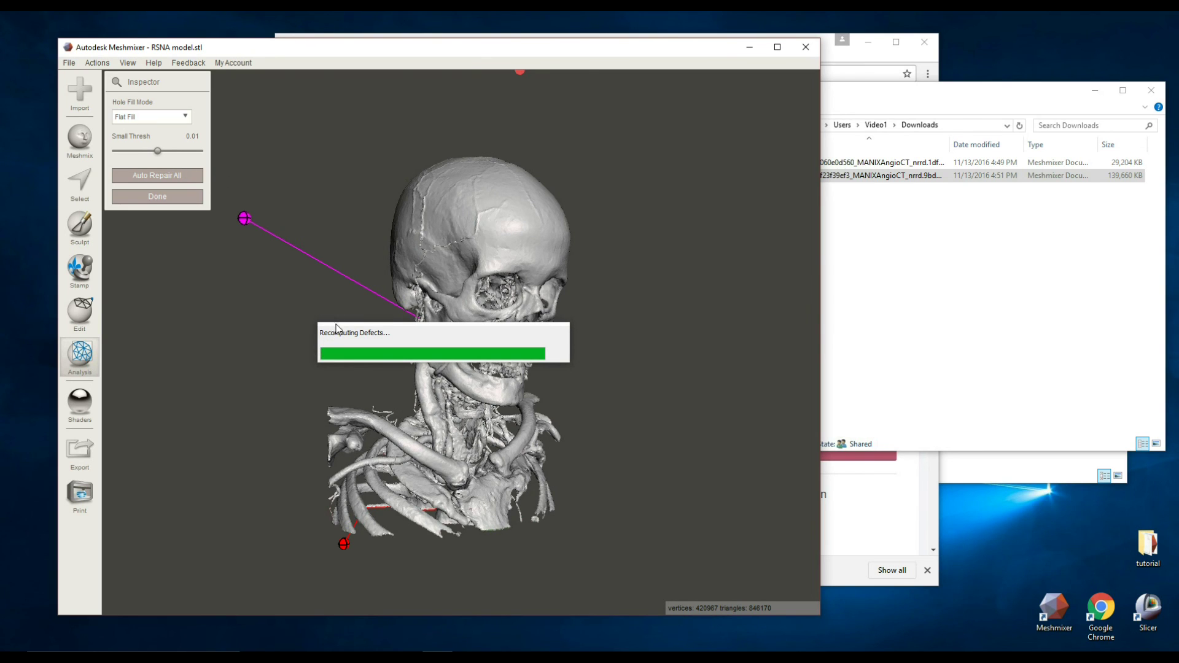
pyautogui.moveTo(658, 325); pyautogui.dragTo(403, 326, button='right')
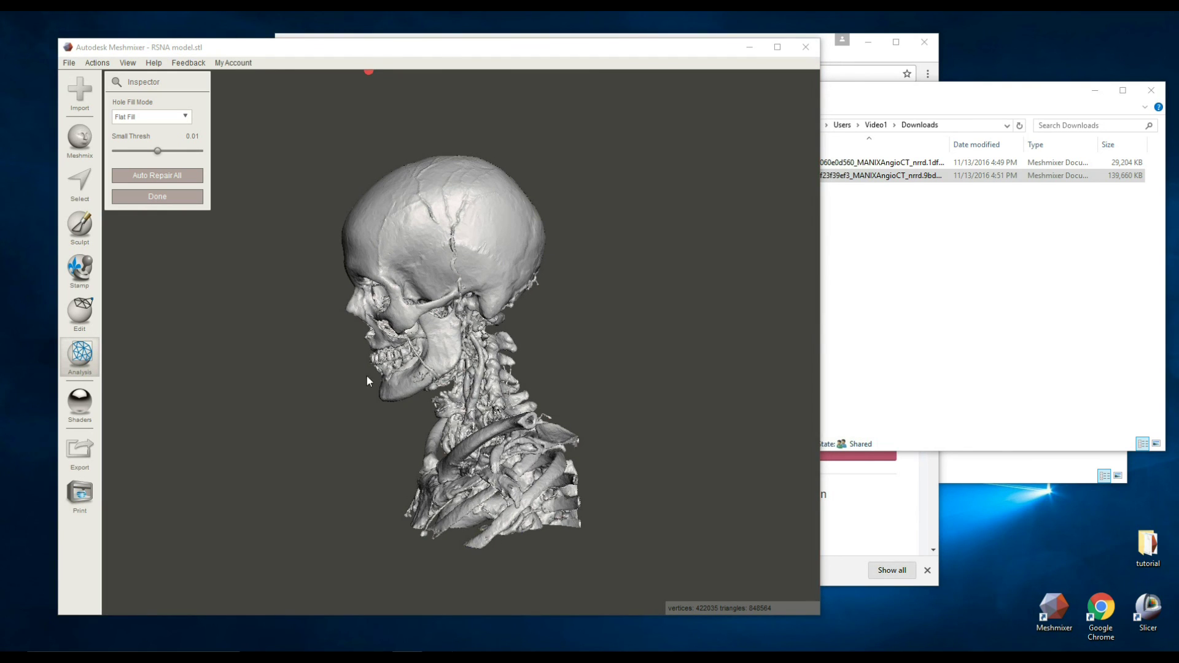
# Examine the repaired RSNA model from several angles, including the skull, face, neck, shoulders and underside
pyautogui.moveTo(634, 366); pyautogui.dragTo(706, 338, button='right')
pyautogui.moveTo(209, 430); pyautogui.dragTo(494, 378, button='right')
pyautogui.scroll(5, 518, 248)
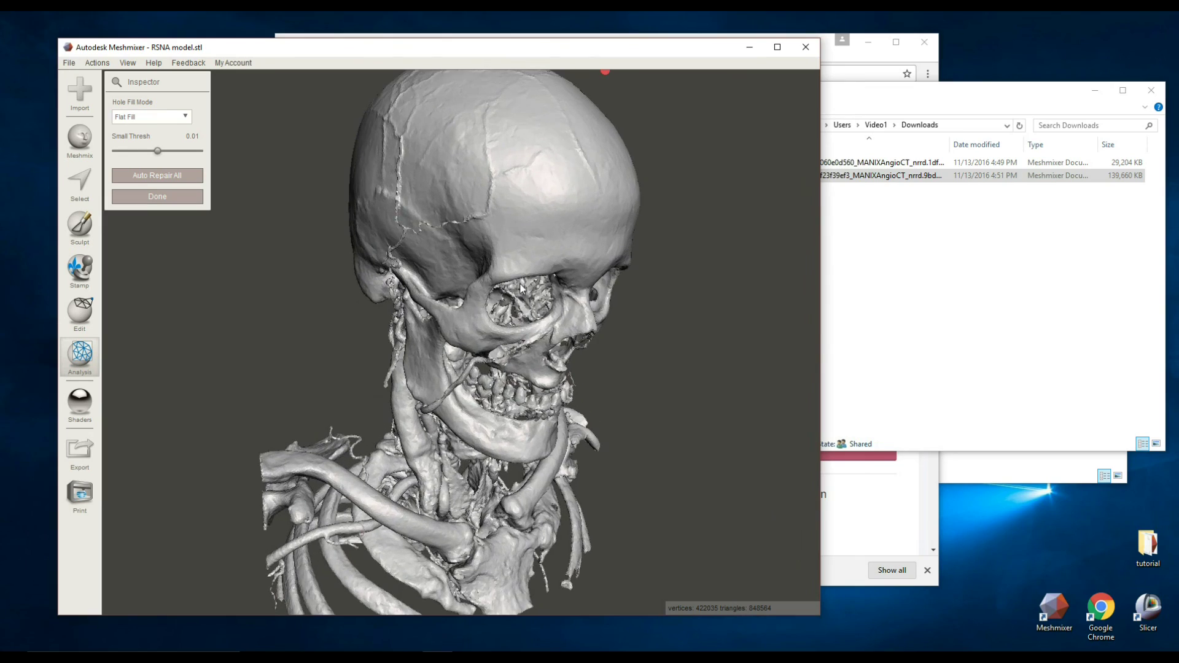
pyautogui.moveTo(598, 350); pyautogui.dragTo(415, 311, button='right')
pyautogui.moveTo(391, 395); pyautogui.dragTo(392, 351, button='right')
pyautogui.scroll(-3, 533, 356)
pyautogui.scroll(-3, 391, 352)
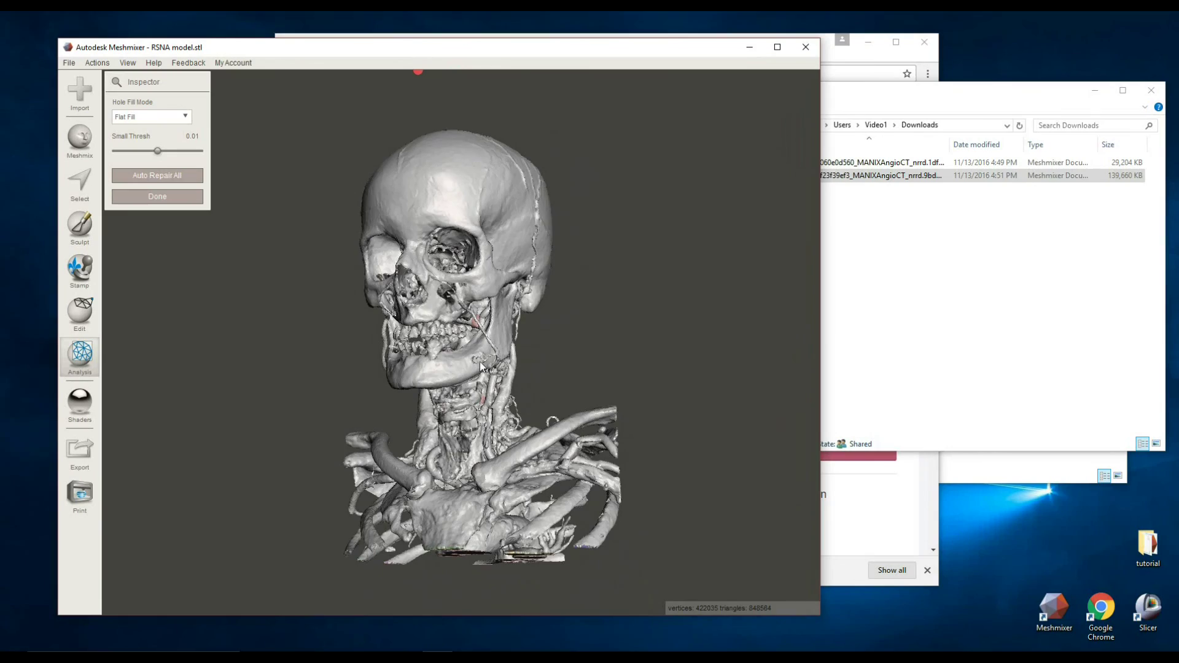
pyautogui.scroll(3, 529, 386)
pyautogui.moveTo(528, 385); pyautogui.dragTo(281, 490, button='right')
pyautogui.scroll(3, 482, 478)
pyautogui.moveTo(482, 478); pyautogui.dragTo(509, 340, button='right')
pyautogui.scroll(-5, 433, 409)
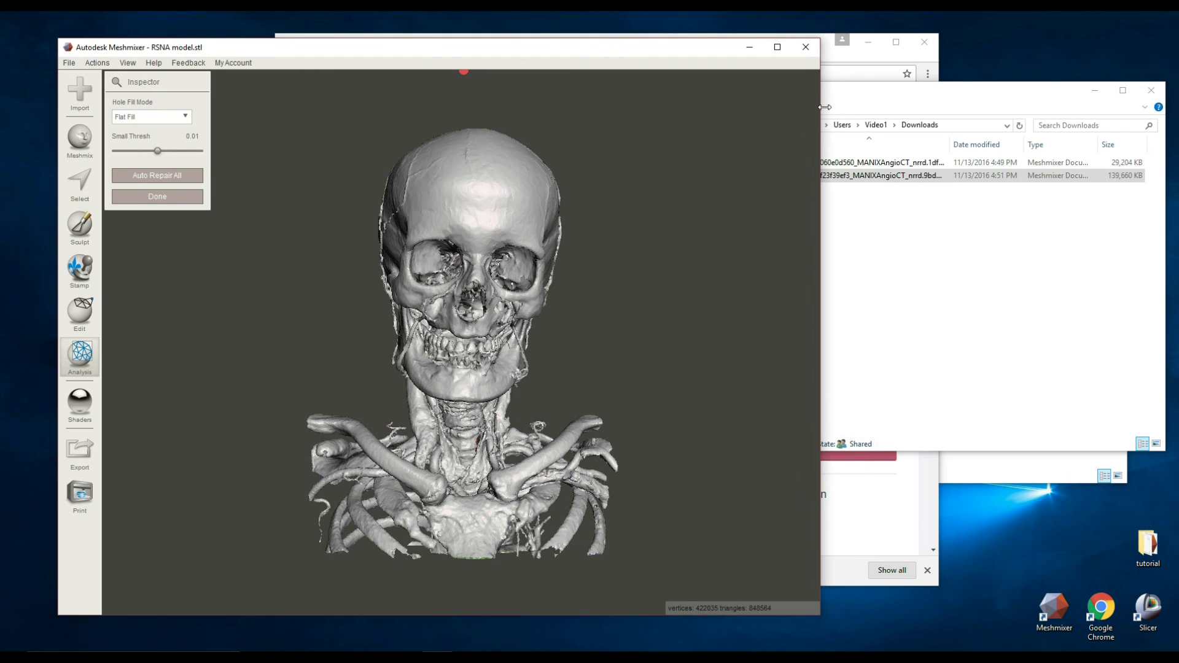
# Narrow the Meshmixer window and arrange it beside the Chrome browser window
pyautogui.moveTo(822, 107); pyautogui.dragTo(665, 107)
pyautogui.moveTo(545, 49); pyautogui.dragTo(523, 43)
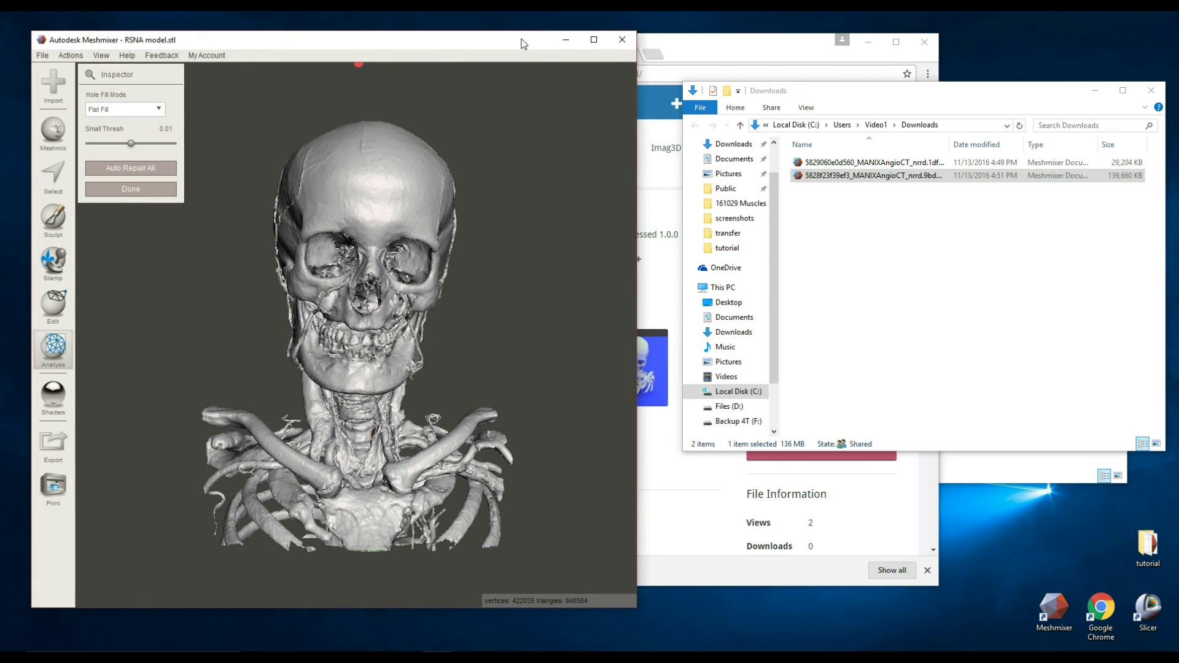
pyautogui.moveTo(720, 53); pyautogui.dragTo(928, 69)
# Open the embodi3D home page from the medium-quality file's page in Chrome, and bring Meshmixer back to the front
pyautogui.click(558, 70)
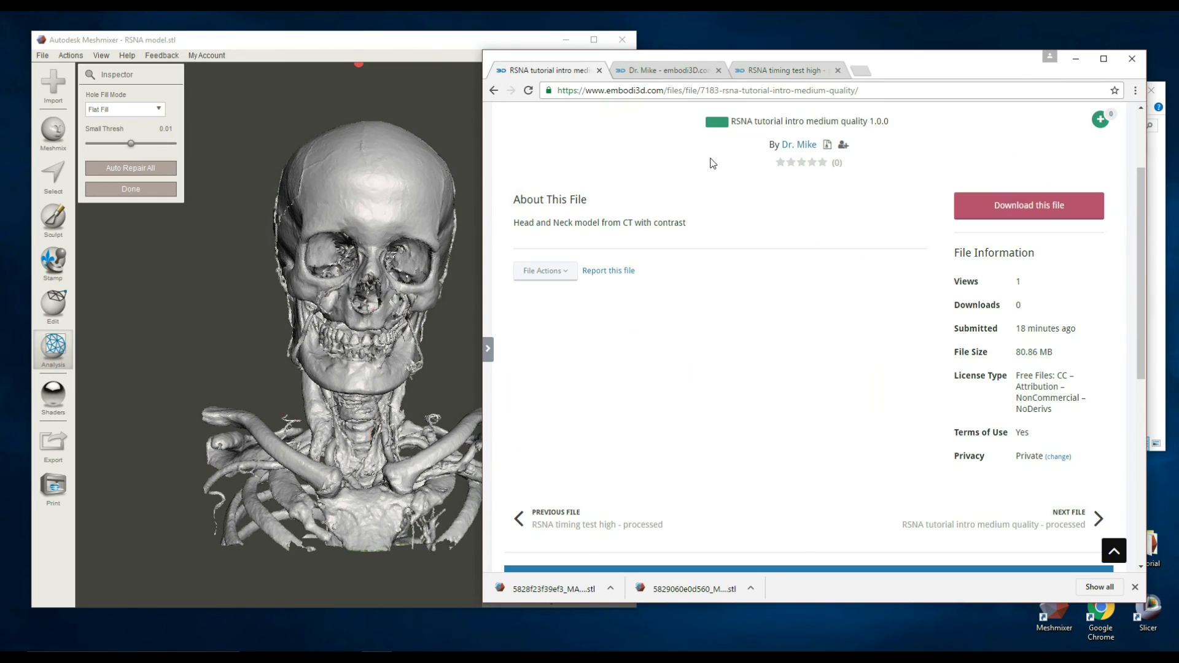
pyautogui.scroll(2, 693, 185)
pyautogui.click(633, 174)
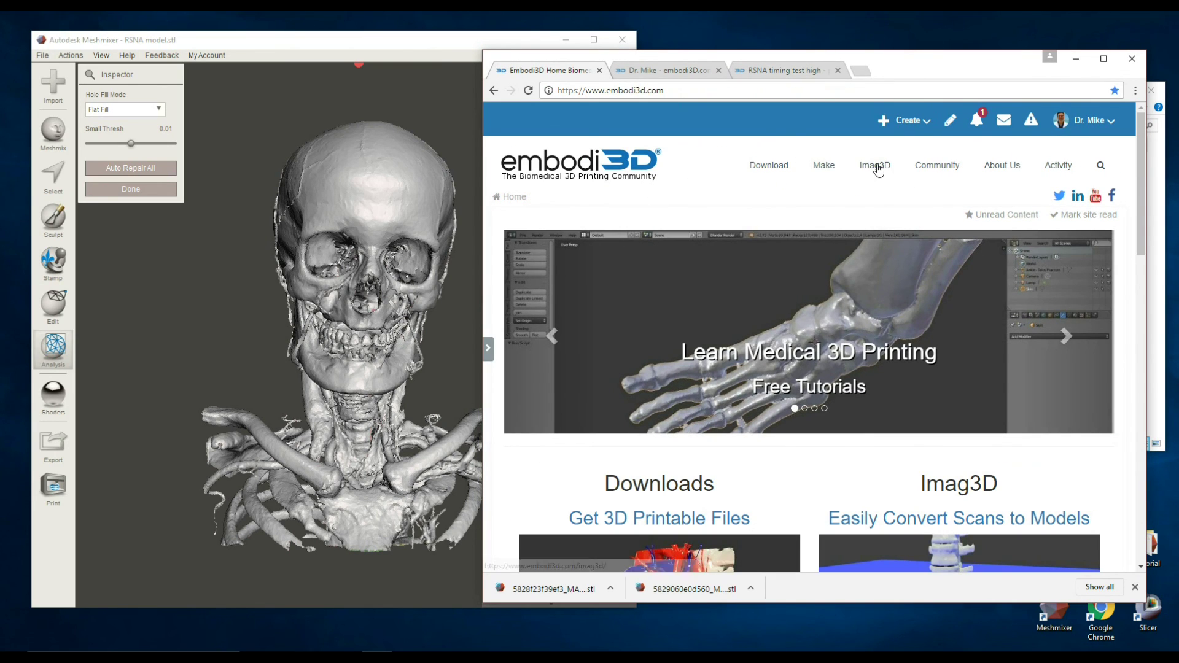
pyautogui.click(376, 47)
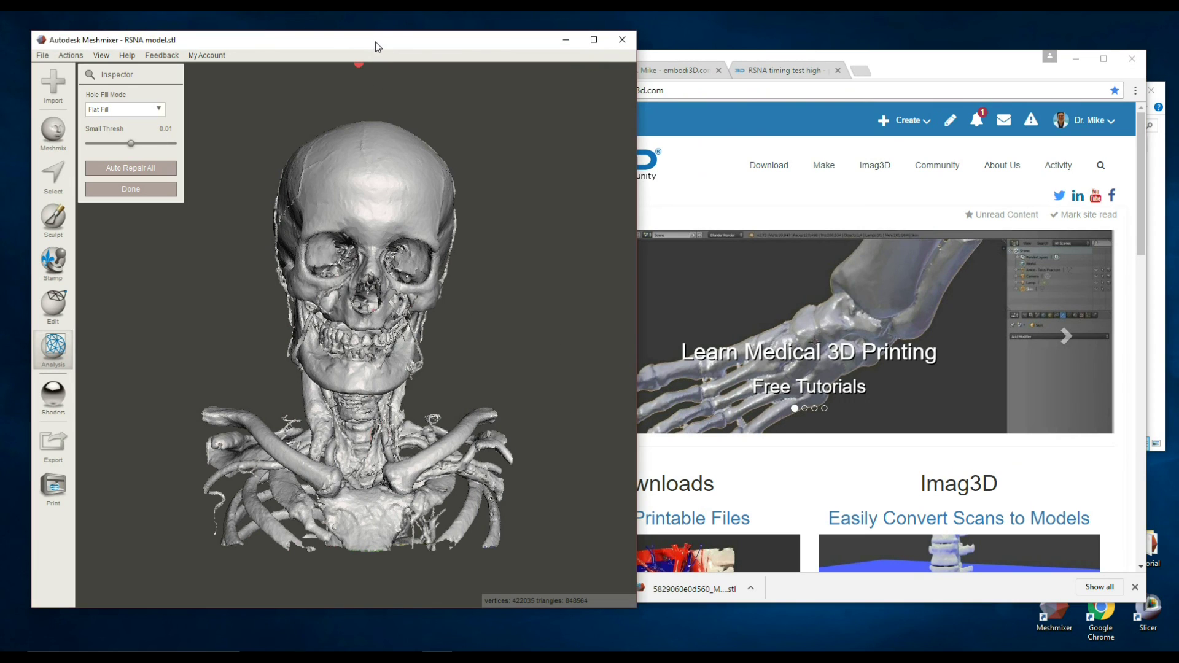
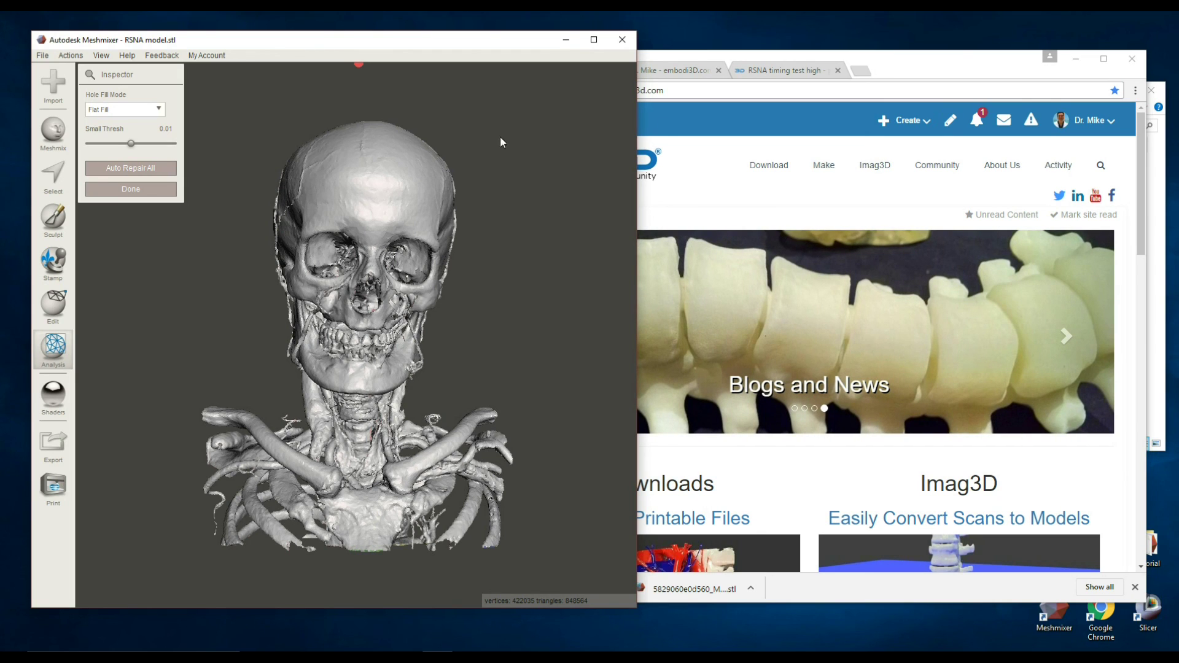
# Switch to Chrome, open embodi3D's Downloads page and browse its file listings and categories
pyautogui.click(939, 66)
pyautogui.click(778, 169)
pyautogui.scroll(-2, 778, 169)
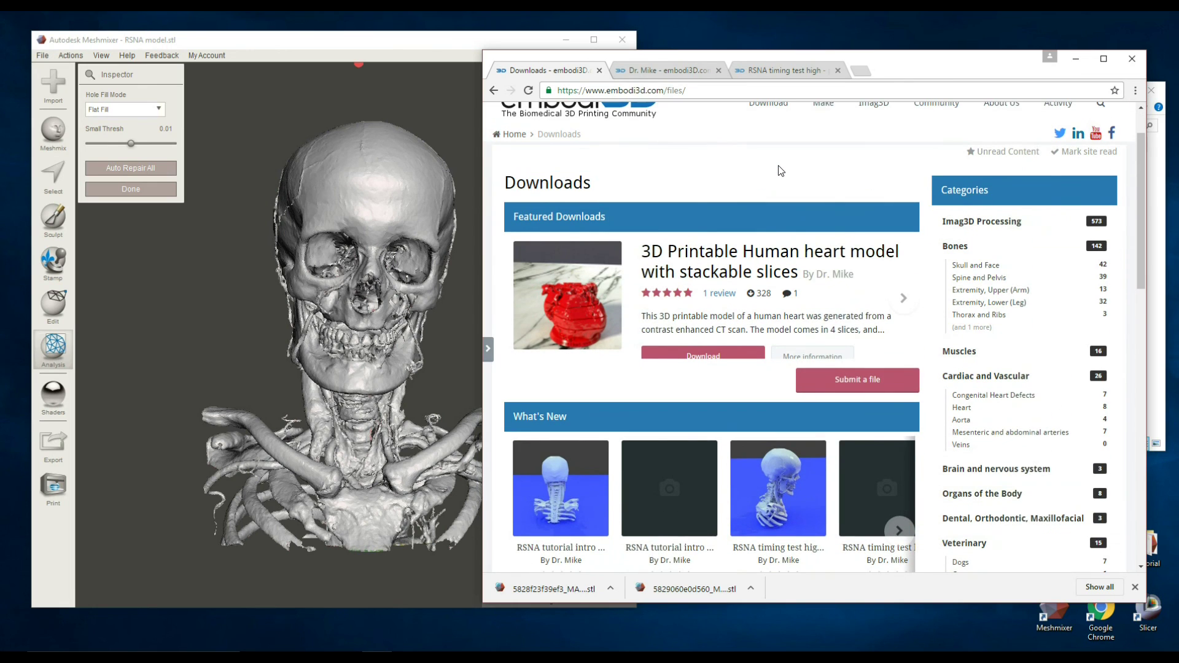
pyautogui.scroll(-6, 779, 170)
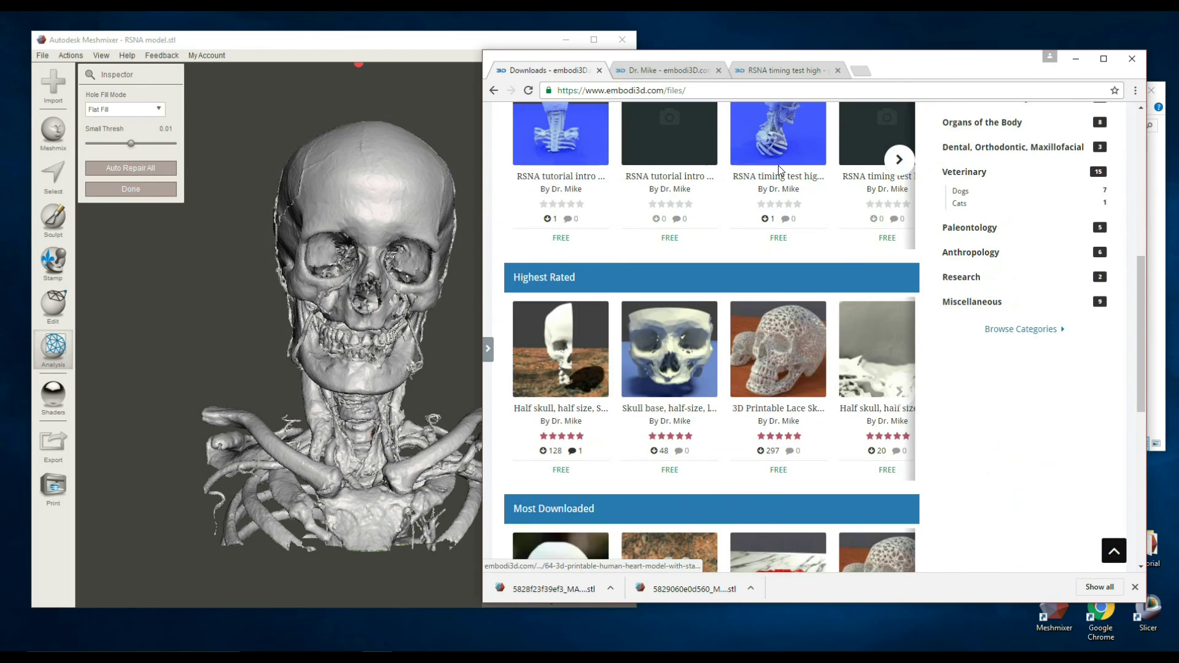
pyautogui.scroll(-2, 779, 164)
pyautogui.scroll(4, 780, 167)
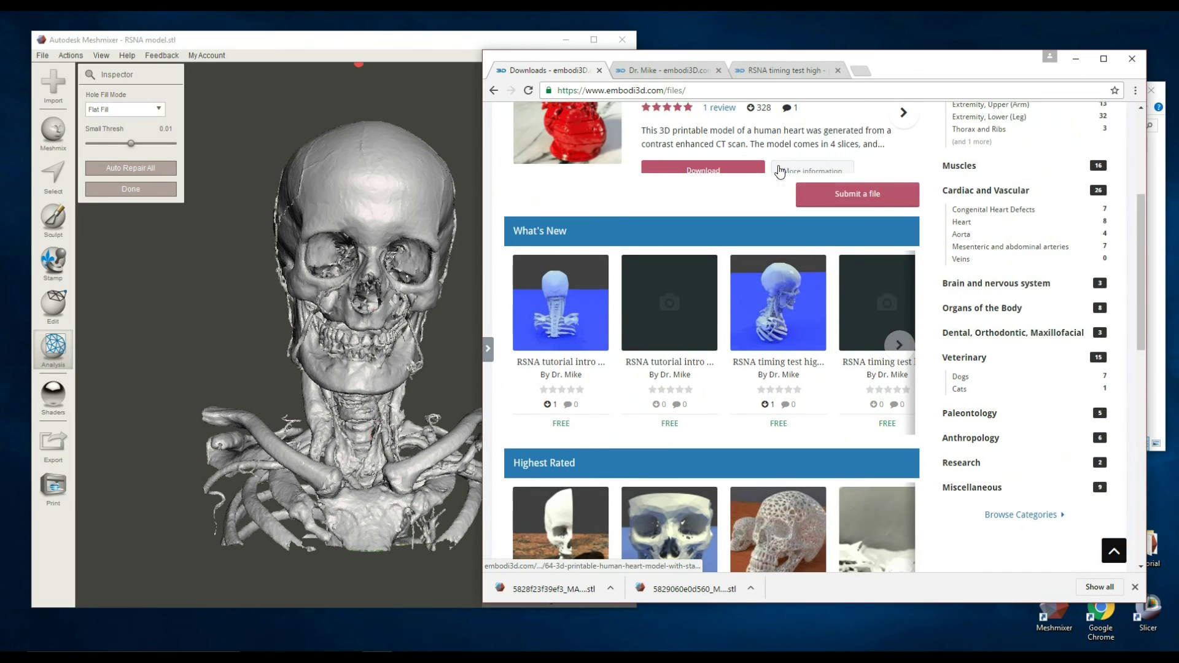
pyautogui.scroll(3, 998, 197)
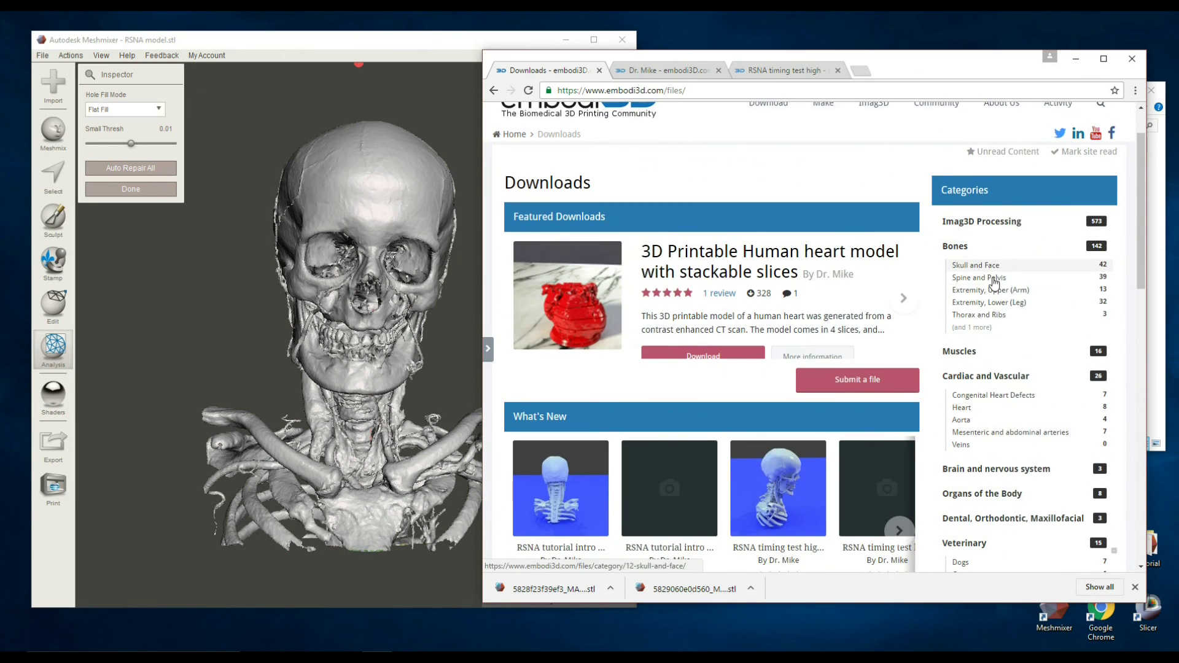
# Open the Muscles category and browse its list of 3D printable files
pyautogui.rightClick(967, 351)
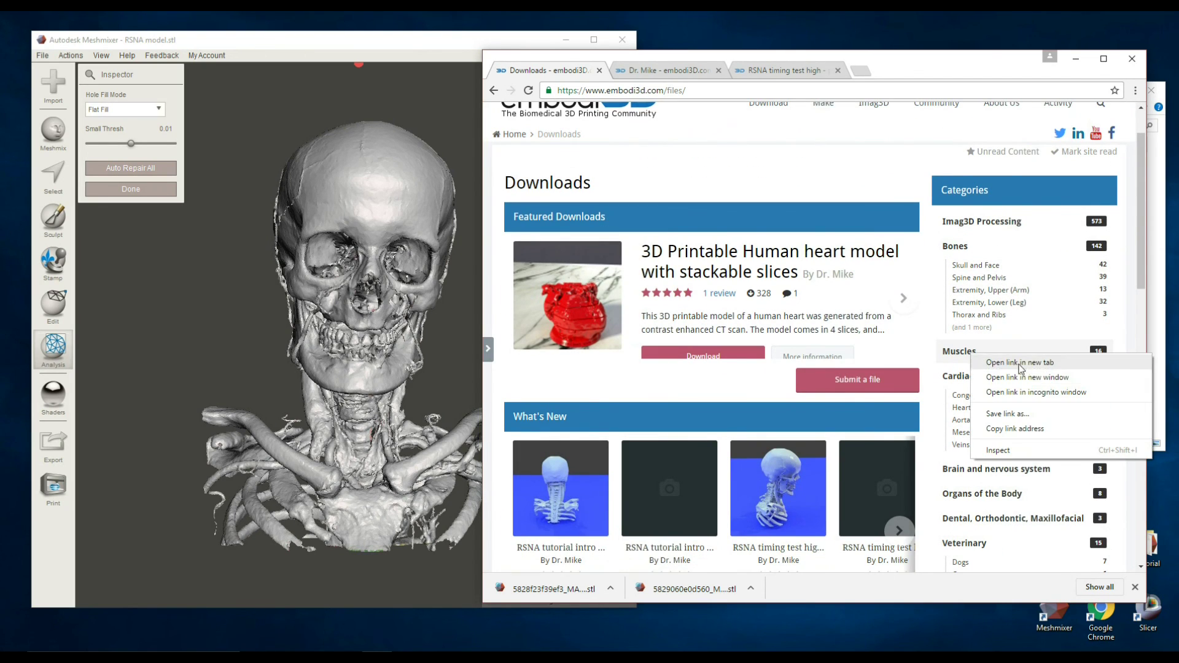
pyautogui.click(955, 354)
pyautogui.click(958, 352)
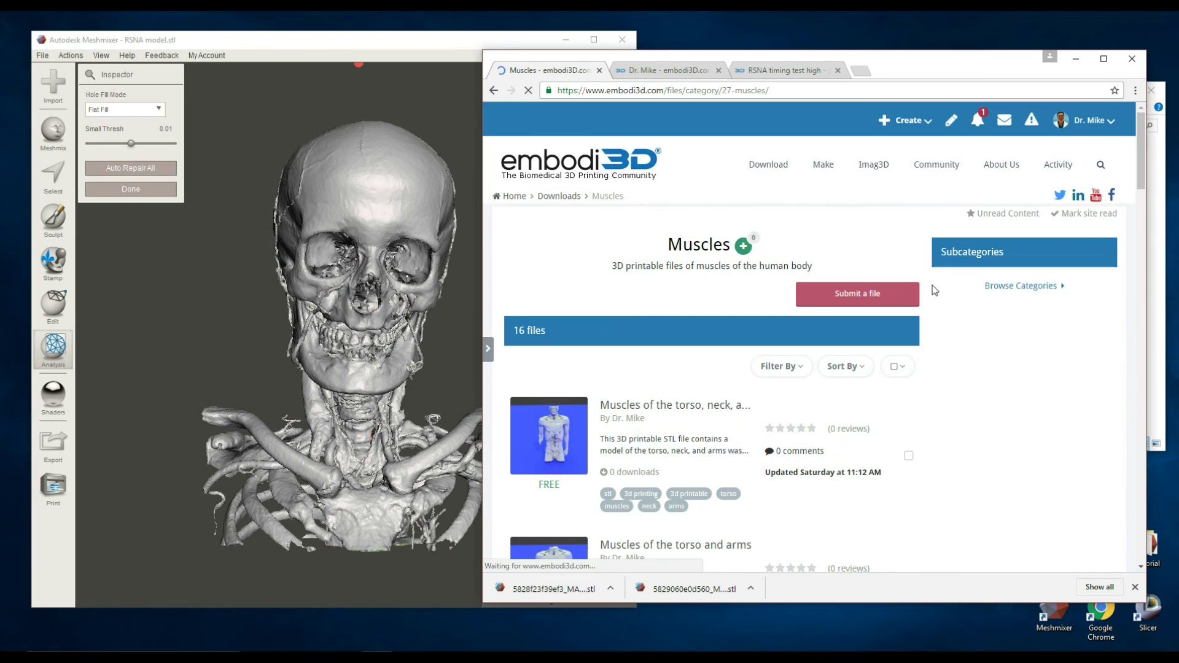
pyautogui.scroll(-9, 743, 202)
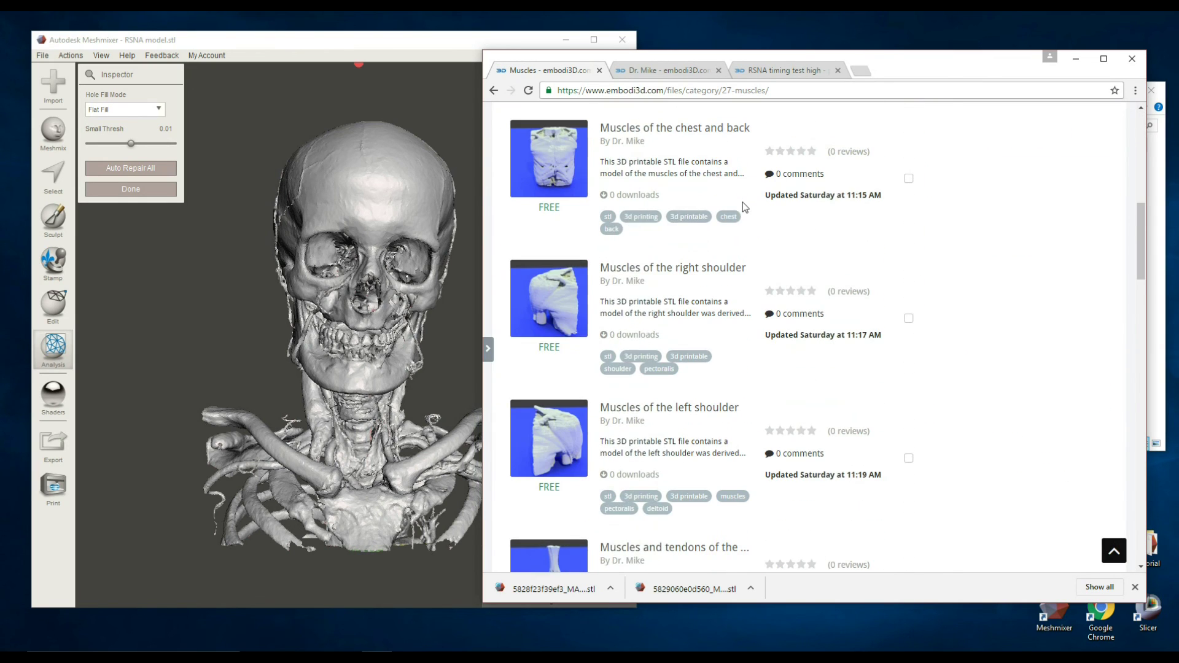
# Open the "Muscles of the right shoulder" file, view its screenshots enlarged, and close the image viewer
pyautogui.click(553, 307)
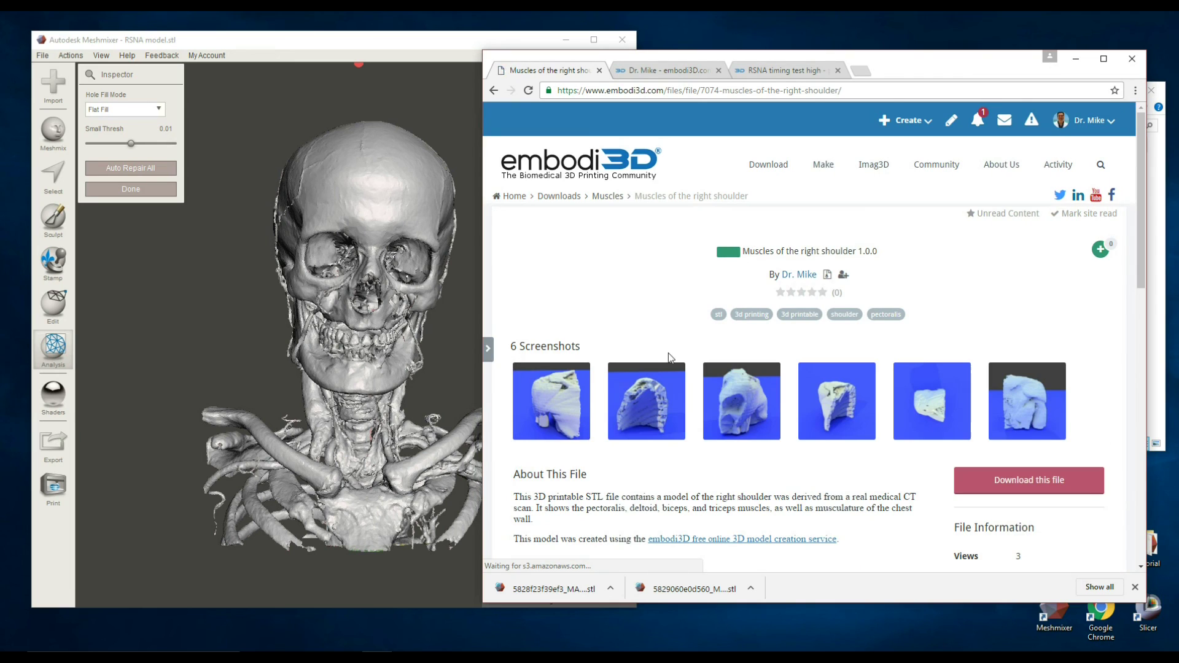
pyautogui.click(551, 433)
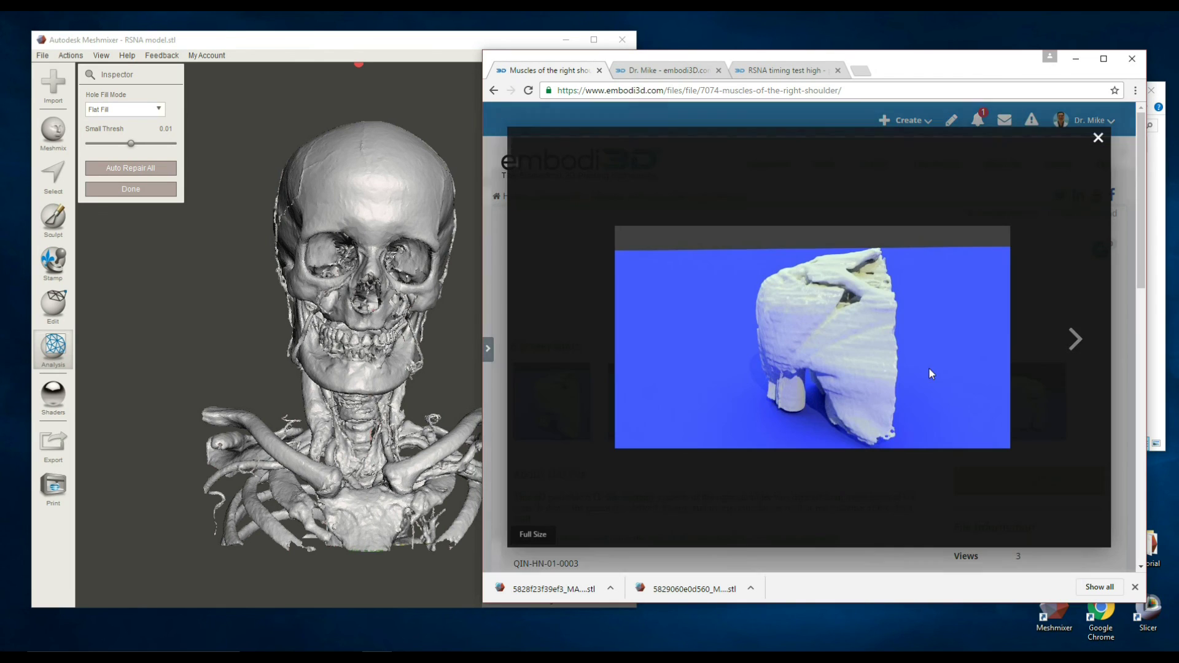
pyautogui.click(1072, 337)
pyautogui.click(1072, 338)
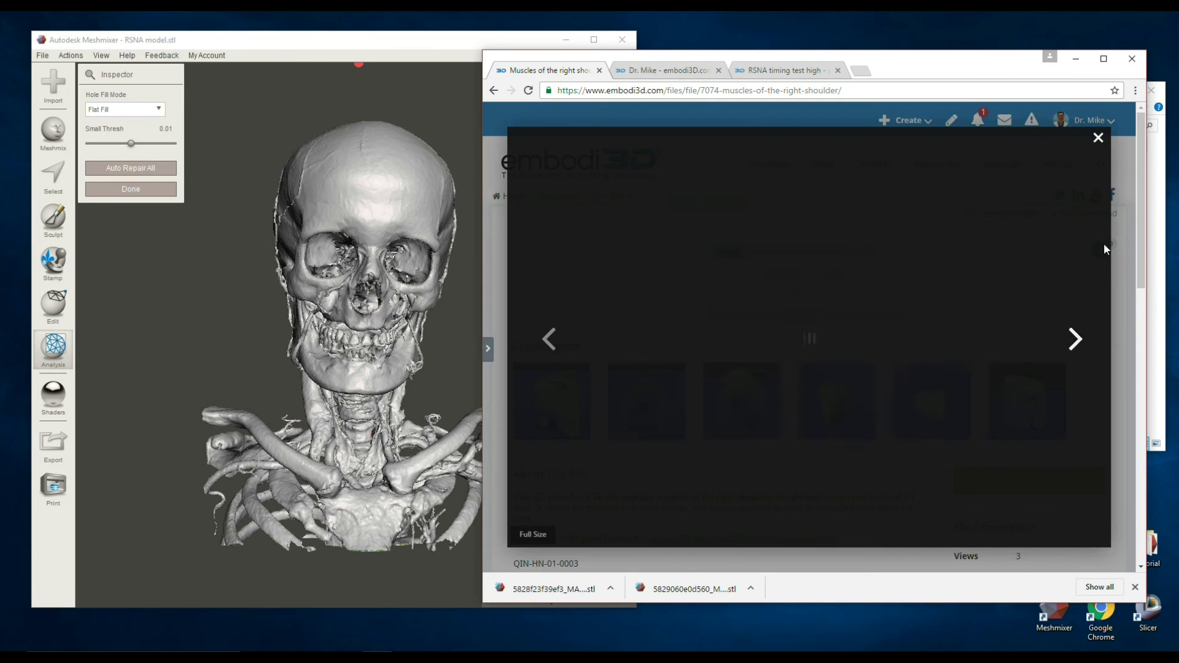
pyautogui.click(1098, 138)
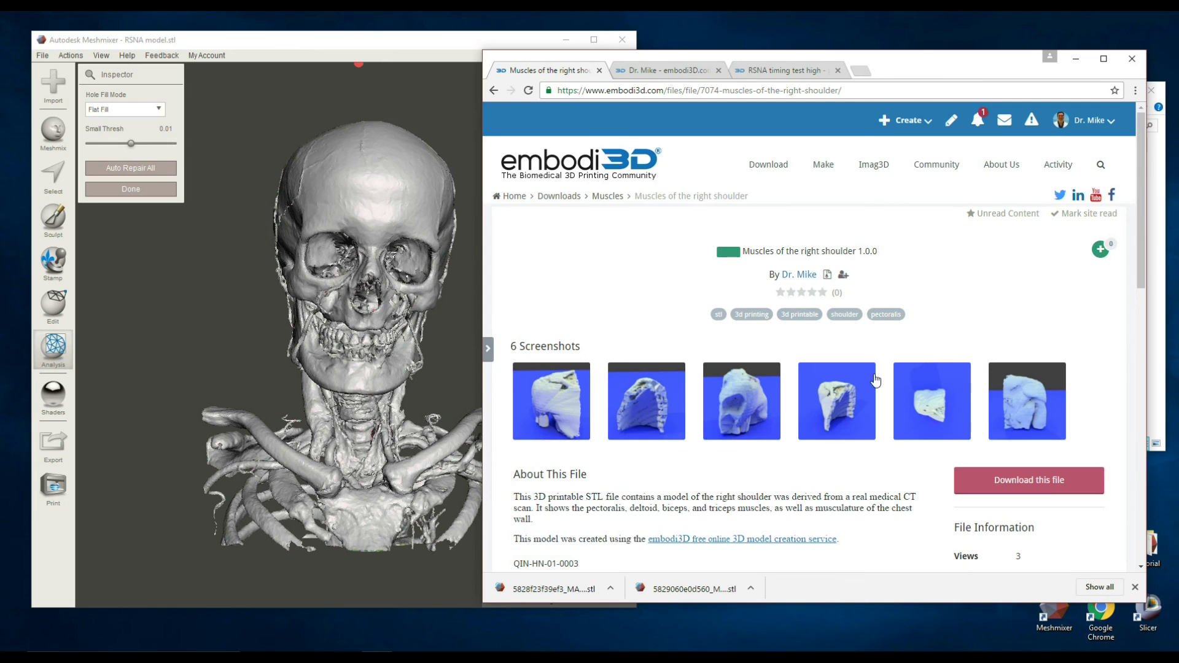
# Return to the Downloads page, look through its categories and featured files, and switch back to Meshmixer
pyautogui.click(768, 166)
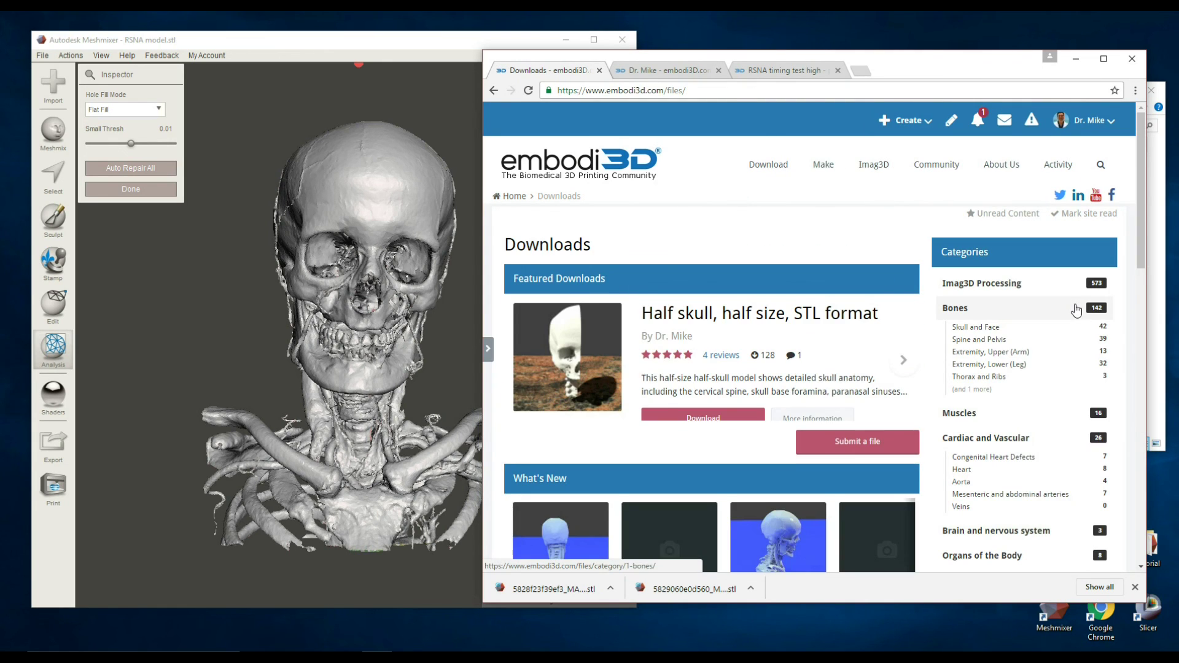
pyautogui.scroll(-8, 1075, 310)
pyautogui.scroll(8, 1076, 322)
pyautogui.scroll(-3, 1076, 323)
pyautogui.scroll(3, 1080, 313)
pyautogui.scroll(-3, 1062, 313)
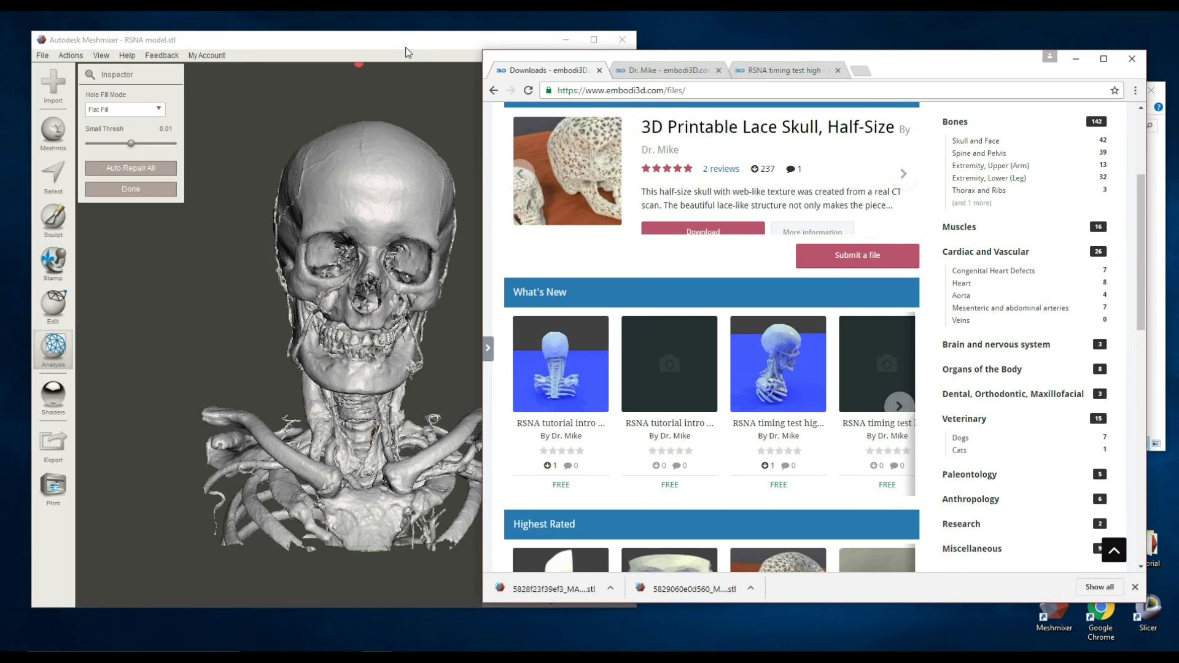
pyautogui.click(428, 47)
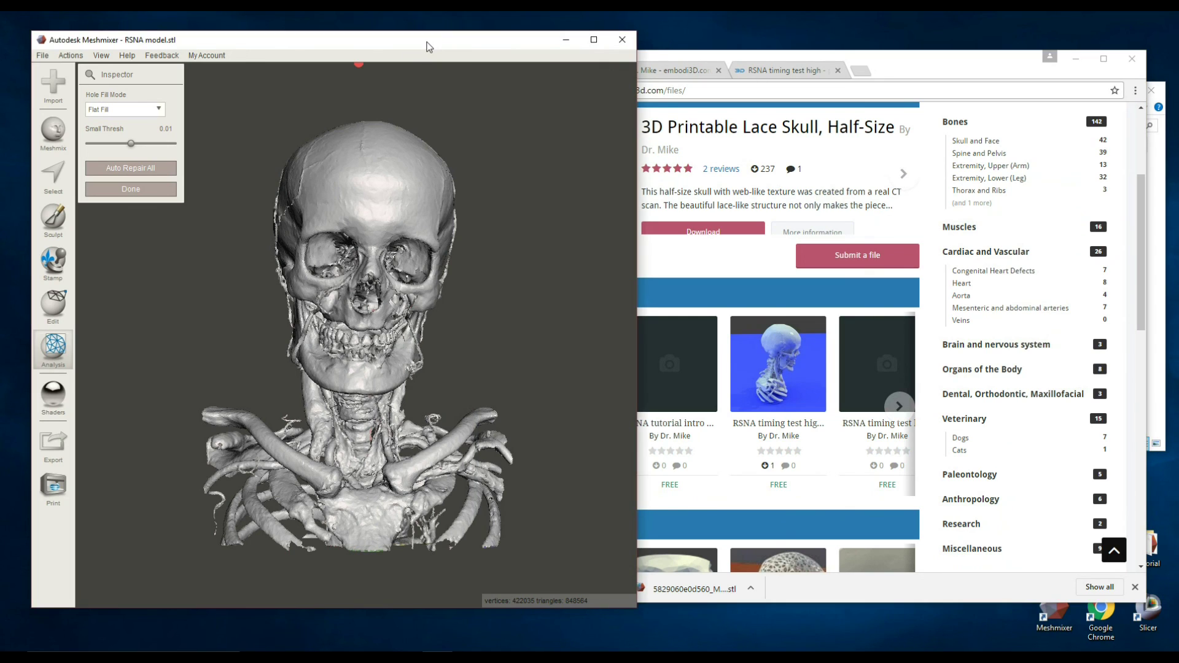